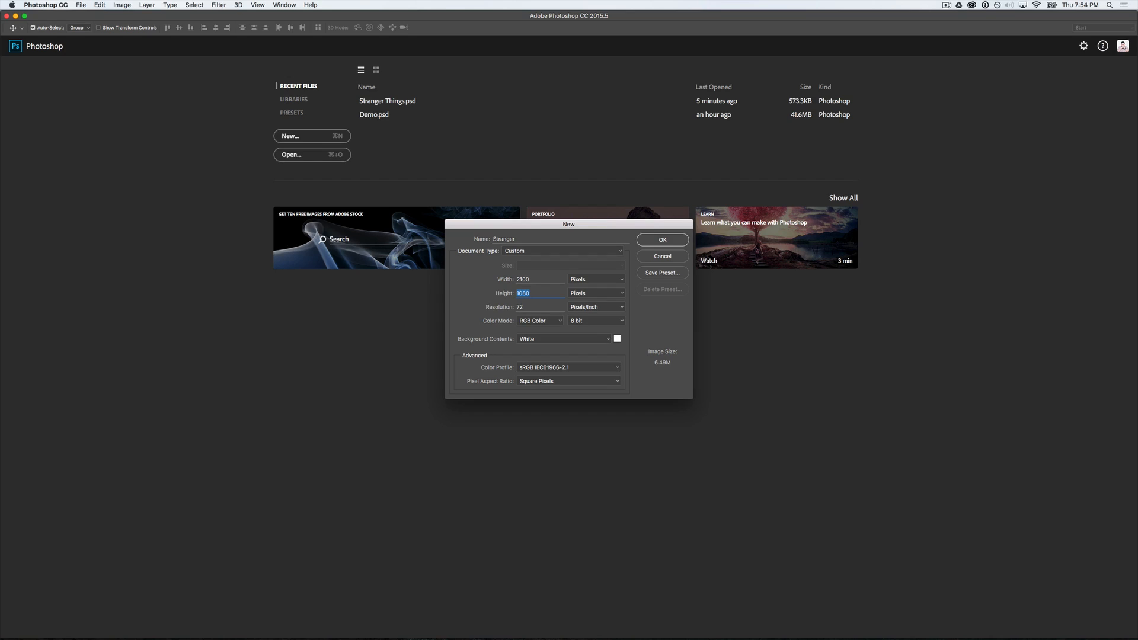
Step: Set the new document's height to 1500 pixels and create it
type("1500")
key("Return")
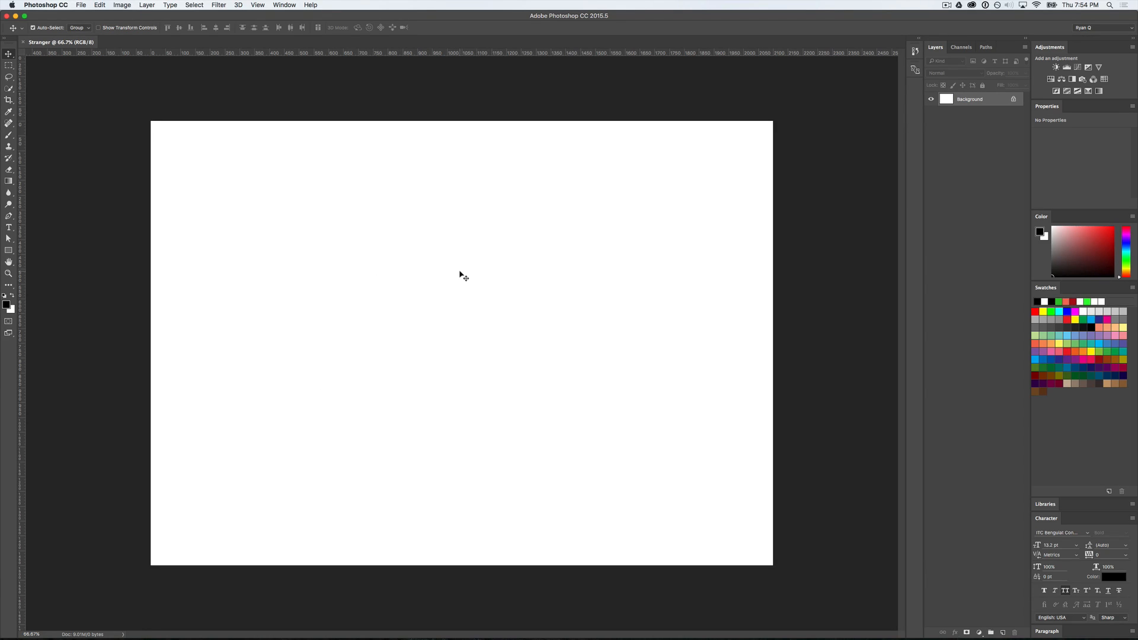
Step: Add a text layer reading "Benguiat" in ITC Benguiat without all caps, enlarging it to about 260 pt near the canvas centre
key("t")
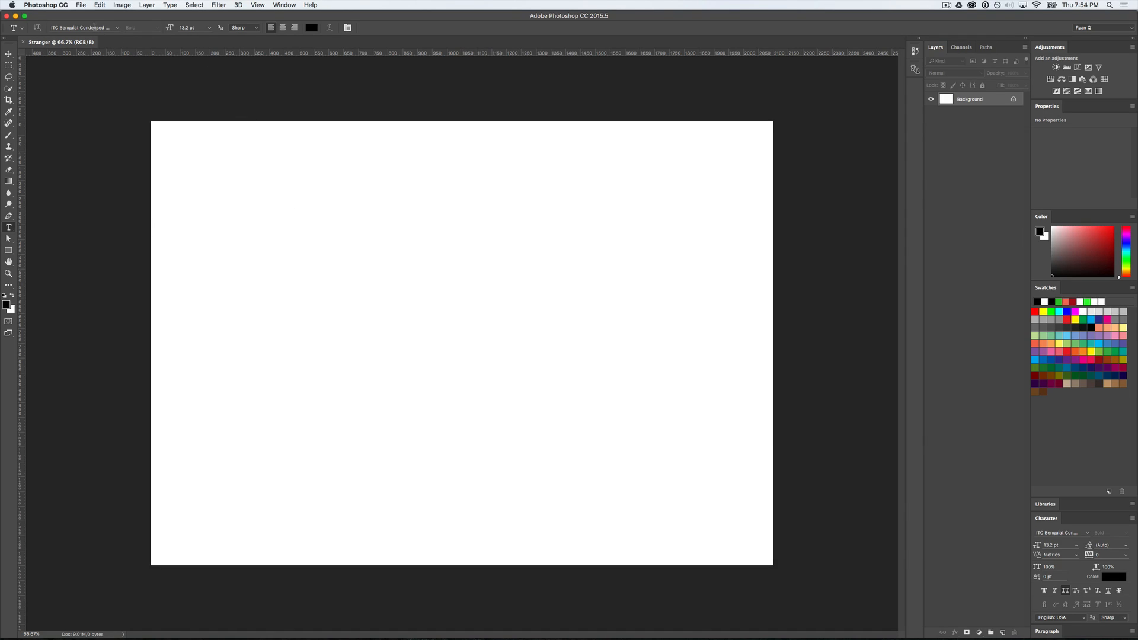
left_click(422, 292)
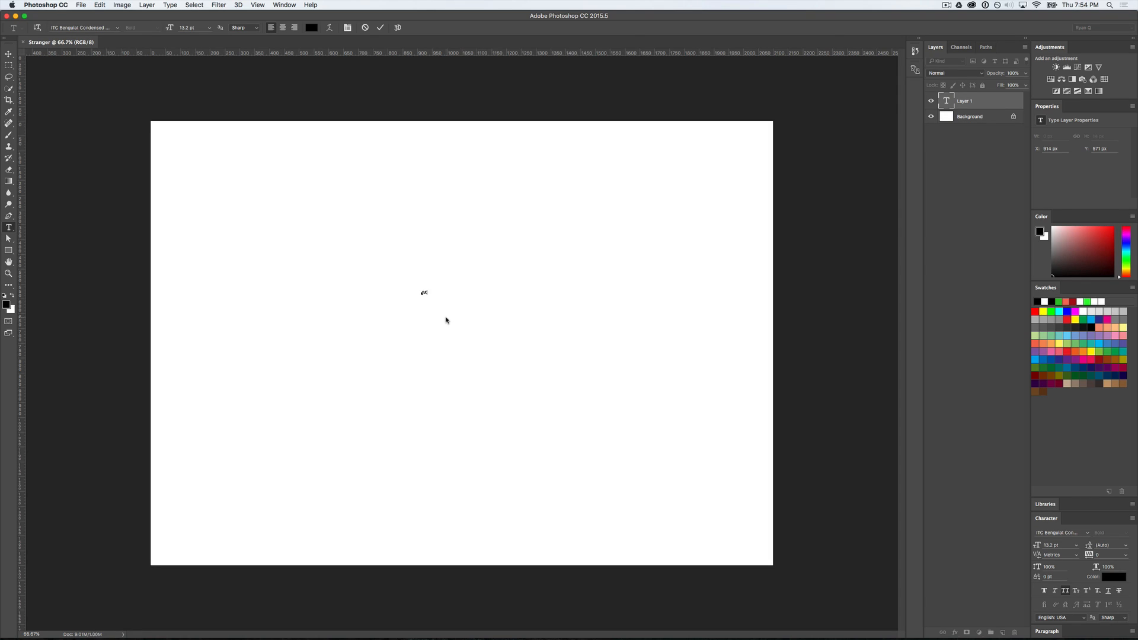
key("super+a")
key("super+x")
type("STRANGER")
key("super+a")
left_click(1066, 593)
key("super+t")
left_click_drag(445, 296, 568, 183)
left_click_drag(502, 267, 549, 291)
key("Return")
Step: Add the lines "BOLD" and "CONDENSED" below "Benguiat" in the text layer
left_click(554, 314)
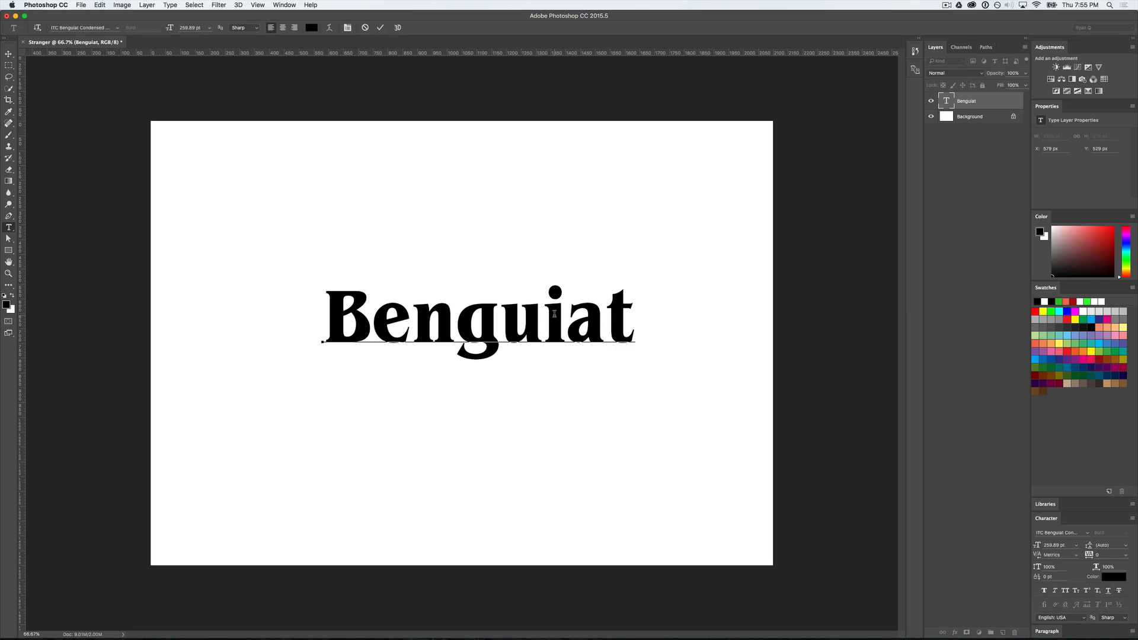
key("Return")
type("BOLD")
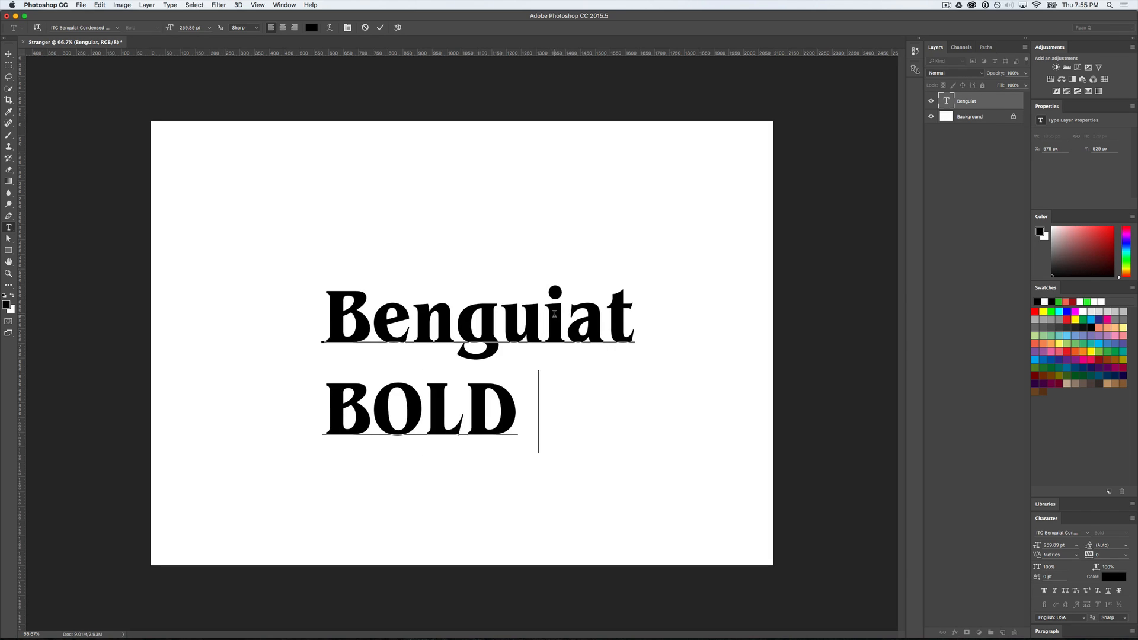
key("Return")
type("CONDENSED")
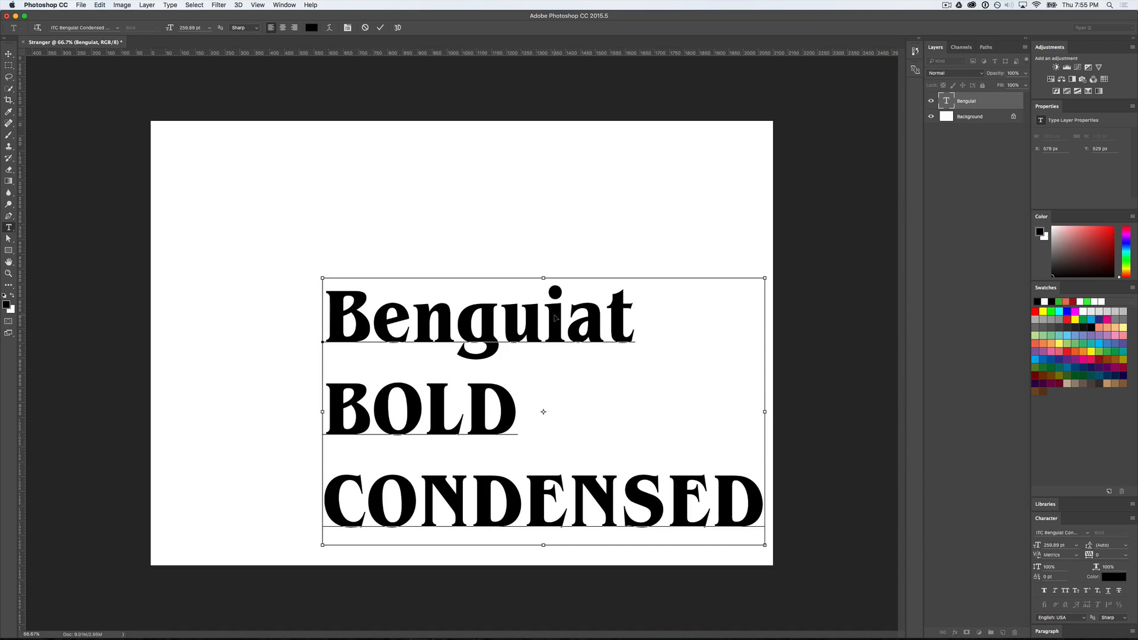
key("super+Return")
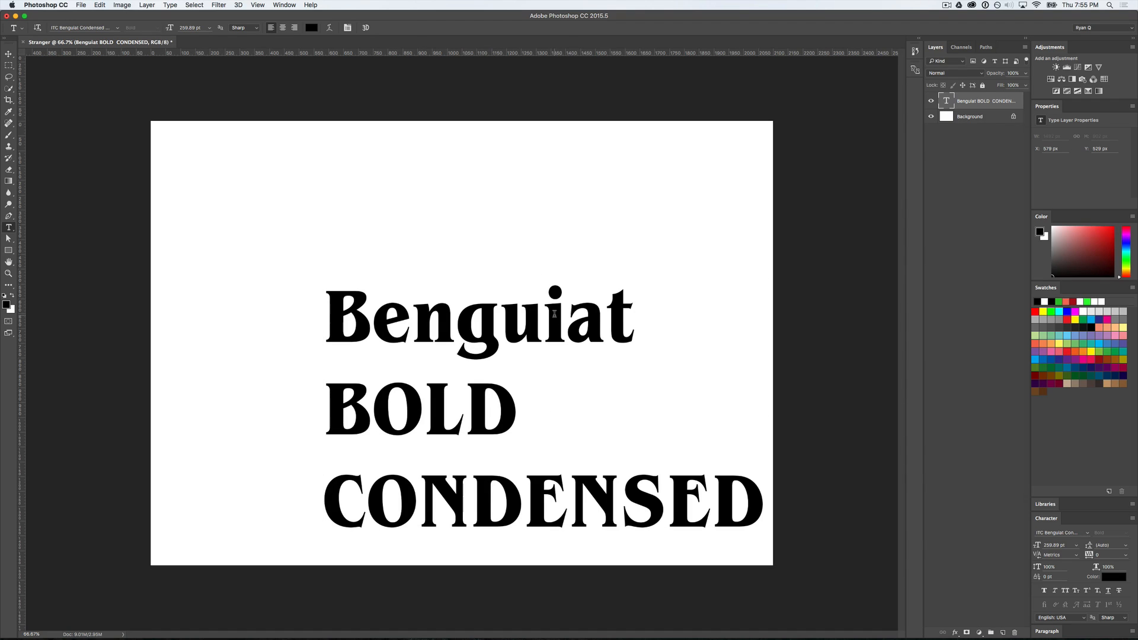
Step: Replace all of the layer's text with "Stranger" and "Things" on two separate lines
left_click(554, 314)
key("super+a")
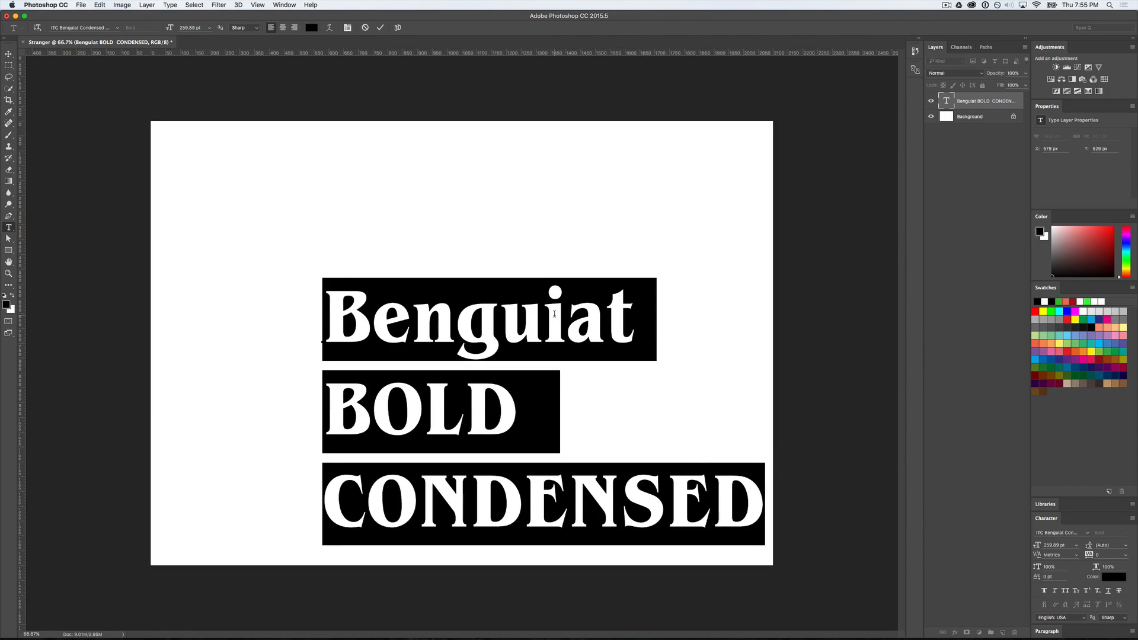
type("S")
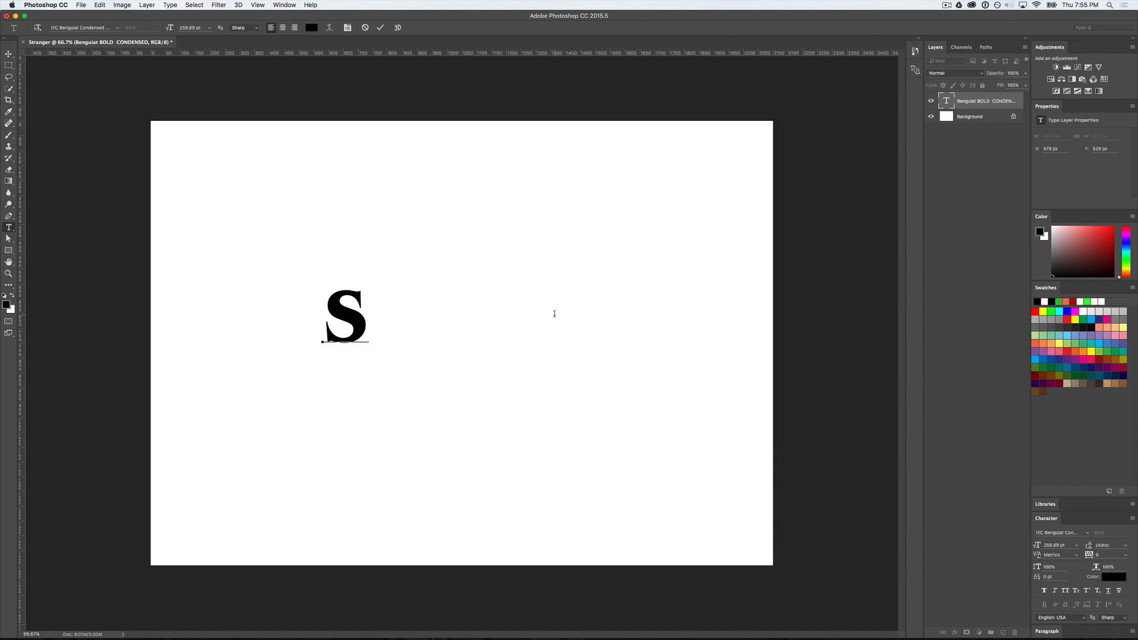
type("tran")
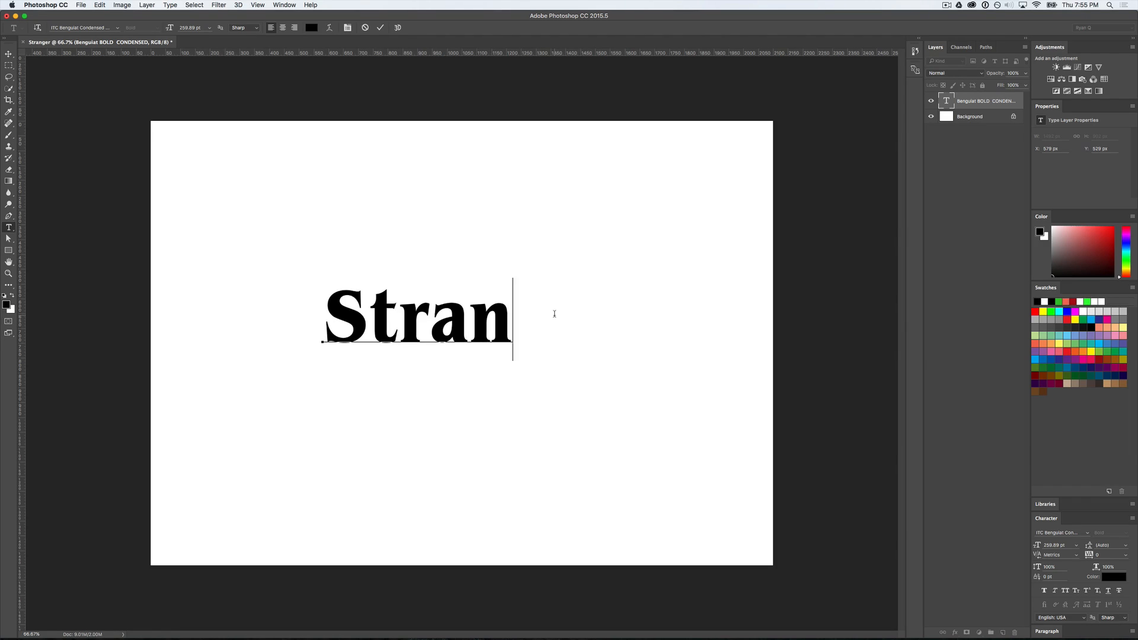
type("ger")
key("Return")
type("Thing")
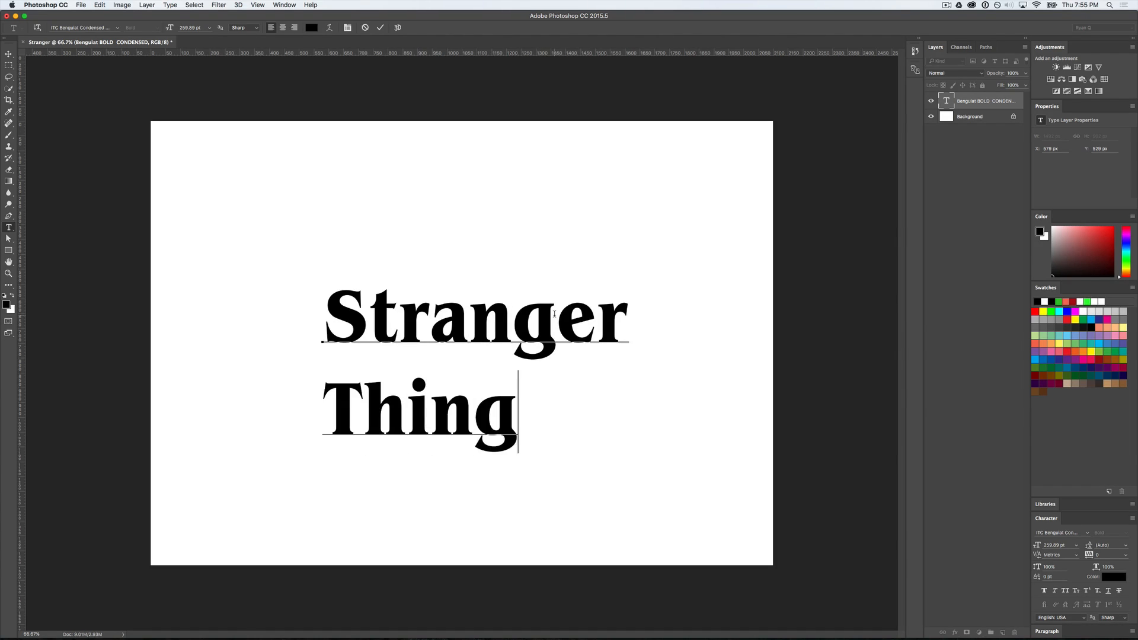
type("s")
Step: Centre-align both lines of the title and move the text to the middle of the canvas
key("super+a")
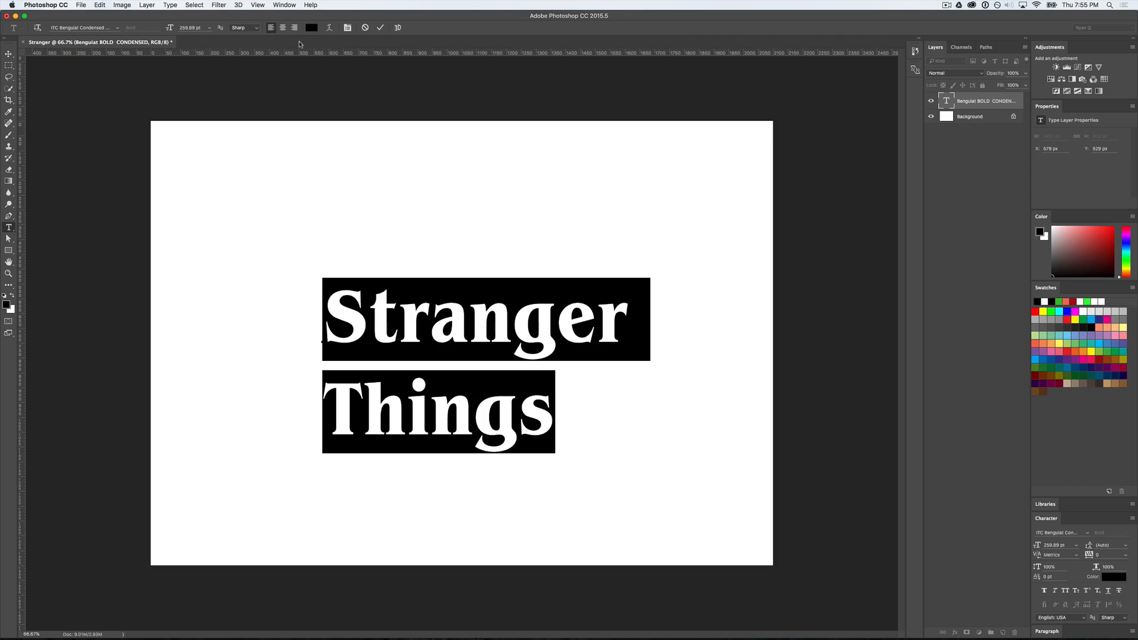
left_click(284, 28)
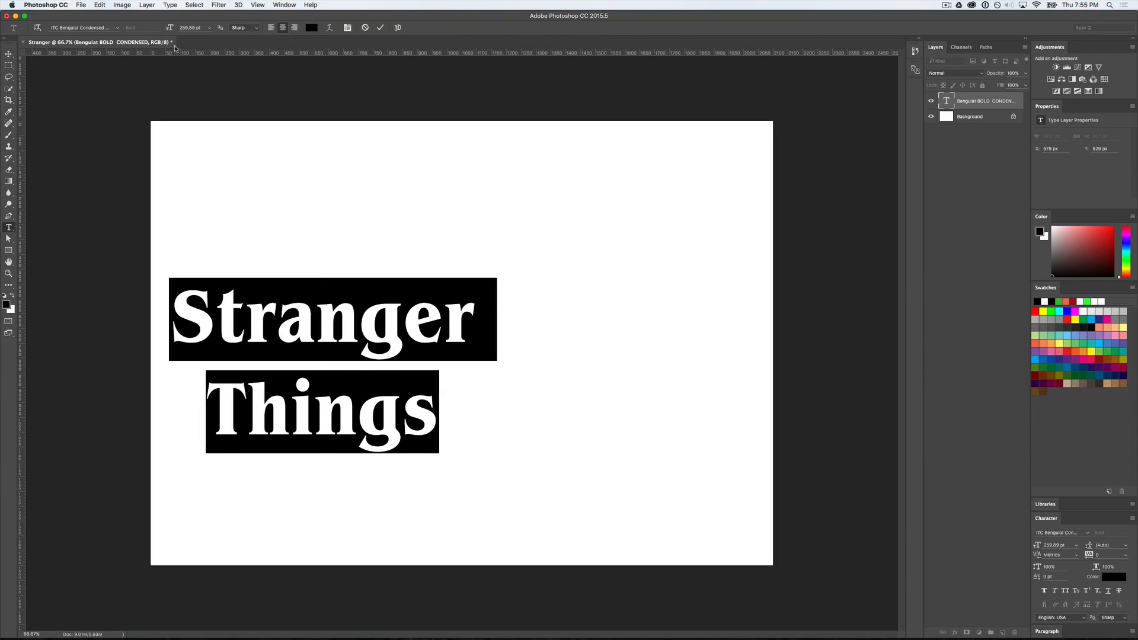
left_click(8, 54)
left_click_drag(349, 290, 490, 284)
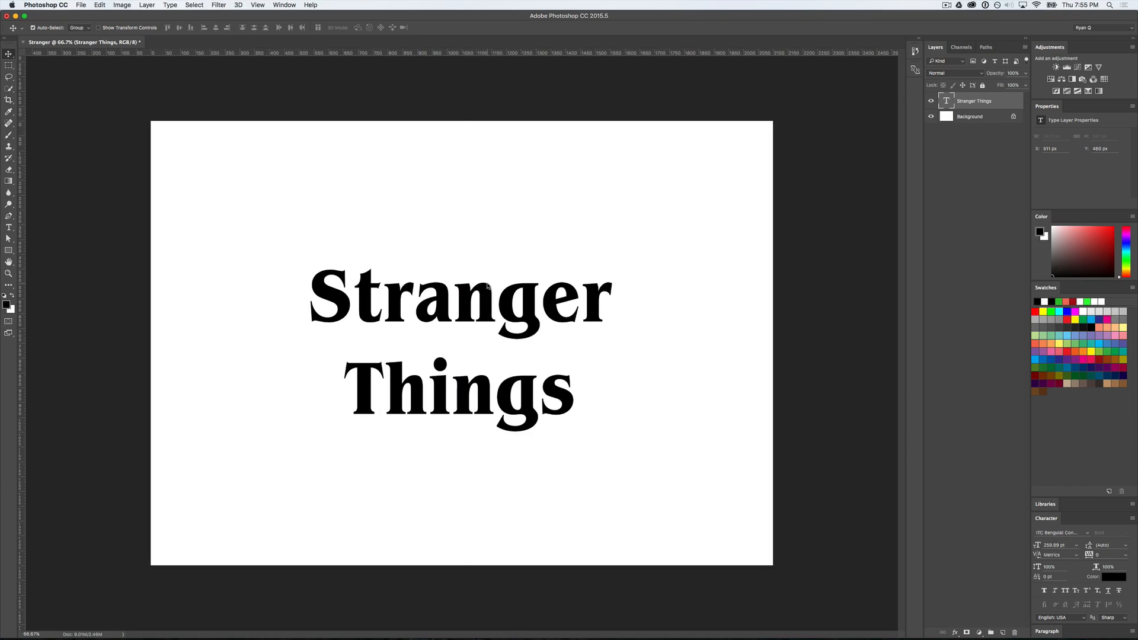
Step: Apply All Caps to both lines of the Stranger Things text
double_click(425, 311)
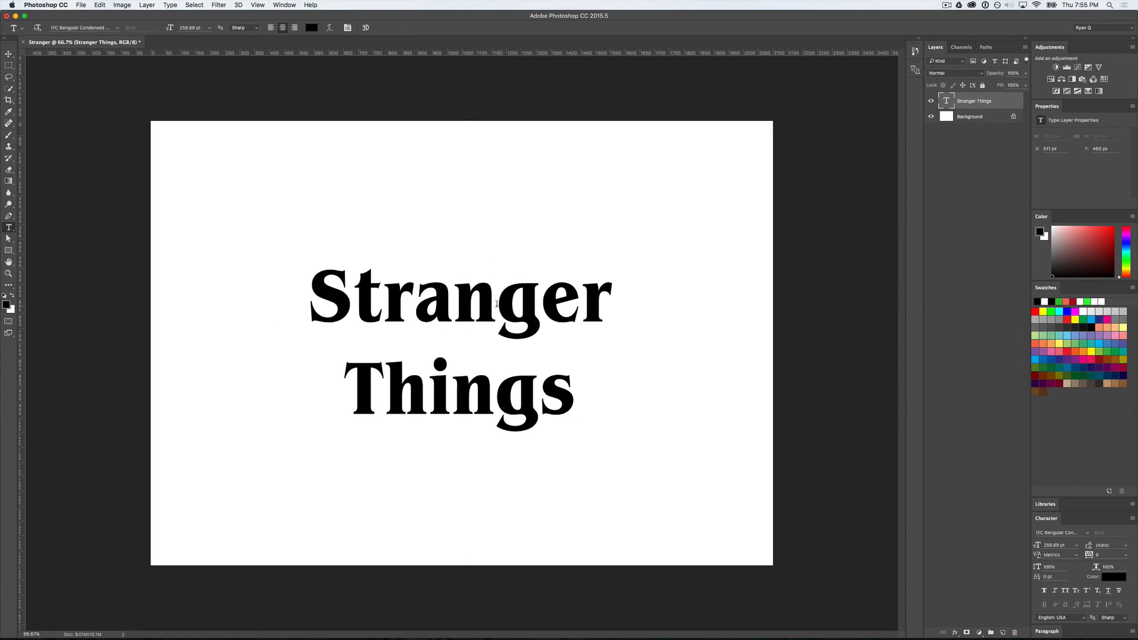
key("super+a")
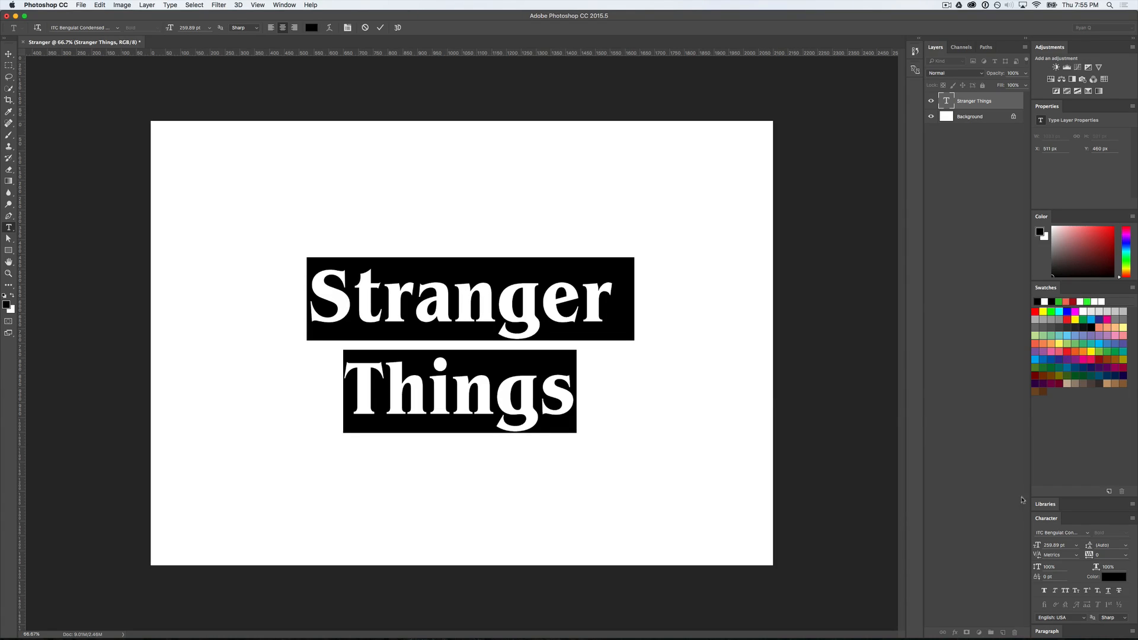
left_click(1065, 591)
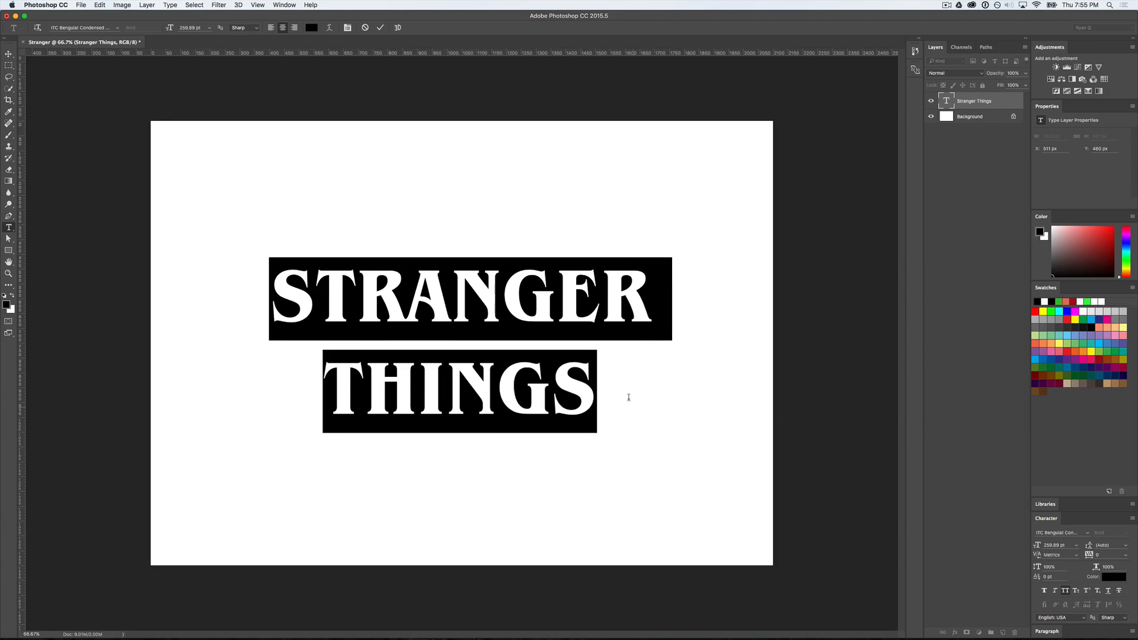
left_click(556, 286)
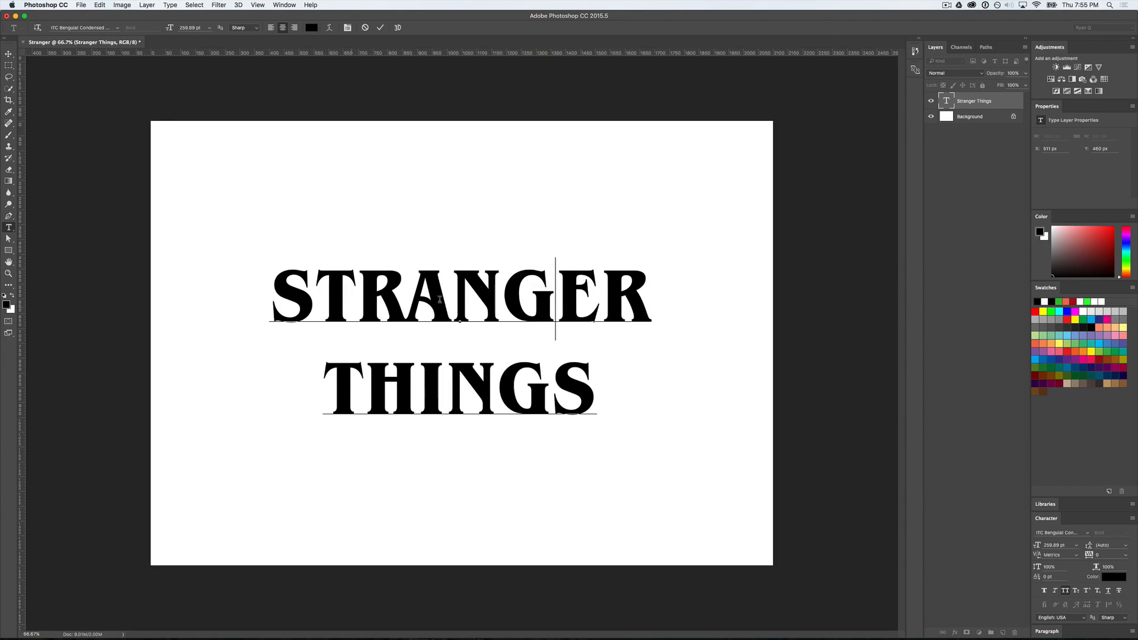
Step: Set the font size of the whole title to 250 pt and commit the text edit
left_click_drag(315, 286, 598, 287)
key("ctrl+a")
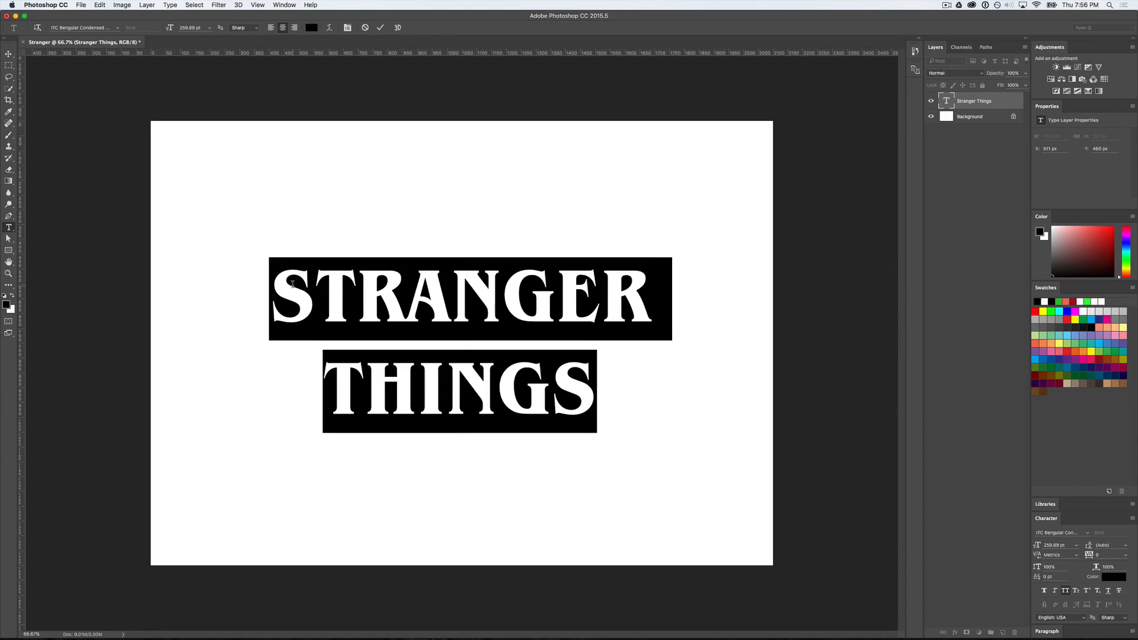
left_click(199, 28)
type("250")
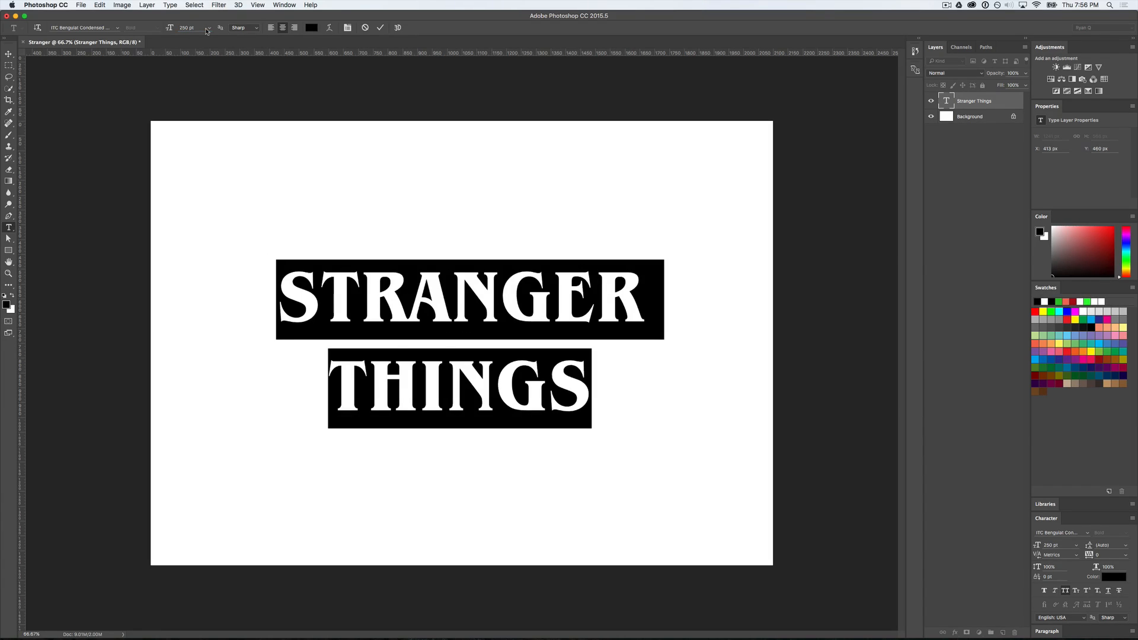
key("super+Return")
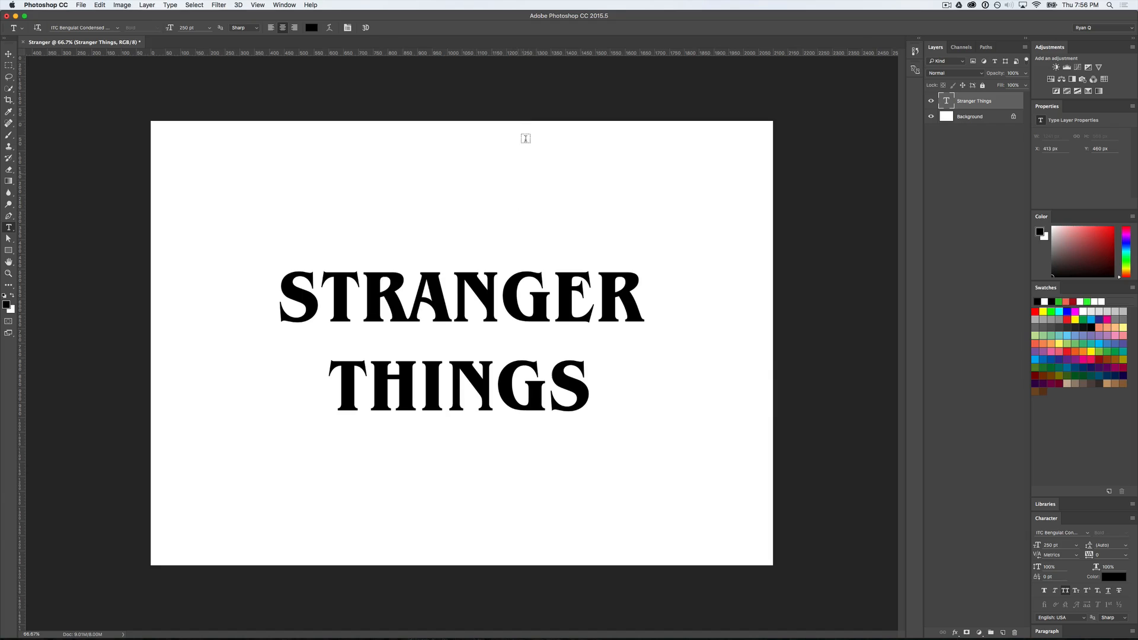
Step: Hide the rulers around the canvas
right_click(551, 54)
key("Escape")
key("super+r")
Step: Set the first letter S and the last letter R of STRANGER to 326 pt
left_click(407, 287)
key("super+a")
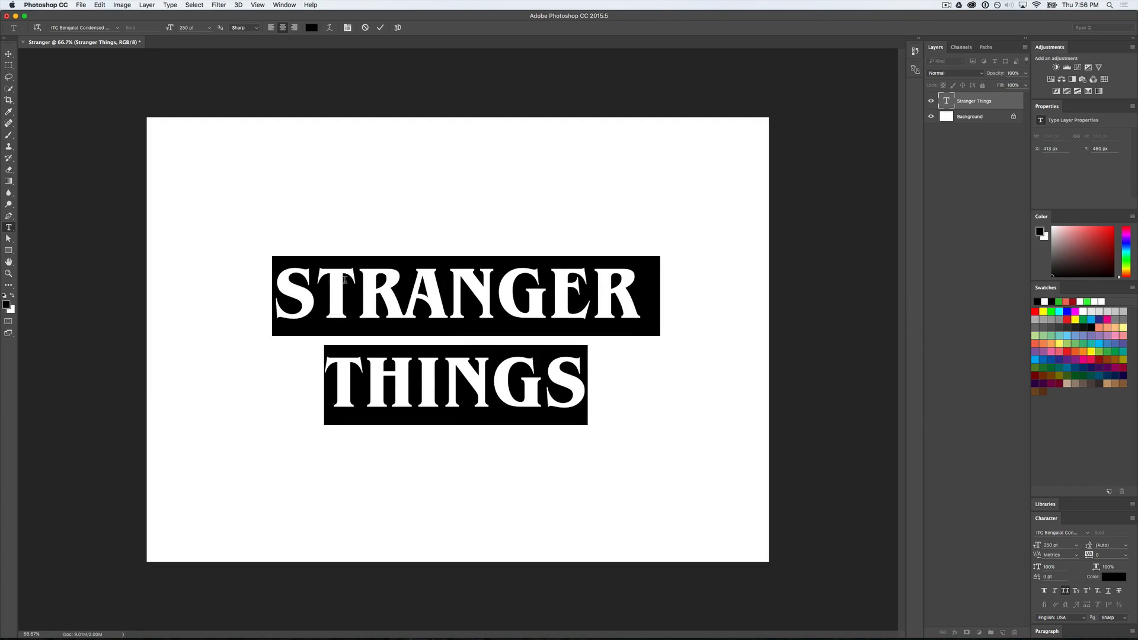
left_click(327, 283)
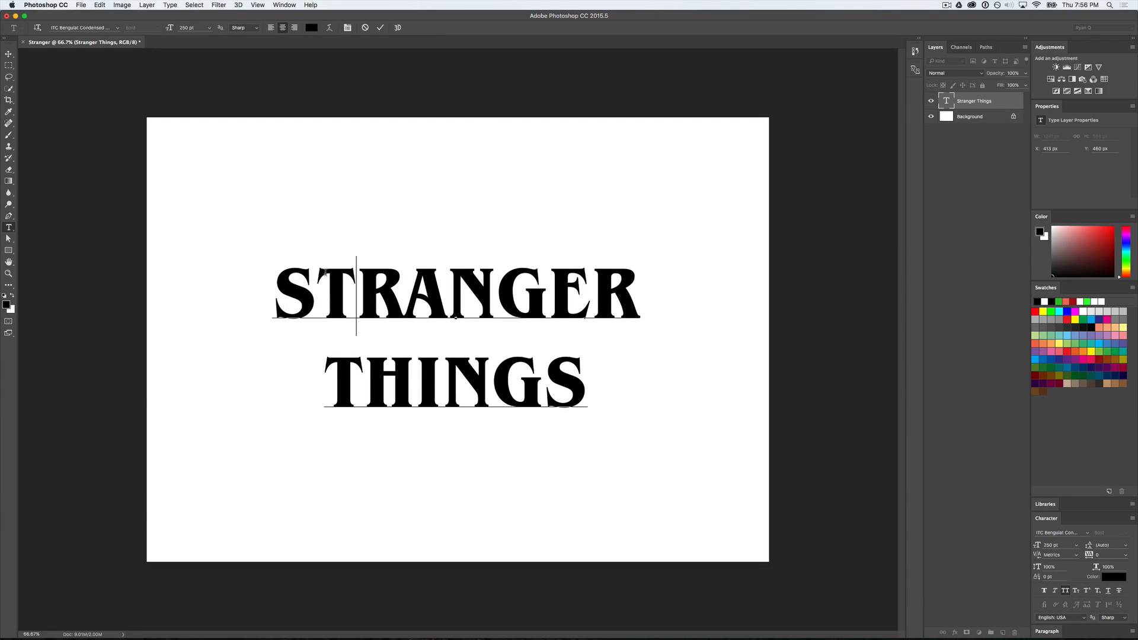
left_click_drag(317, 288, 271, 290)
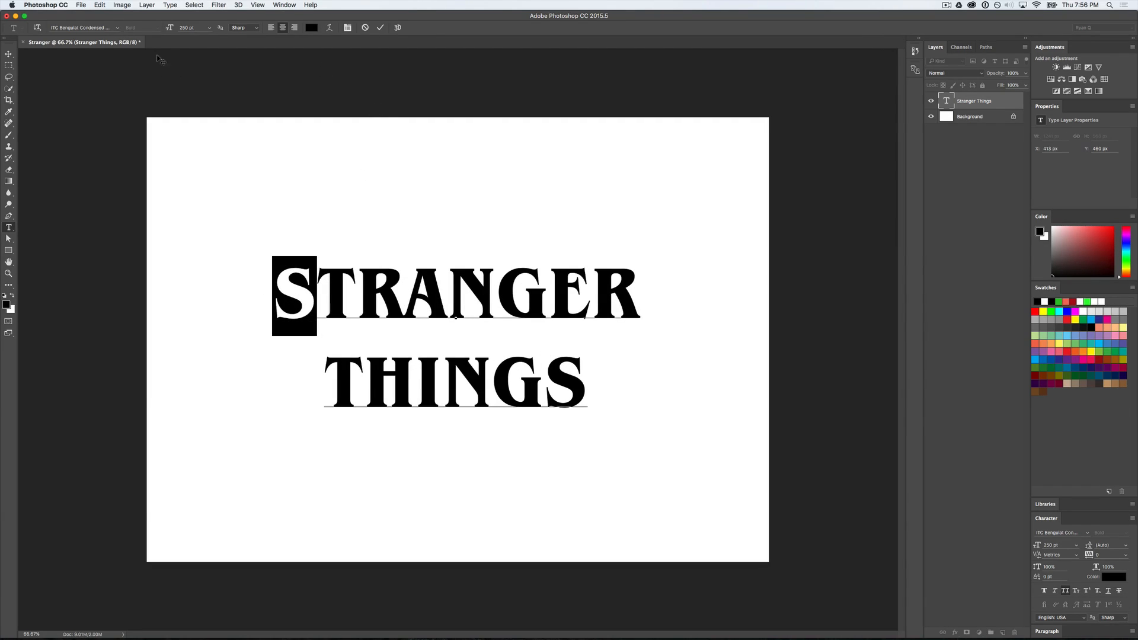
left_click(195, 28)
type("326")
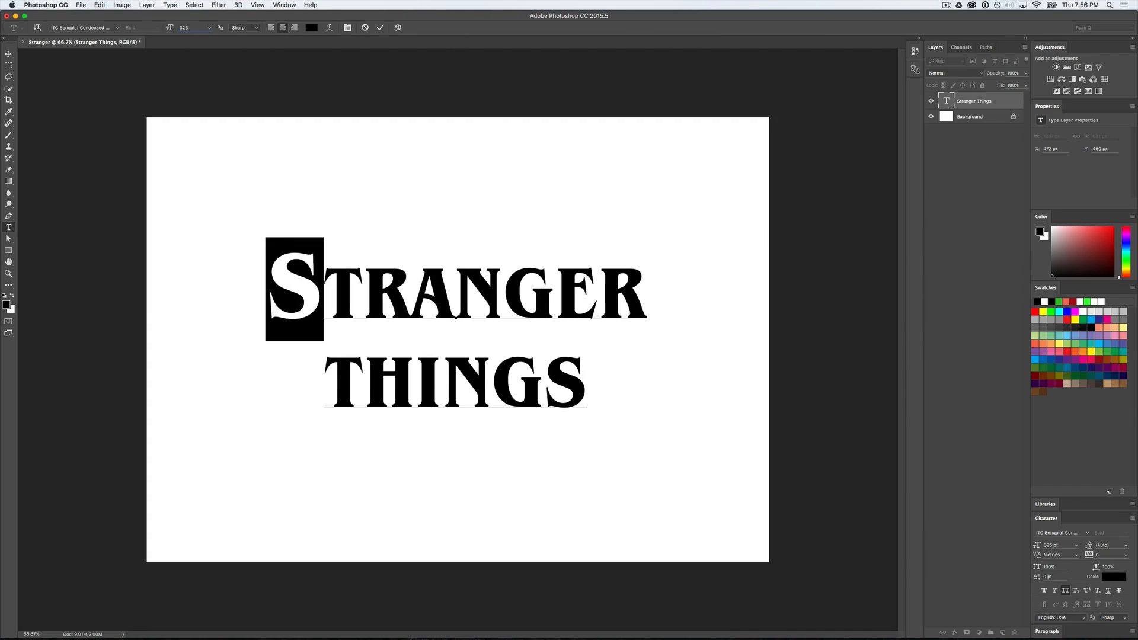
key("Return")
left_click_drag(603, 279, 650, 278)
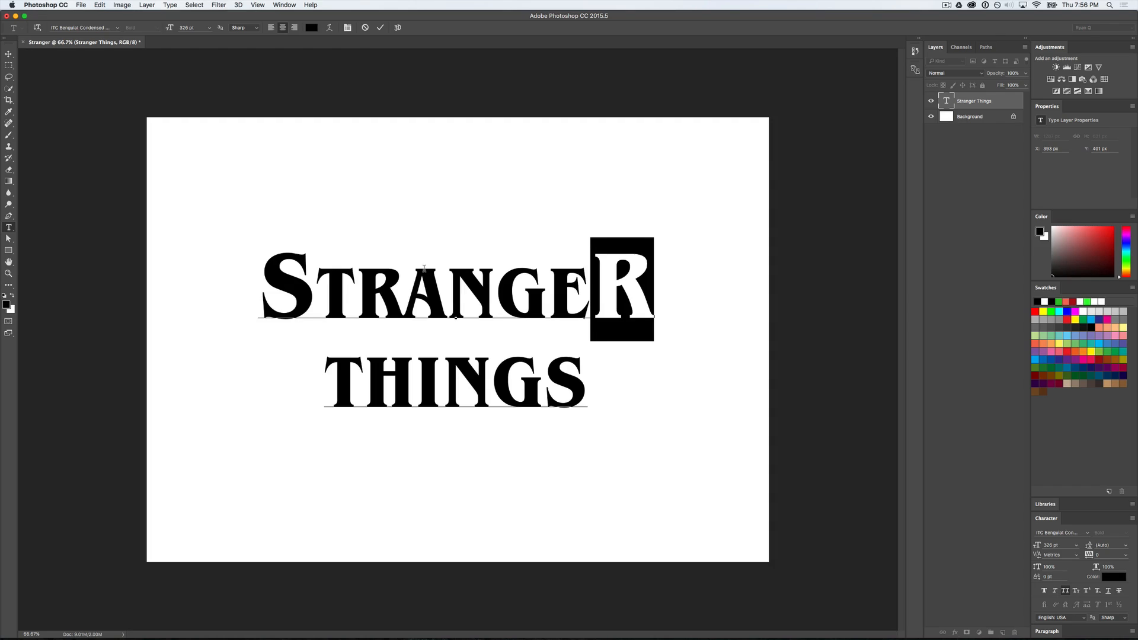
Step: Reduce the font size of the word THINGS to 246 pt
double_click(441, 386)
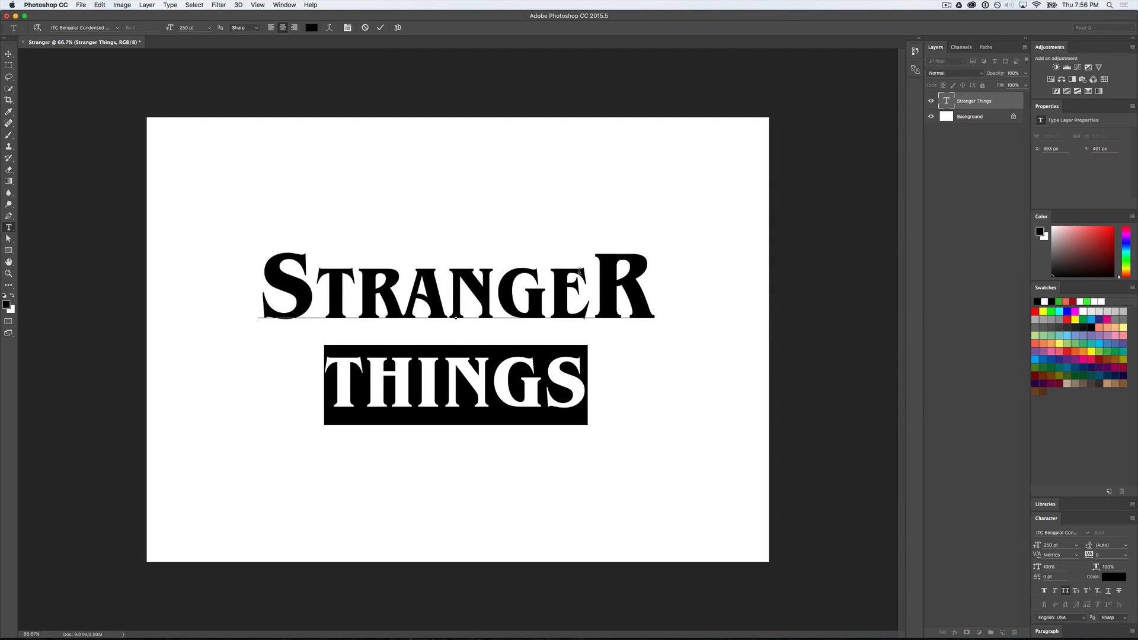
left_click(203, 27)
key("Down")
key("Down")
key("Down")
key("Down")
key("Down")
key("Up")
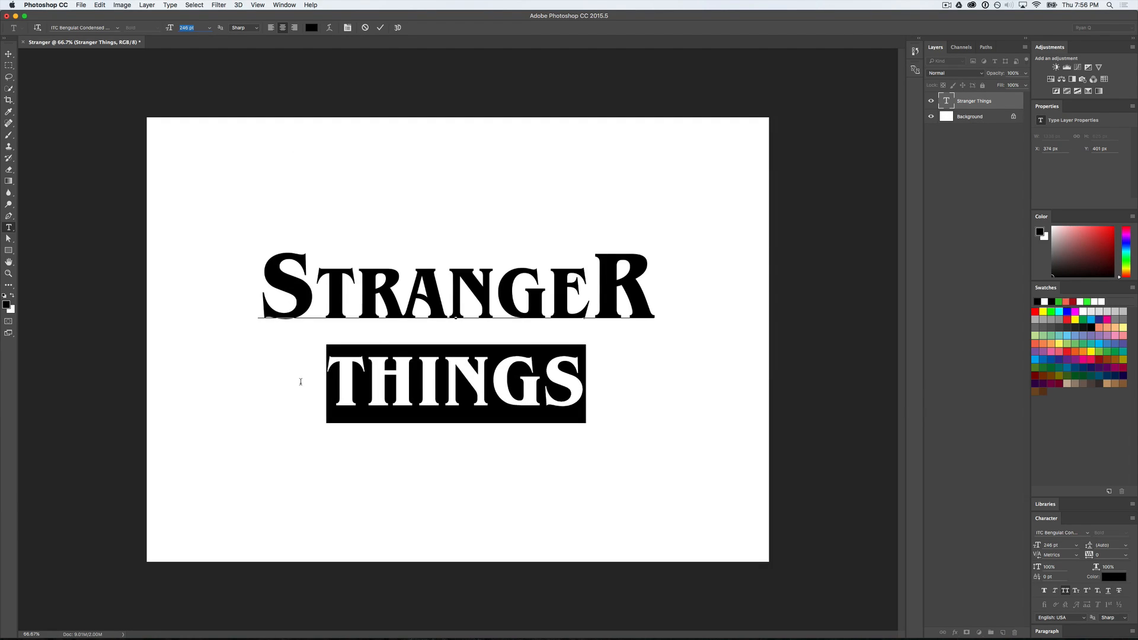
Step: Set the first letter T of THINGS to 250 pt
left_click(357, 371)
double_click(356, 372)
left_click(356, 368)
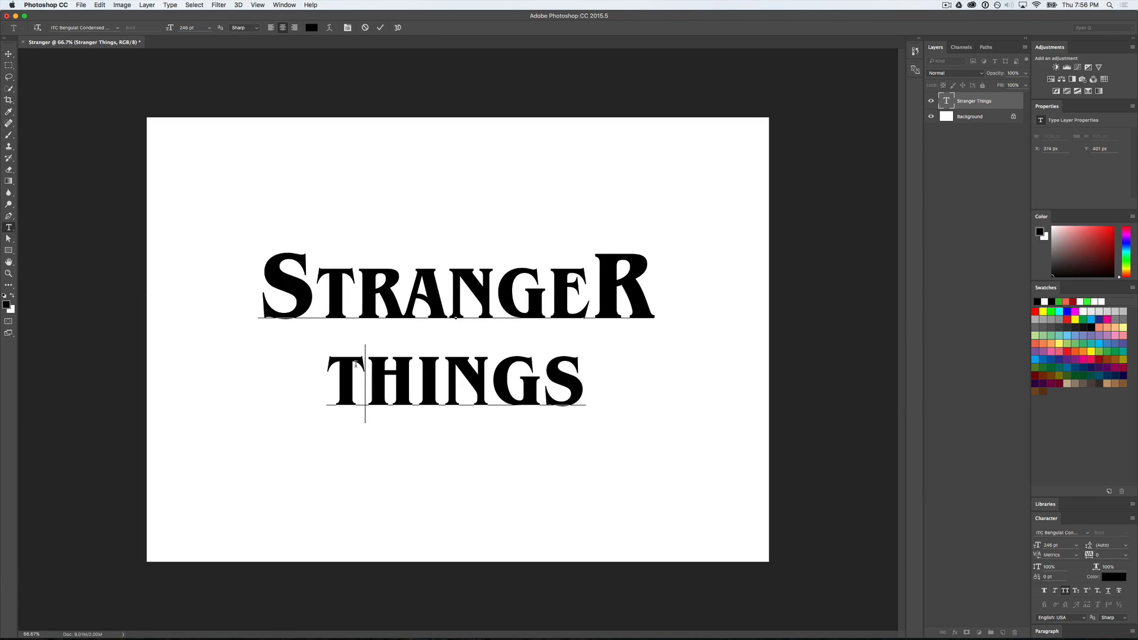
key("shift+Left")
left_click(202, 28)
key("Up")
key("Up")
key("Up")
key("Up")
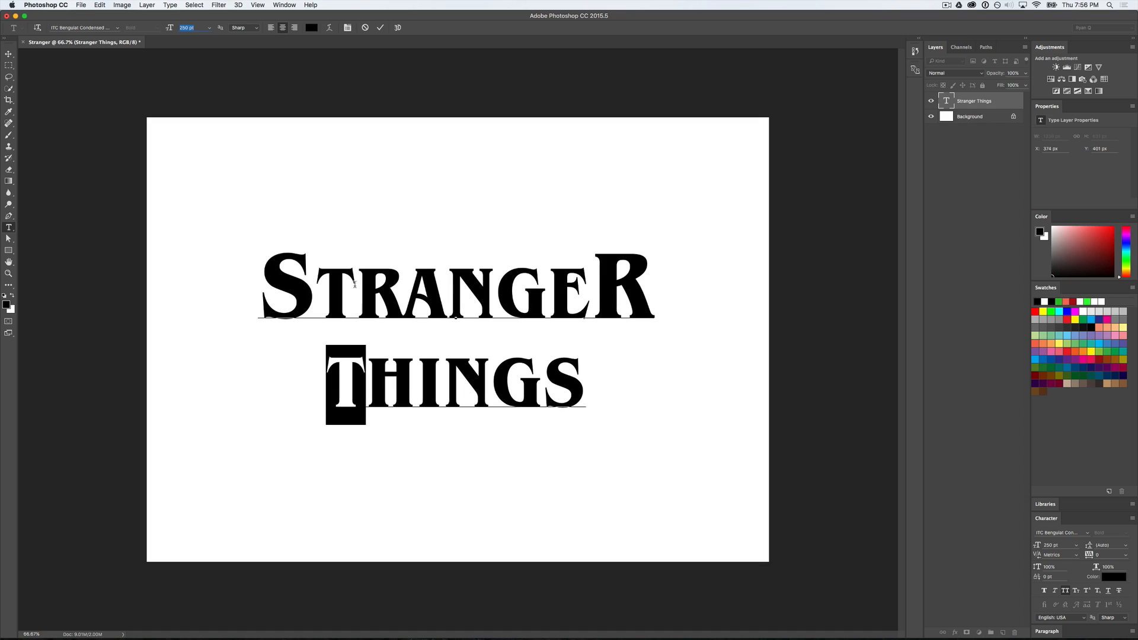
Step: Raise the letters TRANGE between the large S and R with a baseline shift of 49 pt
left_click_drag(354, 278, 431, 279)
left_click(423, 282)
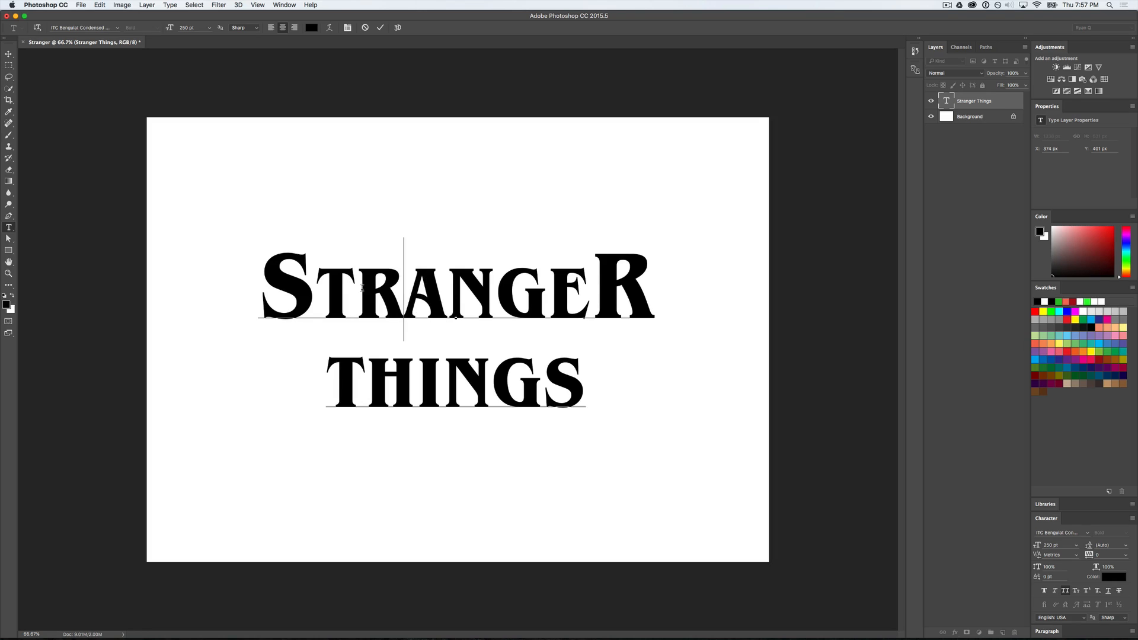
left_click_drag(357, 282, 531, 278)
left_click(347, 290)
left_click(258, 278)
left_click_drag(316, 278, 604, 278)
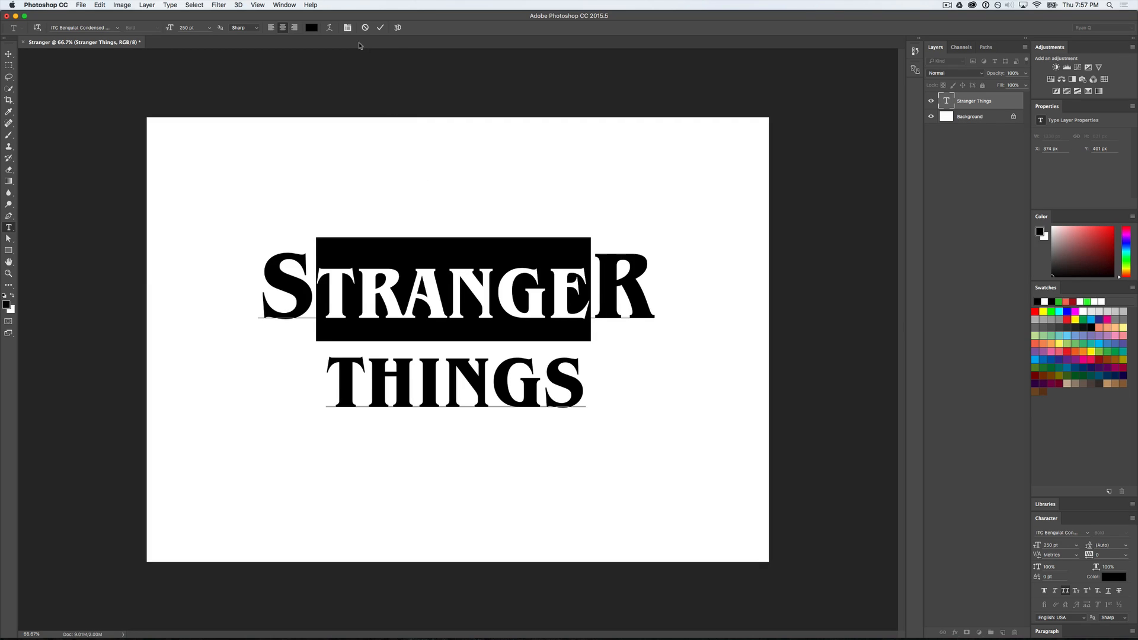
left_click(346, 30)
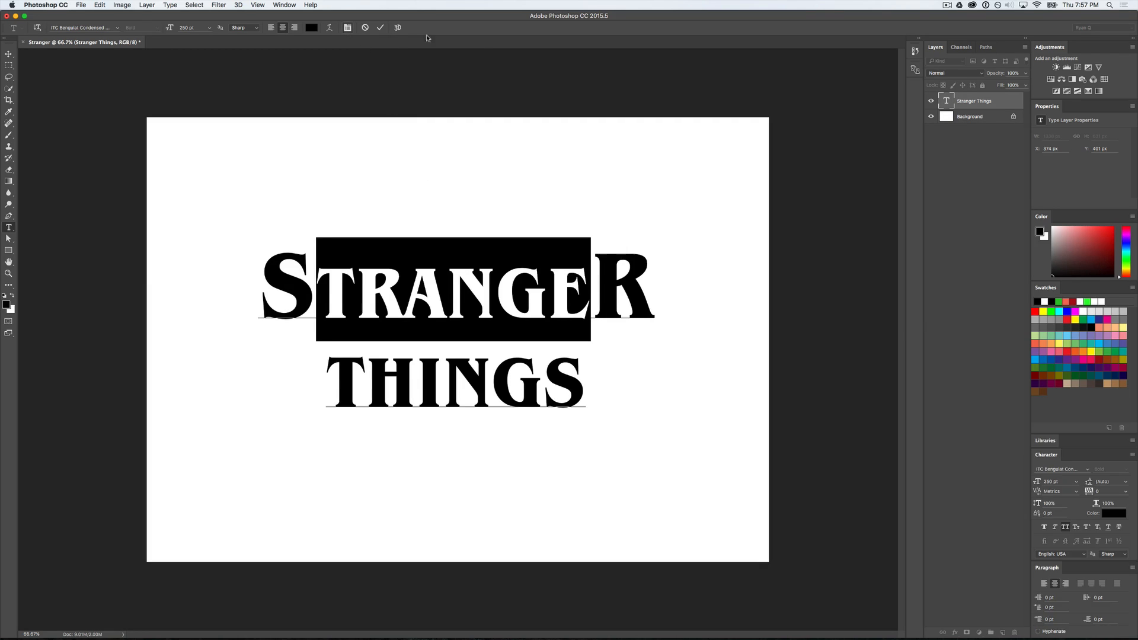
left_click(1055, 513)
key("Up")
key("Up")
key("Up")
key("Up")
key("Up")
key("Up")
key("Up")
key("Up")
key("Up")
key("Up")
key("Up")
key("Up")
key("Up")
key("Up")
key("Up")
key("Up")
key("Up")
key("Up")
key("Up")
key("Up")
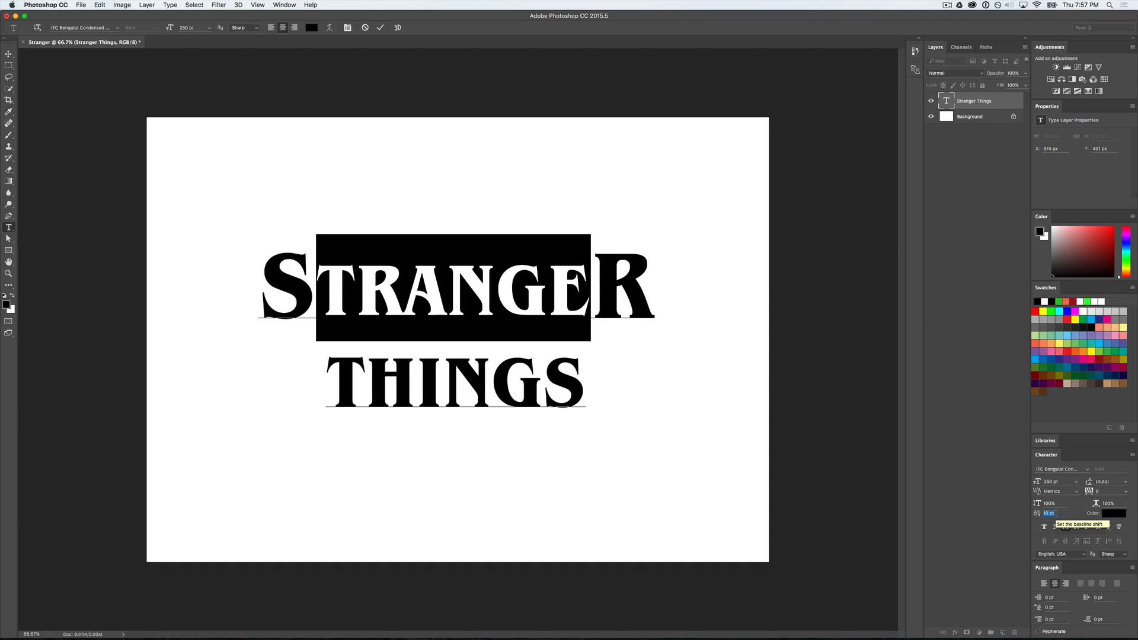
key("Down")
key("Down")
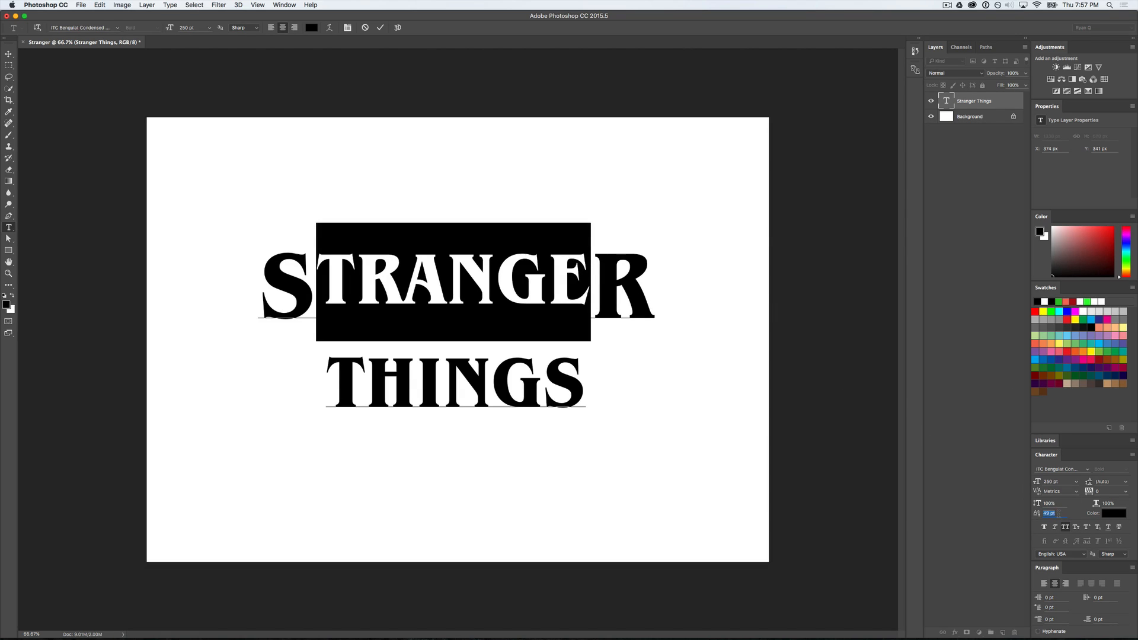
Step: Commit the current edits to the Stranger Things text layer
left_click(587, 273)
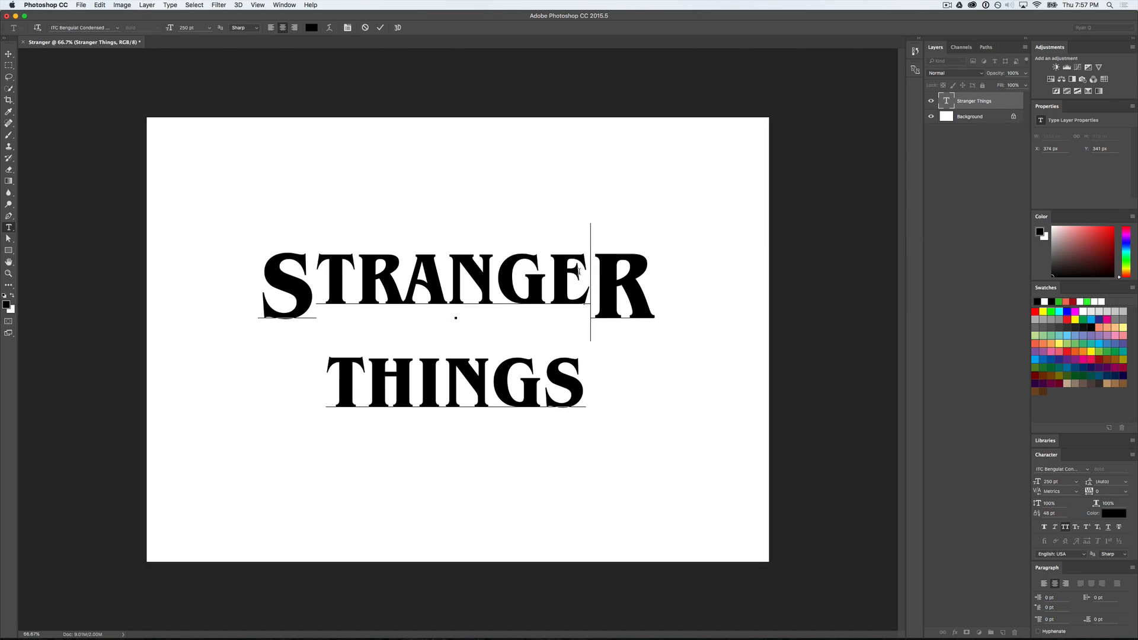
left_click_drag(643, 279, 320, 290)
key("super+Return")
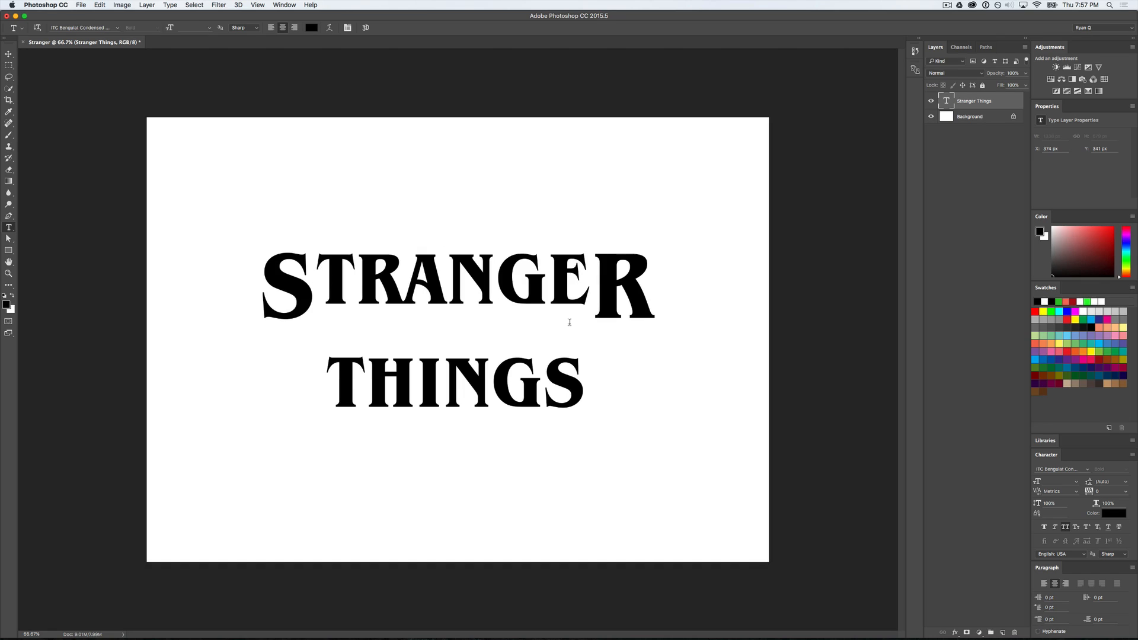
Step: Tighten the tracking of the large first letter S in STRANGER to -90
left_click(518, 259)
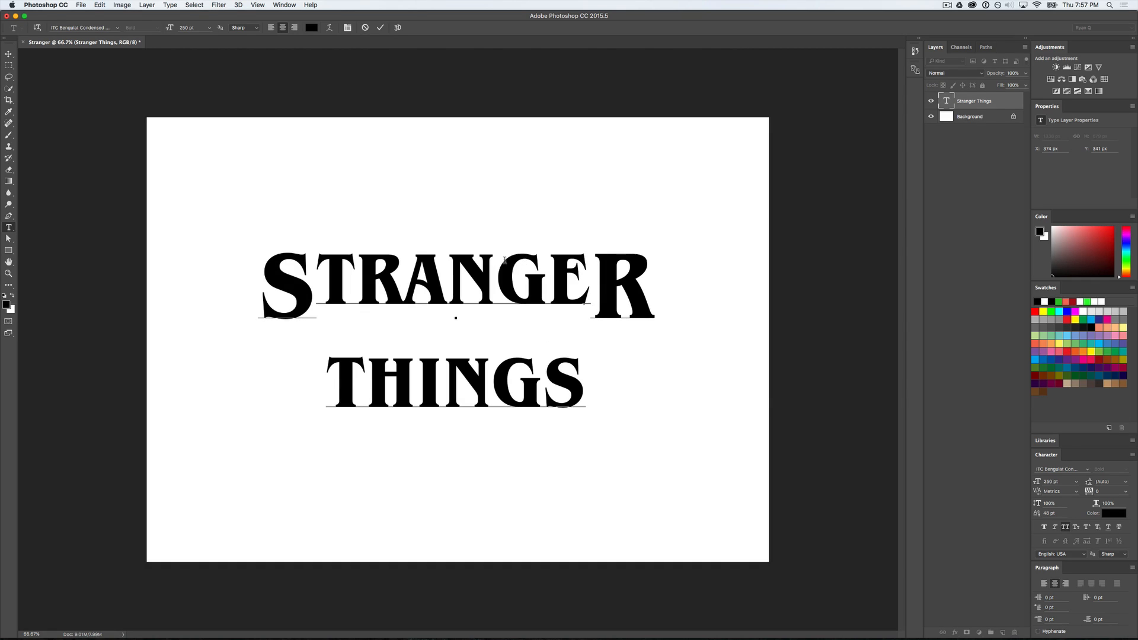
left_click(299, 273)
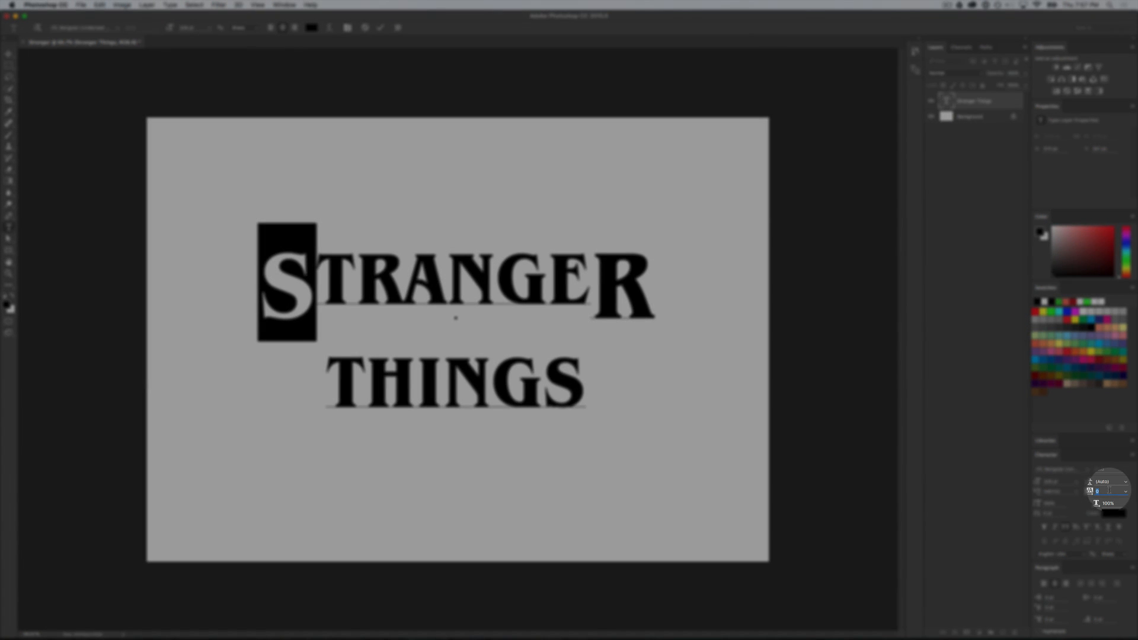
left_click_drag(1109, 491, 1080, 490)
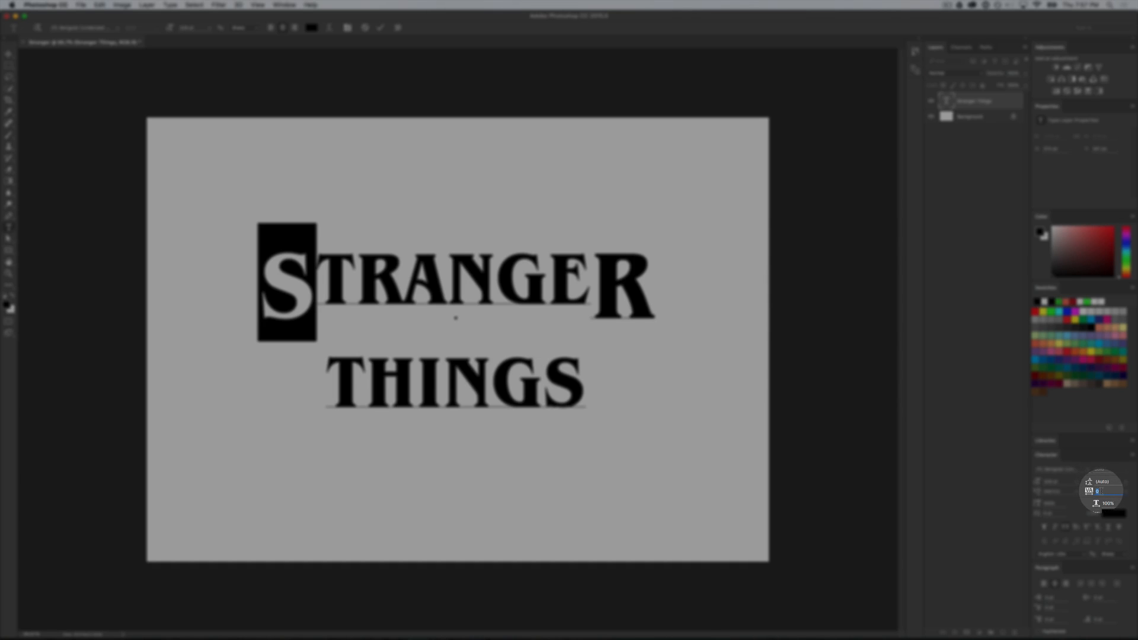
key("Down")
key("Up")
key("Down")
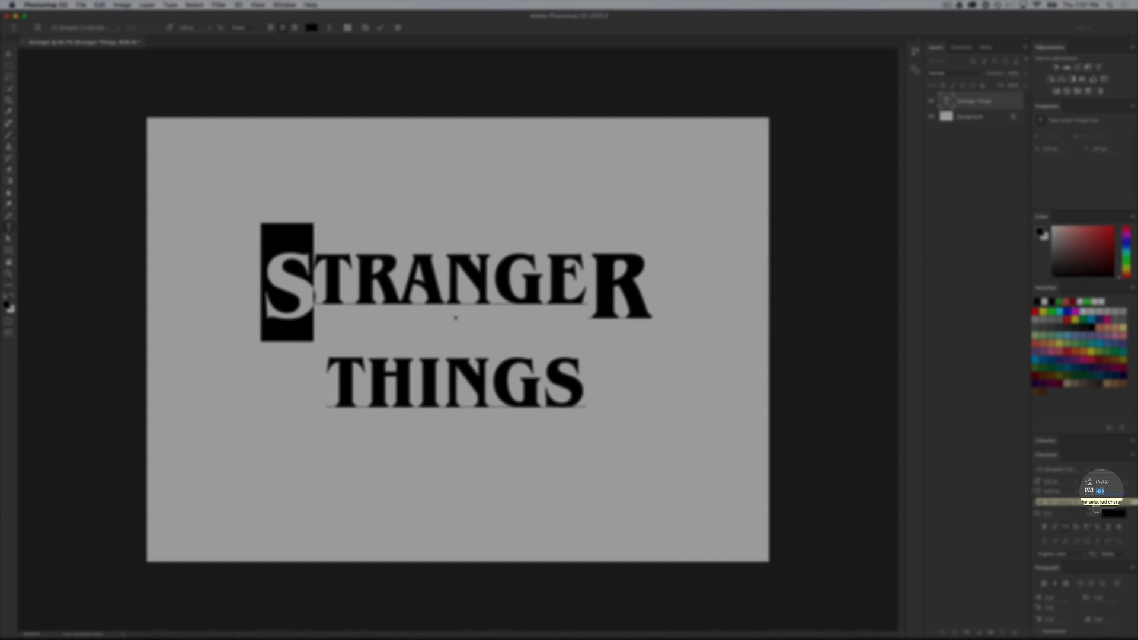
key("Down")
key("Down")
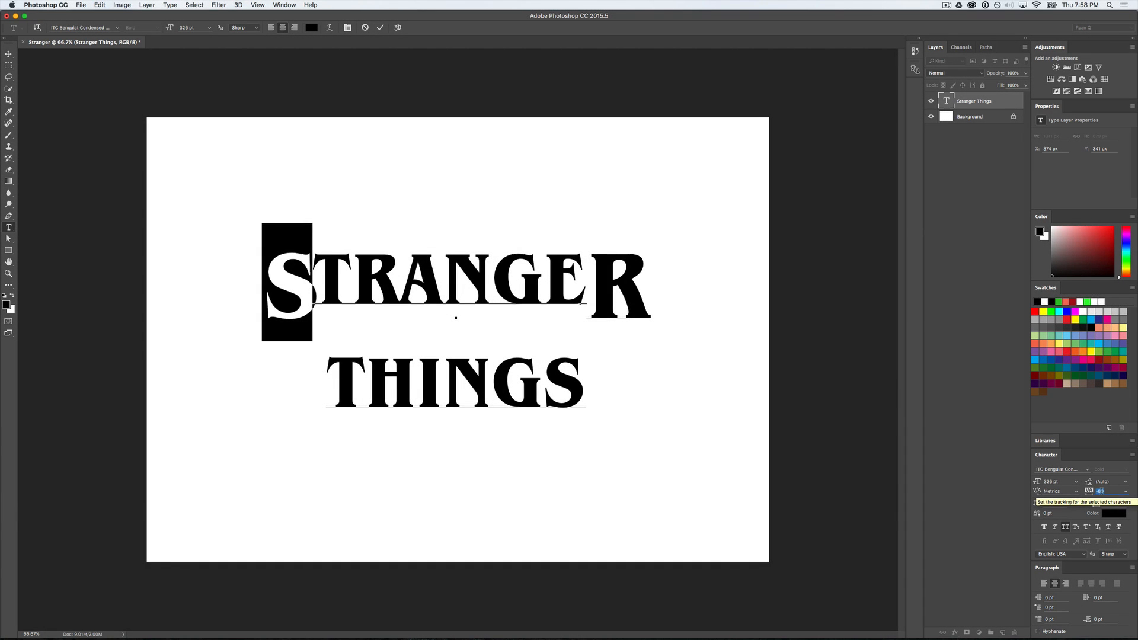
key("Down")
key("Down")
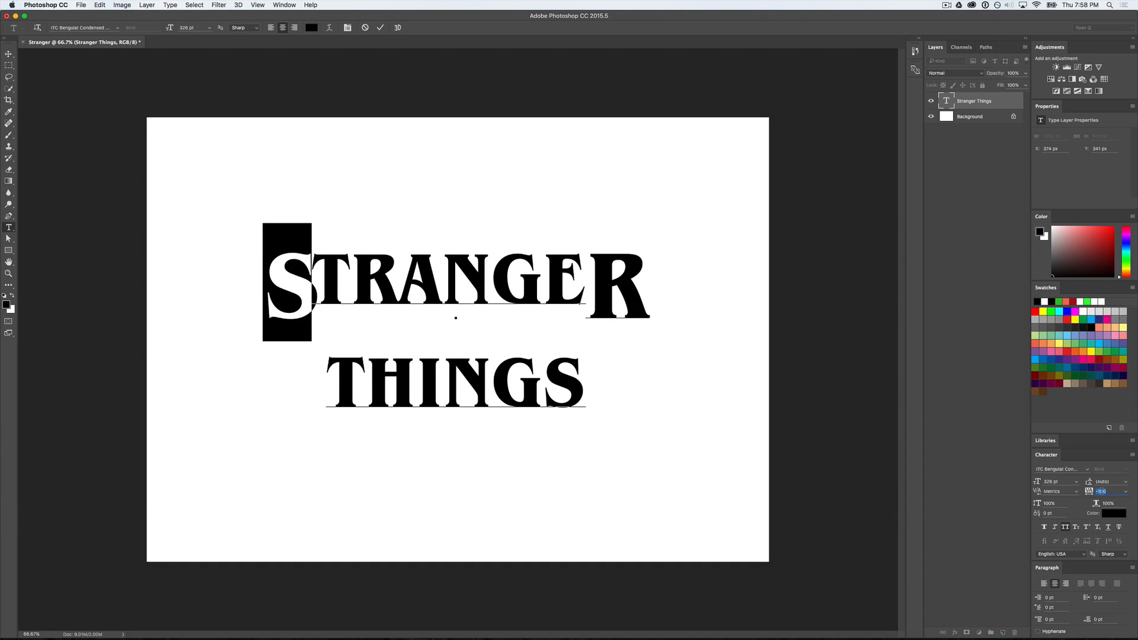
key("Right")
key("Up")
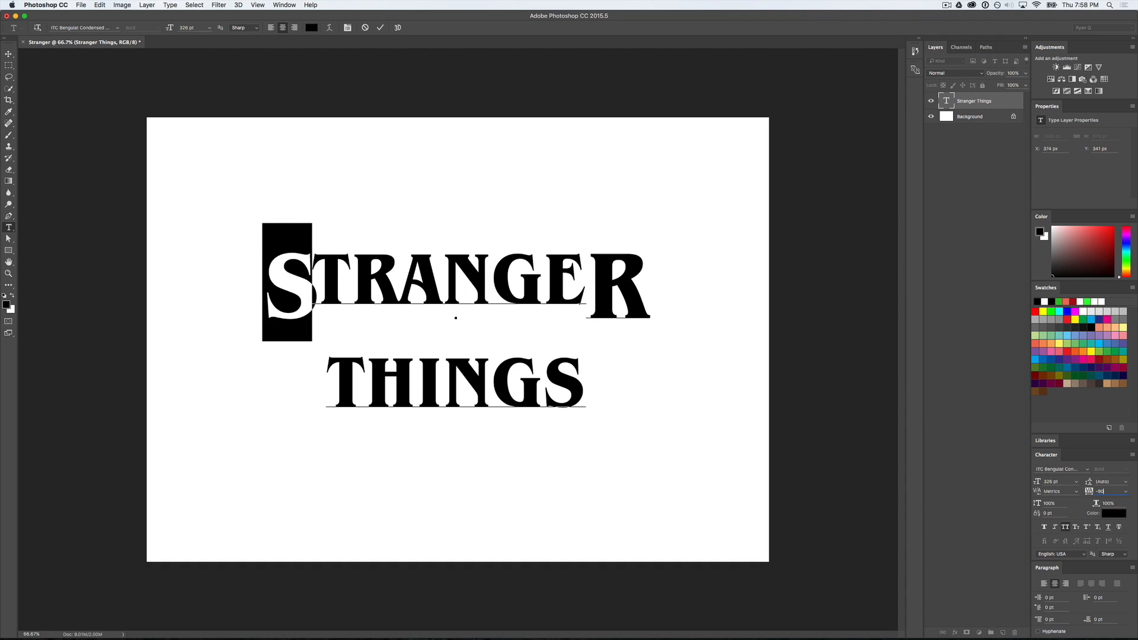
Step: Set the tracking of the letters TRANGER following the large S to -60
left_click(397, 264)
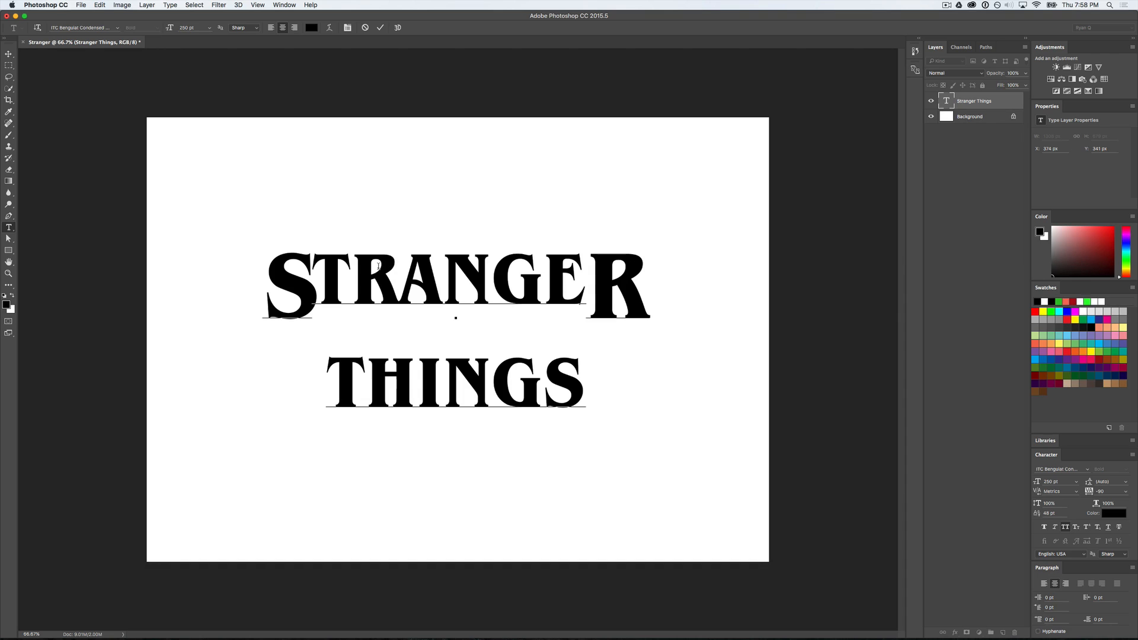
key("Left")
key("shift+Left")
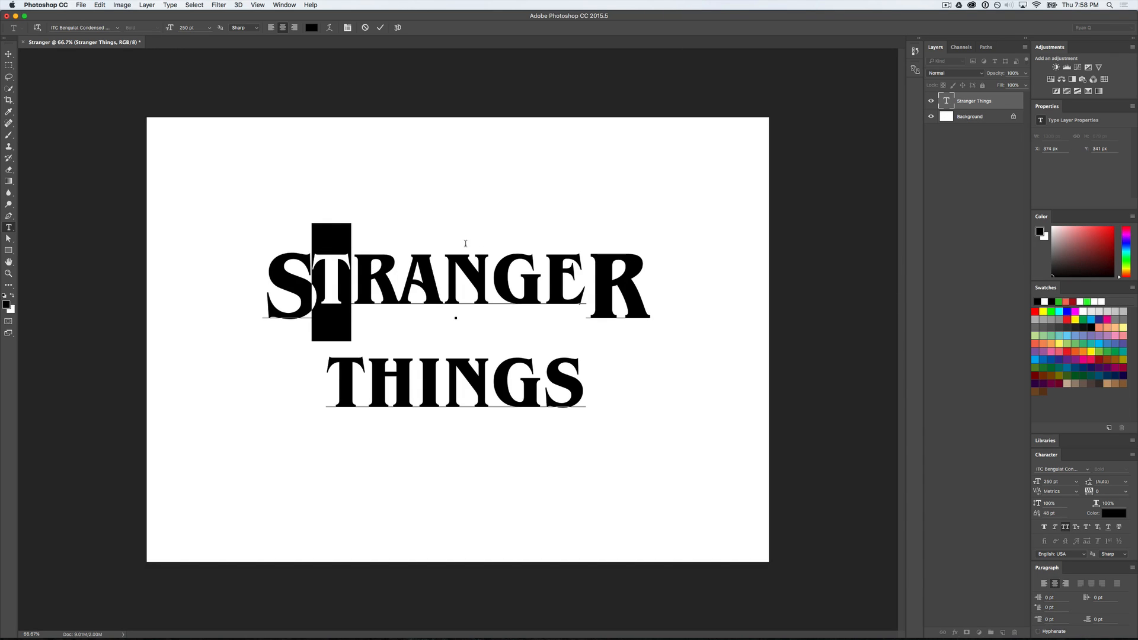
left_click_drag(323, 267, 735, 270)
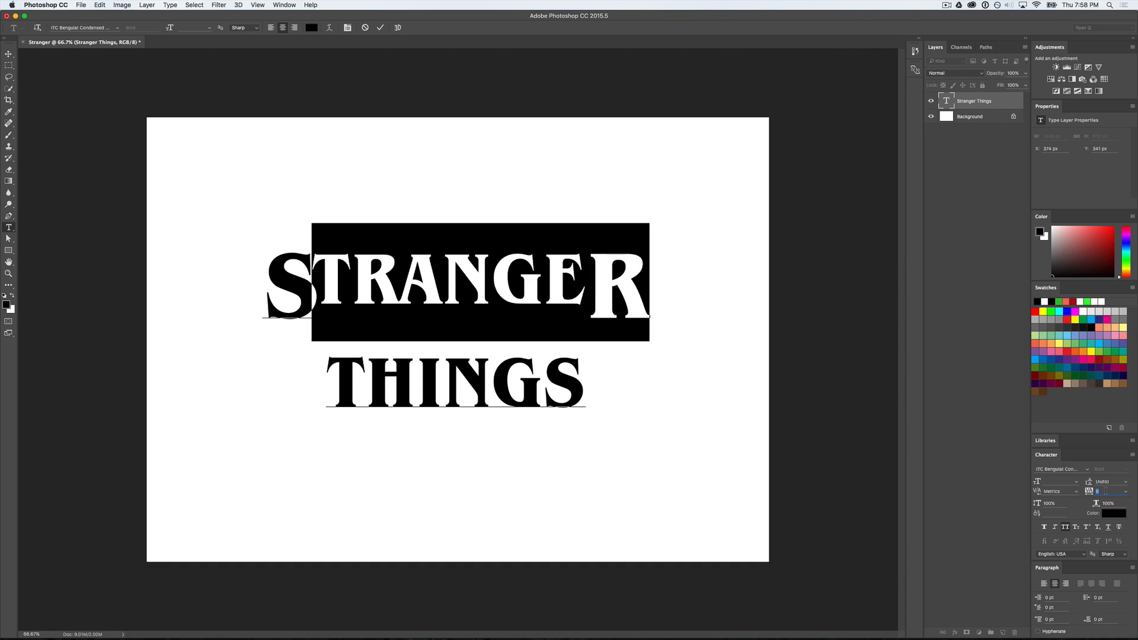
type("-60")
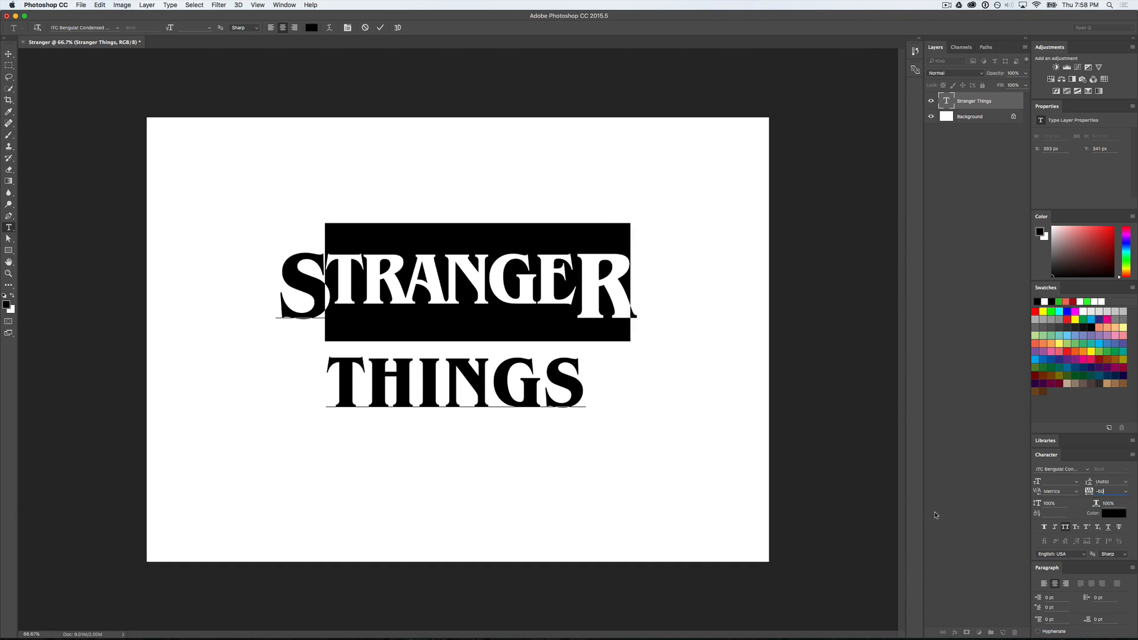
Step: Tighten the tracking of the letter N in STRANGER to -140 to bring it closer to the G
left_click(485, 270)
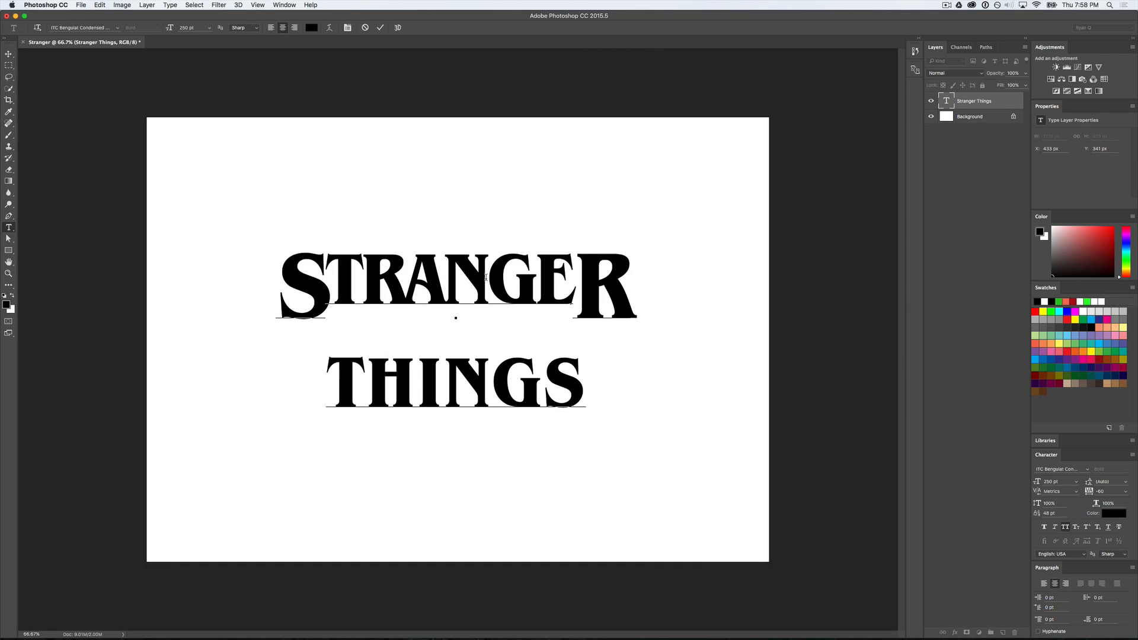
key("shift+Left")
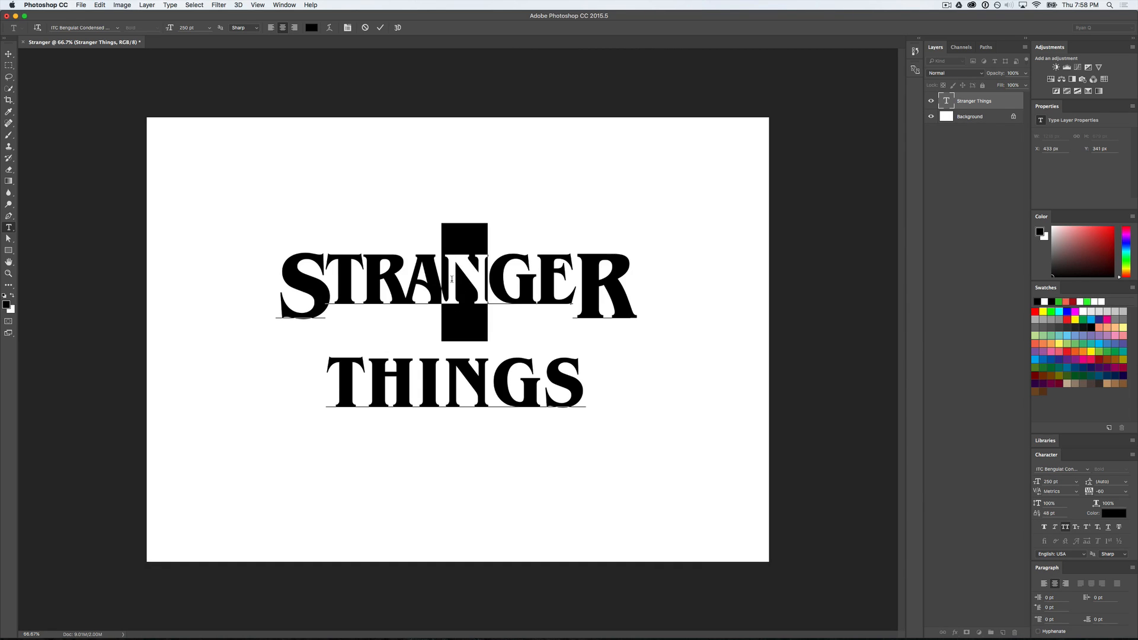
left_click(1112, 491)
key("Down")
key("Down")
key("Down")
key("Down")
key("Down")
key("Down")
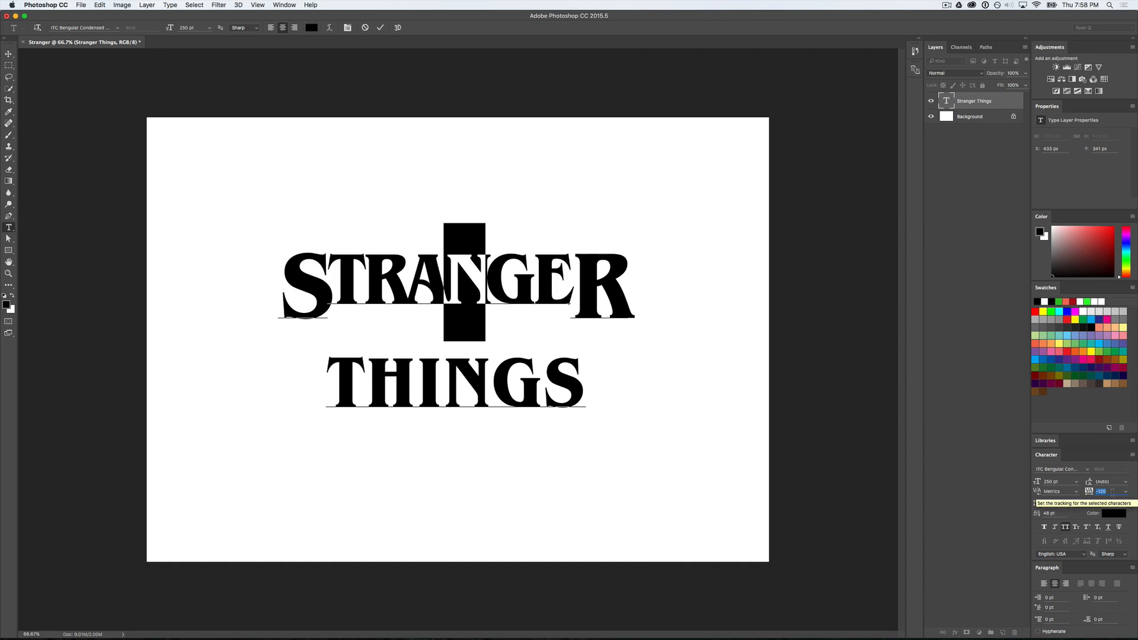
key("Down")
key("Down")
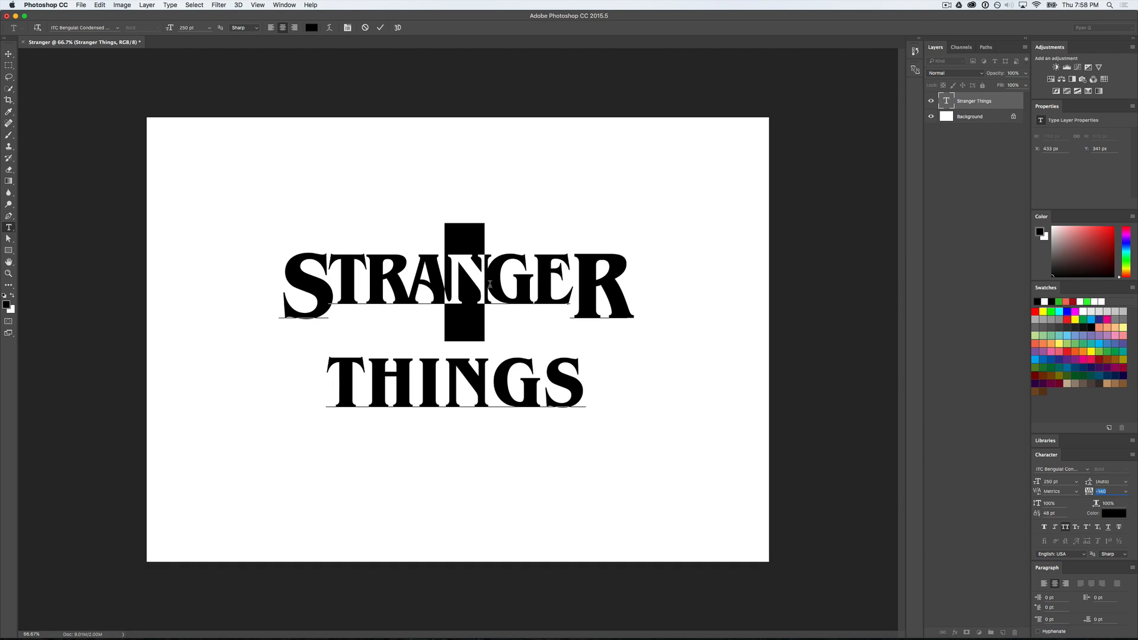
left_click(482, 261)
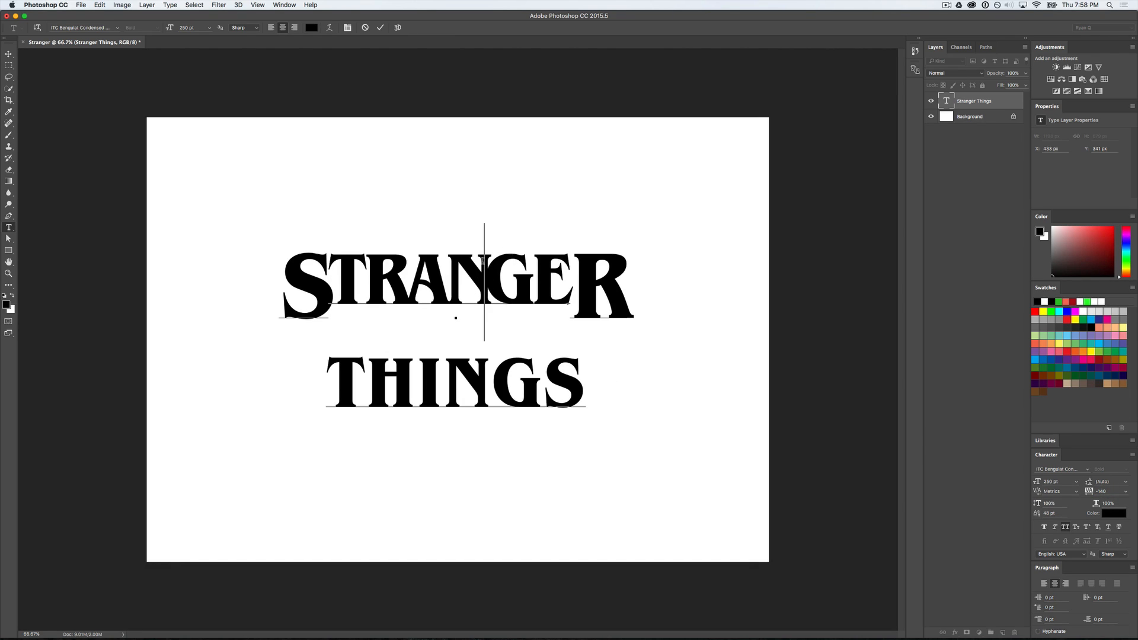
Step: Tighten the tracking of the letter E in STRANGER to -100
left_click(571, 272)
key("shift+Left")
left_click(1104, 491)
key("Down")
key("Down")
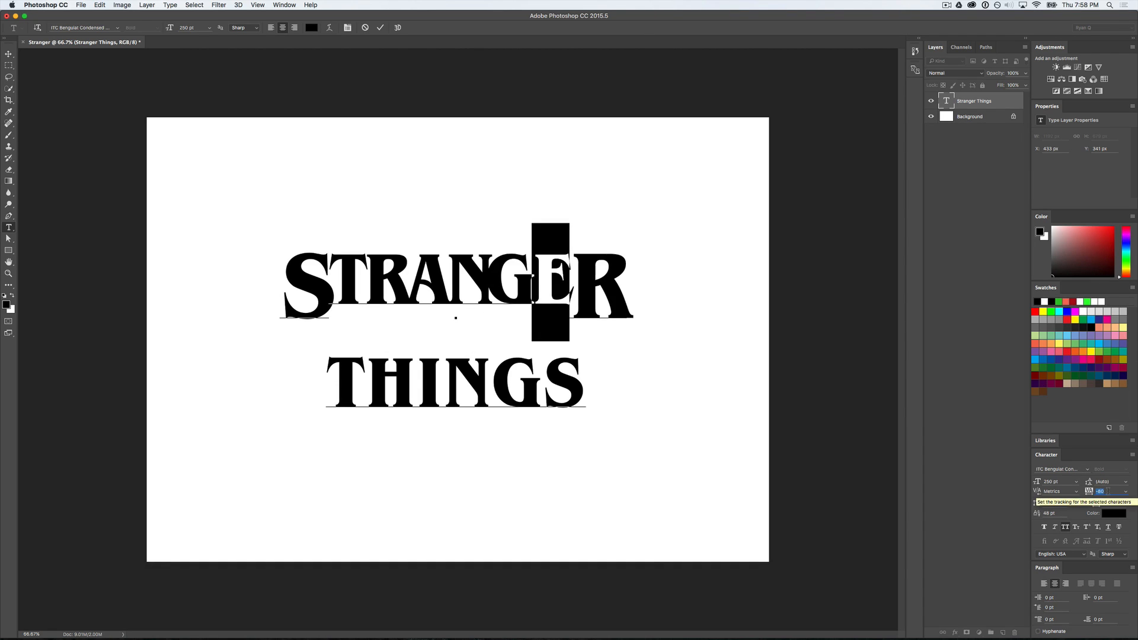
key("Down")
key("Down")
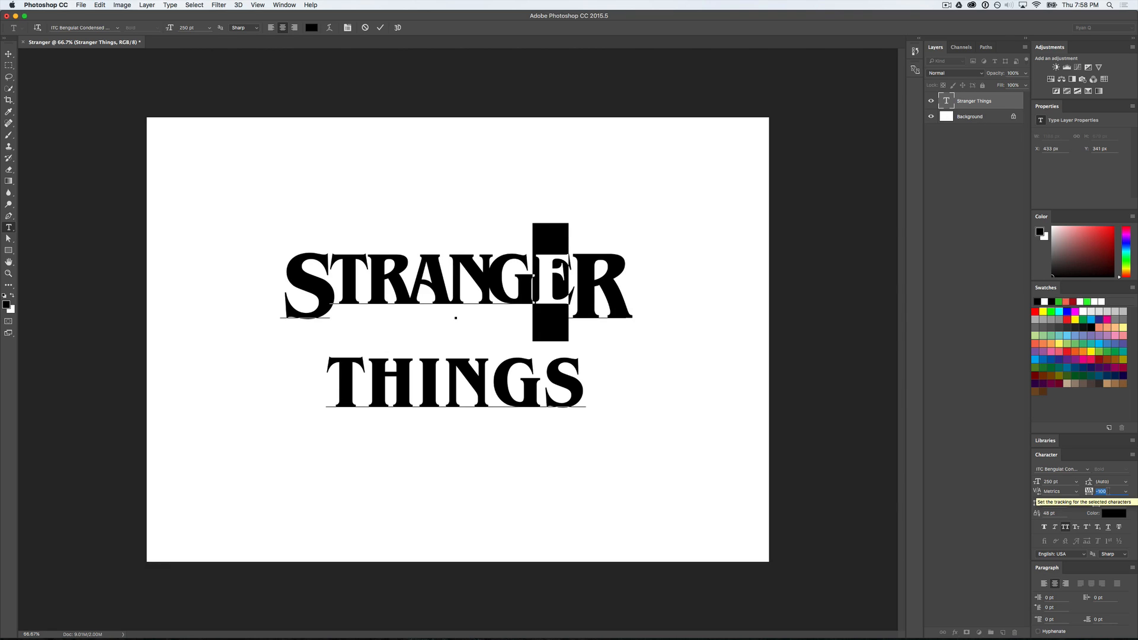
left_click(586, 275)
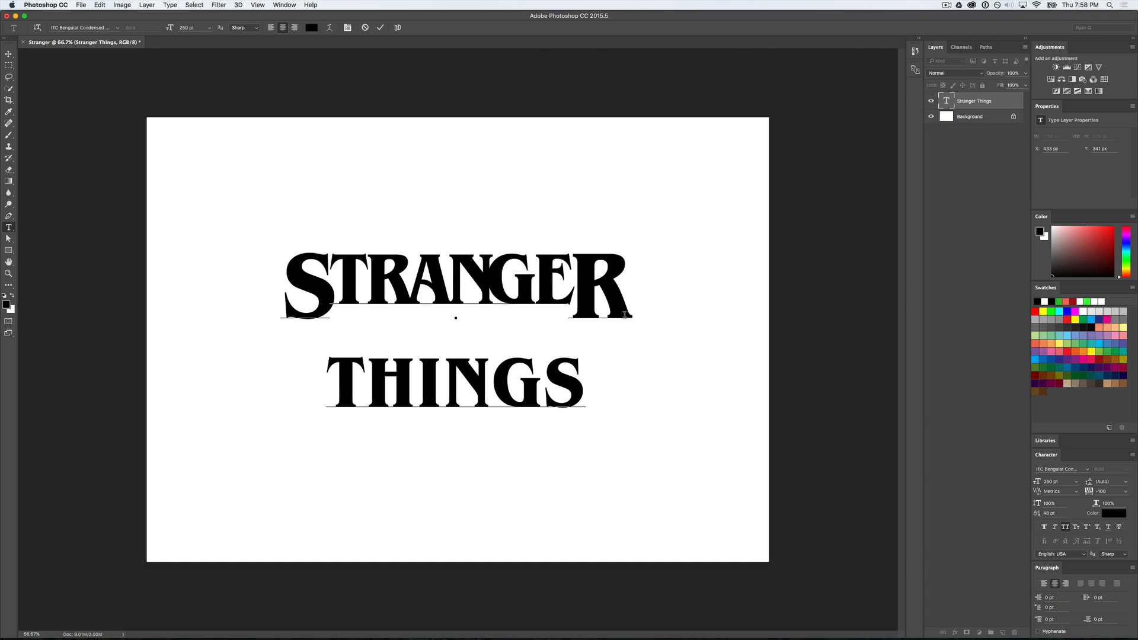
Step: Set the tracking of the whole word THINGS to -50
left_click(576, 386)
left_click_drag(572, 384, 305, 387)
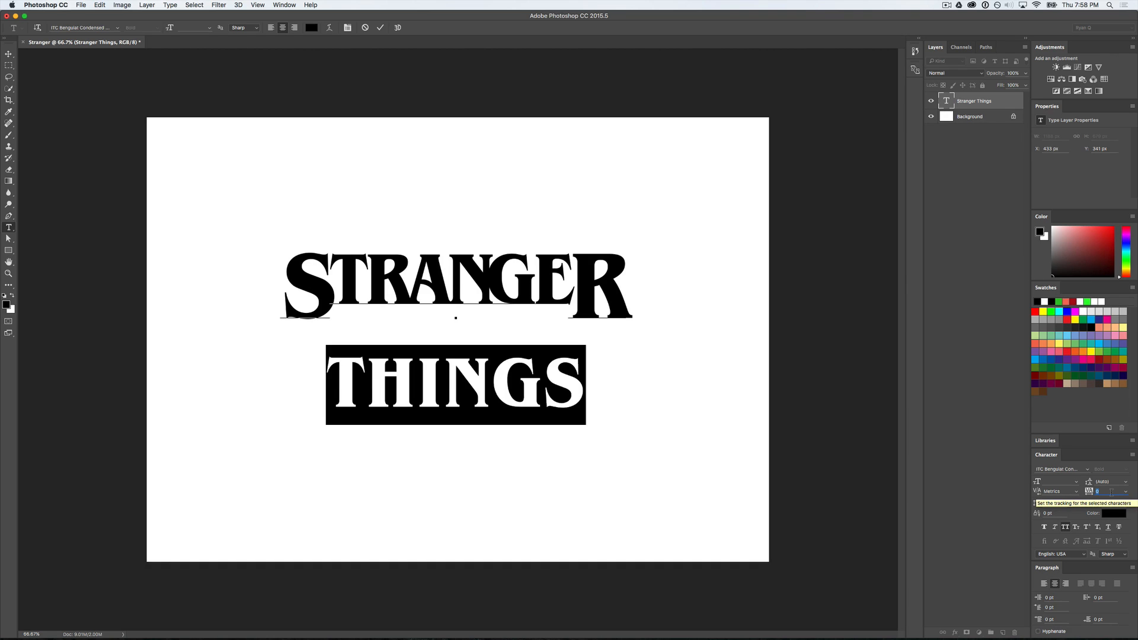
type("-50")
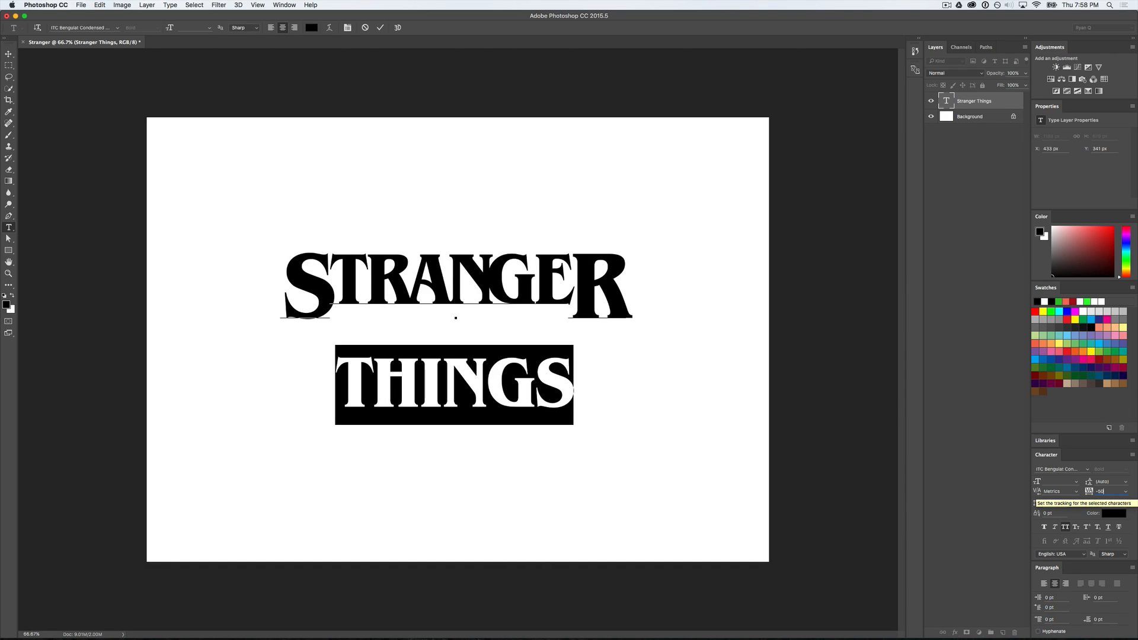
left_click(488, 382)
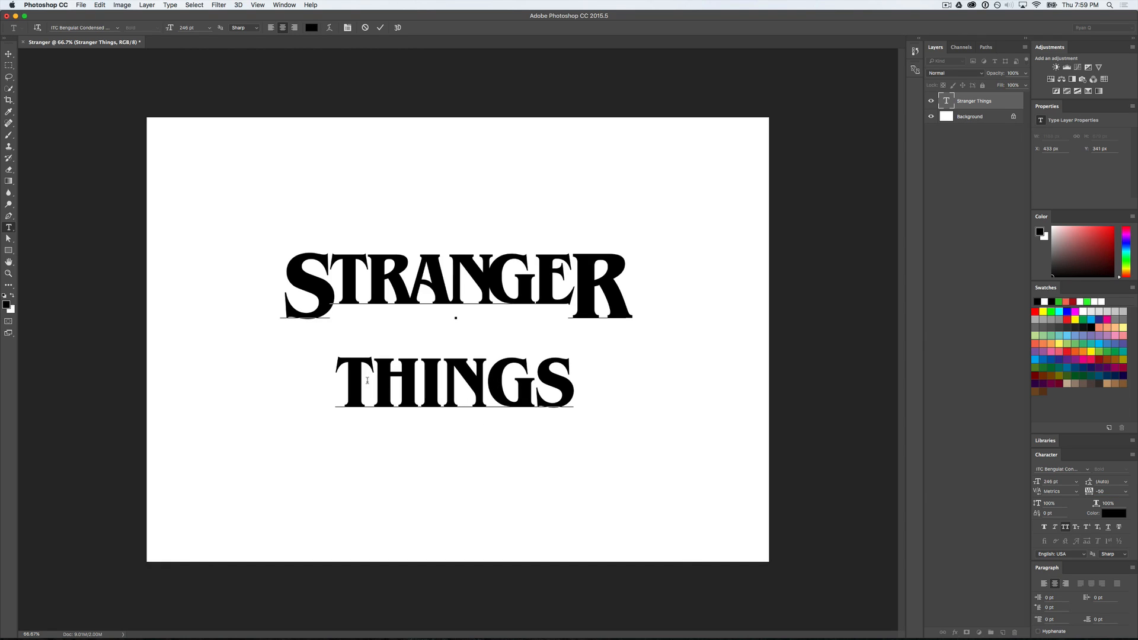
Step: Tighten the tracking of the letter N in THINGS to -130 and commit the text edits
left_click_drag(370, 382, 594, 382)
left_click(568, 385)
left_click_drag(485, 382, 447, 382)
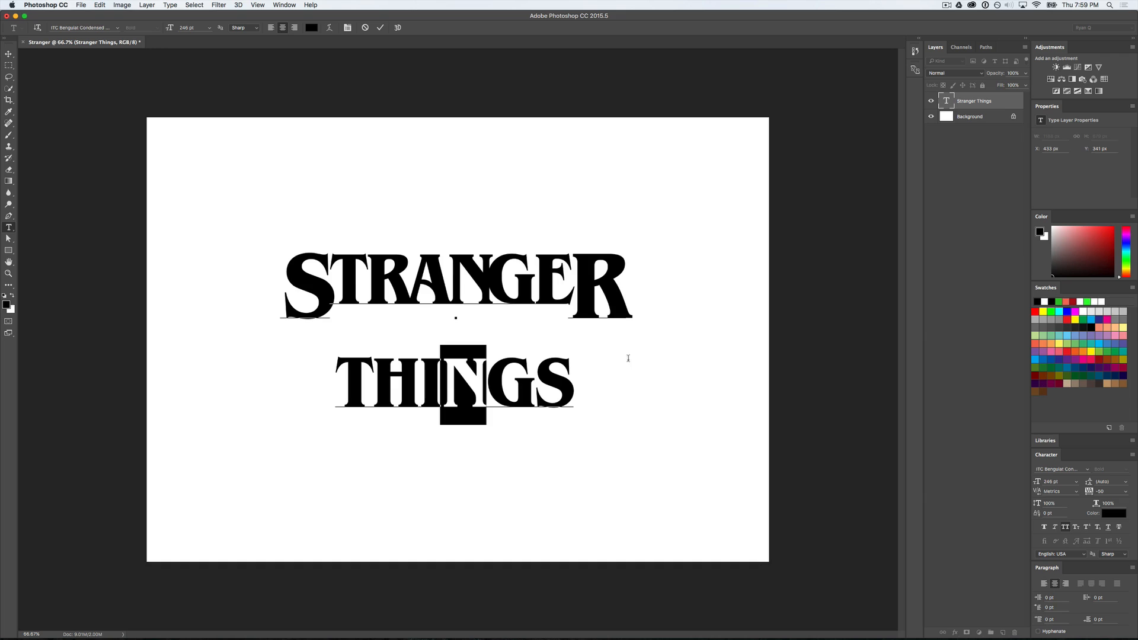
left_click(1106, 495)
scroll(1107, 494, "down", 10)
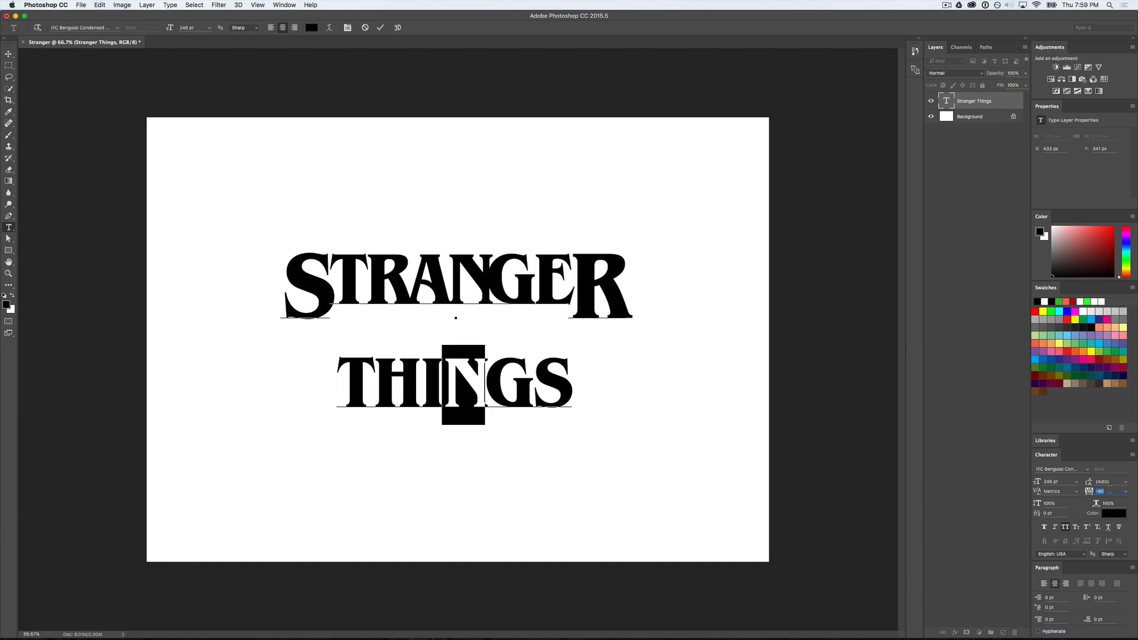
scroll(1108, 491, "up", 2)
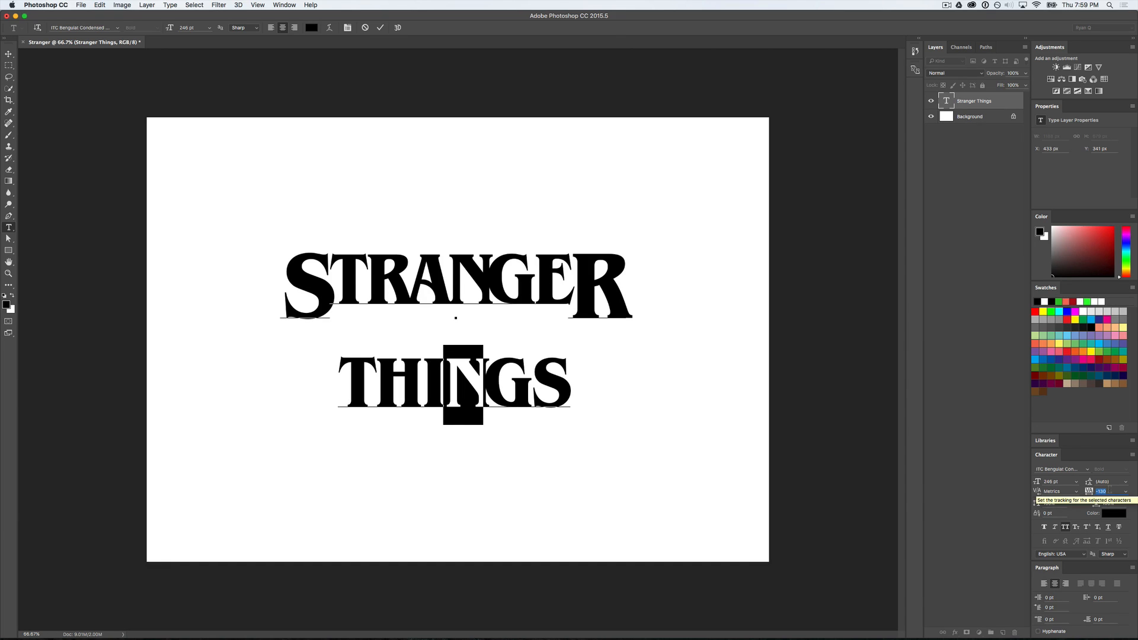
left_click(516, 382)
key("super+Return")
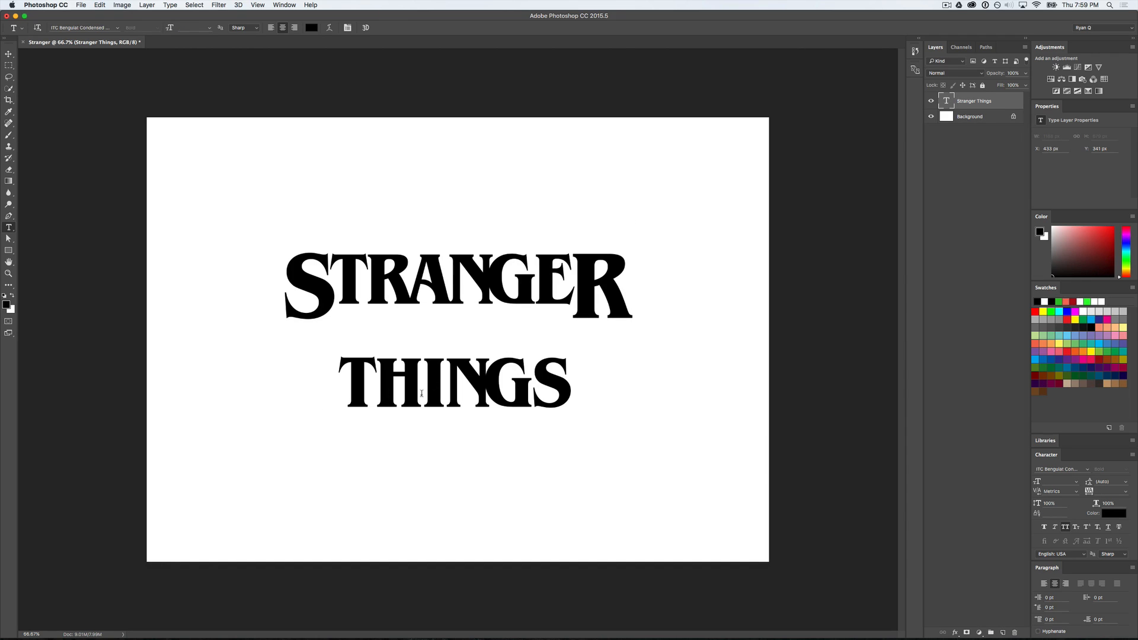
Step: Set the leading of both text lines to 165 pt so THINGS sits close beneath STRANGER
left_click(467, 280)
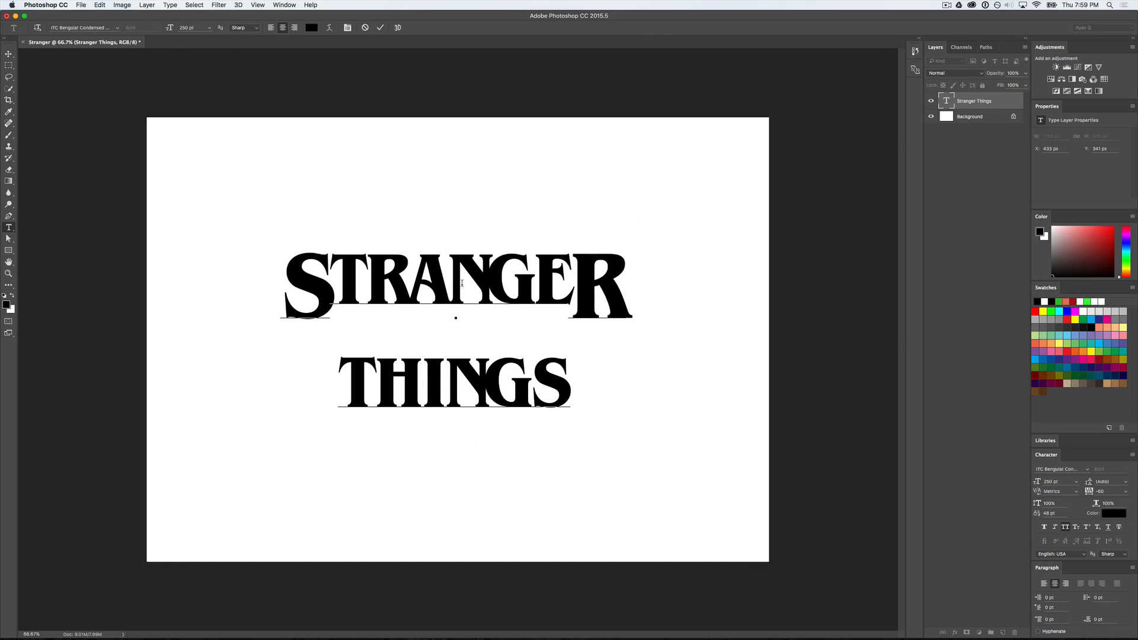
key("super+a")
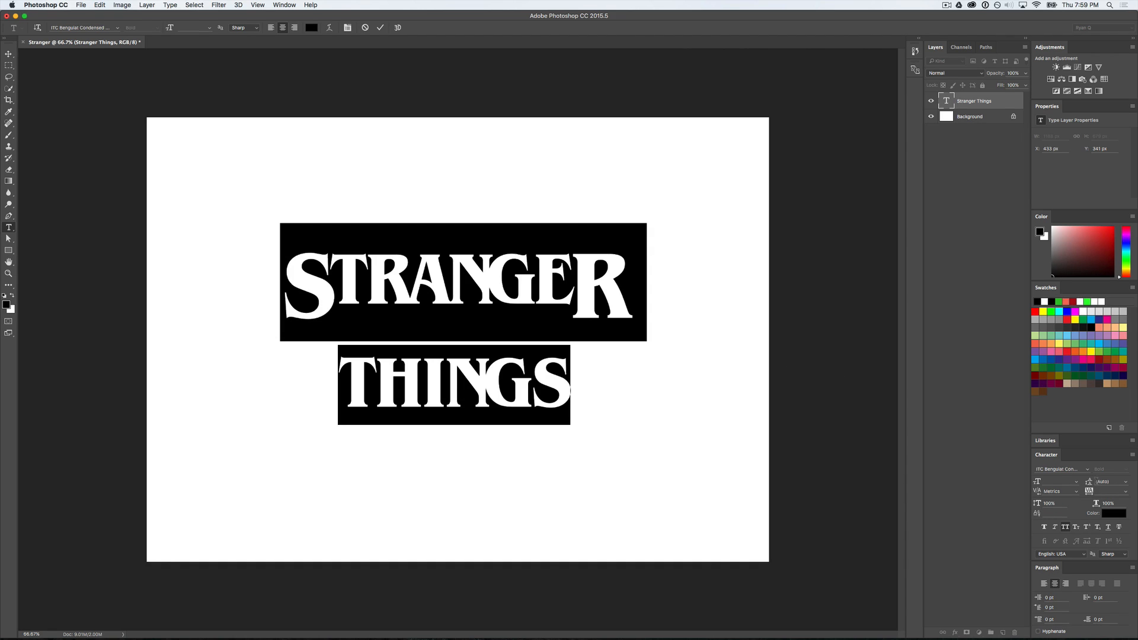
left_click(1125, 482)
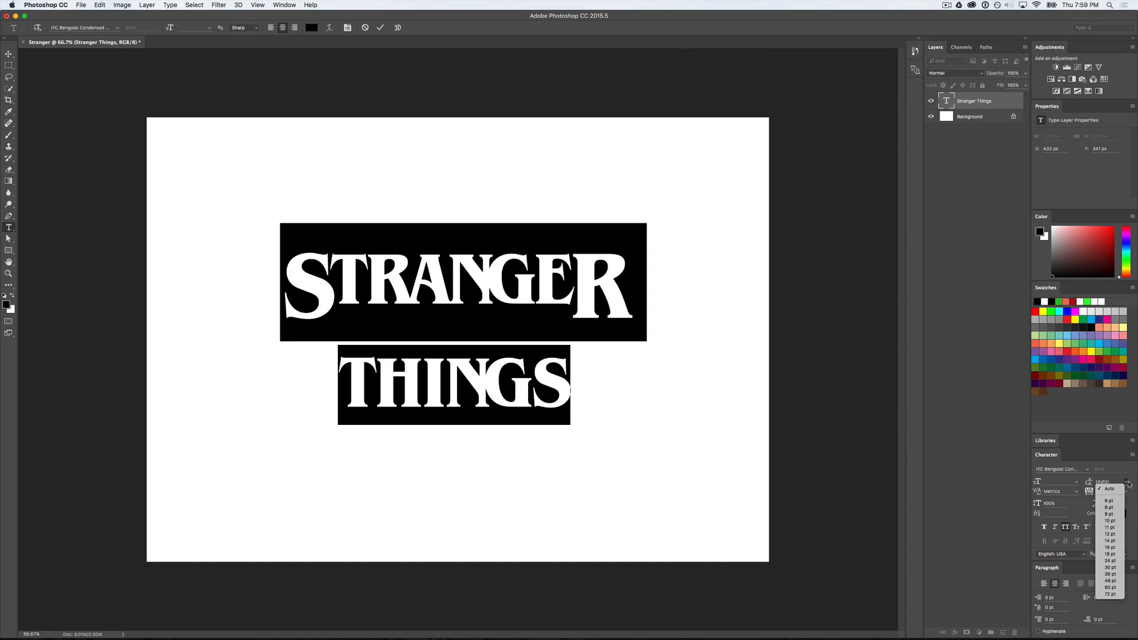
left_click(1110, 594)
left_click(1111, 481)
type("82")
key("Return")
key("shift+Up")
key("shift+Up")
key("shift+Up")
key("shift+Up")
key("shift+Up")
key("shift+Up")
key("shift+Up")
key("shift+Up")
key("shift+Up")
key("shift+Up")
key("shift+Up")
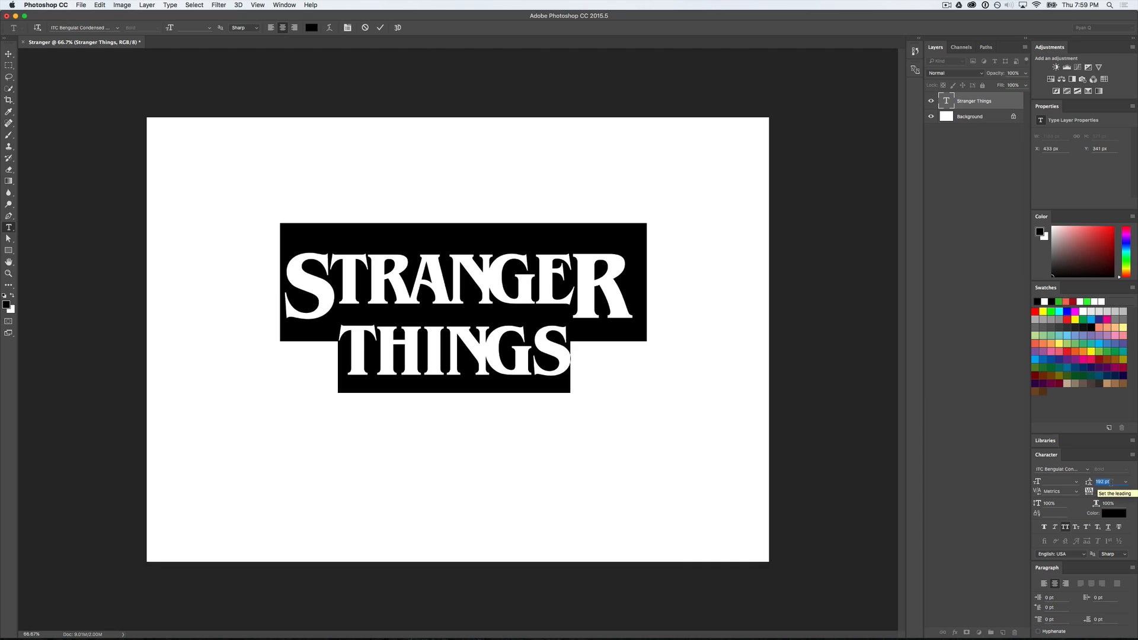
key("shift+Down")
key("shift+Down")
key("shift+Down")
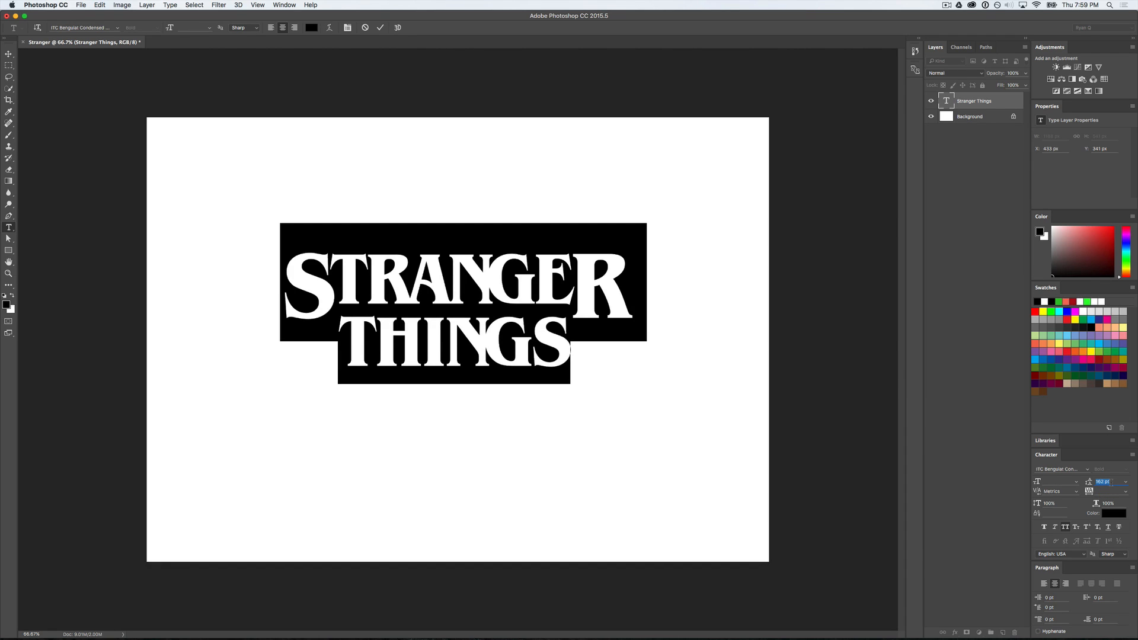
key("Up")
key("Up")
key("Up")
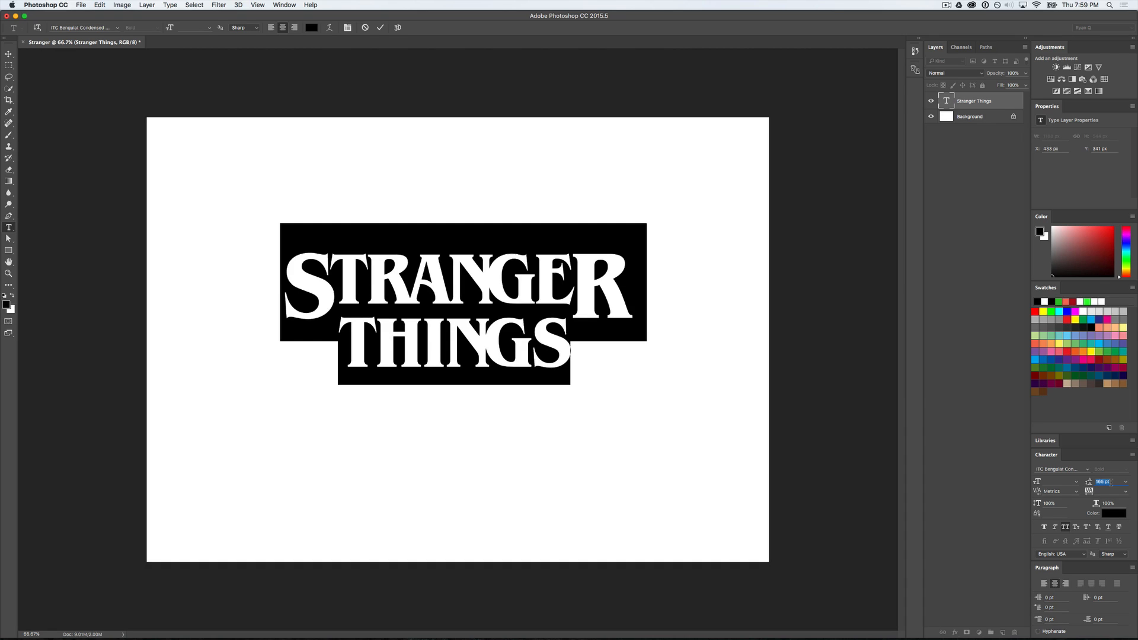
left_click(512, 339)
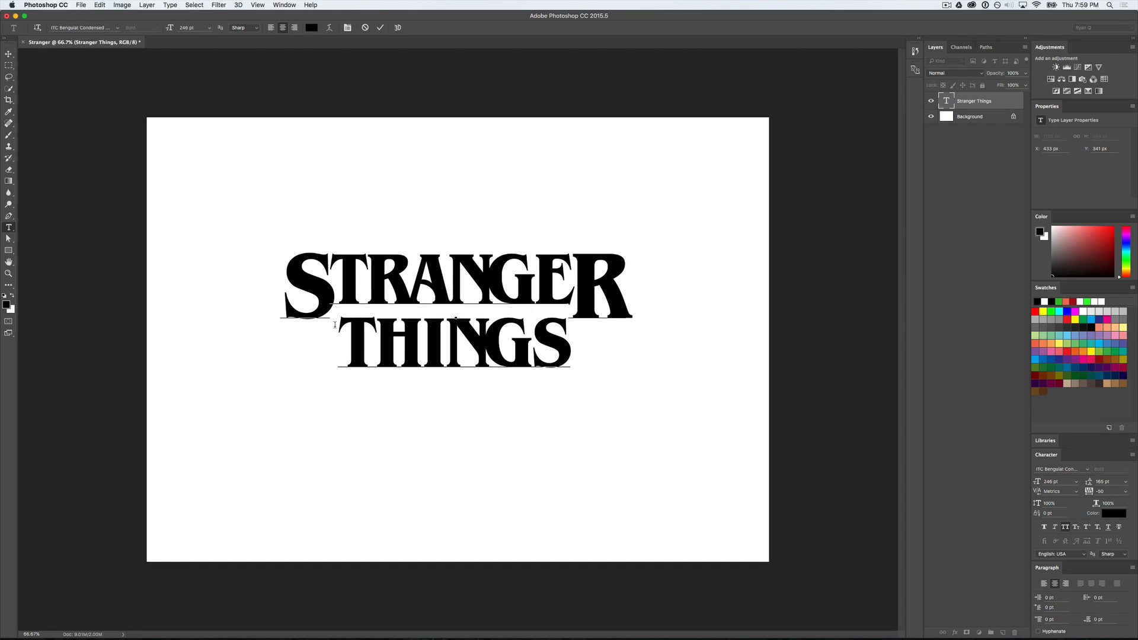
Step: Move the title lettering down to the vertical middle of the canvas and save the document as Stranger.psd
key("super+Return")
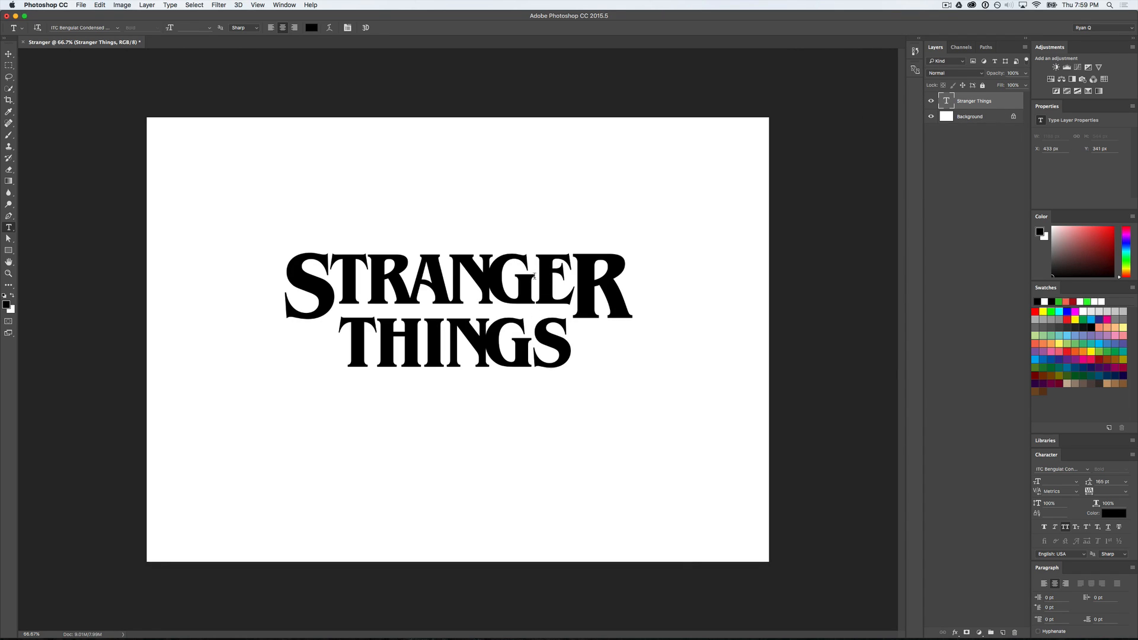
key("v")
left_click_drag(499, 290, 500, 315)
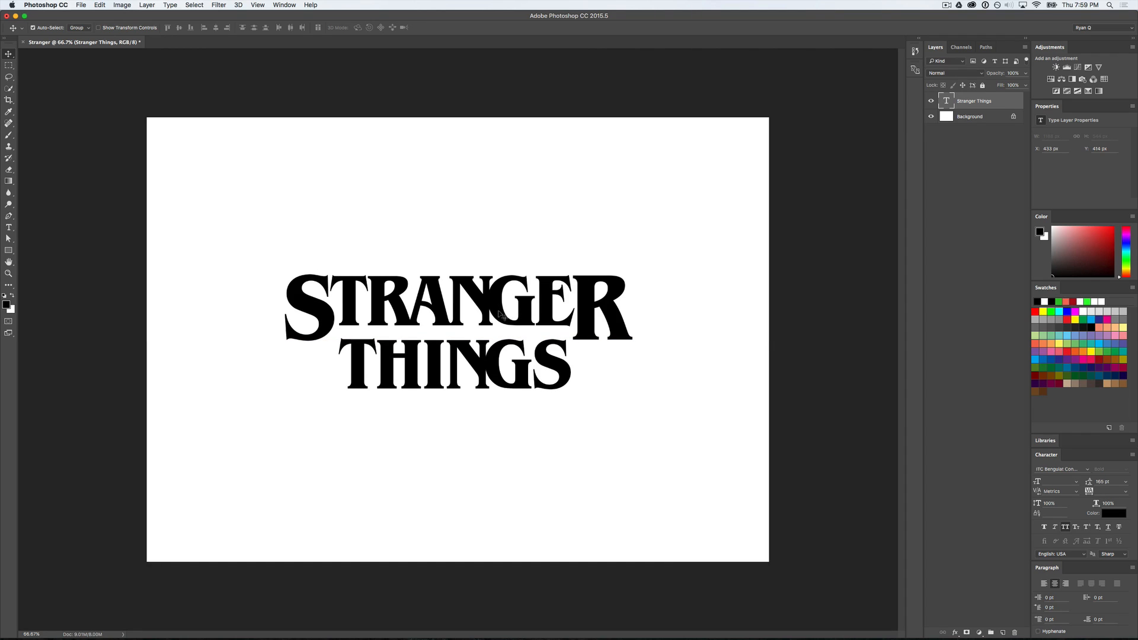
key("super+s")
key("Return")
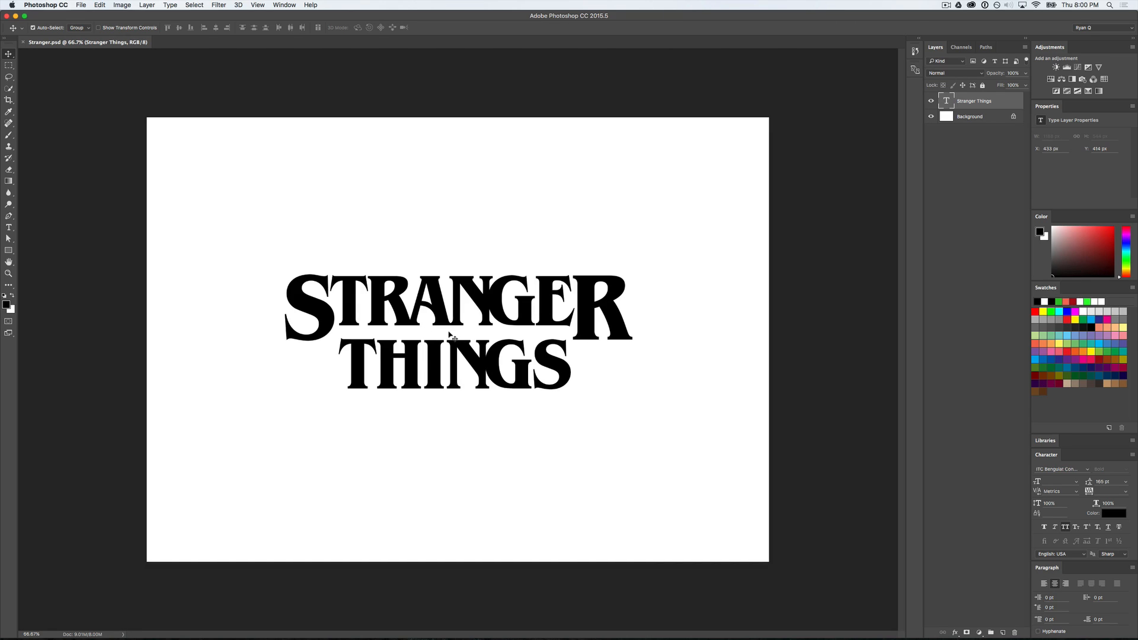
Step: Convert the Stranger Things text layer to a shape and display its anchor points for direct editing
right_click(982, 100)
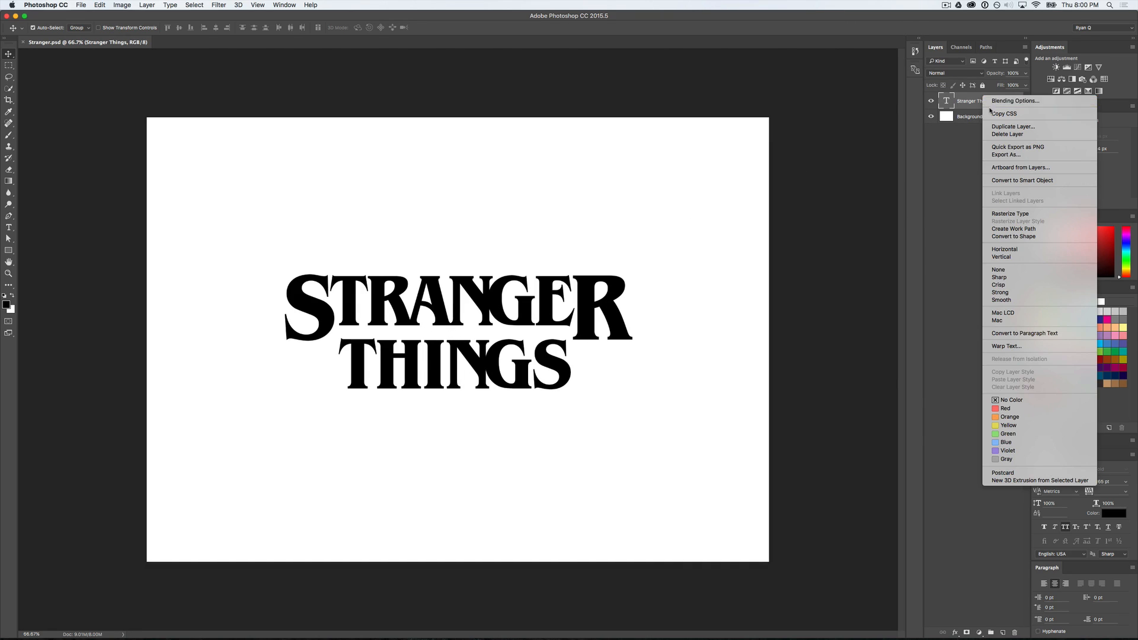
left_click(1023, 237)
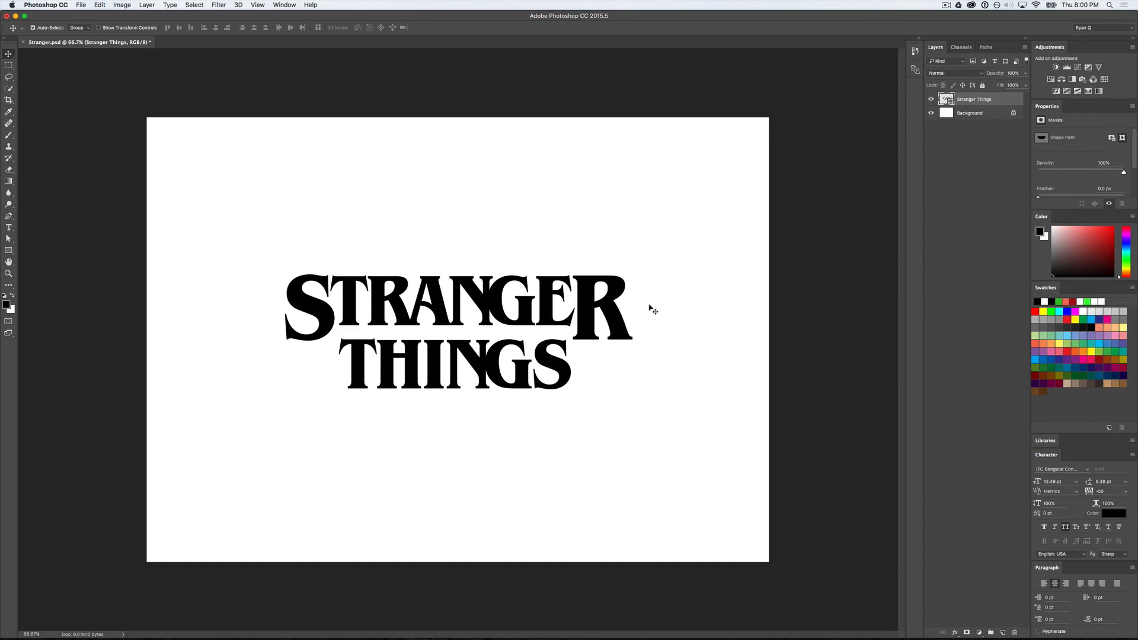
scroll(560, 283, "up", 5)
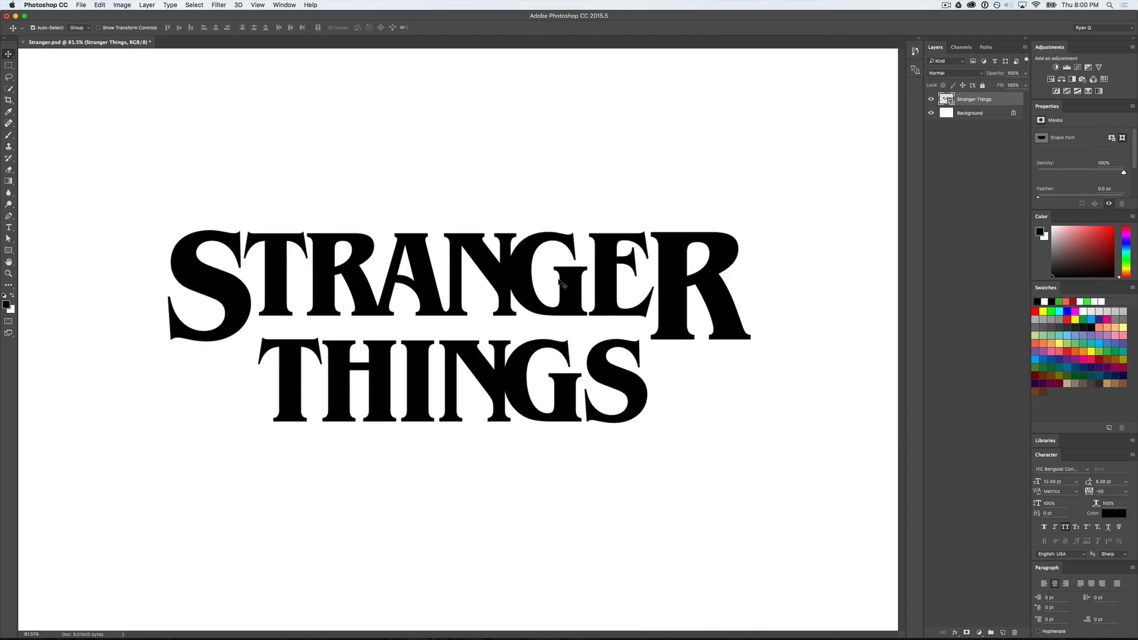
scroll(560, 284, "up", 3)
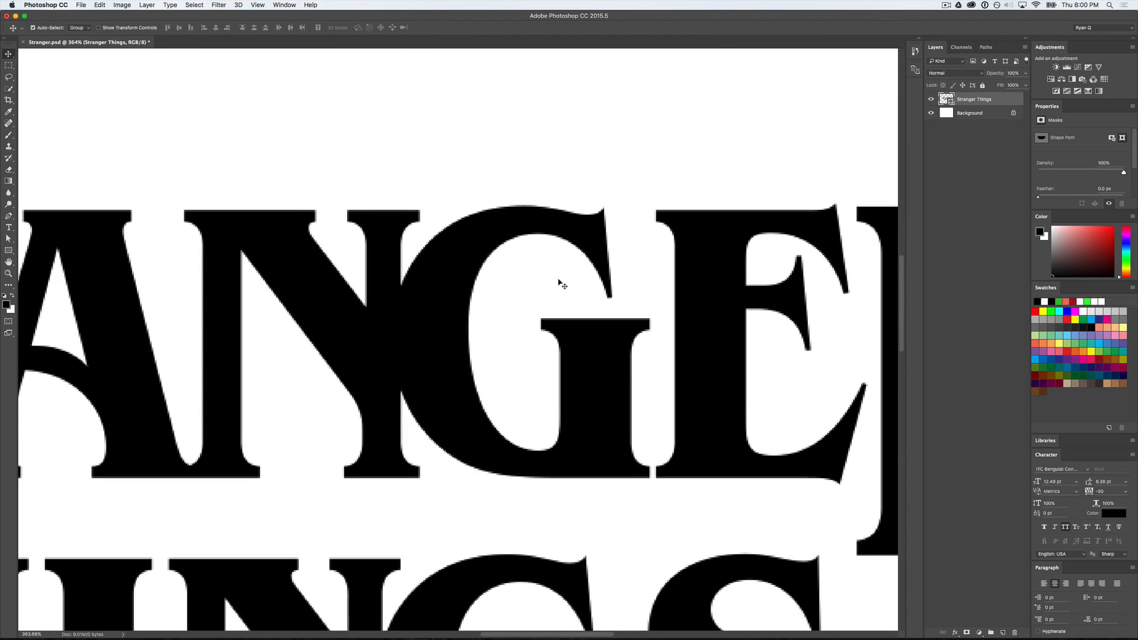
key("a")
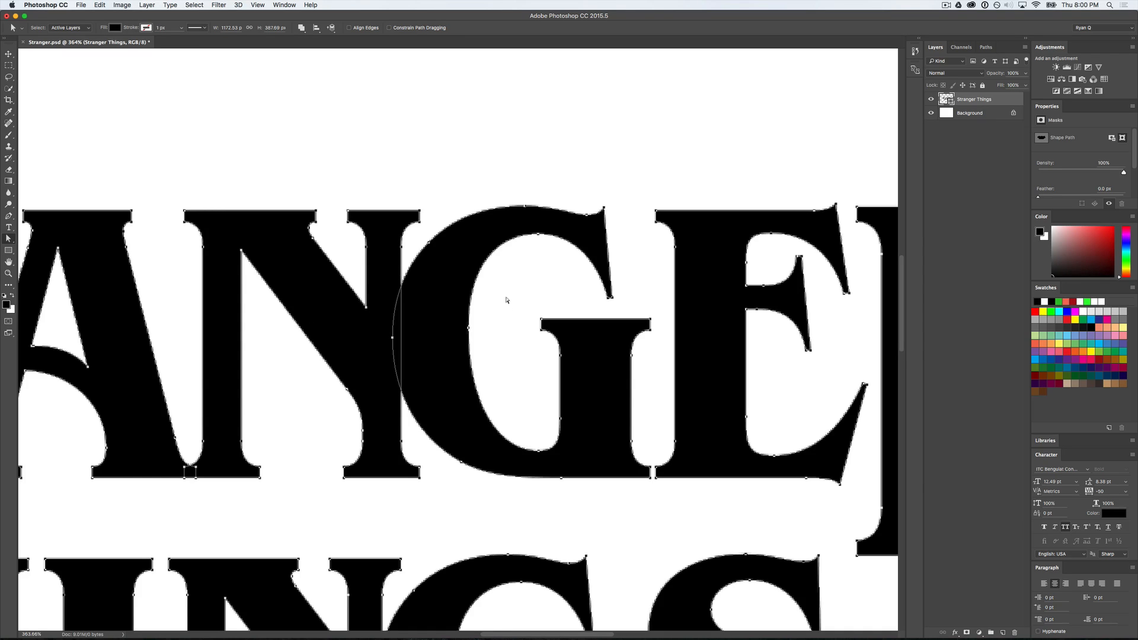
Step: Examine the vector outlines, overlaps and anchor points of the letters across both words
scroll(291, 410, "down", 4)
scroll(291, 410, "left", 5)
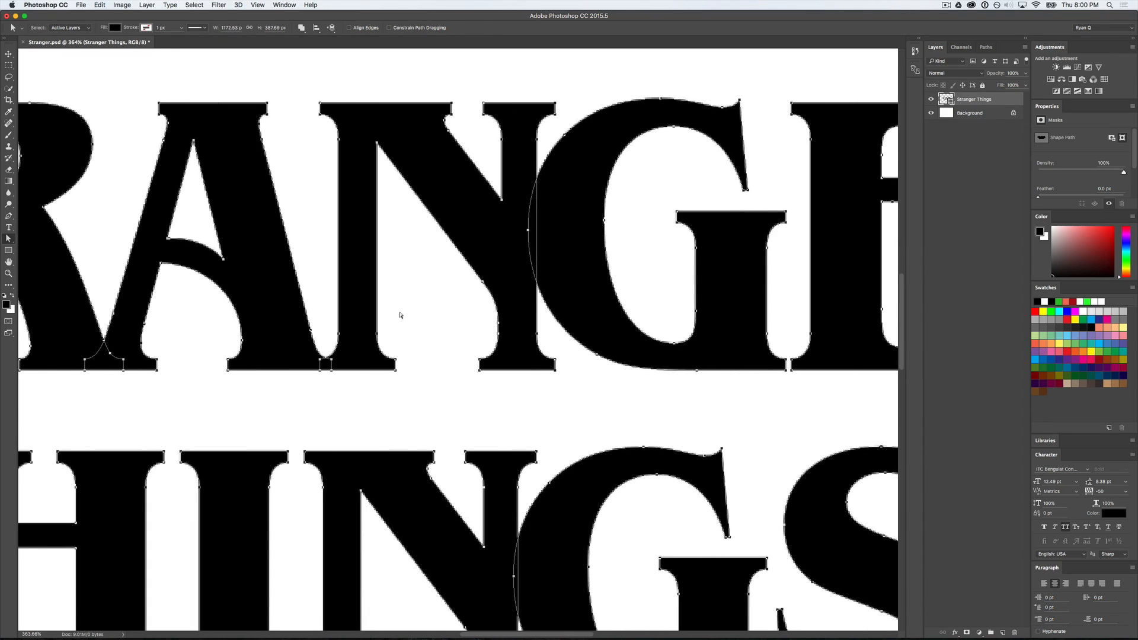
scroll(533, 211, "down", 5)
scroll(534, 211, "left", 1)
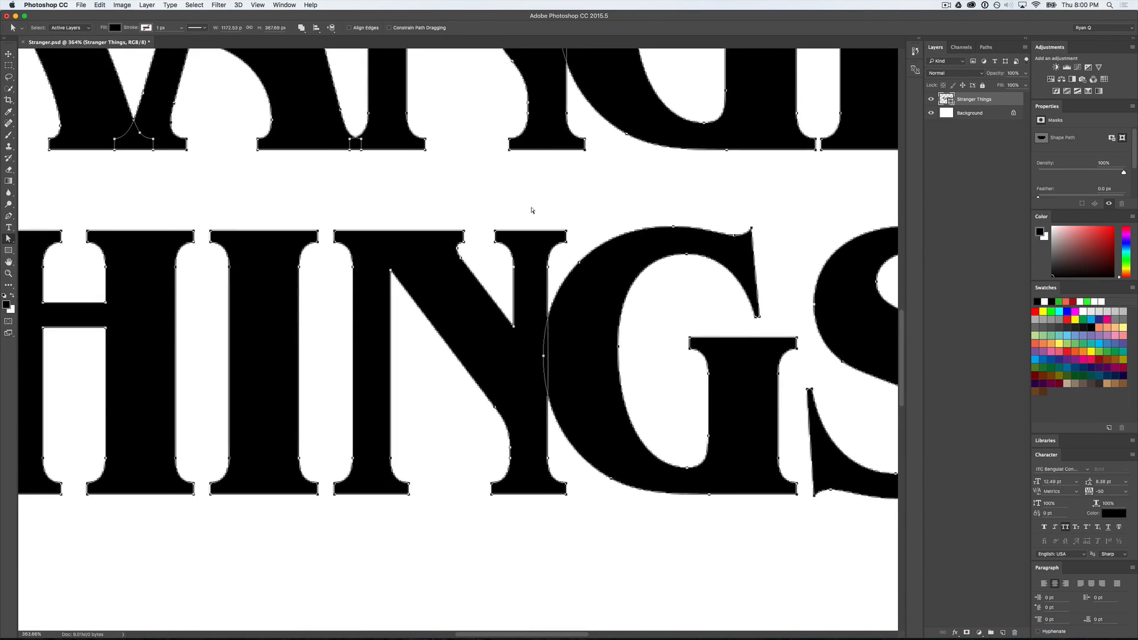
scroll(532, 209, "up", 7)
scroll(532, 210, "left", 10)
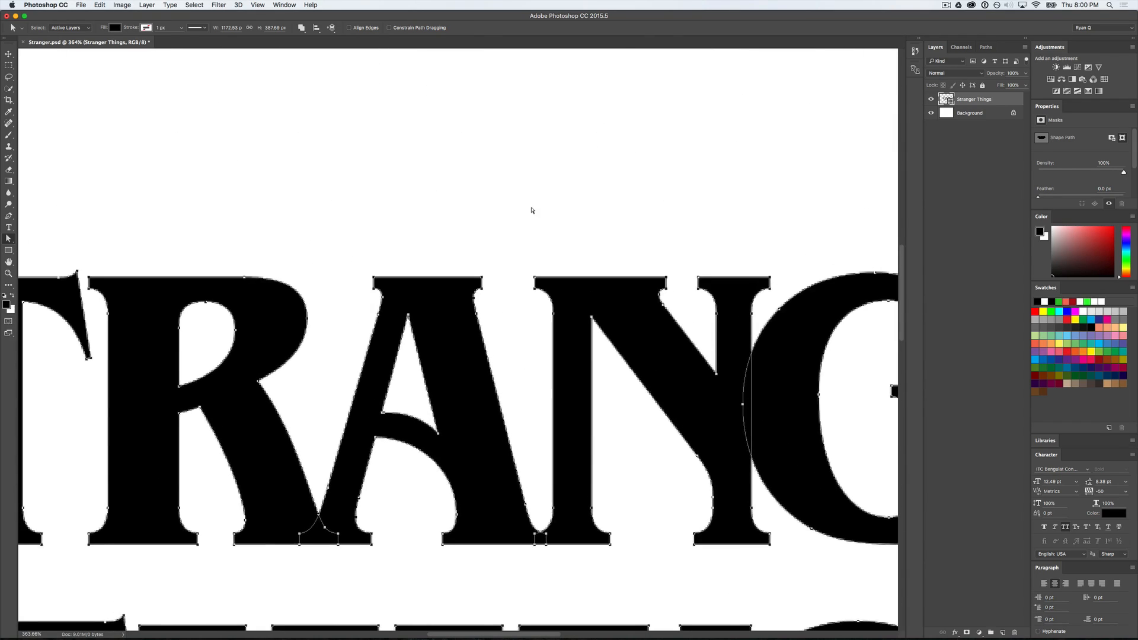
scroll(532, 209, "right", 8)
scroll(532, 209, "down", 5)
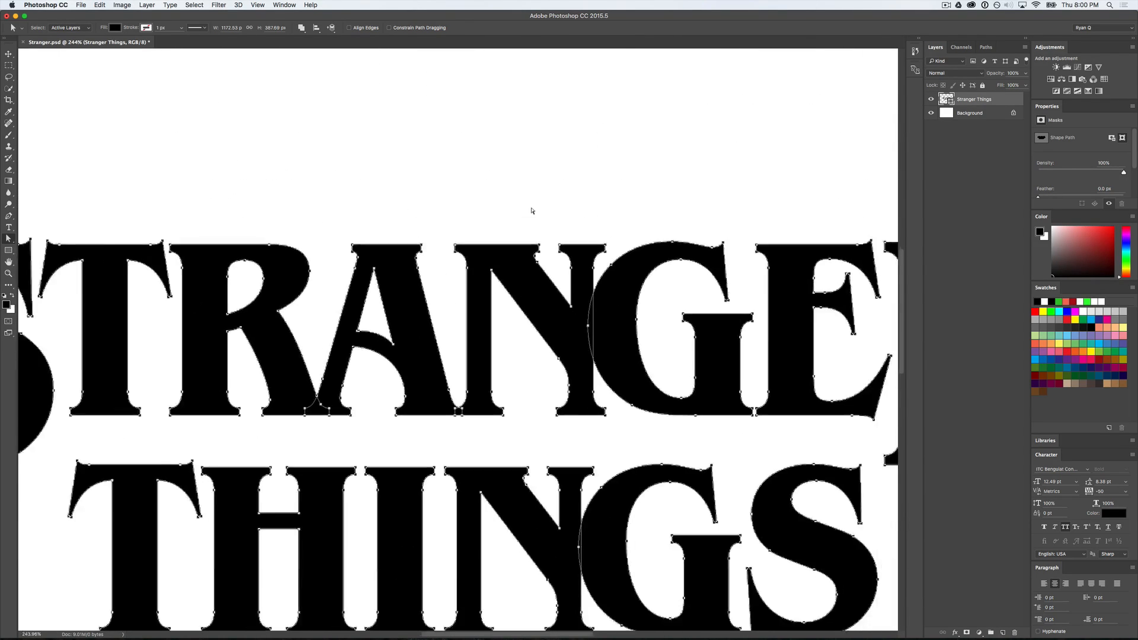
scroll(531, 210, "down", 1)
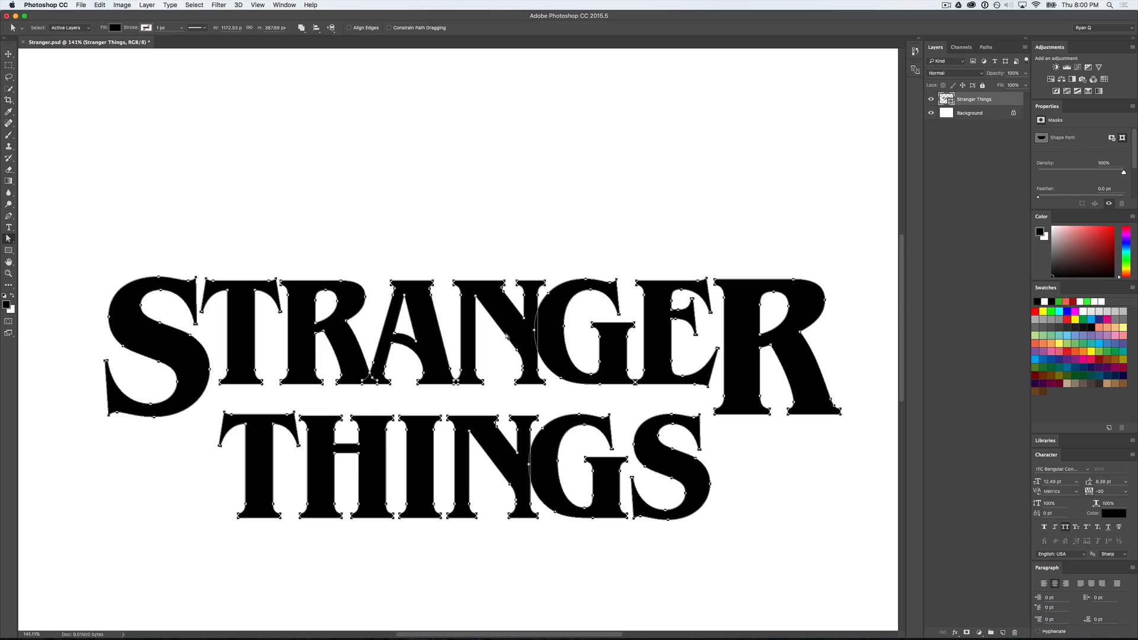
scroll(540, 345, "down", 3)
scroll(540, 346, "right", 2)
scroll(540, 346, "up", 1)
scroll(540, 346, "left", 1)
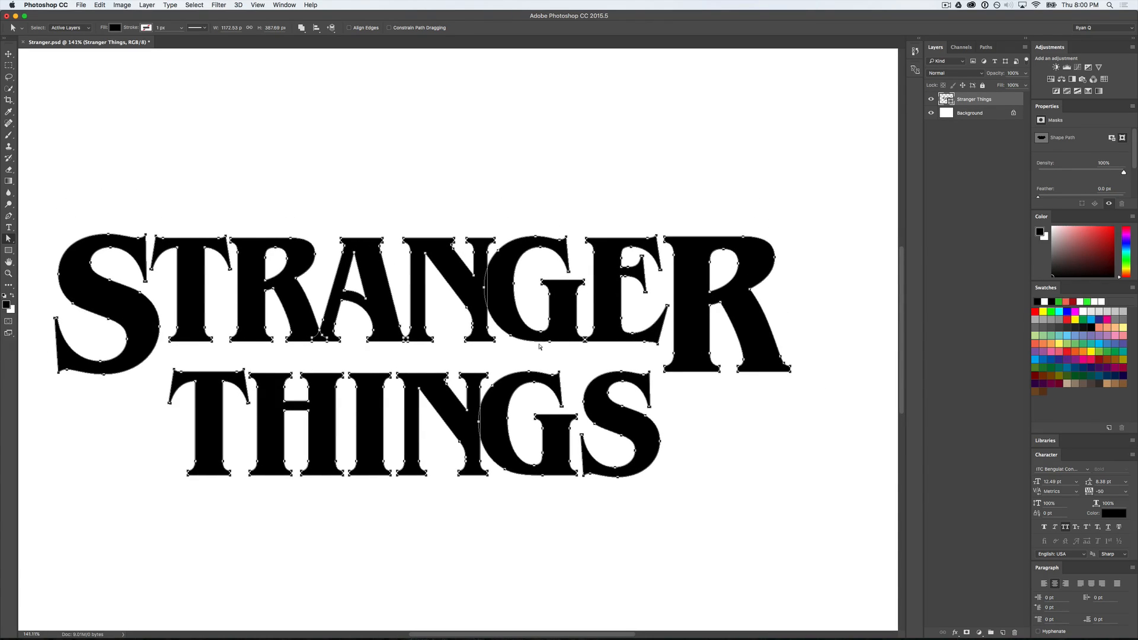
scroll(610, 373, "up", 4)
scroll(611, 372, "right", 4)
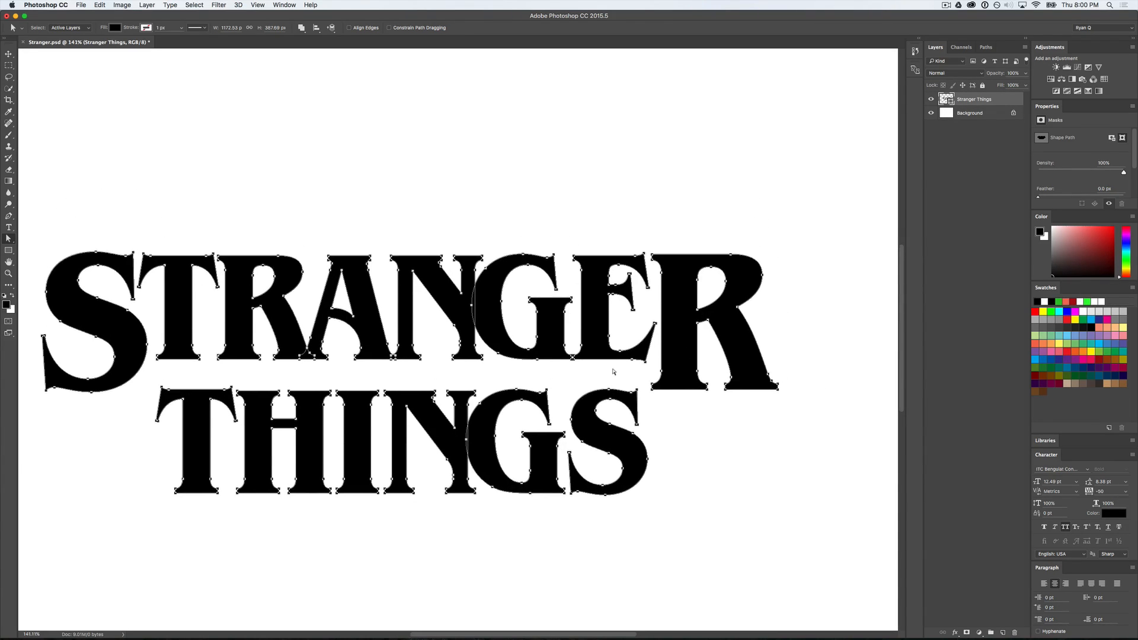
Step: Select the anchor points of the middle arm of the E in STRANGER and nudge the arm downward
scroll(614, 372, "up", 8)
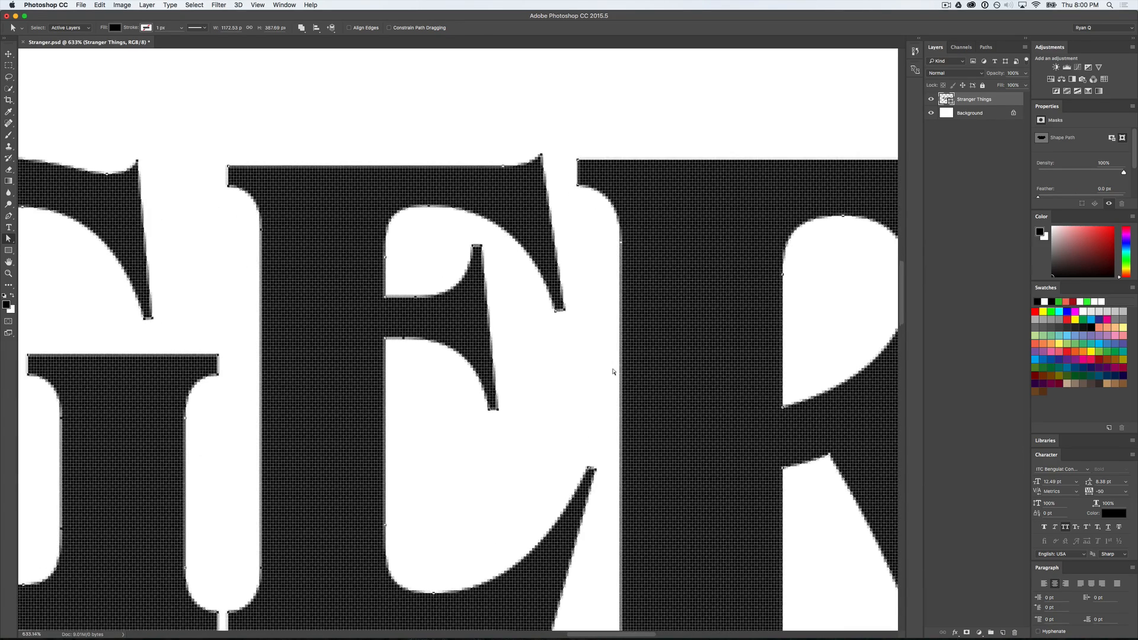
scroll(614, 371, "up", 1)
left_click_drag(501, 230, 358, 462)
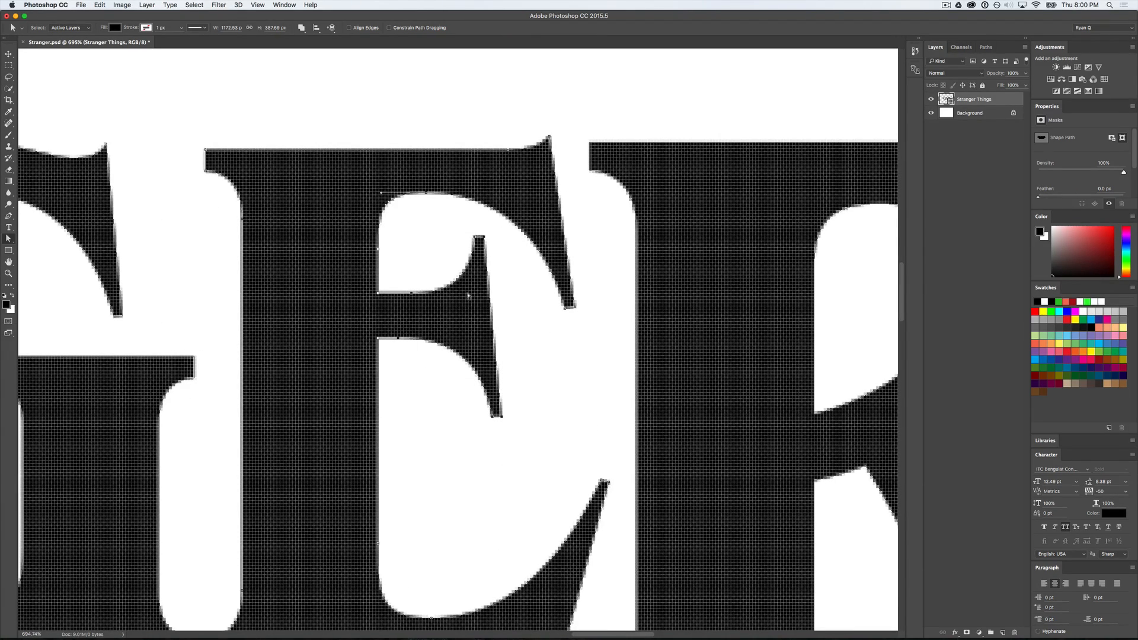
left_click_drag(502, 231, 359, 448)
key("Down")
key("Down")
key("Down")
key("Down")
key("Down")
key("Down")
key("Down")
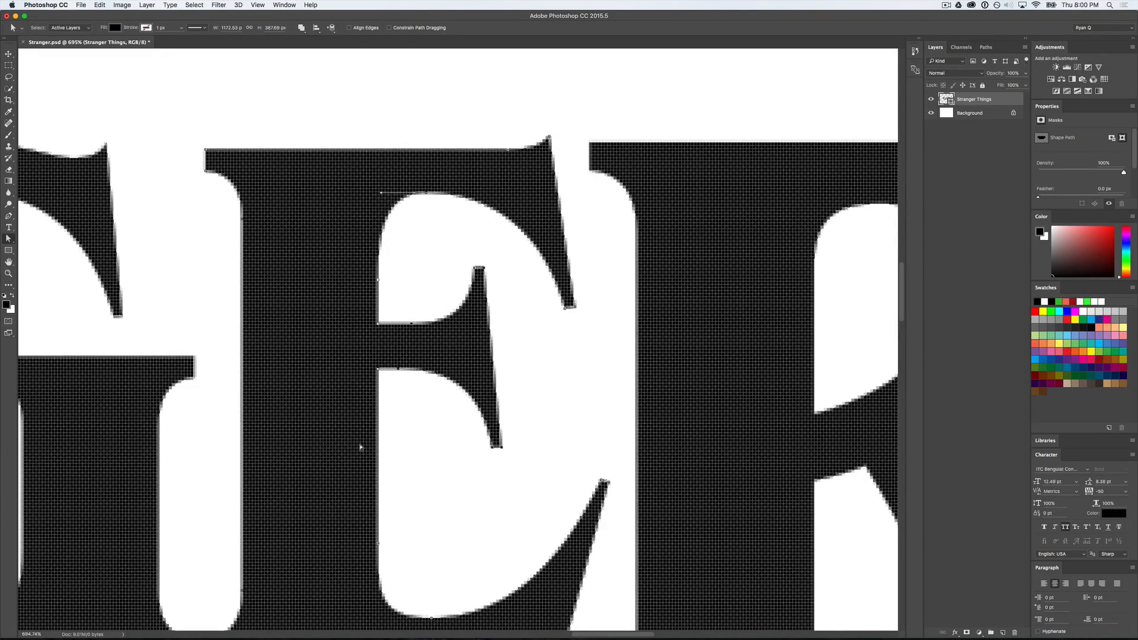
Step: Shorten the lower serif of the E's middle arm by nudging its tip points upward
left_click_drag(529, 421, 486, 460)
left_click_drag(514, 445, 480, 461)
key("Up")
key("Up")
key("Up")
key("Up")
key("Up")
key("Up")
key("Up")
key("Up")
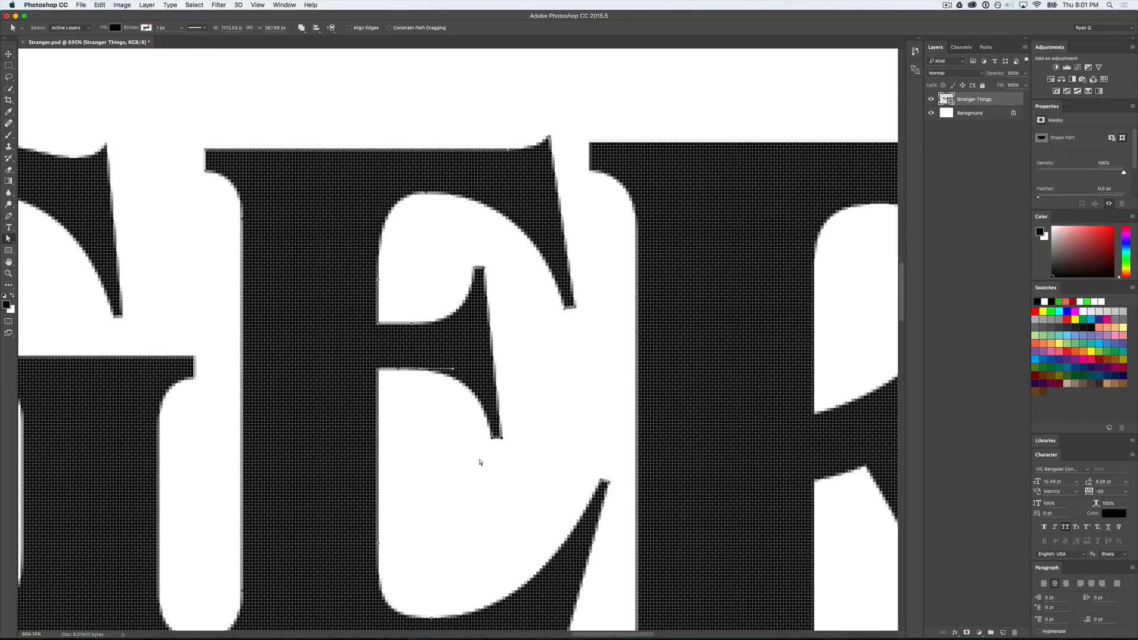
key("Right")
key("Left")
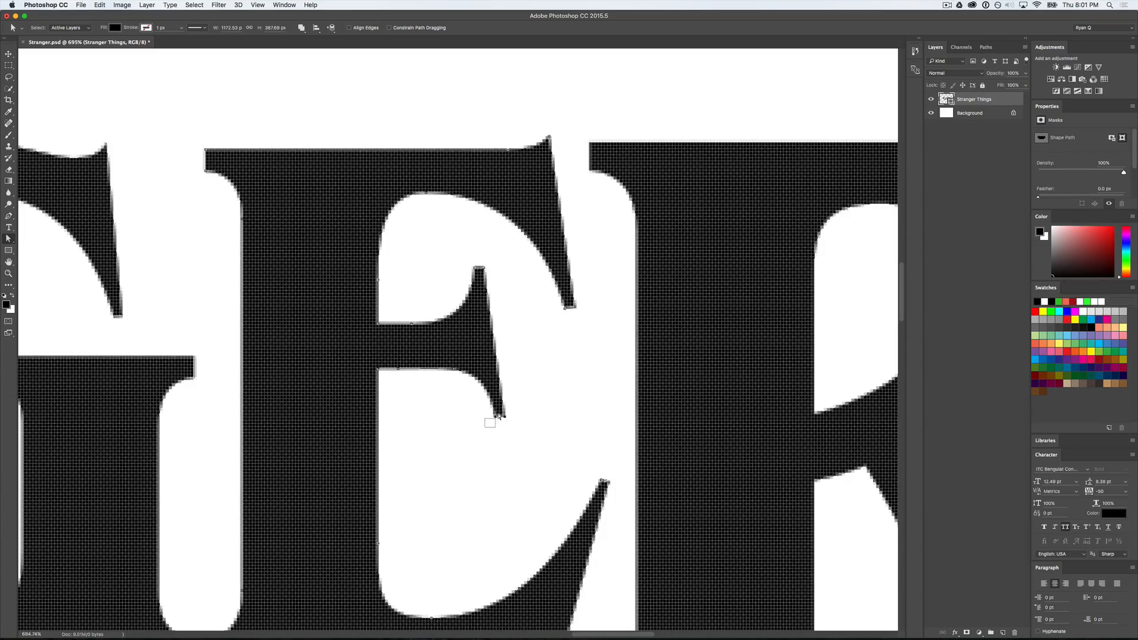
Step: Fine-tune the corner points of the middle arm's lower tip, raising it slightly and shifting it outward
left_click(498, 416)
key("Up")
key("Up")
key("Down")
key("Down")
left_click_drag(467, 418, 521, 409)
key("Up")
key("Up")
key("Right")
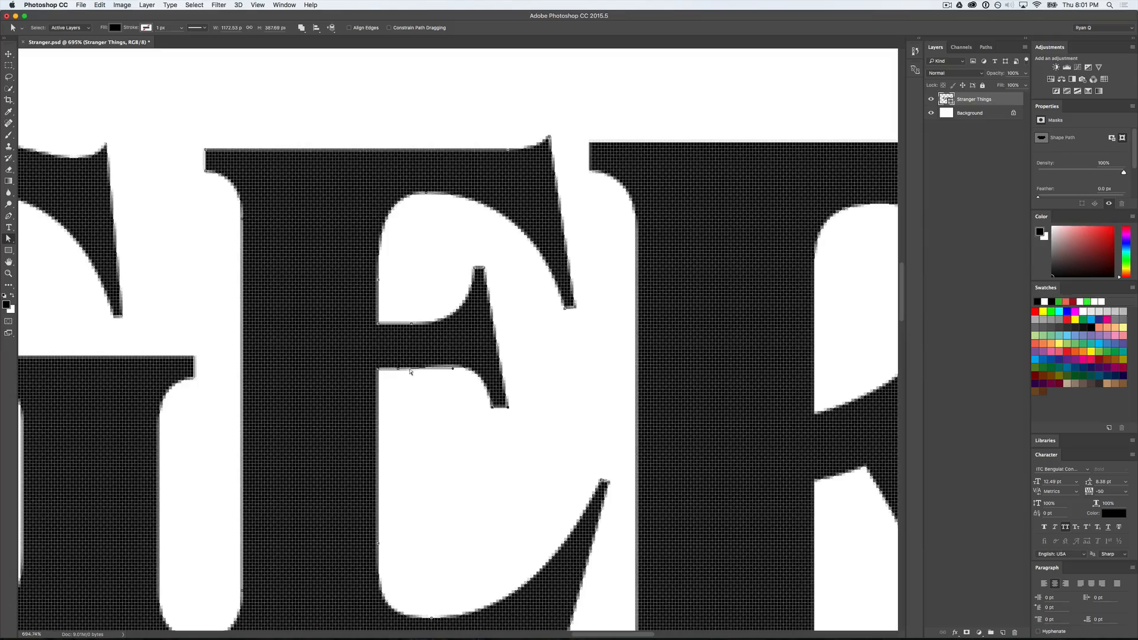
left_click(447, 402)
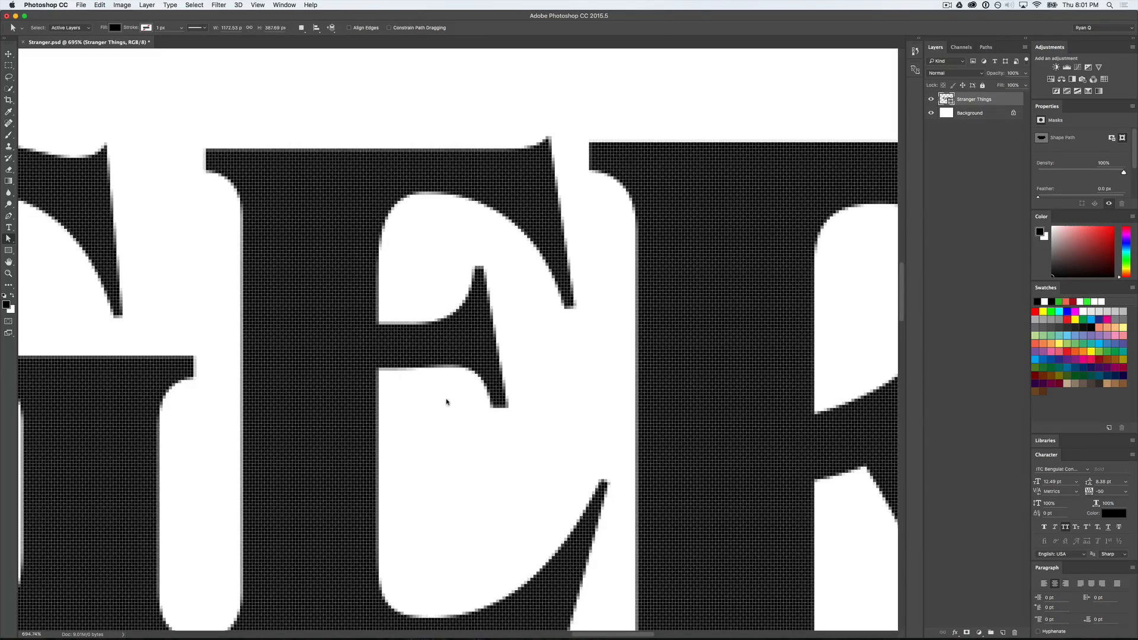
Step: Shorten the curve handle at the lower serif's inner corner to smooth the underside of the E's middle arm
left_click(494, 410)
left_click(492, 408)
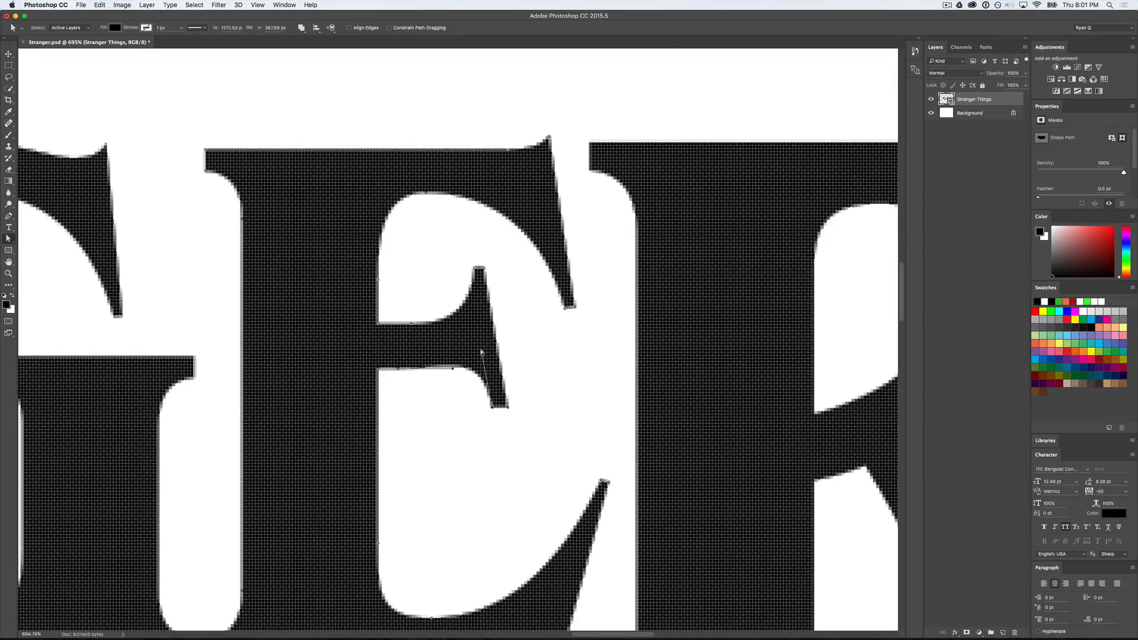
left_click_drag(482, 354, 485, 366)
left_click(526, 357)
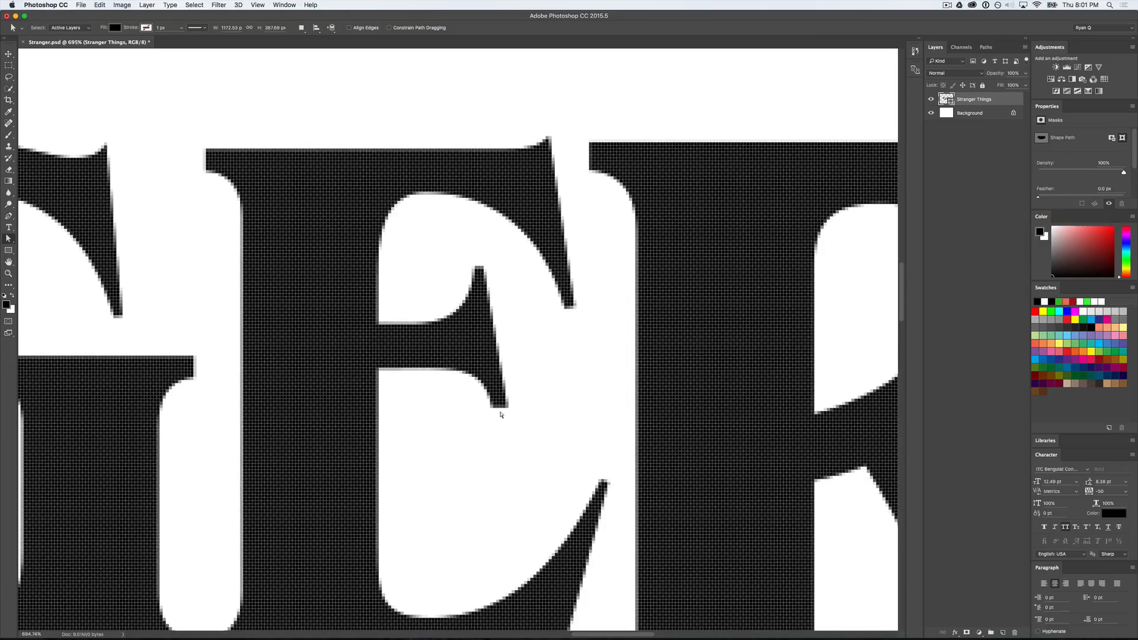
Step: Compare the reshaped E with the neighbouring G and large R, then review the whole title
scroll(480, 362, "down", 6)
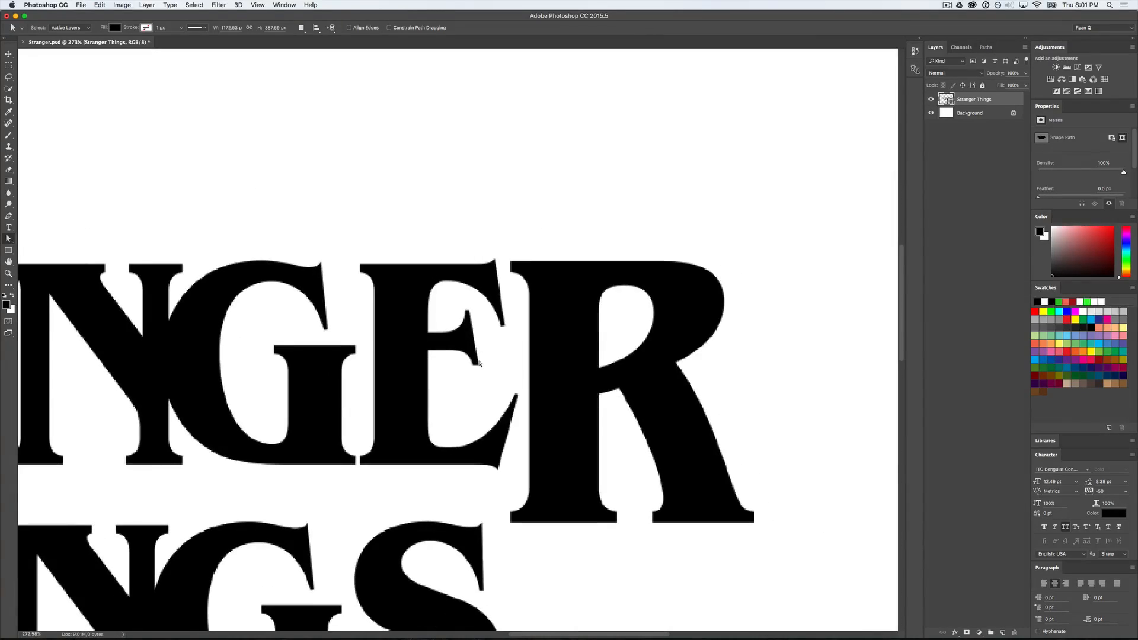
scroll(475, 385, "right", 5)
scroll(475, 385, "up", 3)
scroll(475, 385, "down", 1)
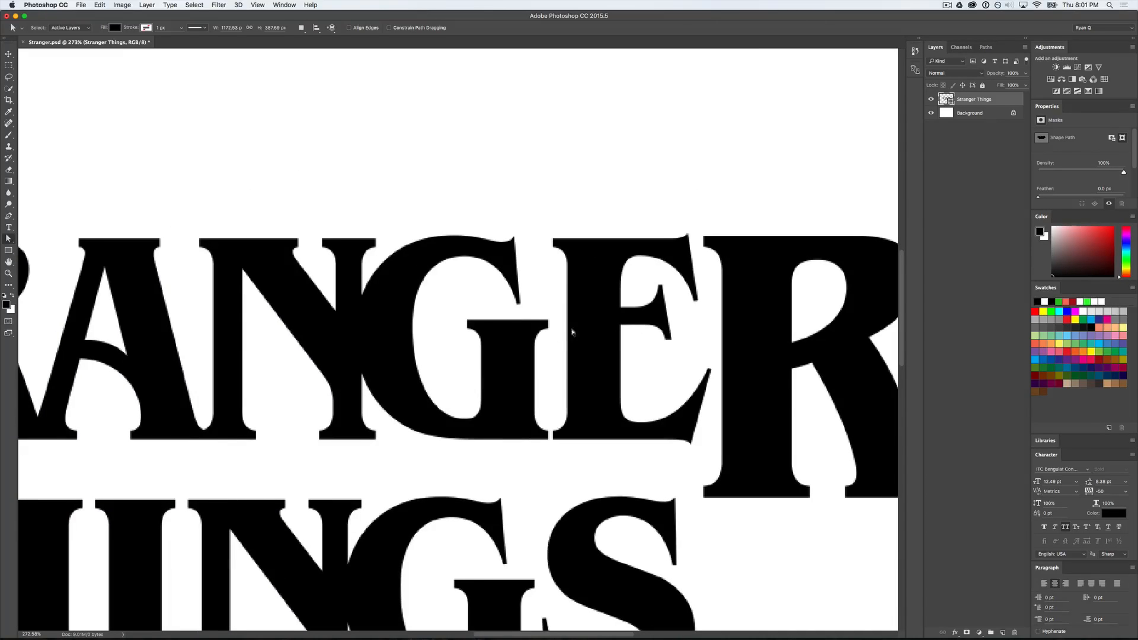
scroll(595, 320, "up", 1)
scroll(557, 331, "down", 1)
scroll(556, 331, "up", 2)
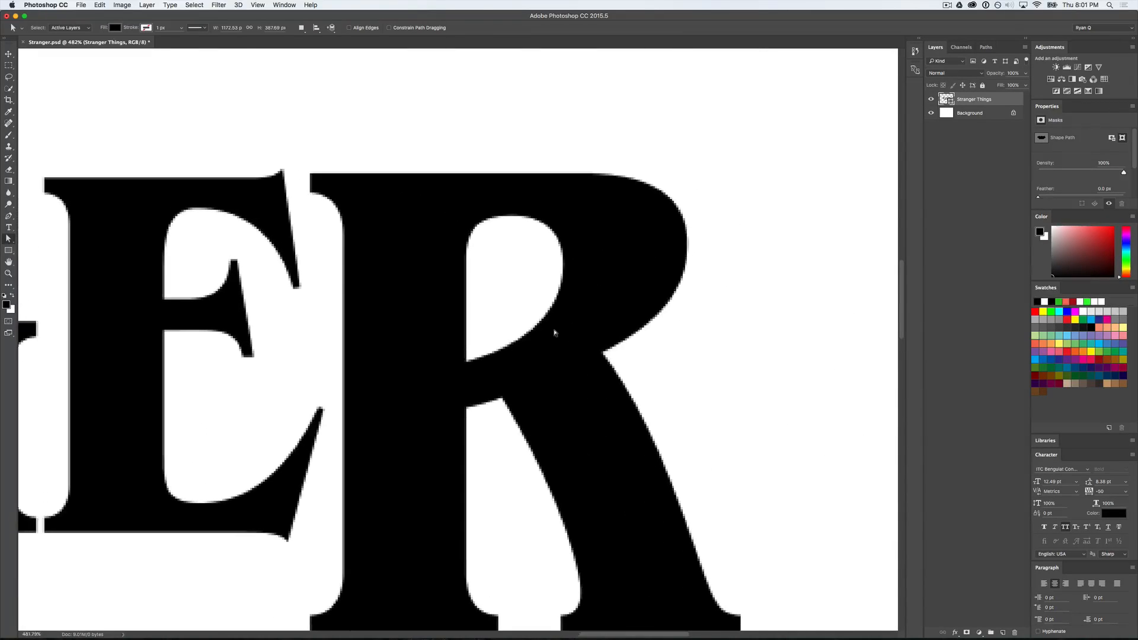
scroll(555, 332, "down", 5)
scroll(555, 333, "left", 5)
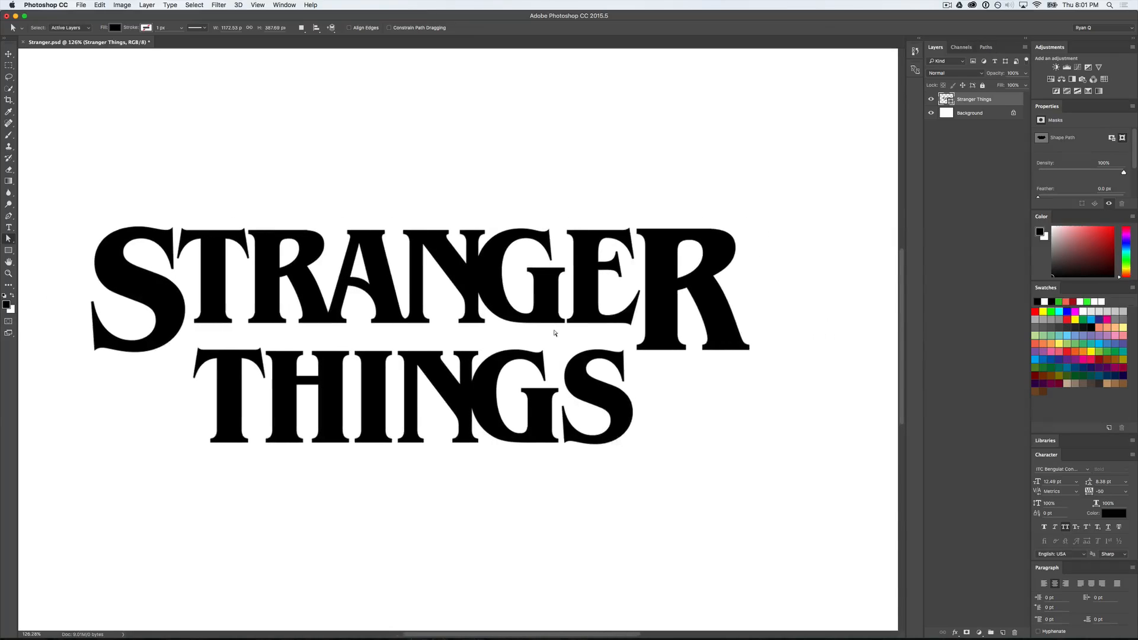
Step: Draw a thin guide rectangle about 1023 × 4 px across STRANGER to compare the letters' crossbar heights, and remove it
left_click(9, 250)
left_click_drag(147, 285, 721, 286)
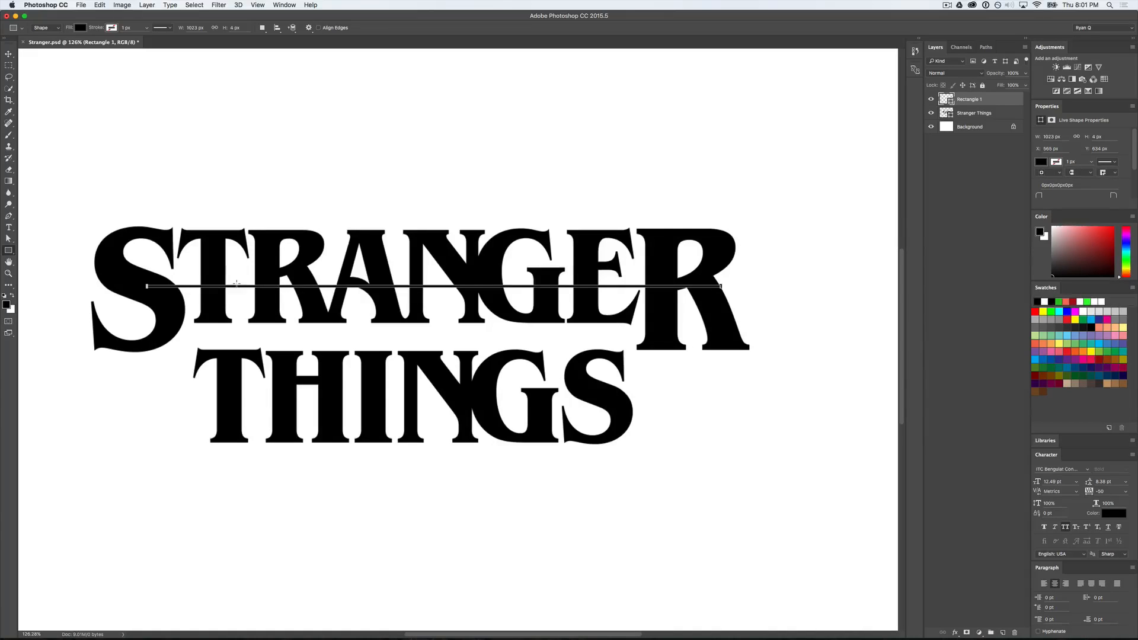
key("super+e")
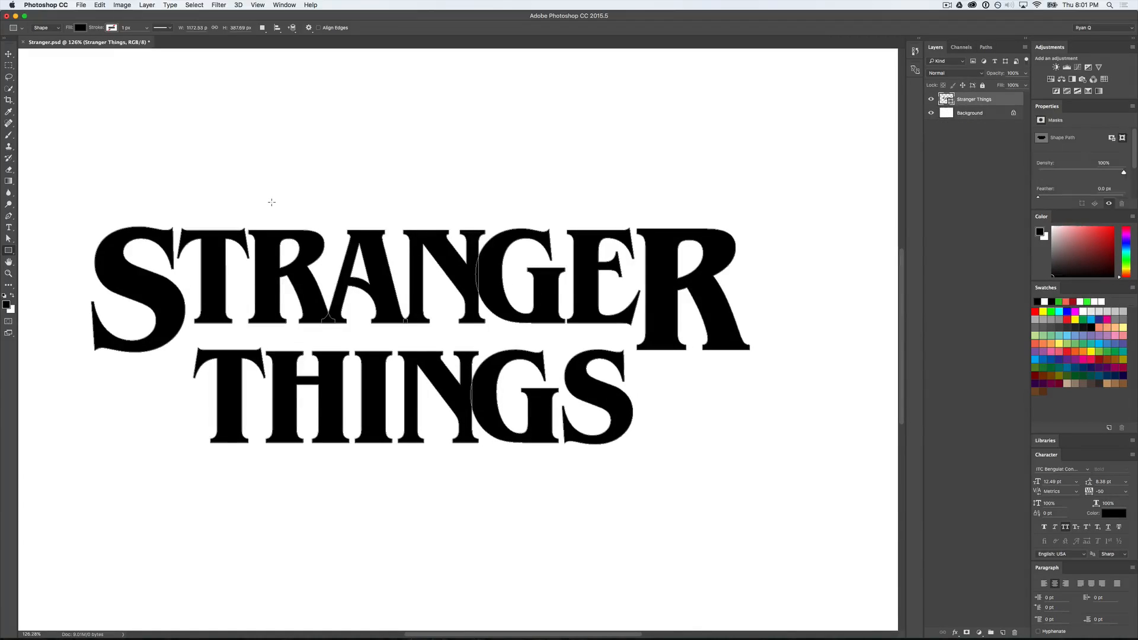
Step: Select the points where the bowl and leg of the large final R meet and move them down 10 px
scroll(672, 207, "up", 10)
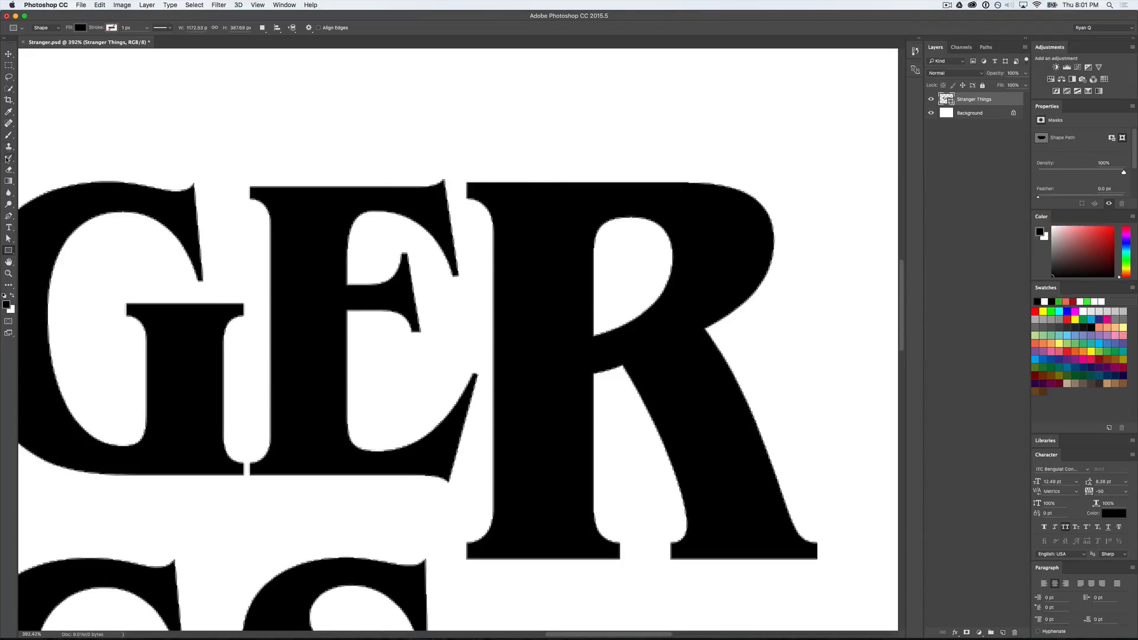
left_click(8, 238)
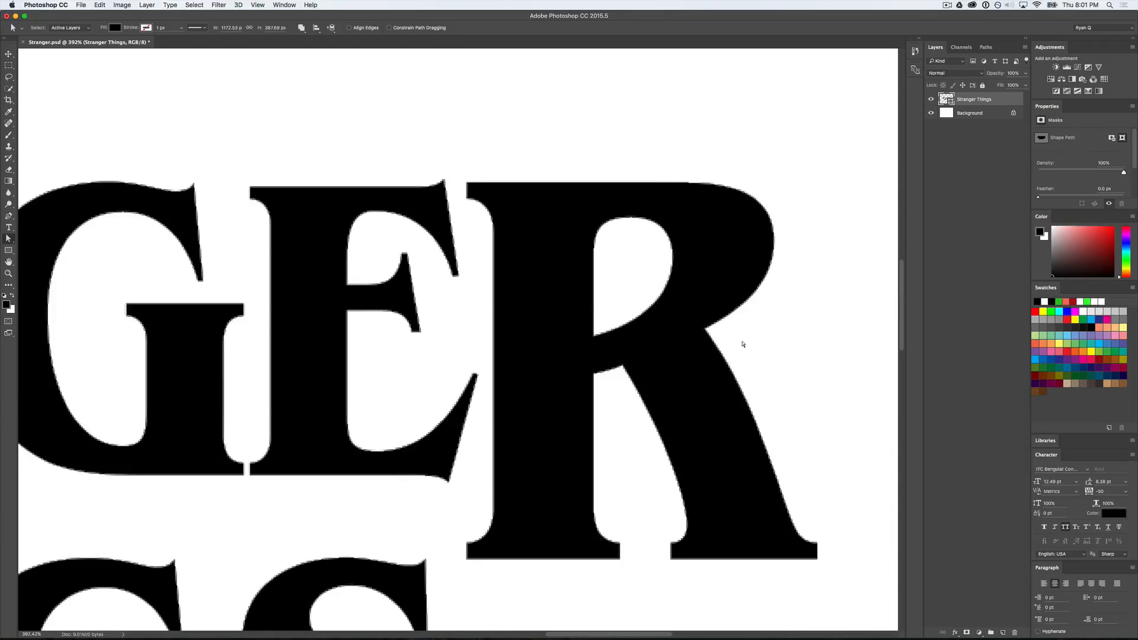
left_click_drag(751, 309, 577, 391)
key("shift+Down")
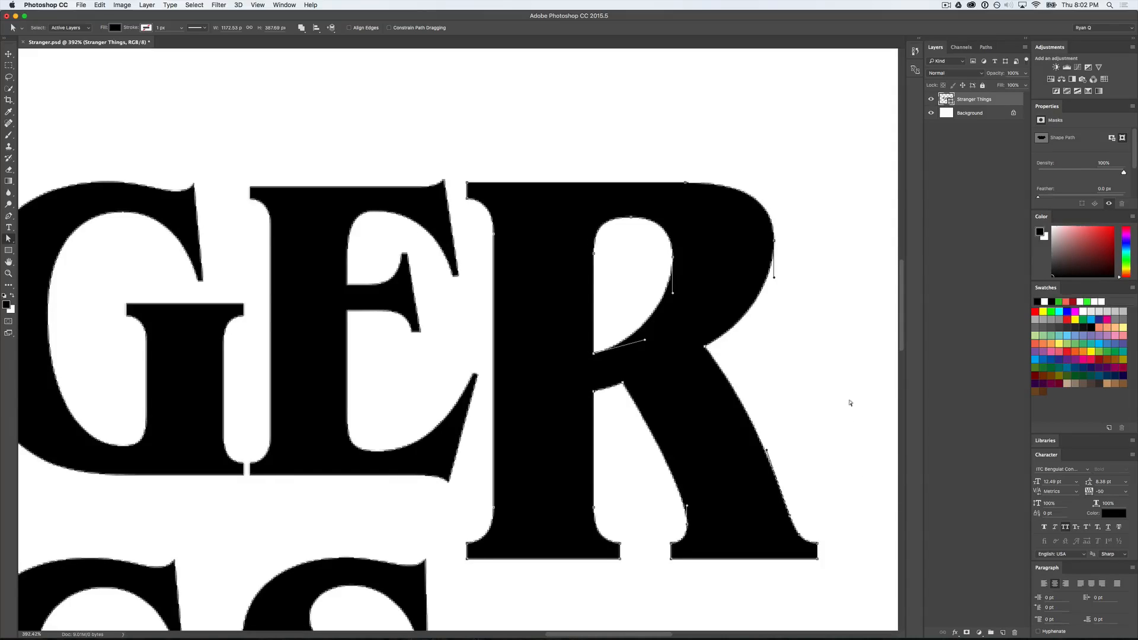
Step: Select the lower points of the large R's leg and move the foot 5 px toward the stem
scroll(831, 315, "right", 5)
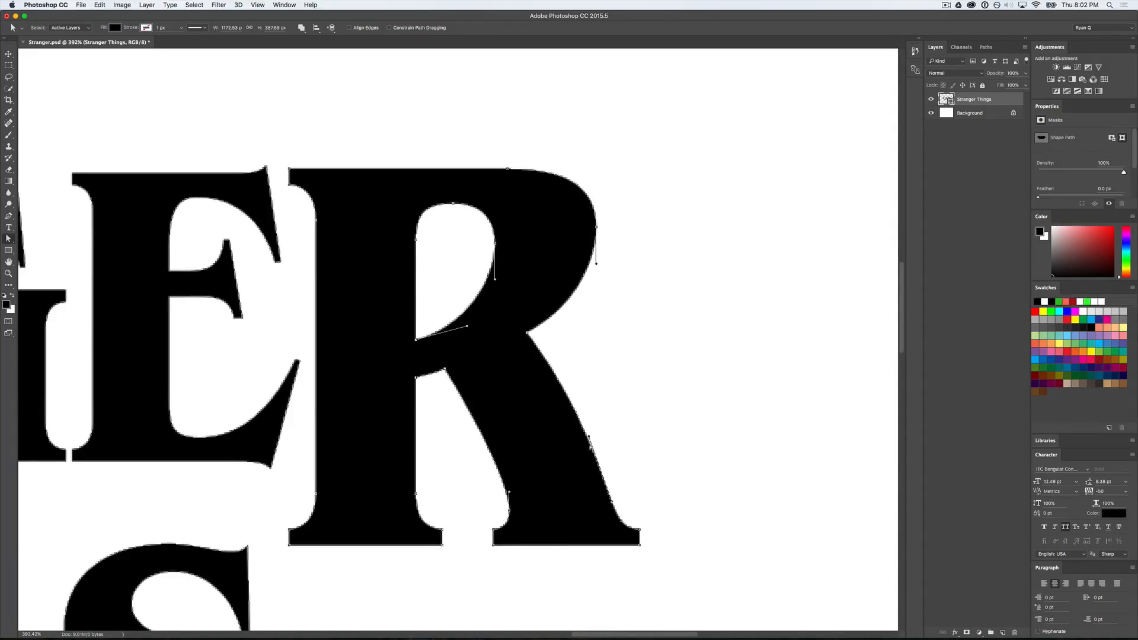
left_click_drag(702, 409, 469, 584)
key("Left")
key("Left")
key("Left")
key("Left")
key("Left")
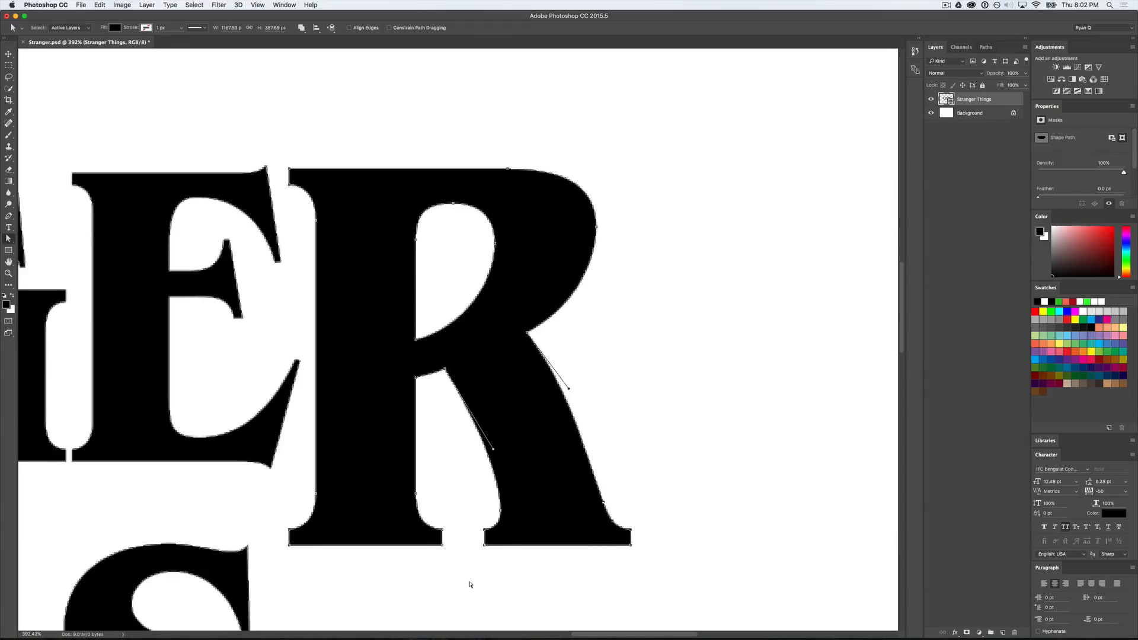
Step: Move the foot of the large final R's leg 1 px further toward the stem
key("Left")
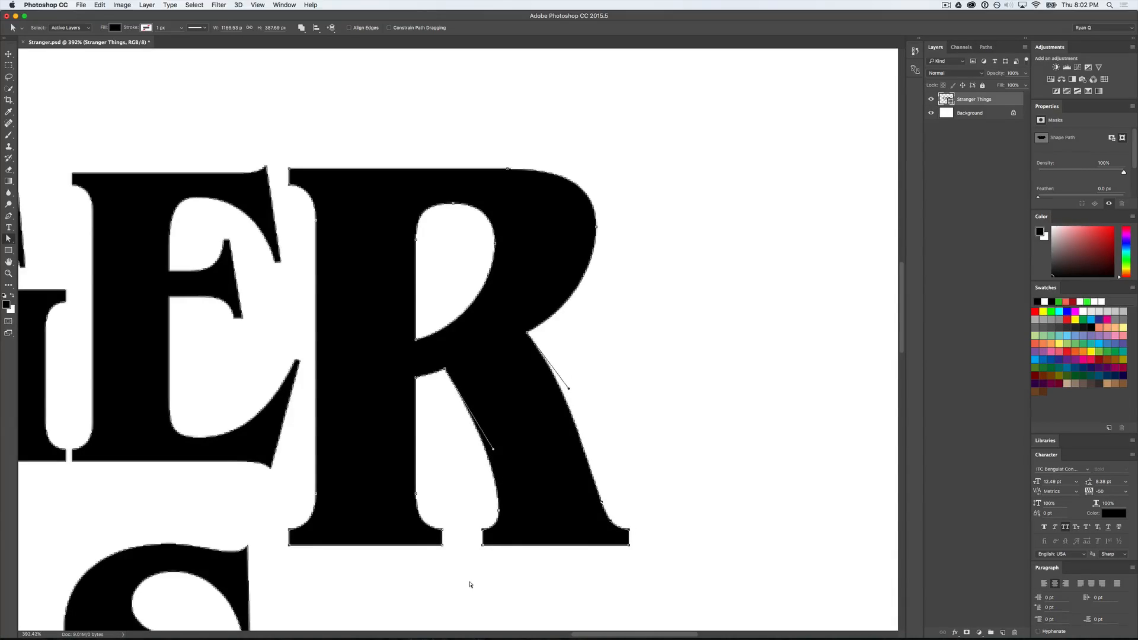
scroll(454, 443, "down", 5)
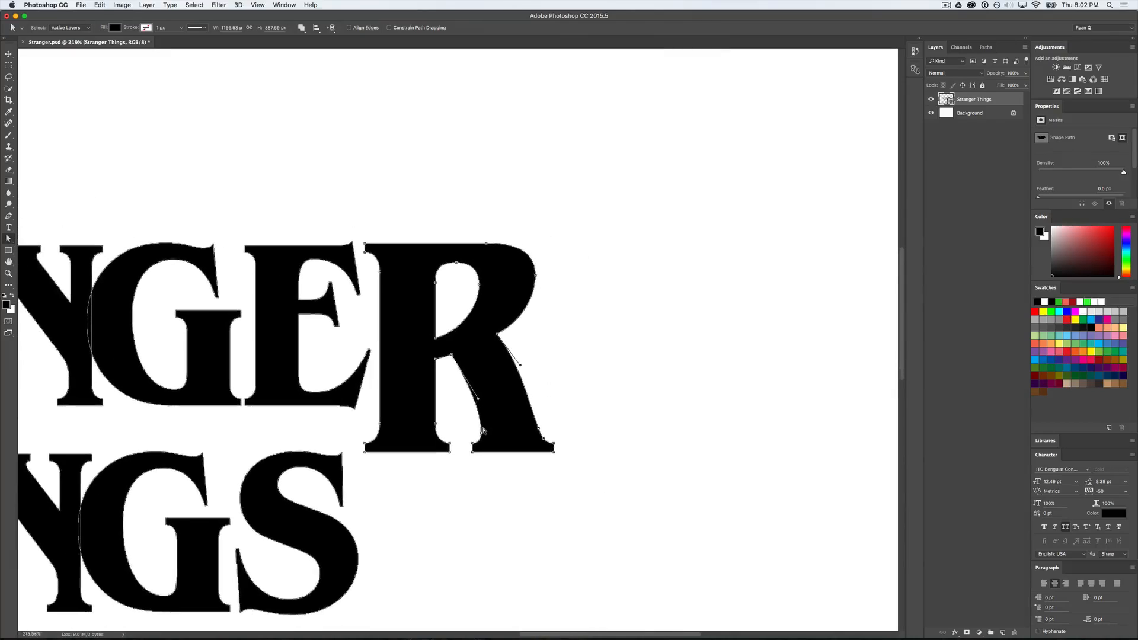
Step: Select the points of the large S's lower-left terminal and move them 4 px to the right
scroll(483, 432, "up", 6)
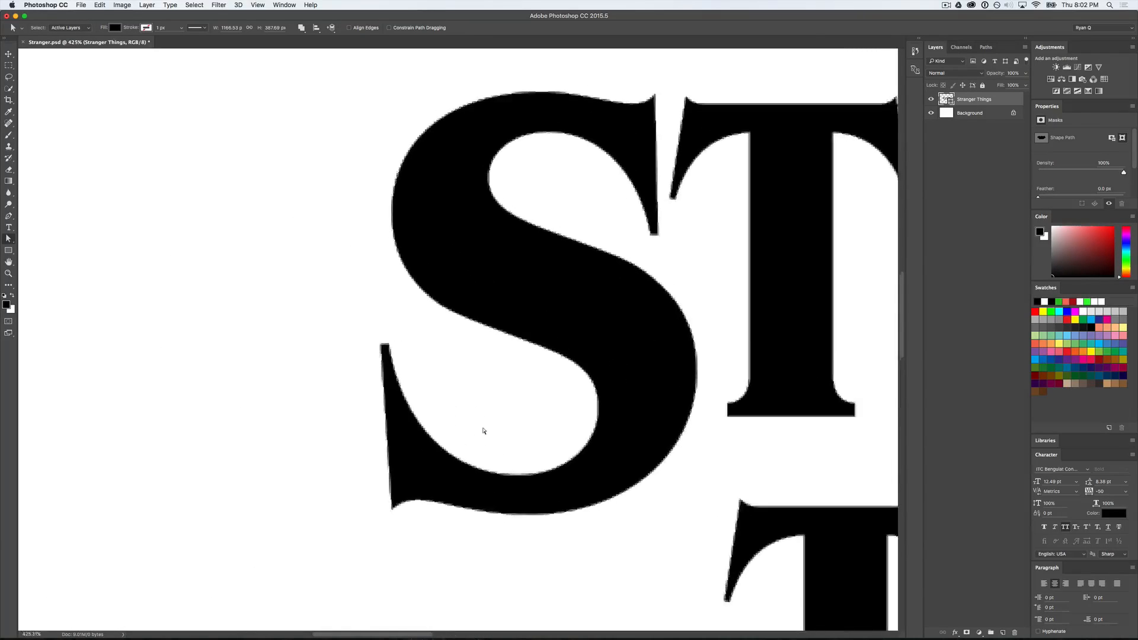
left_click_drag(331, 334, 509, 575)
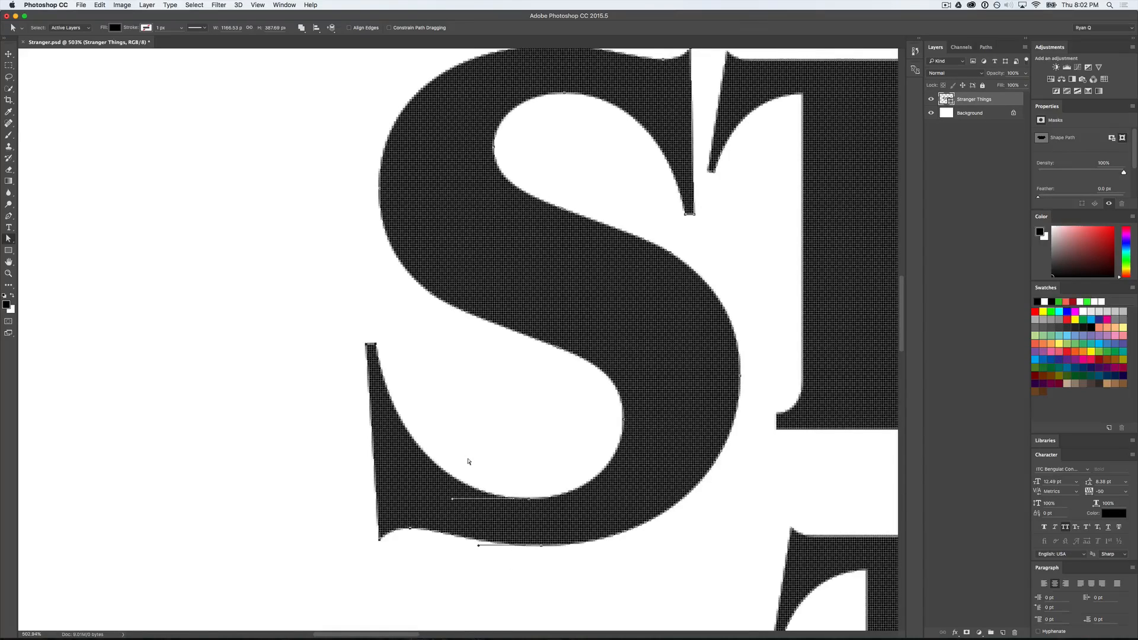
key("Right")
key("Right")
key("Right")
key("Right")
key("Right")
key("Right")
key("Right")
key("Right")
key("Left")
key("Left")
key("Left")
key("Left")
key("Left")
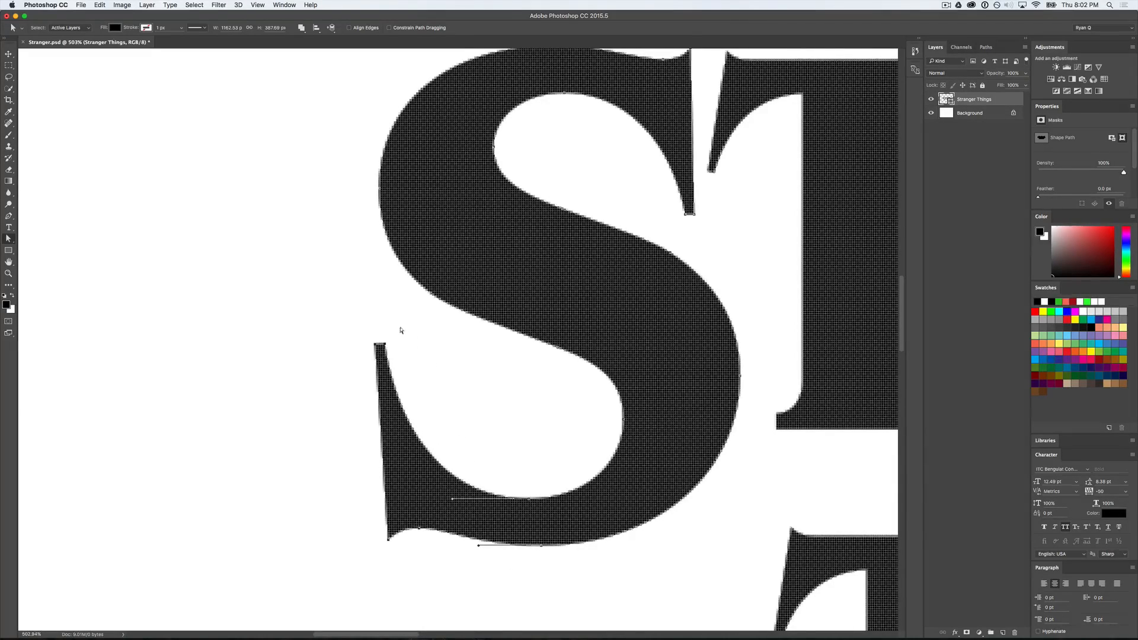
Step: Move the tip of the large S's lower terminal about 12 px down and 2 px right, and widen the tip at its inner corner
left_click(364, 356)
left_click_drag(395, 333, 359, 358)
key("Down")
key("Down")
key("Down")
key("Down")
key("Down")
key("Down")
key("Down")
key("Down")
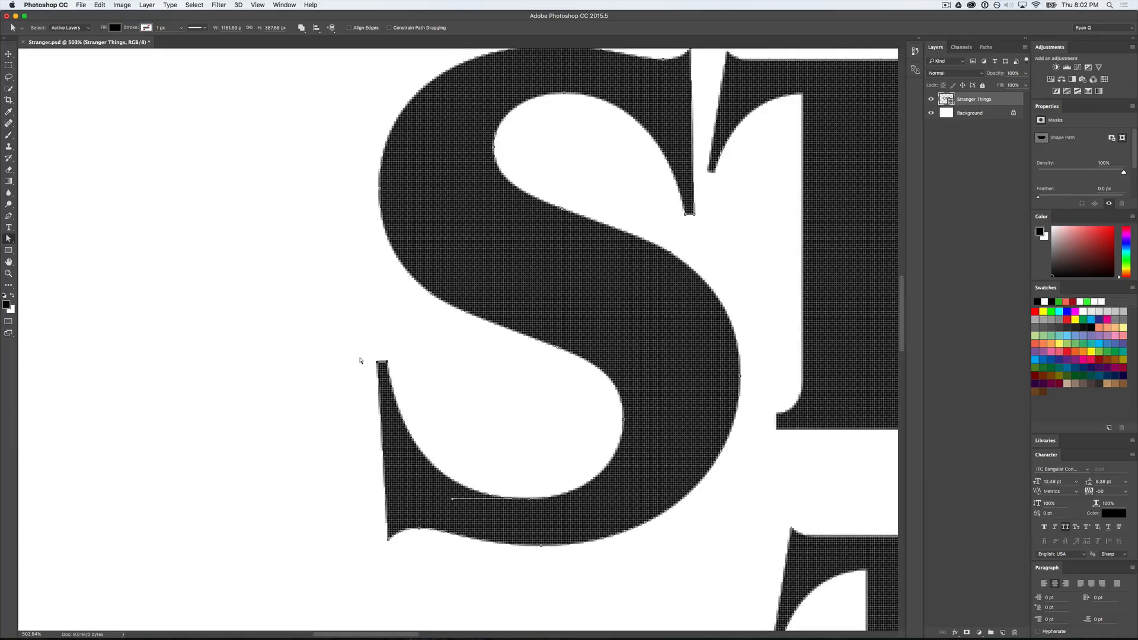
key("Down")
key("Right")
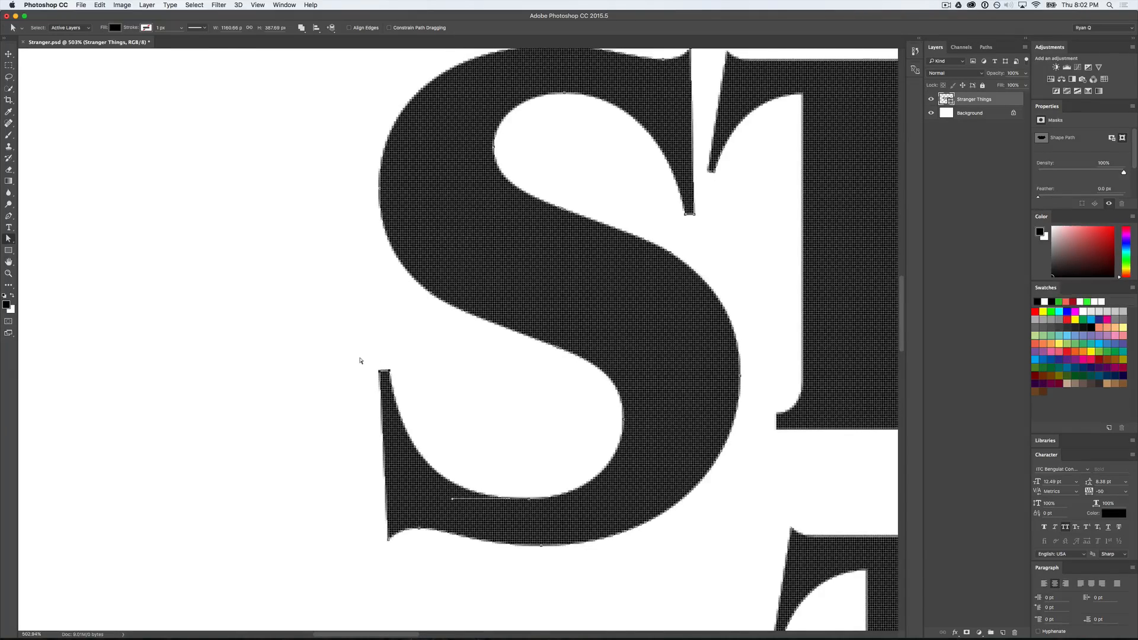
left_click(393, 370)
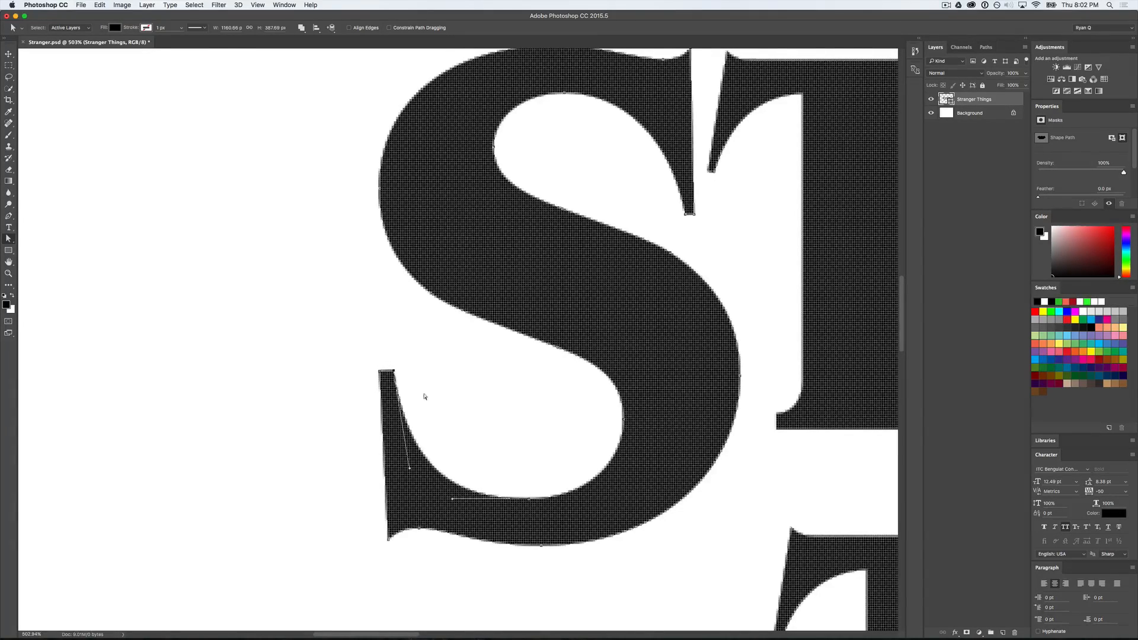
left_click(468, 419)
Step: Review the whole title and inspect the upper edges of the letters in STRANGER up close
scroll(467, 419, "down", 5)
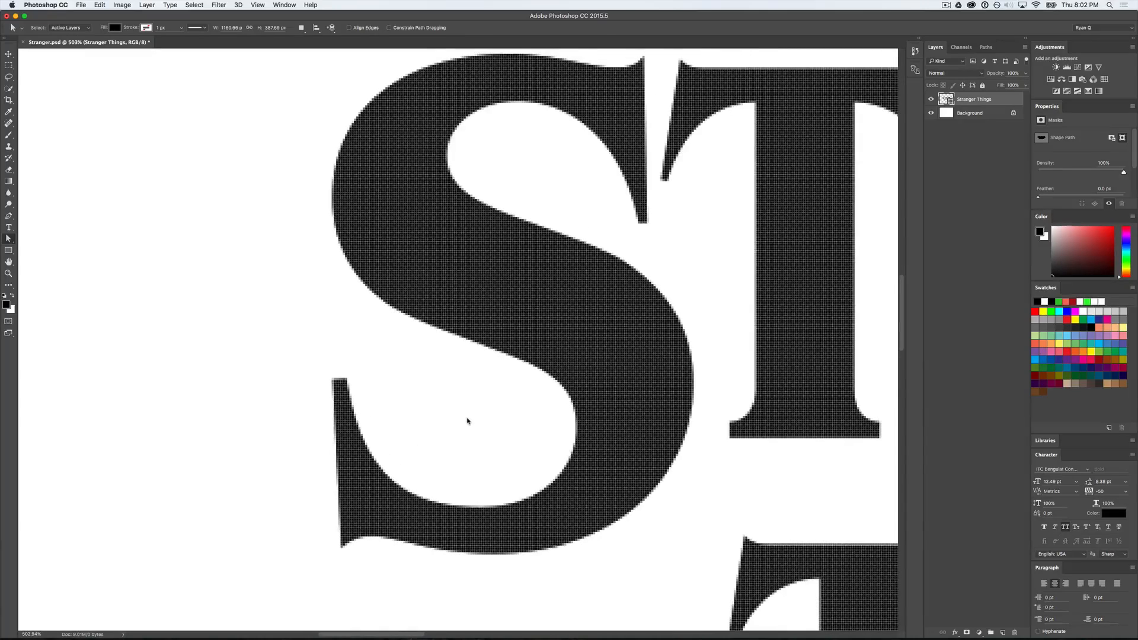
scroll(467, 419, "down", 3)
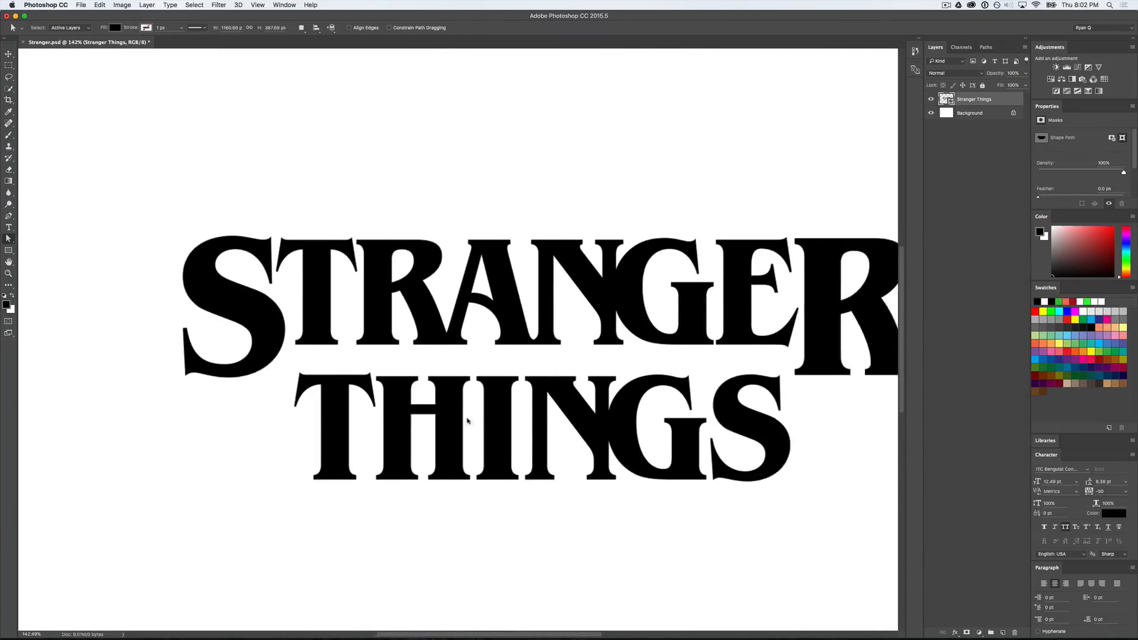
left_click_drag(157, 323, 198, 418)
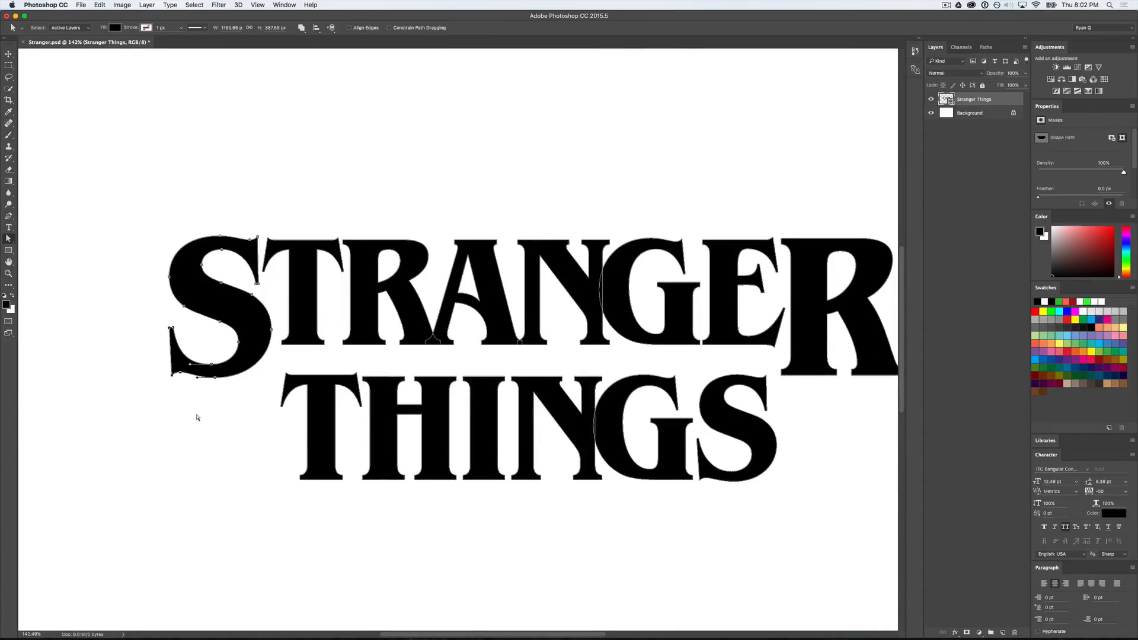
scroll(198, 418, "right", 2)
scroll(198, 416, "down", 2)
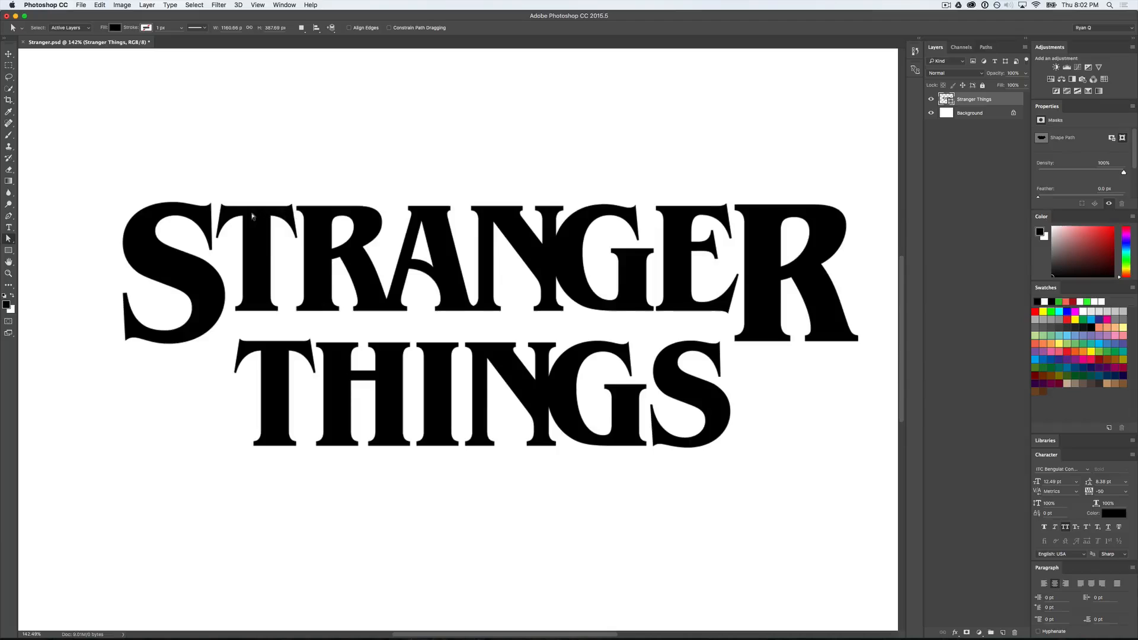
scroll(263, 215, "up", 4)
scroll(263, 215, "up", 5)
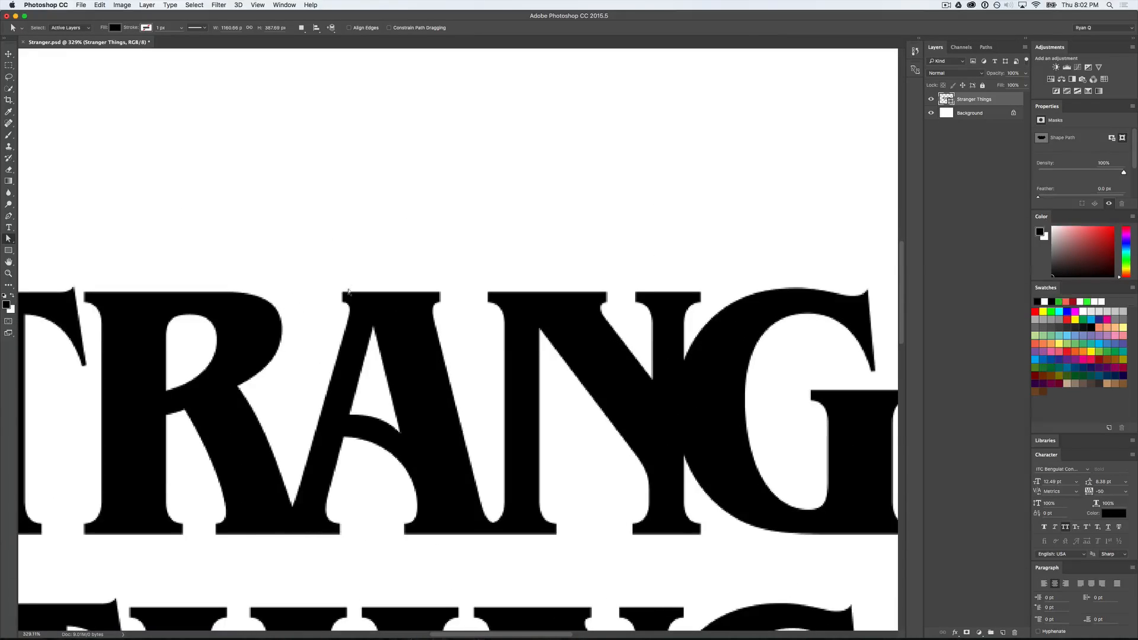
scroll(592, 325, "right", 1)
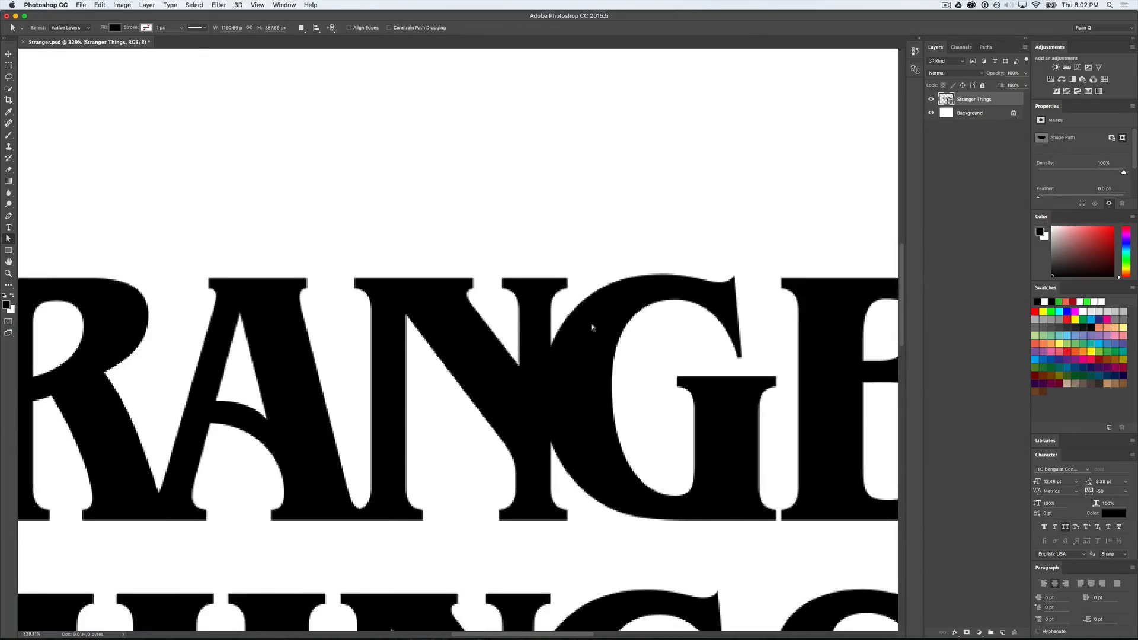
scroll(591, 314, "left", 6)
scroll(537, 308, "down", 1)
scroll(448, 291, "up", 5)
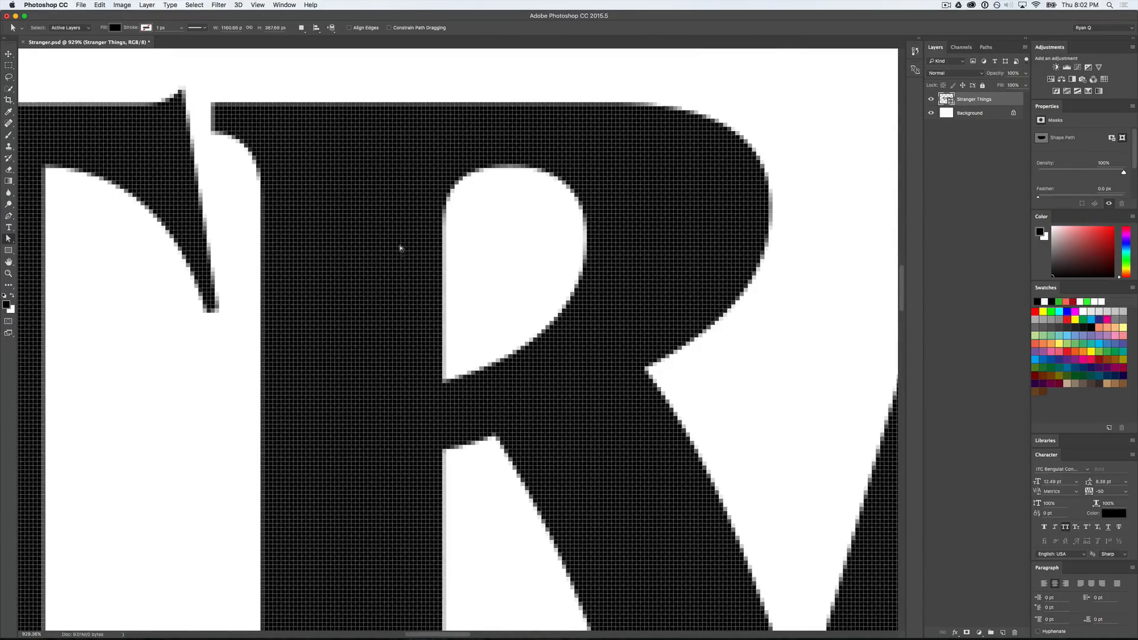
scroll(374, 238, "right", 5)
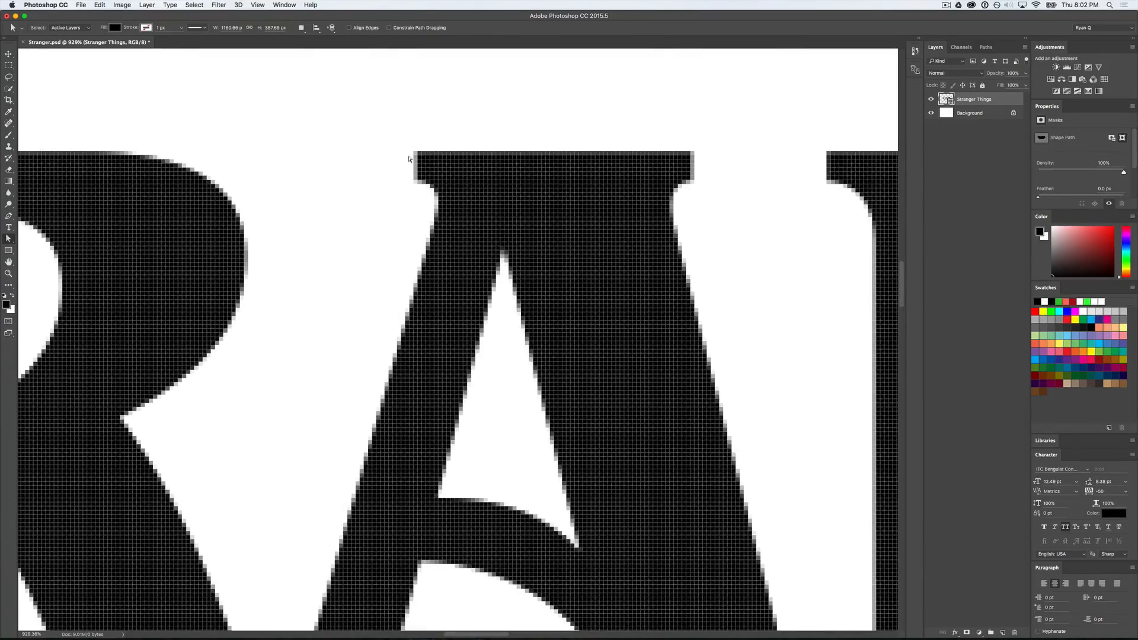
Step: Apply a Free Transform to the A in STRANGER so its outline snaps to the pixel grid
left_click(480, 187)
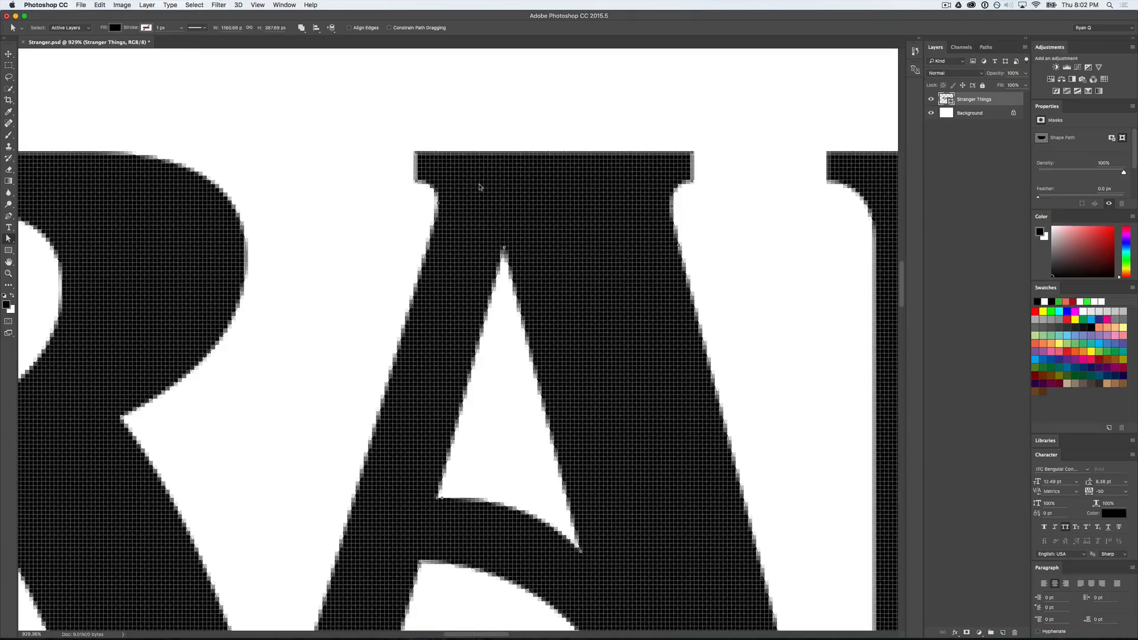
key("super+t")
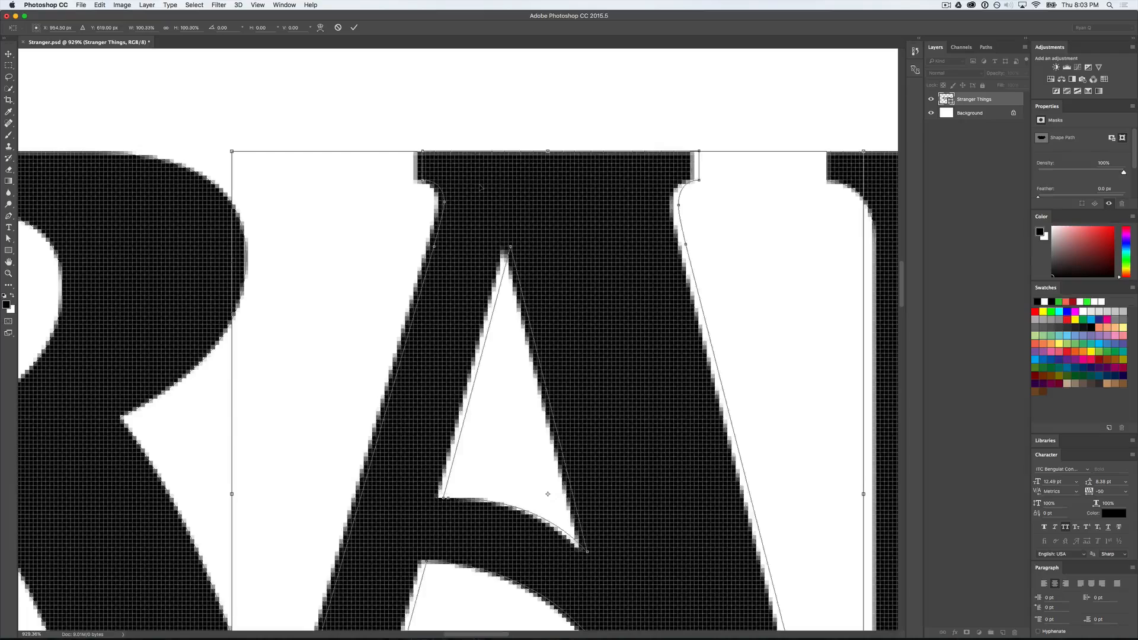
key("Return")
scroll(480, 188, "down", 5)
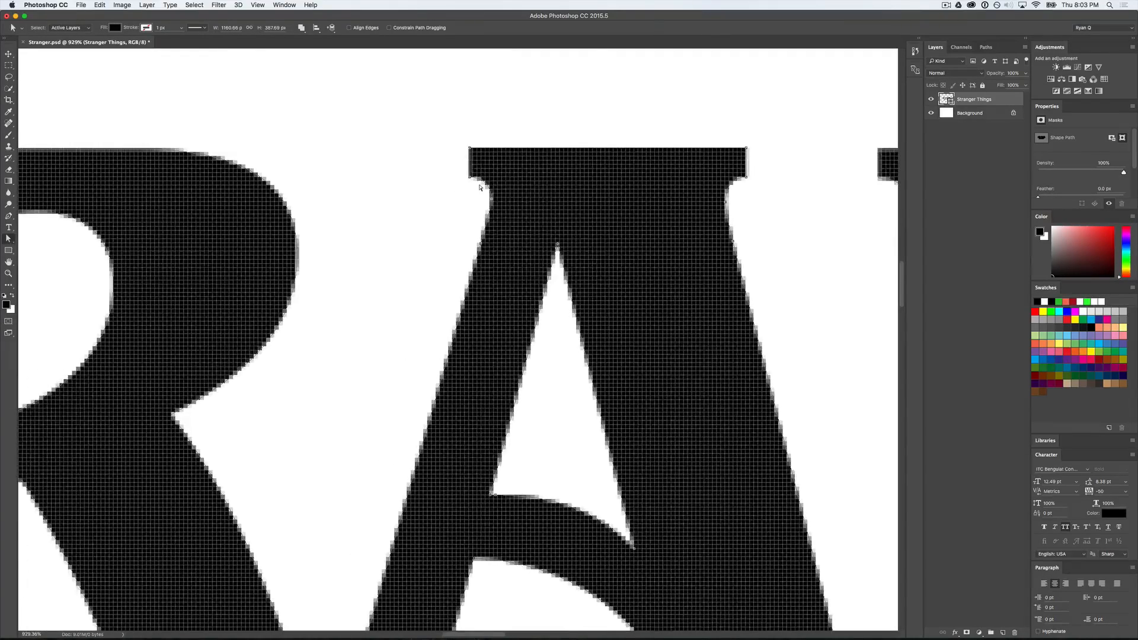
Step: Snap the small R, the T and the N of STRANGER to the pixel grid by applying Free Transform to each
scroll(359, 218, "down", 2)
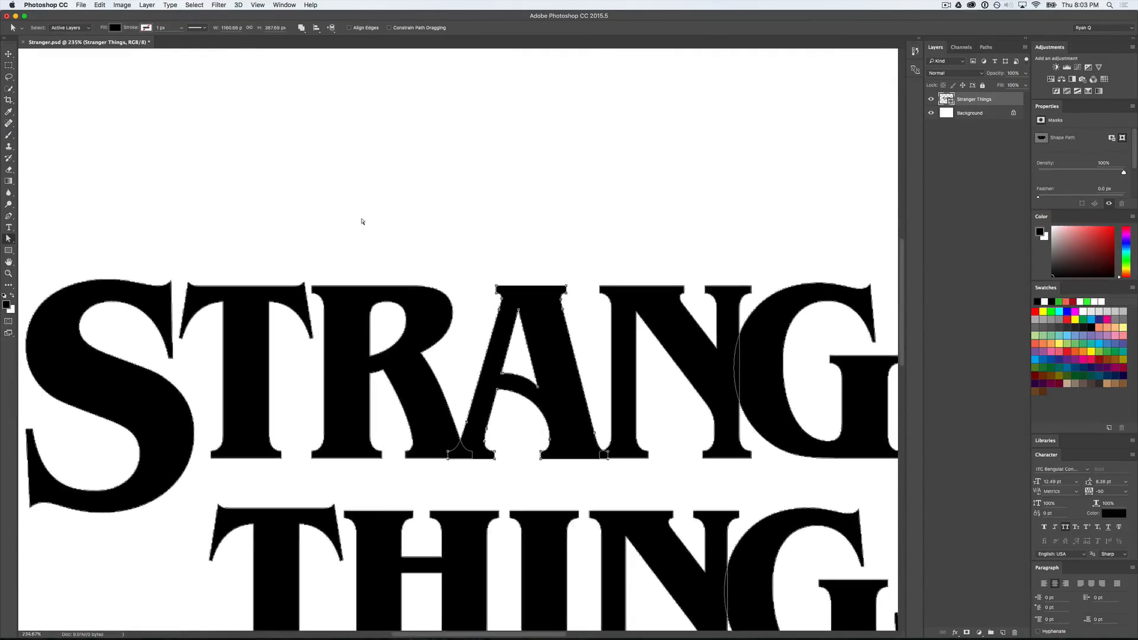
left_click(420, 314)
key("super+t")
key("Return")
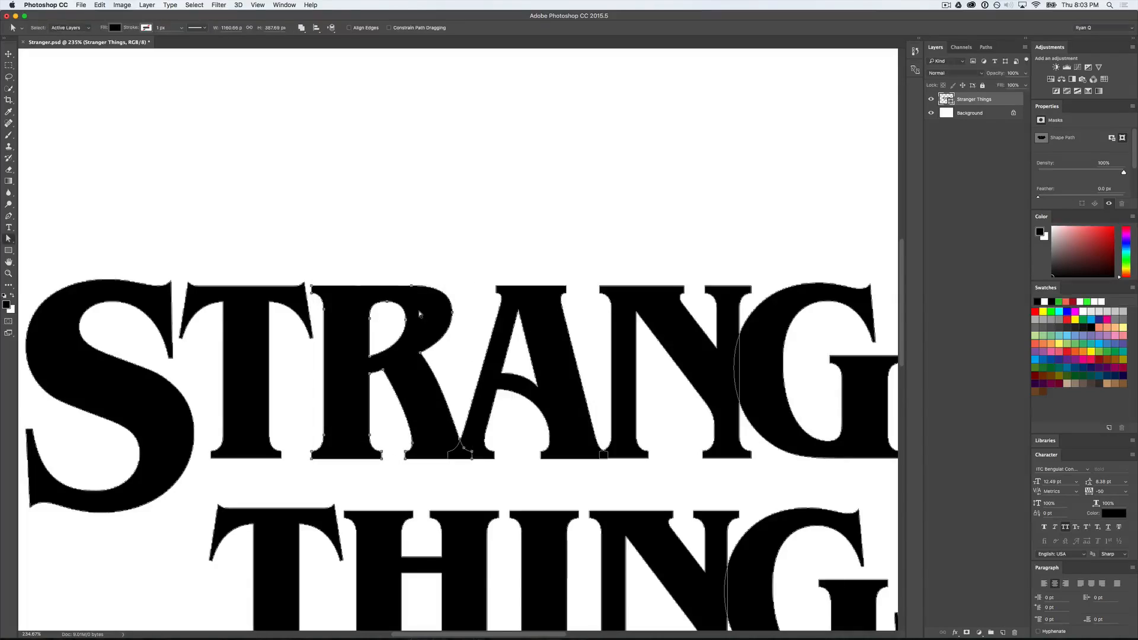
left_click(265, 315)
key("super+t")
key("Return")
left_click(631, 295)
key("super+t")
key("Return")
Step: Snap the E and the G of STRANGER to the pixel grid by applying Free Transform to each
scroll(631, 295, "right", 5)
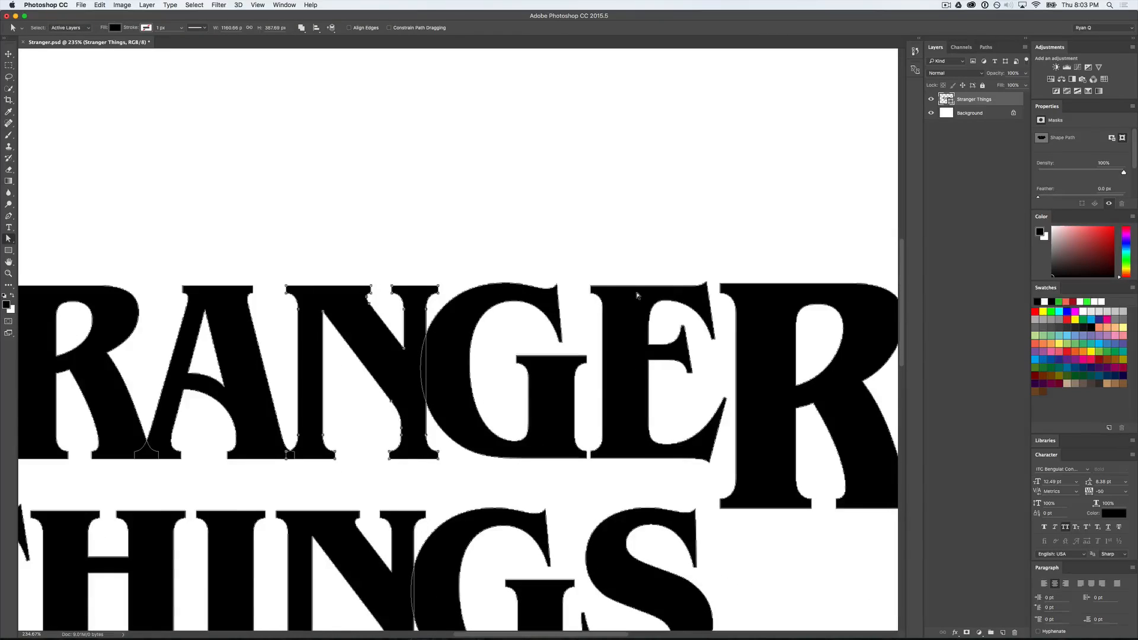
left_click(615, 297)
key("super+t")
key("Return")
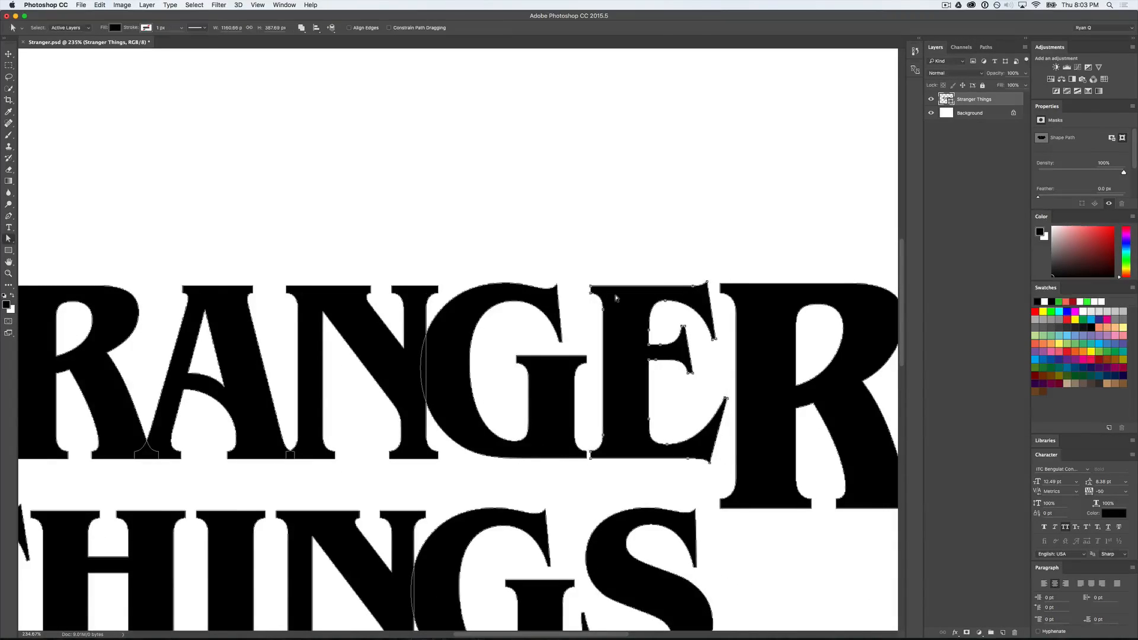
left_click(527, 298)
key("super+t")
key("Return")
key("super+t")
key("Return")
Step: Snap the S, G and N of THINGS to the pixel grid by applying Free Transform to each
scroll(548, 437, "down", 5)
scroll(548, 437, "left", 2)
scroll(548, 437, "down", 3)
scroll(547, 437, "left", 1)
left_click(694, 350)
key("super+t")
key("Return")
left_click(631, 368)
key("super+t")
key("Return")
scroll(534, 332, "left", 3)
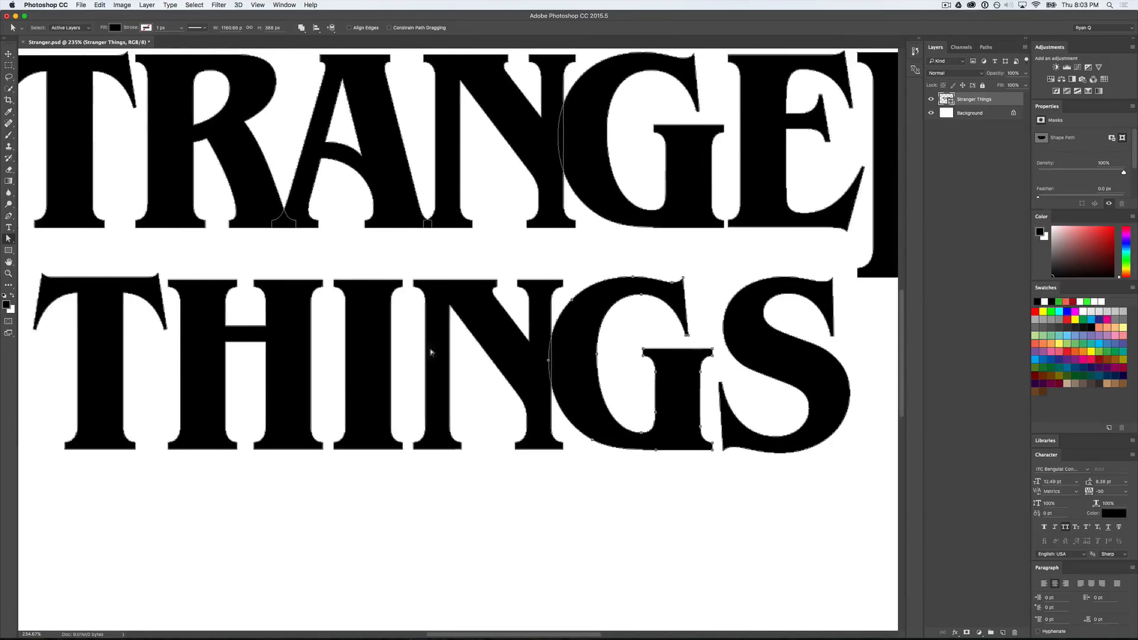
key("super+t")
key("Return")
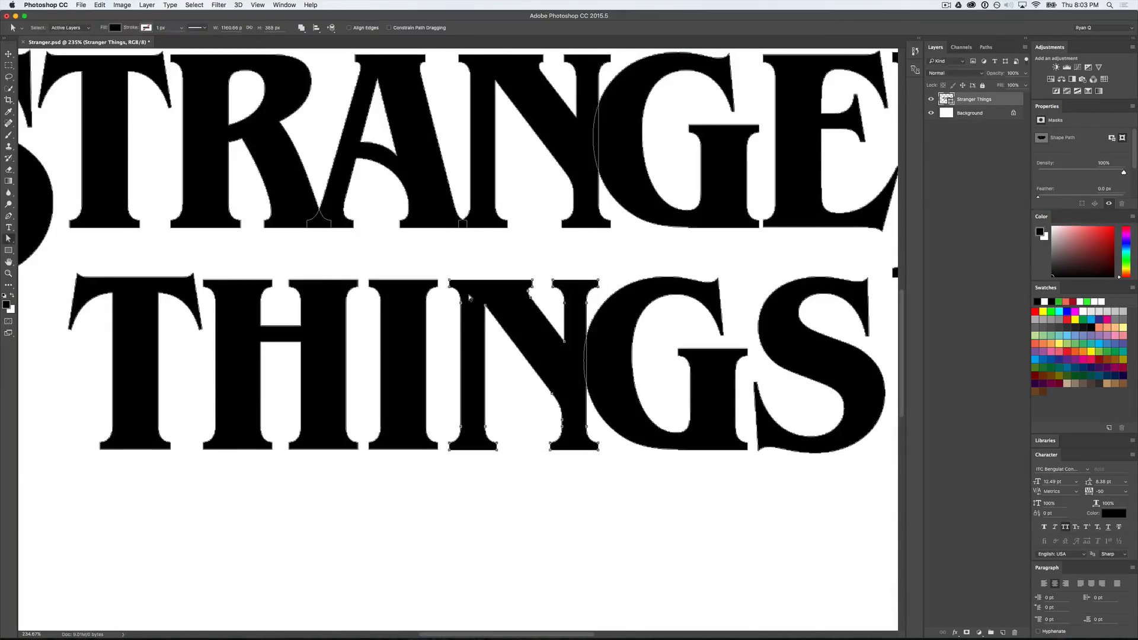
Step: Snap the I, H and T of THINGS to the pixel grid by applying Free Transform to each
left_click(405, 302)
key("super+t")
key("Return")
left_click(332, 302)
key("super+t")
key("Return")
left_click(178, 289)
key("super+t")
key("Return")
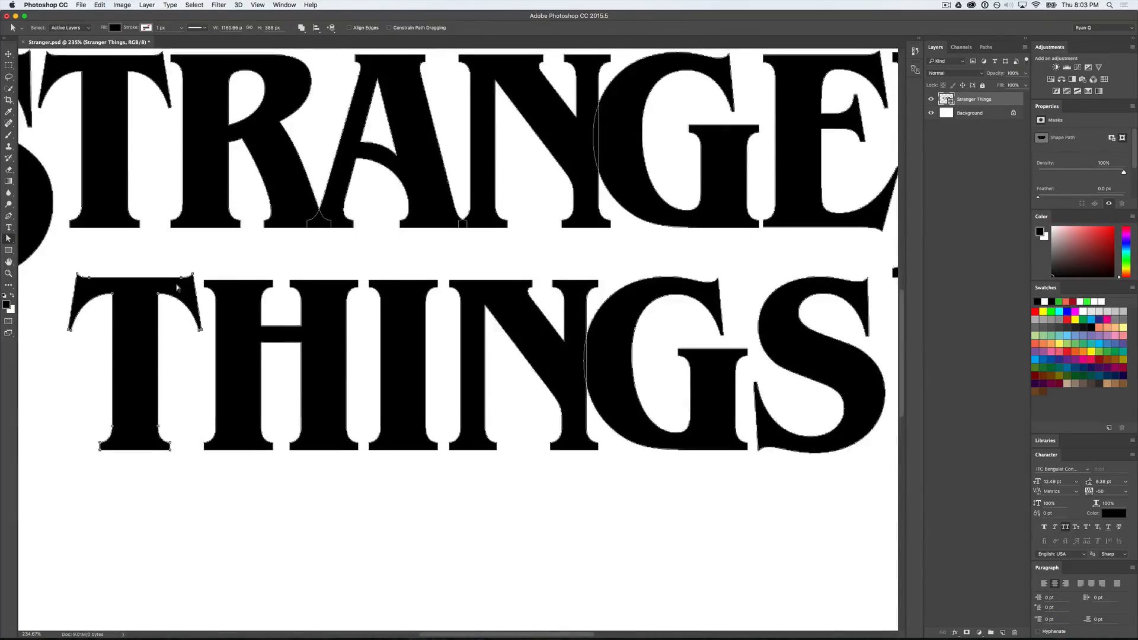
Step: Examine the letter edges across both lines of the title
scroll(178, 288, "up", 5)
scroll(177, 288, "left", 3)
scroll(177, 288, "right", 5)
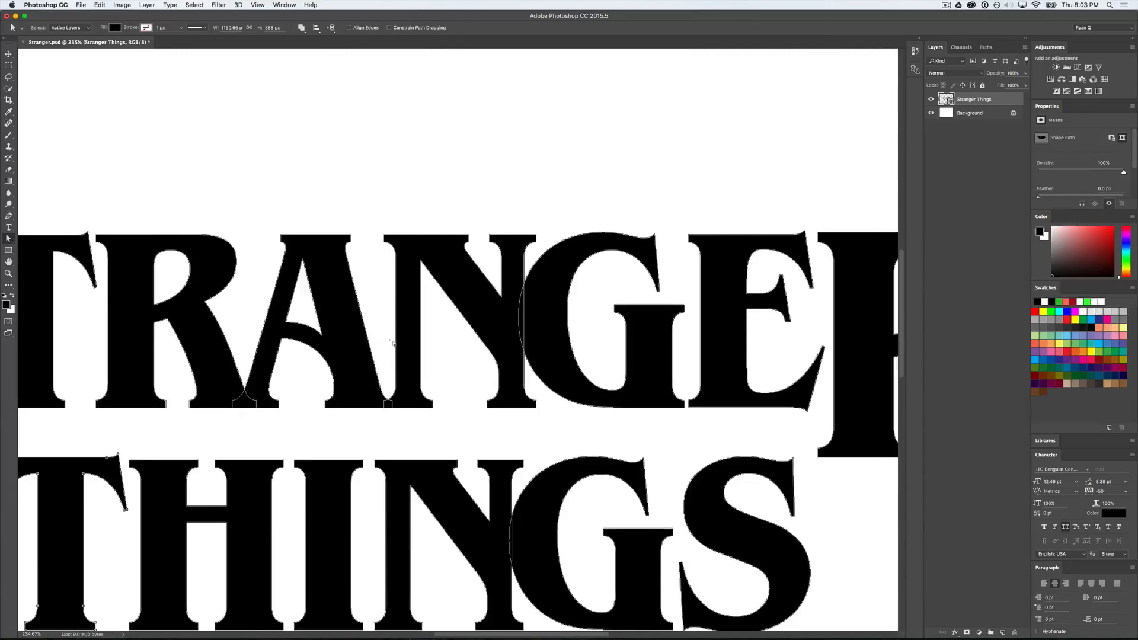
scroll(391, 341, "left", 6)
scroll(391, 341, "up", 1)
scroll(409, 335, "right", 2)
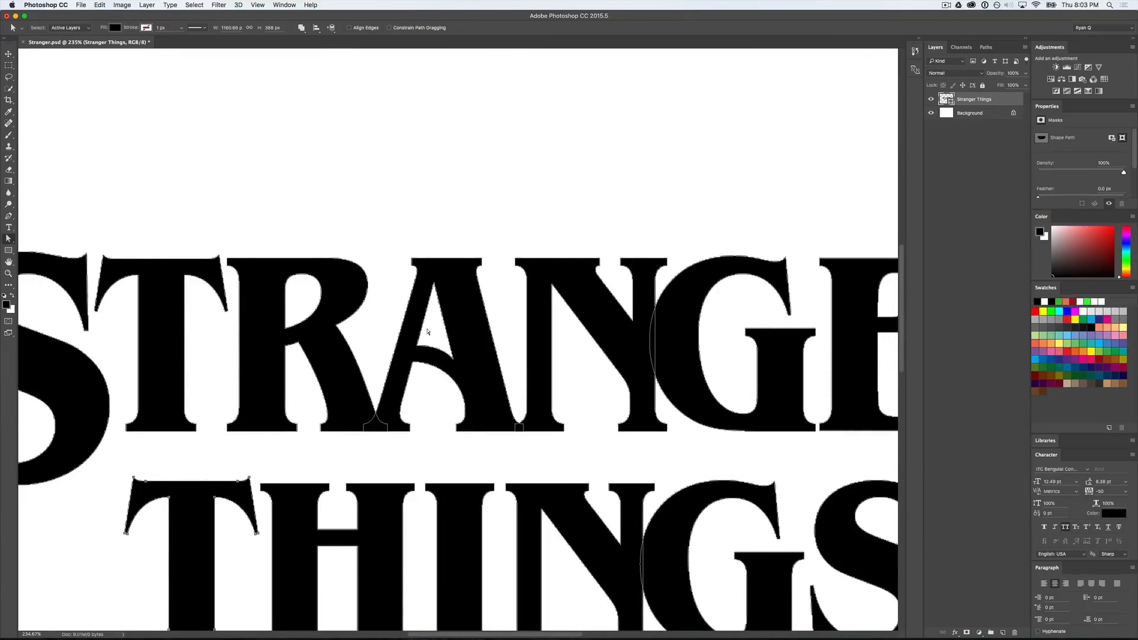
scroll(427, 332, "right", 3)
scroll(427, 332, "down", 1)
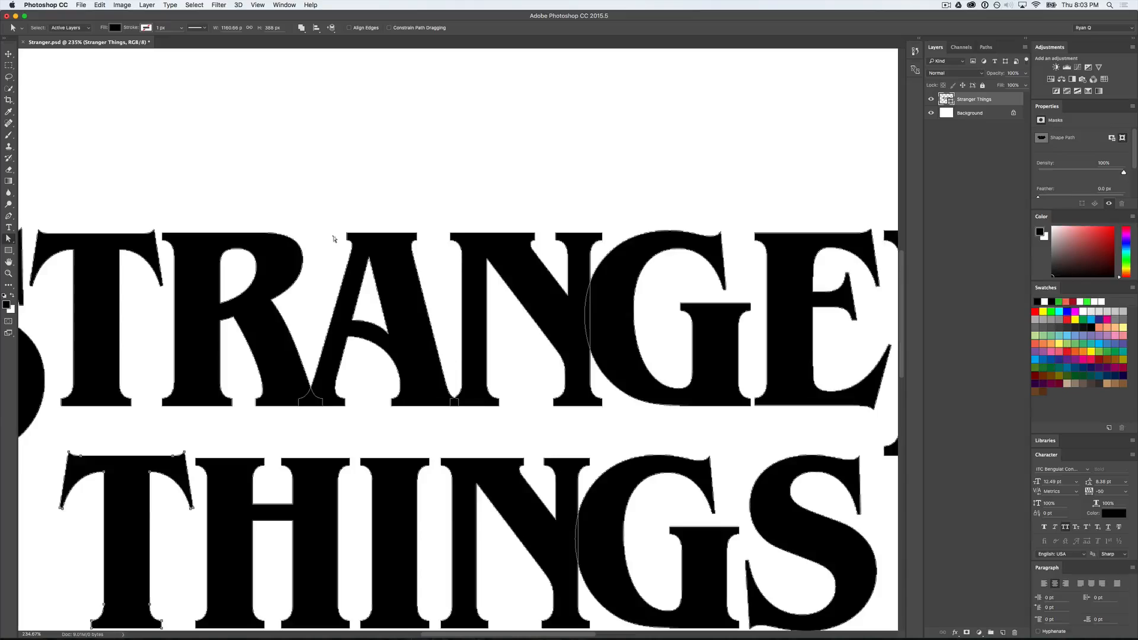
Step: Select the upper serif points of the R, A, N, E and large R to inspect the serifs, and clear the selection
left_click(353, 259)
left_click_drag(159, 237, 181, 260)
scroll(229, 397, "right", 5)
left_click_drag(361, 245, 382, 266)
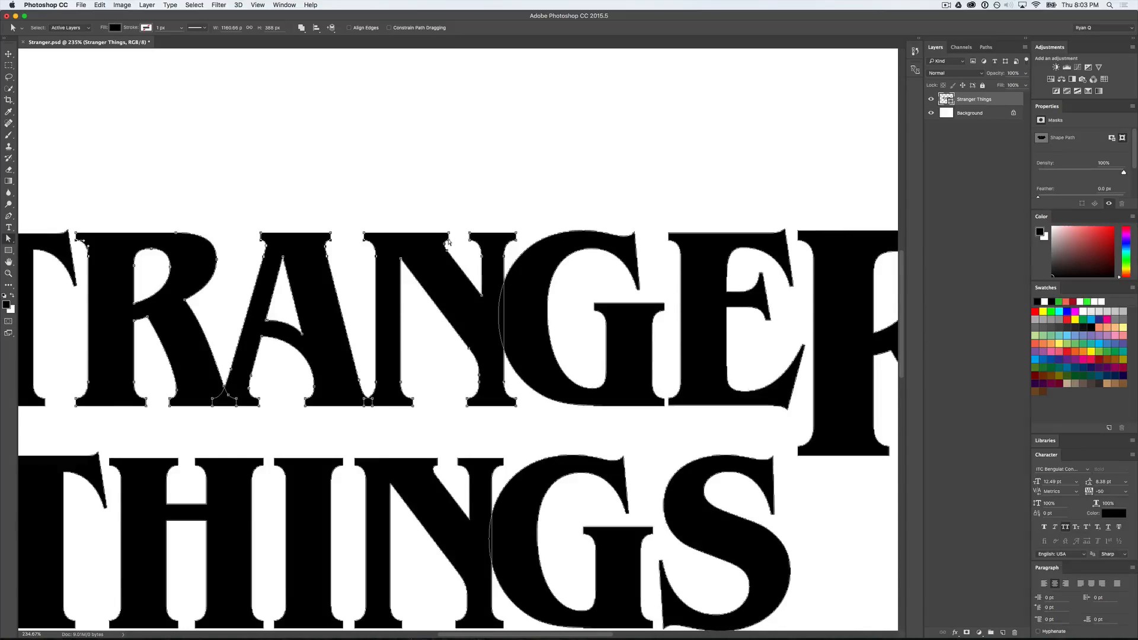
left_click_drag(464, 238, 484, 262)
scroll(615, 321, "right", 3)
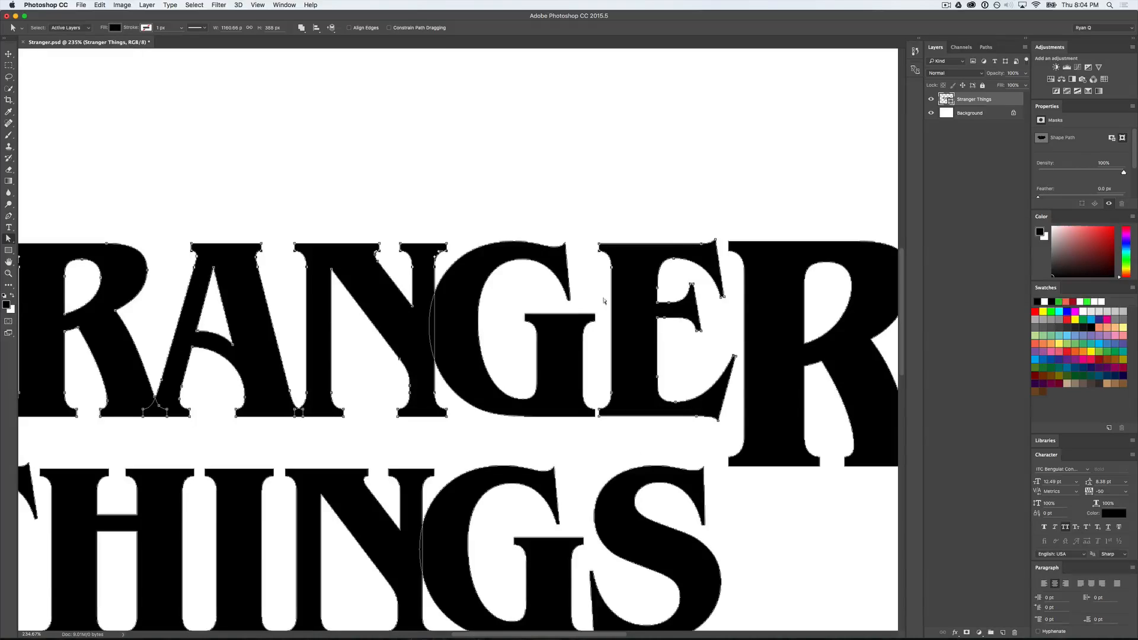
scroll(574, 312, "right", 5)
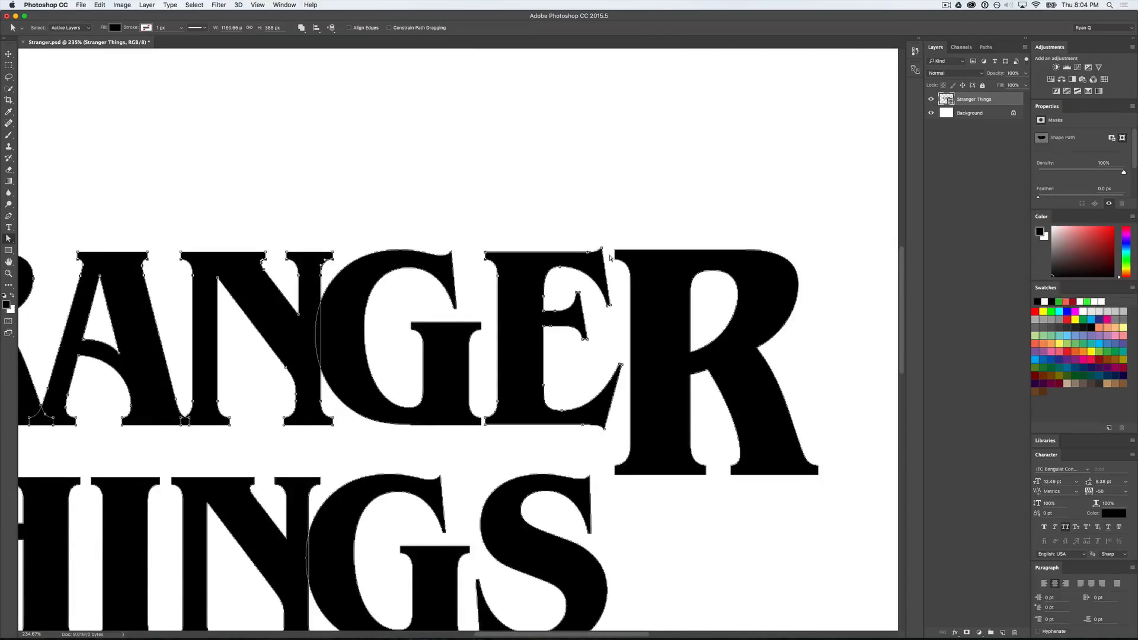
scroll(644, 288, "down", 5)
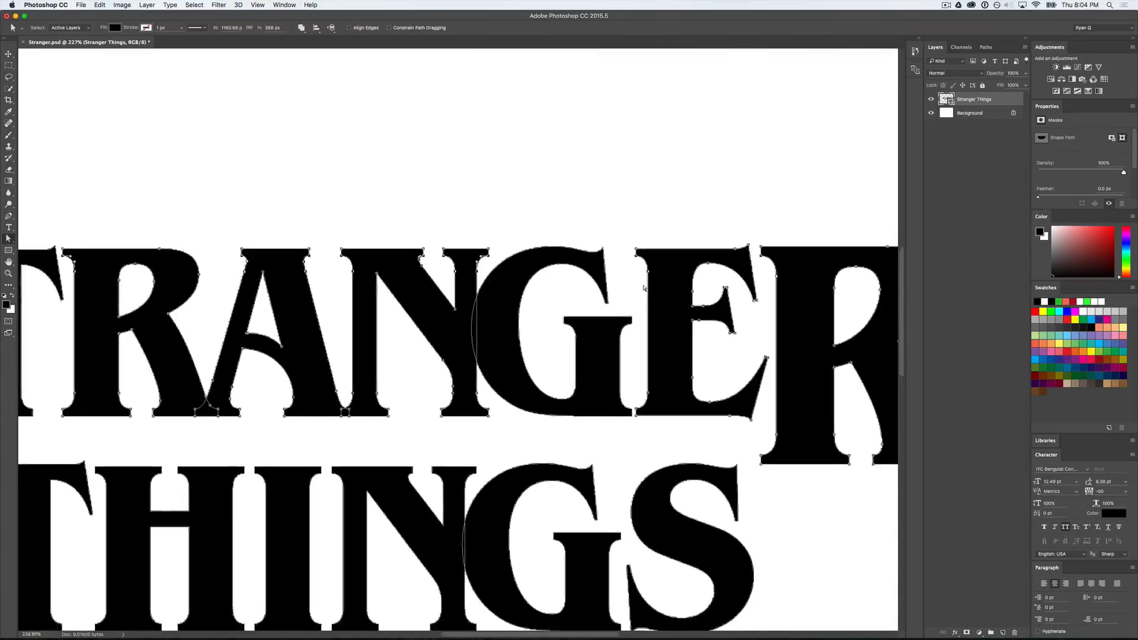
scroll(645, 287, "left", 3)
scroll(644, 288, "down", 2)
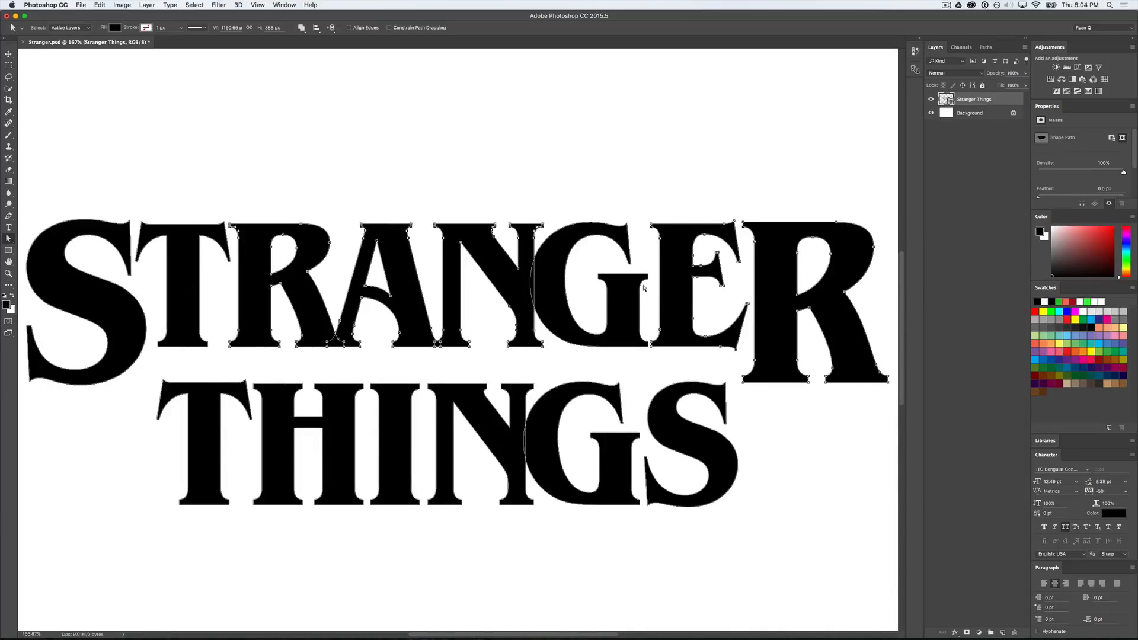
left_click(598, 361)
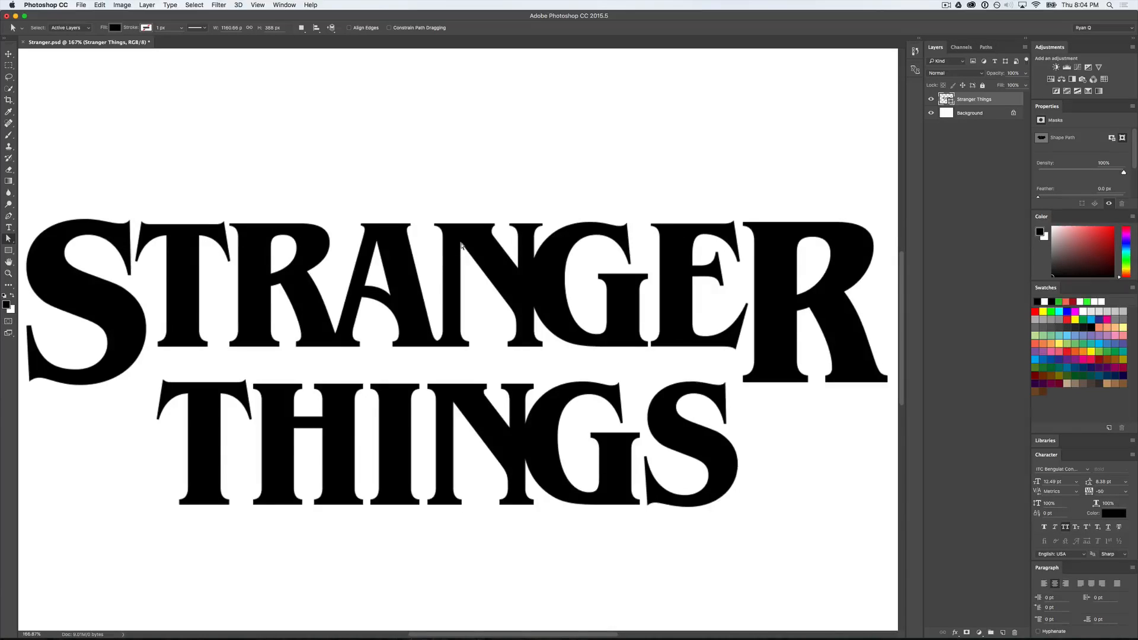
Step: Thin the crossbar serif of the G in STRANGER by moving its upper edge points down four nudges
scroll(461, 245, "up", 5)
scroll(463, 246, "right", 5)
left_click_drag(499, 225, 604, 238)
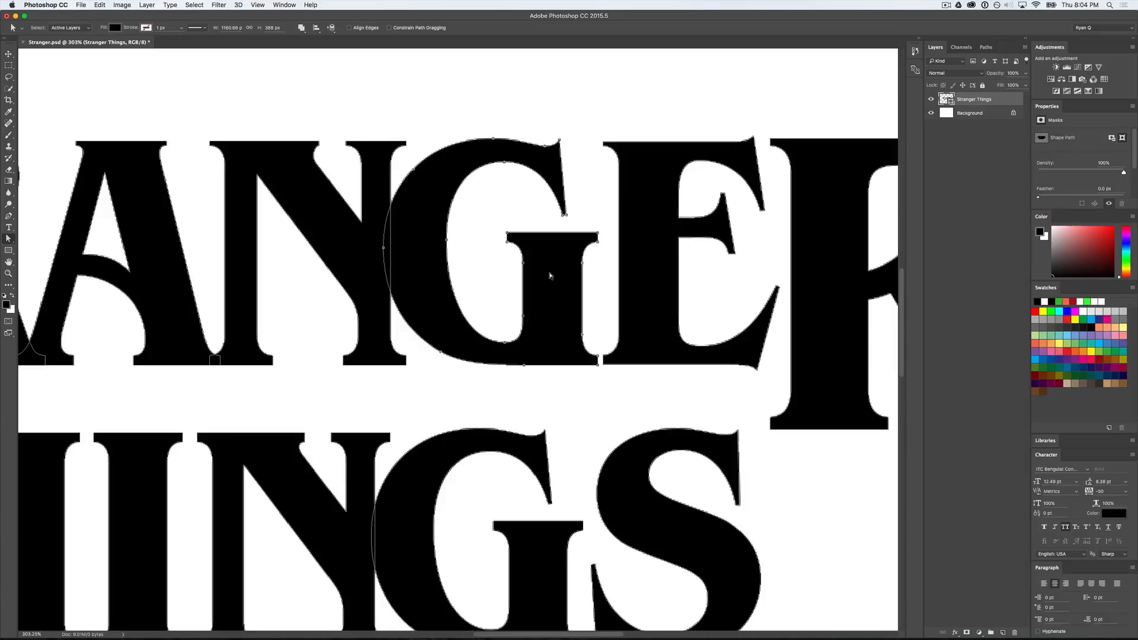
left_click_drag(495, 226, 609, 235)
key("Down")
key("Down")
key("Down")
key("Down")
left_click(553, 249)
Step: Thin the lower serifs of the small E, G, N and A in STRANGER by lowering the serifs' upper edge points
left_click_drag(602, 313, 628, 363)
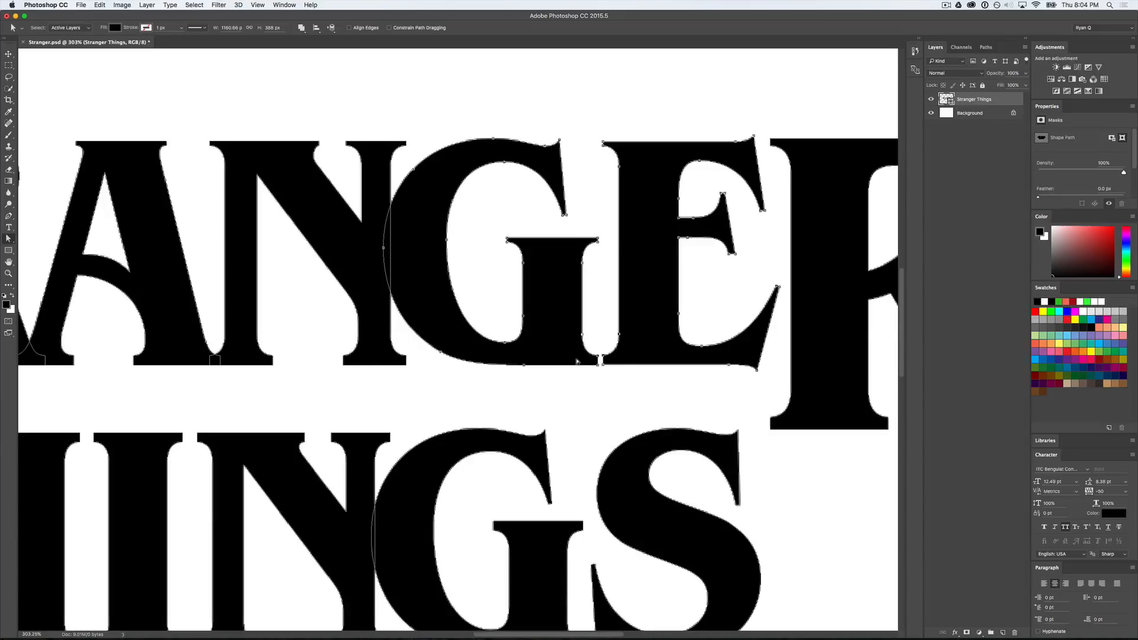
scroll(575, 361, "left", 5)
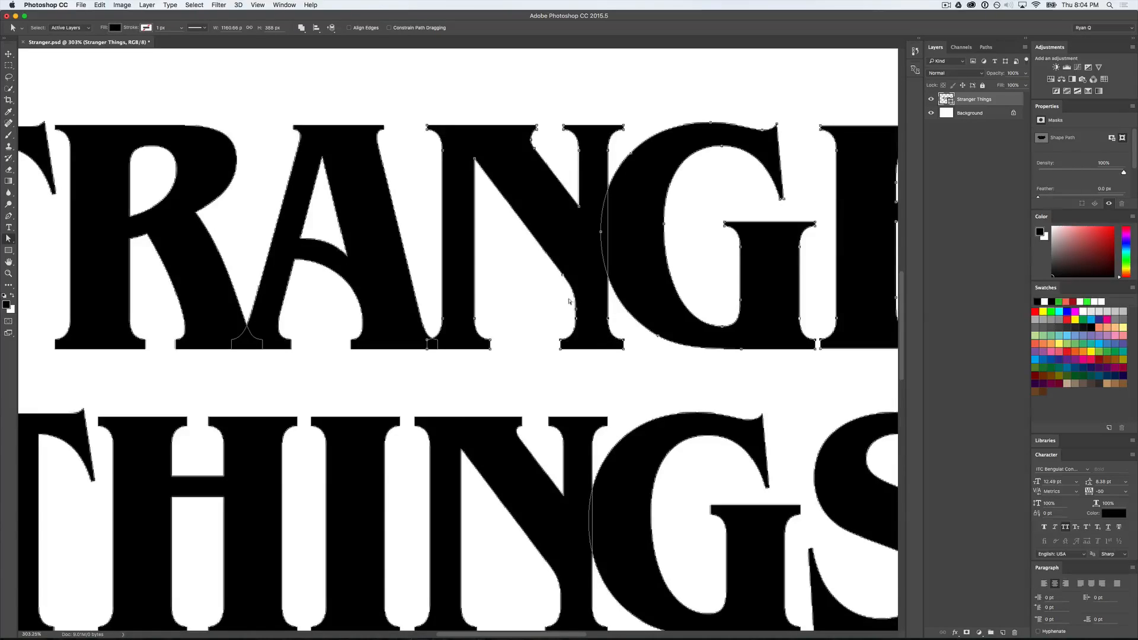
scroll(579, 311, "left", 3)
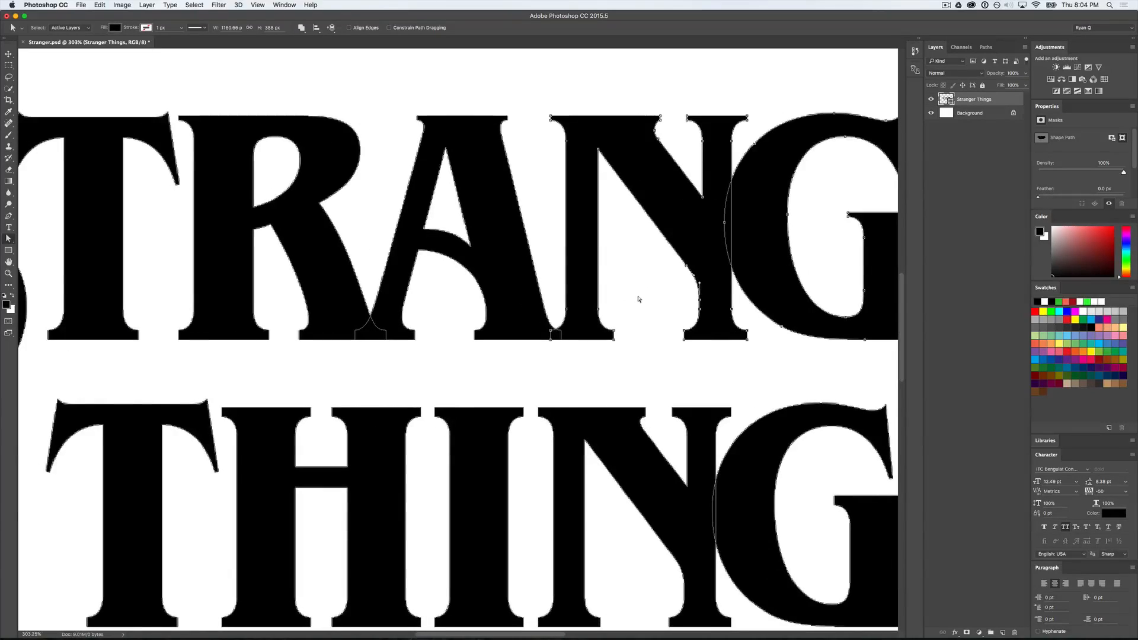
scroll(540, 333, "left", 3)
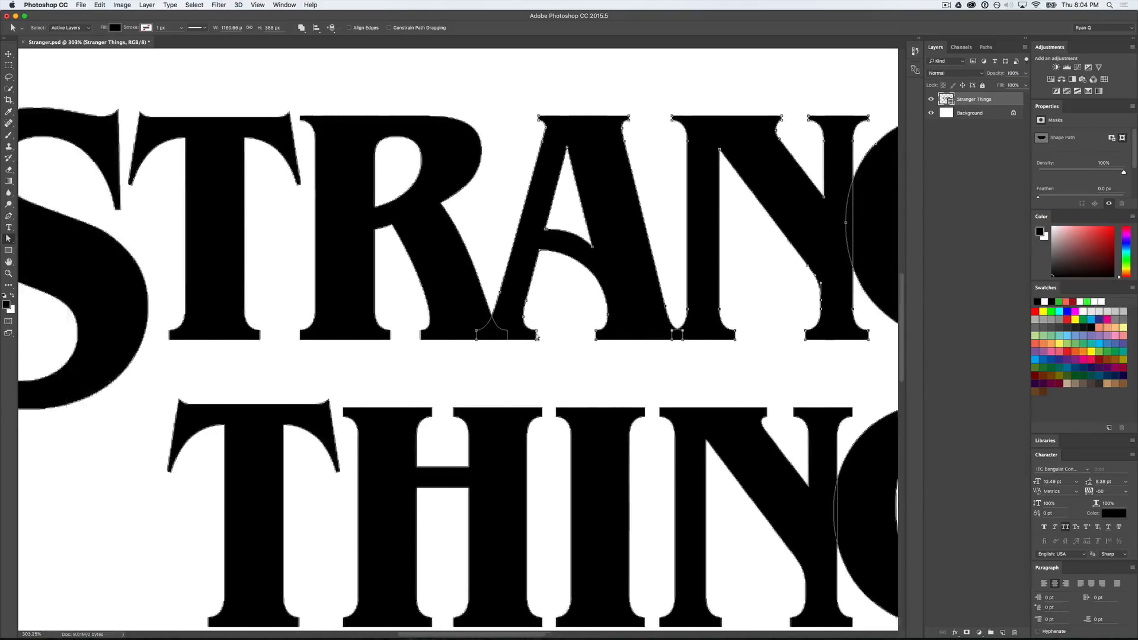
scroll(536, 337, "left", 1)
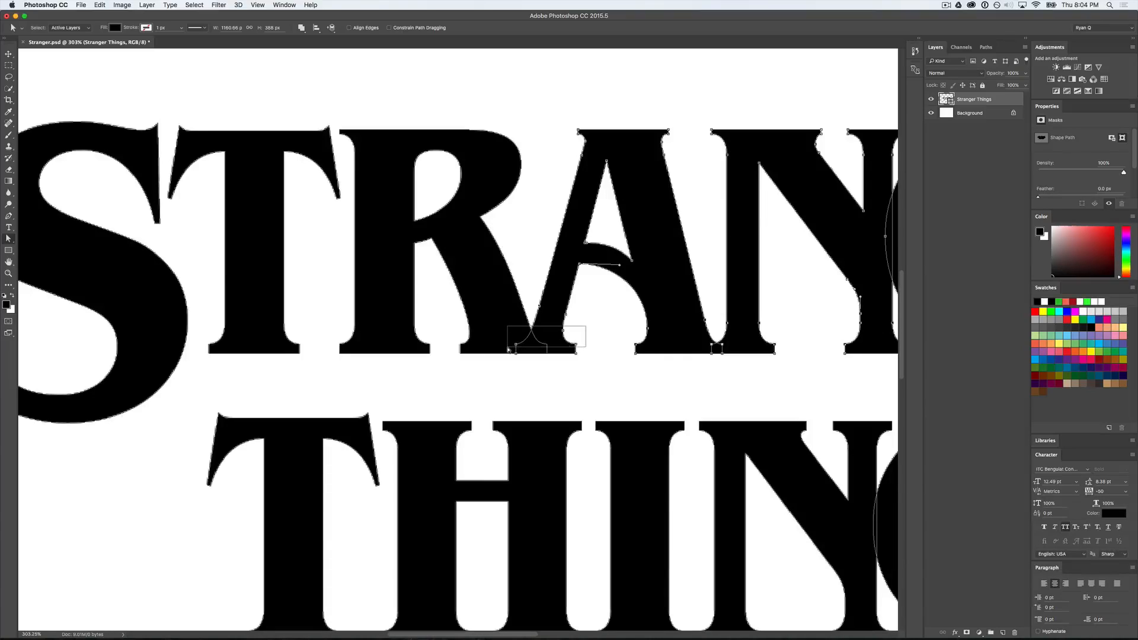
scroll(572, 329, "left", 3)
left_click(610, 350)
Step: Thin the lower serifs of the small R and the T in STRANGER by lowering the serifs' upper edge points
scroll(610, 350, "up", 1)
scroll(610, 350, "up", 6)
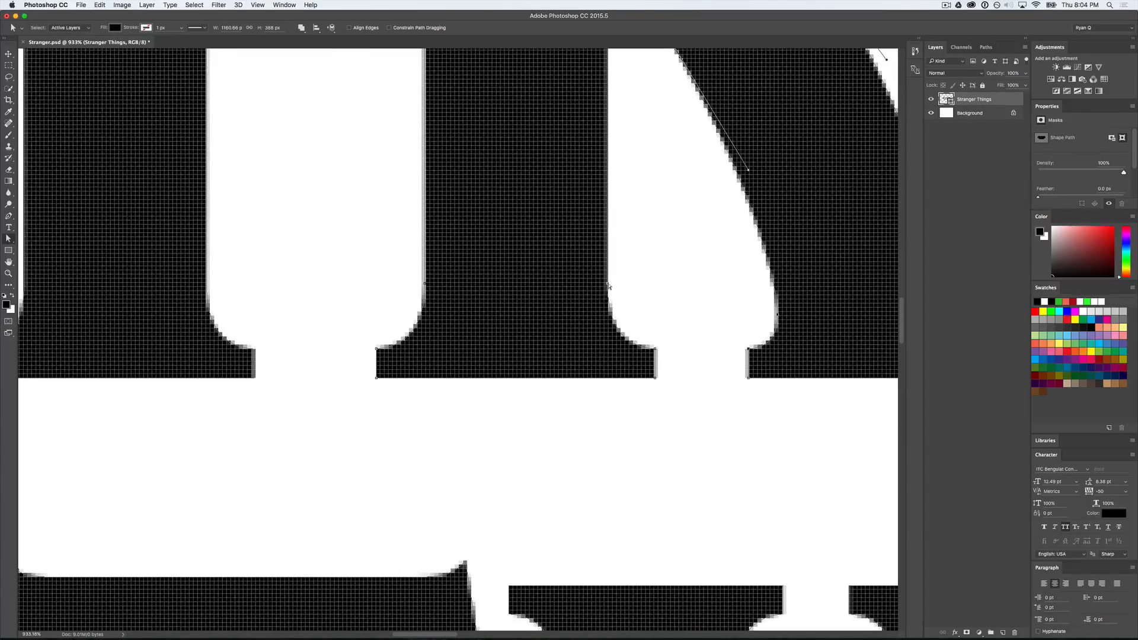
left_click_drag(666, 264, 575, 364)
left_click_drag(349, 267, 461, 361)
scroll(316, 347, "left", 5)
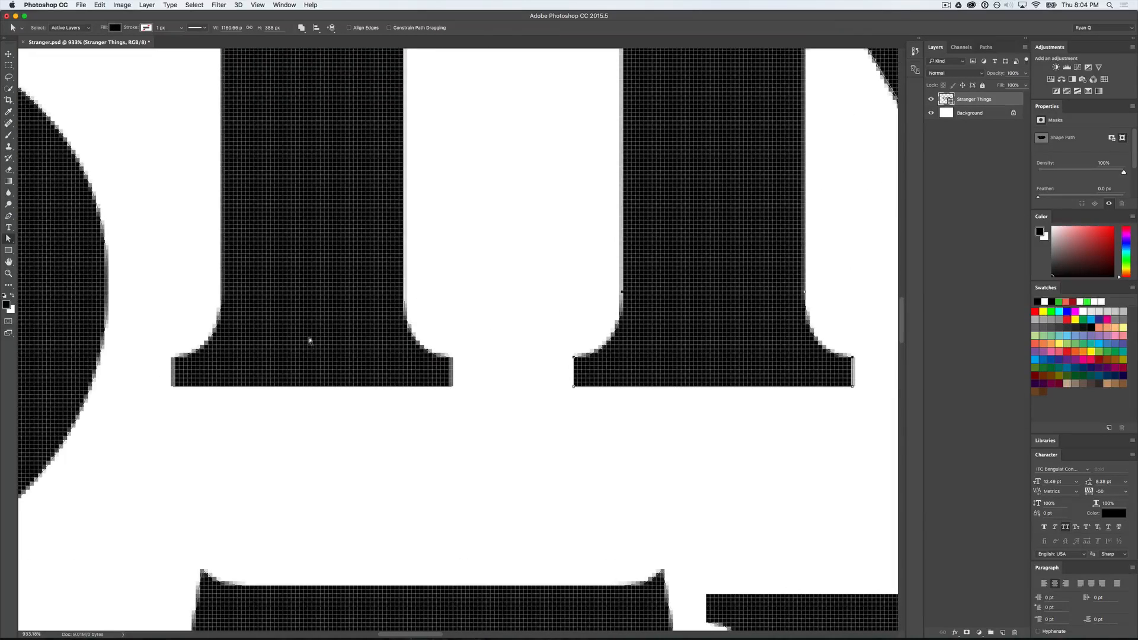
left_click_drag(466, 259, 377, 369)
left_click_drag(152, 269, 261, 366)
scroll(184, 376, "down", 6)
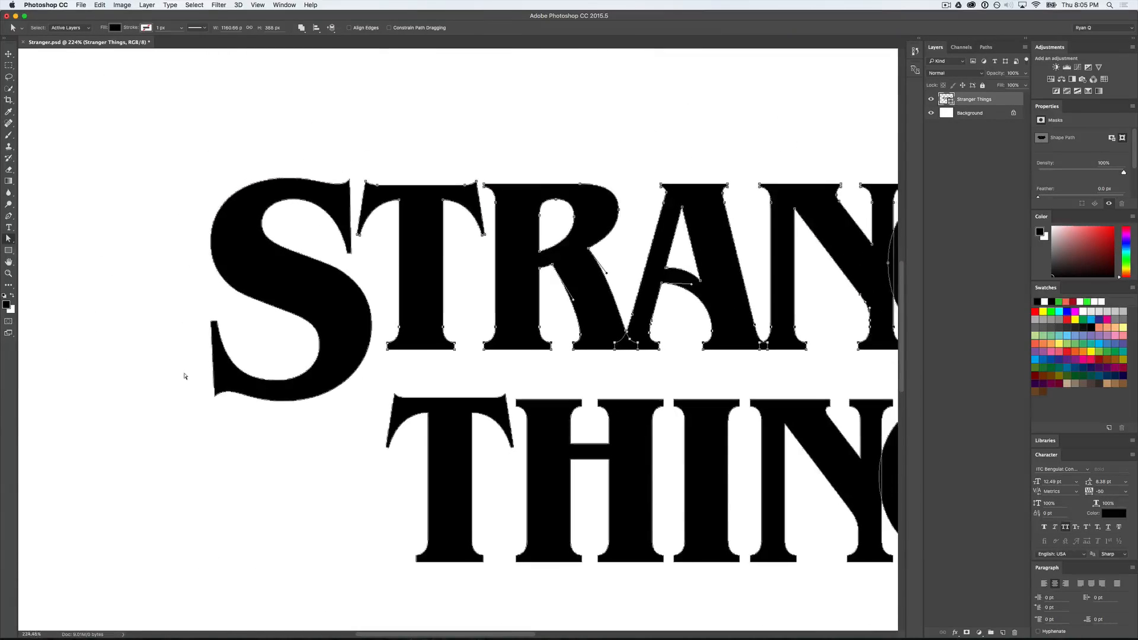
Step: Thin the upper serifs of the H, I and N in THINGS by raising the serifs' lower edge points
scroll(185, 376, "right", 8)
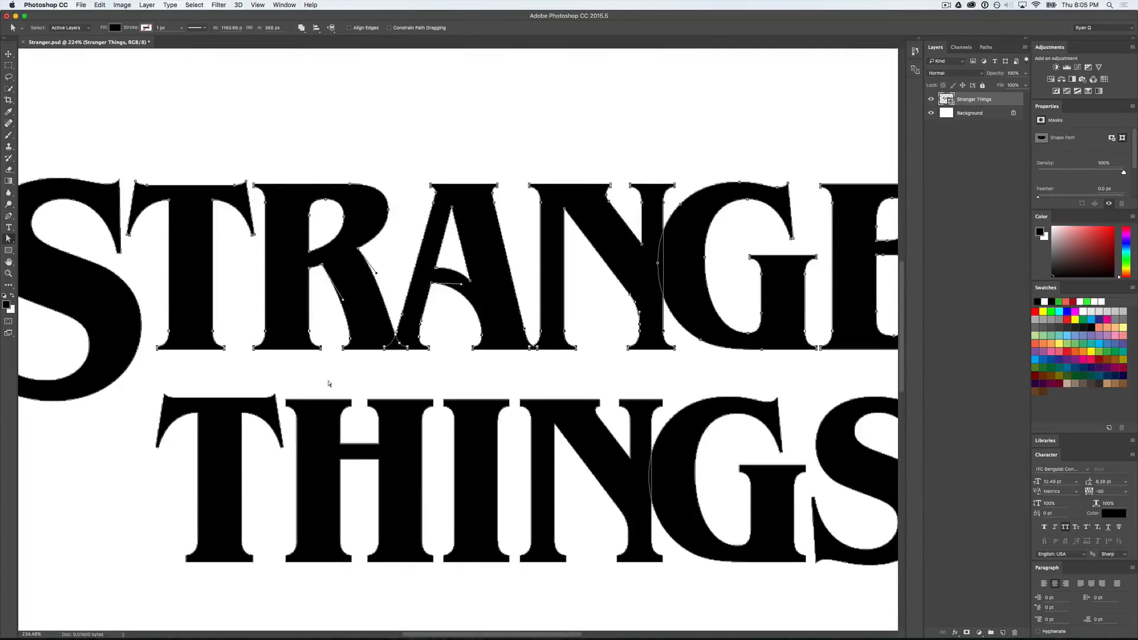
scroll(329, 384, "down", 3)
scroll(329, 384, "right", 1)
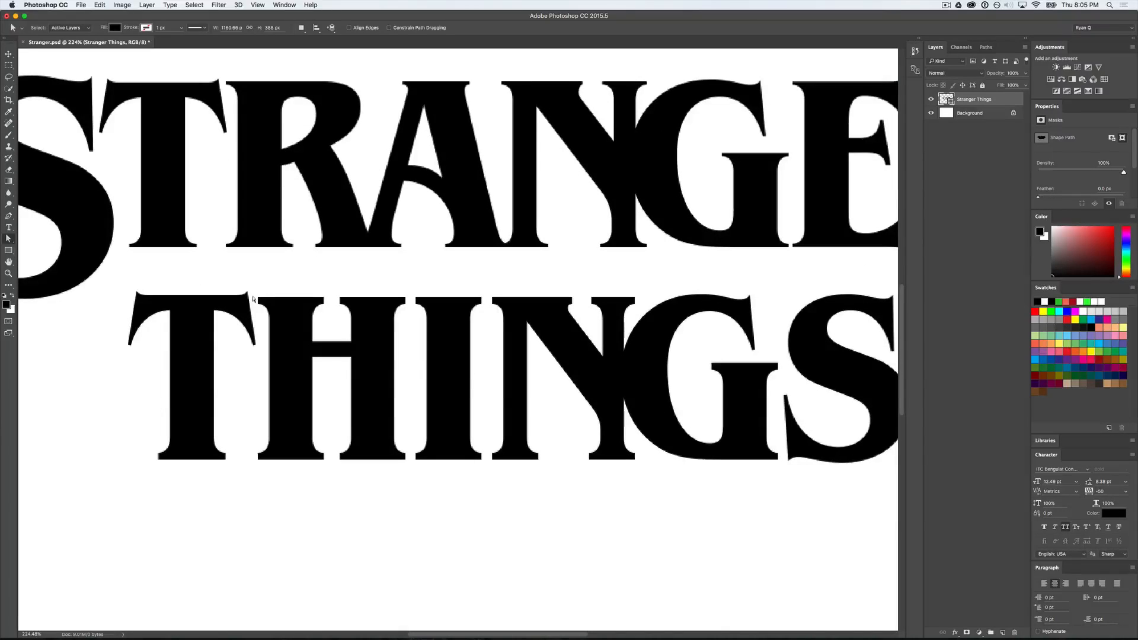
left_click(287, 326)
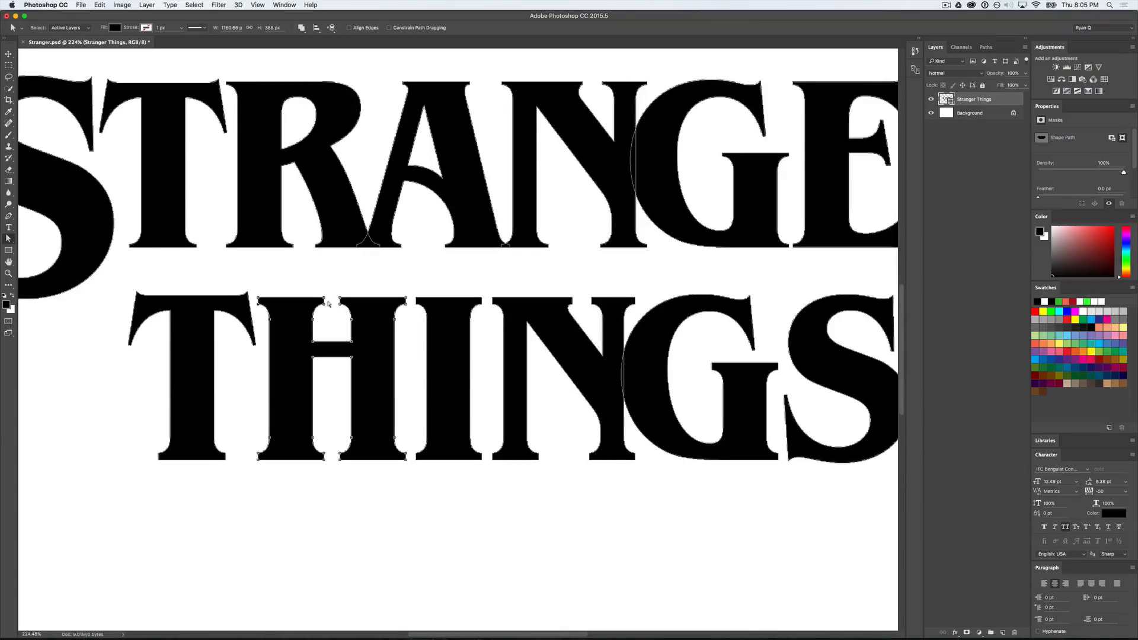
left_click_drag(333, 301, 513, 333)
Step: Thin the crossbar serif of the G and the lower serifs of the G, N, I, H and T in THINGS
scroll(622, 323, "right", 3)
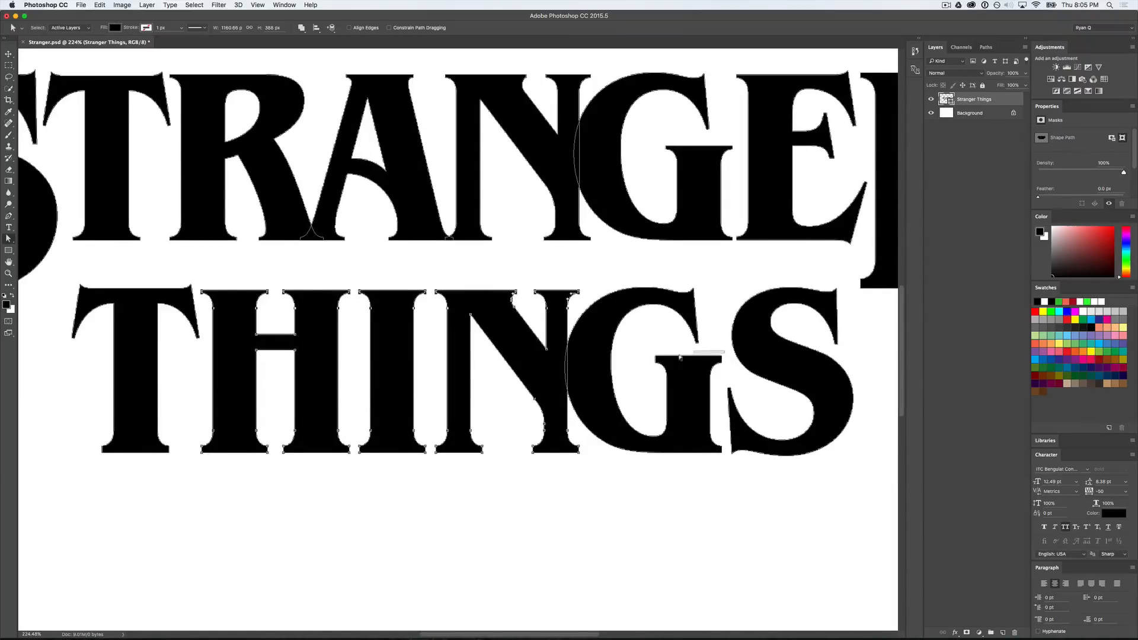
left_click(649, 363)
left_click_drag(533, 440, 527, 452)
left_click_drag(487, 430, 425, 458)
left_click_drag(428, 415, 93, 453)
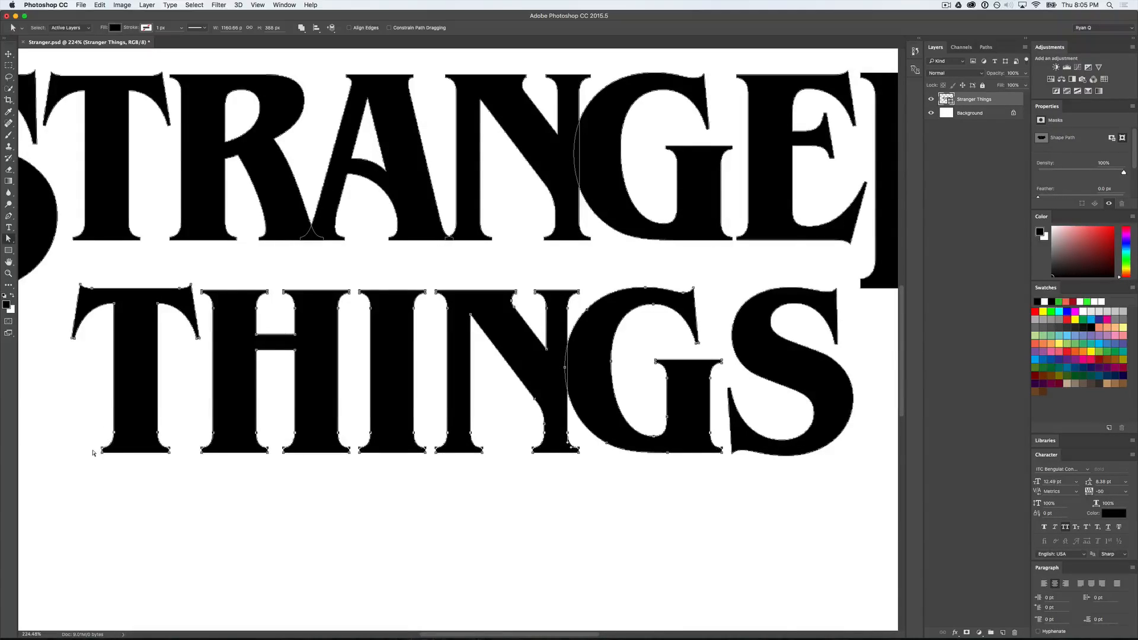
left_click(170, 381)
key("super+0")
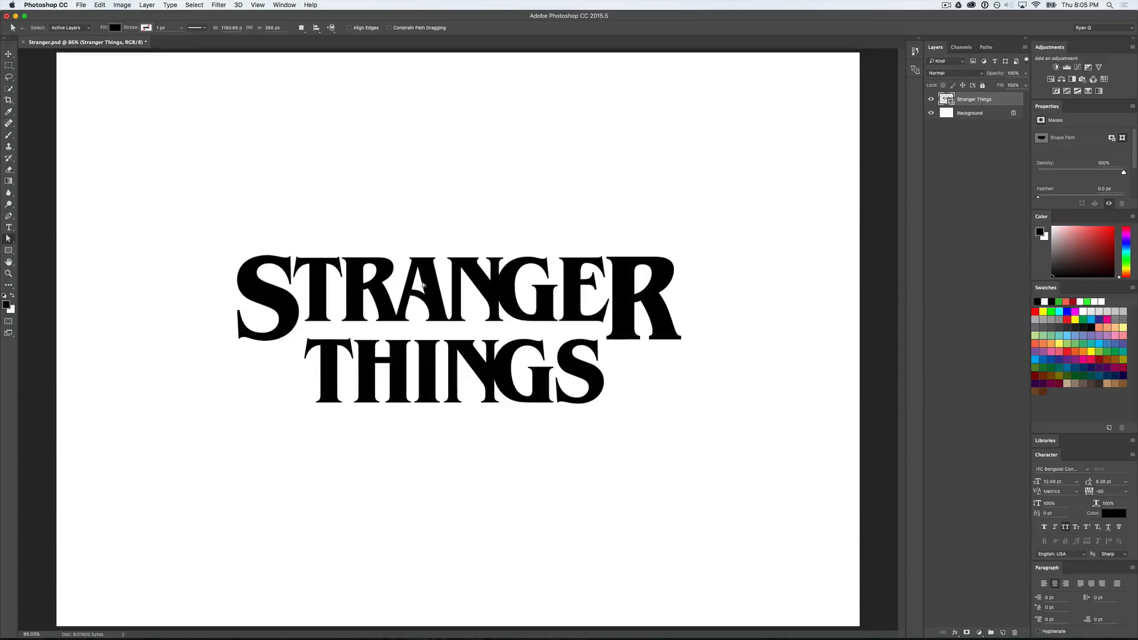
Step: Thin the lower serifs of the large R in STRANGER by lowering the serifs' upper edge points
scroll(269, 321, "up", 5)
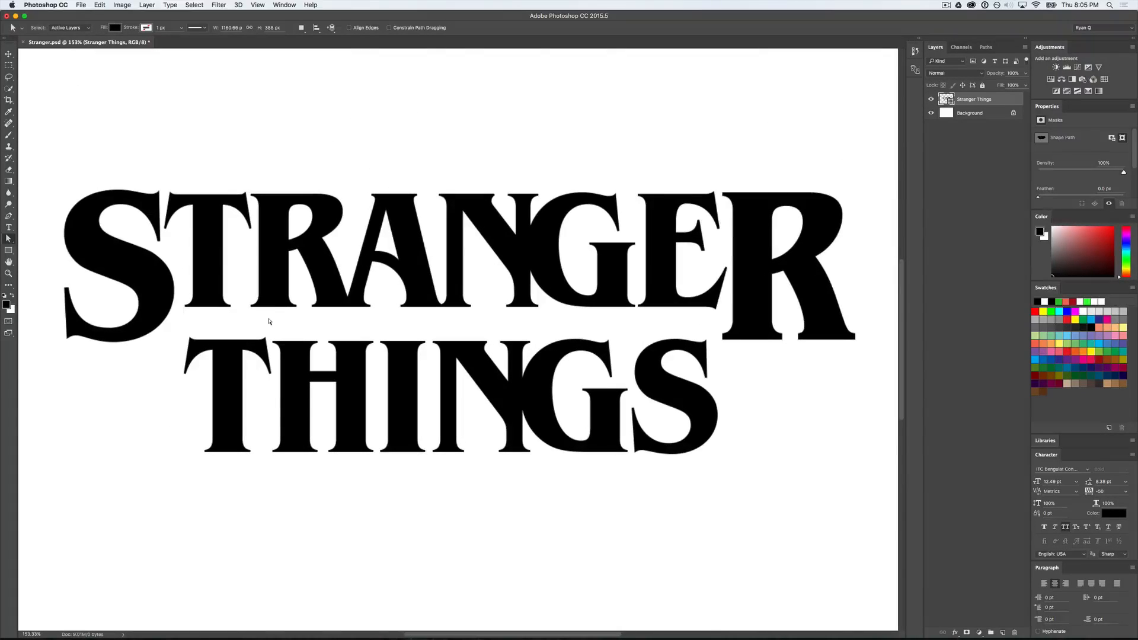
scroll(269, 322, "right", 5)
left_click_drag(474, 325, 620, 341)
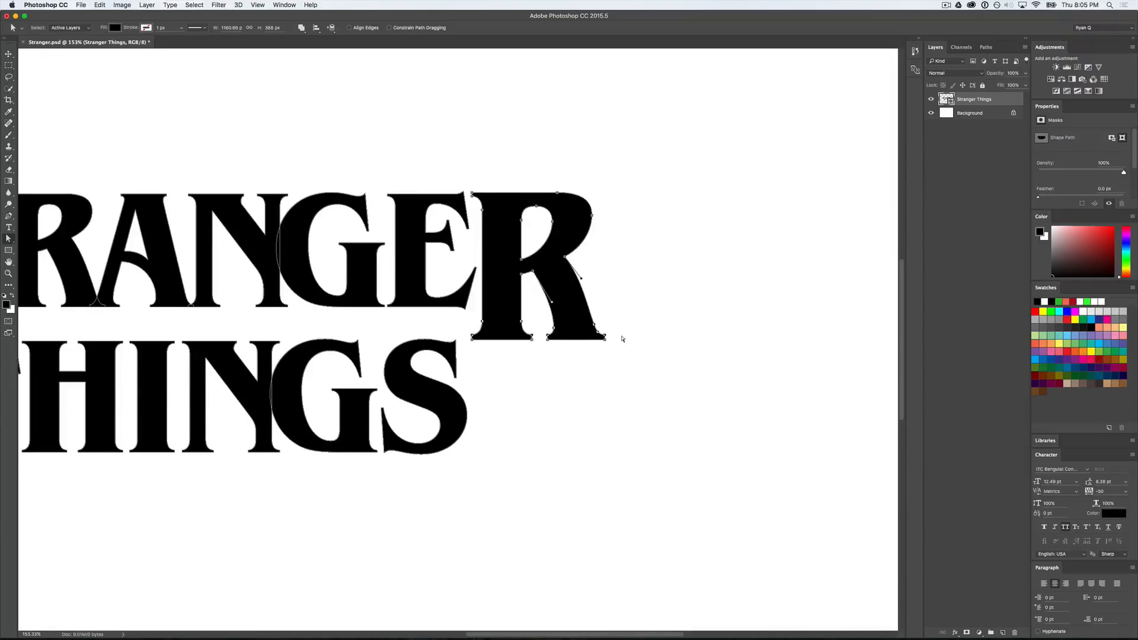
left_click(554, 389)
scroll(555, 386, "left", 2)
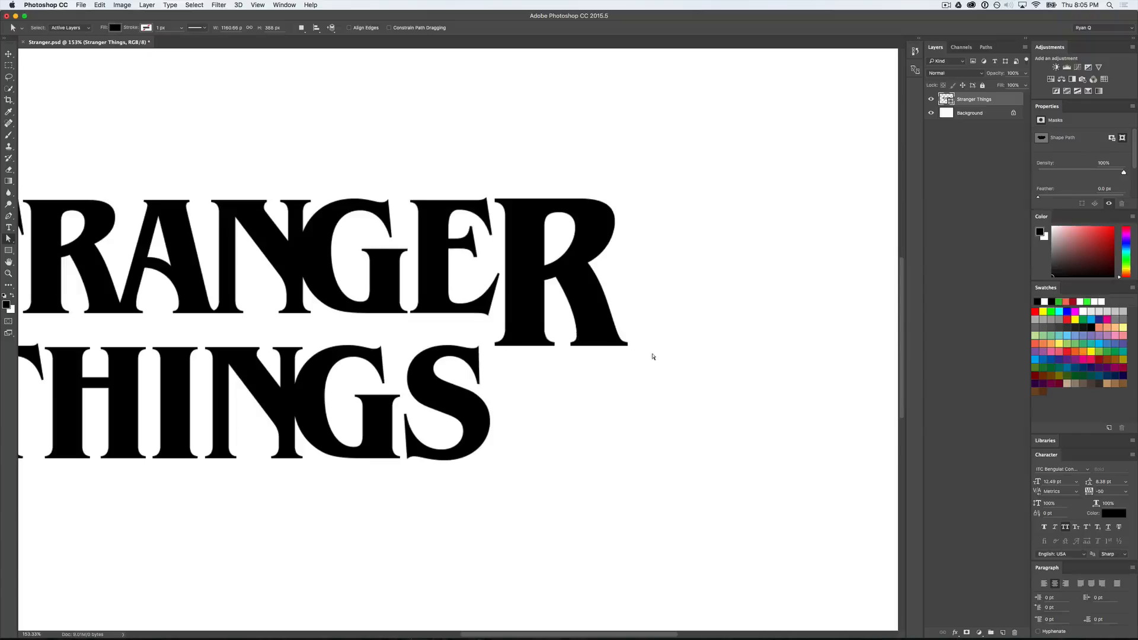
Step: Examine the large S, the serifs on both lines and the overlap between the N and G in THINGS
scroll(653, 356, "left", 10)
scroll(653, 356, "right", 5)
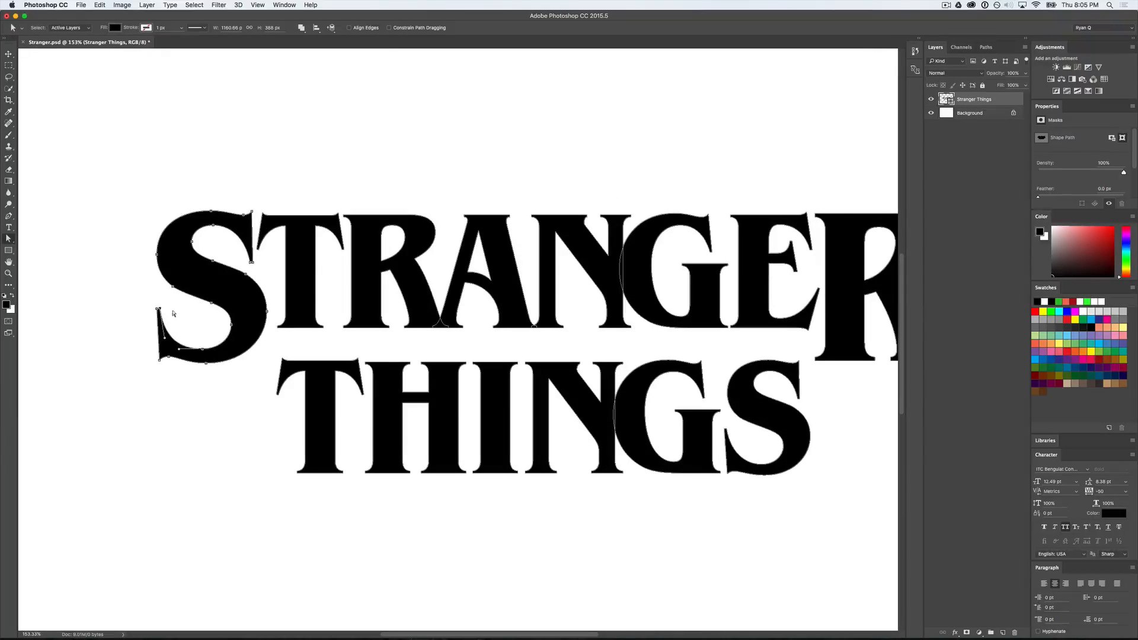
scroll(179, 315, "right", 3)
scroll(180, 315, "down", 2)
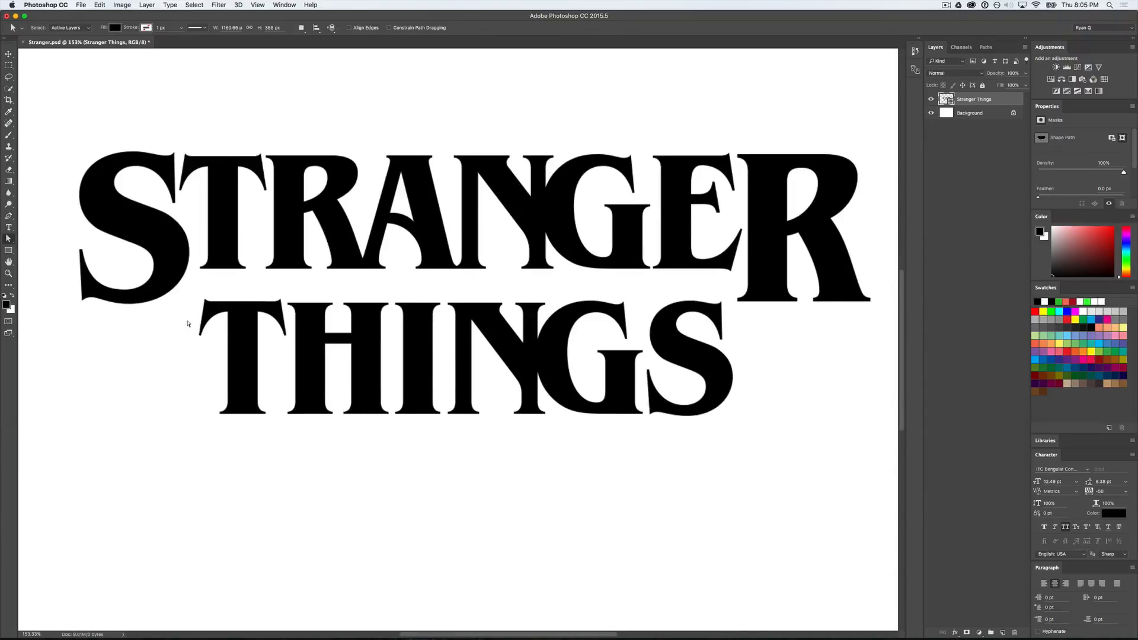
scroll(190, 320, "up", 5)
scroll(249, 296, "right", 2)
scroll(415, 323, "up", 3)
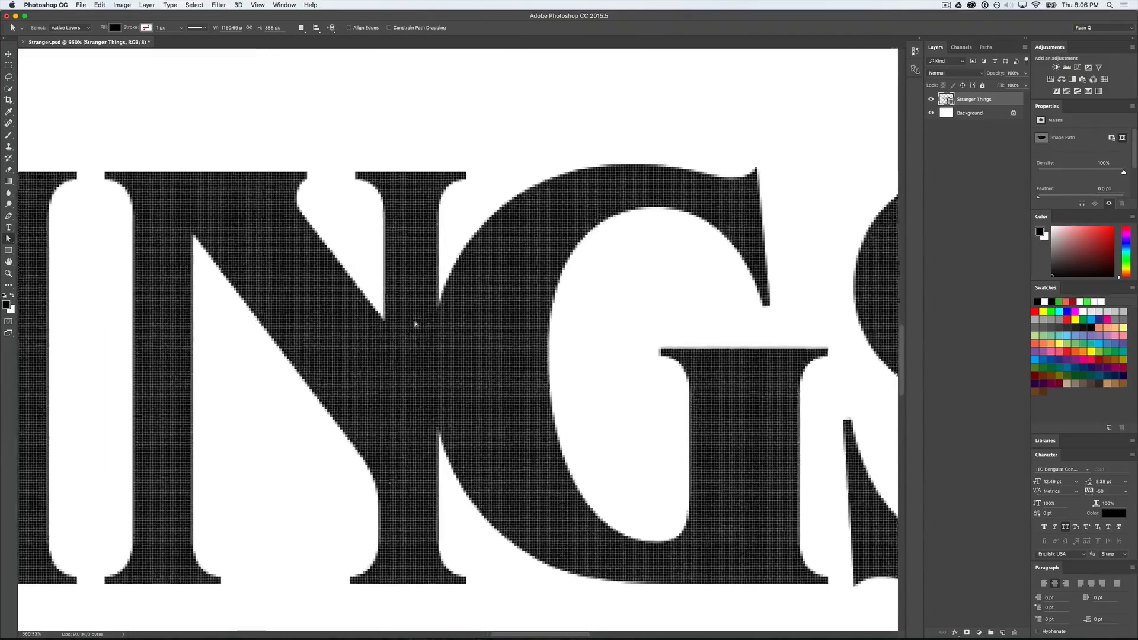
scroll(415, 323, "down", 5)
scroll(415, 324, "down", 2)
scroll(439, 325, "up", 1)
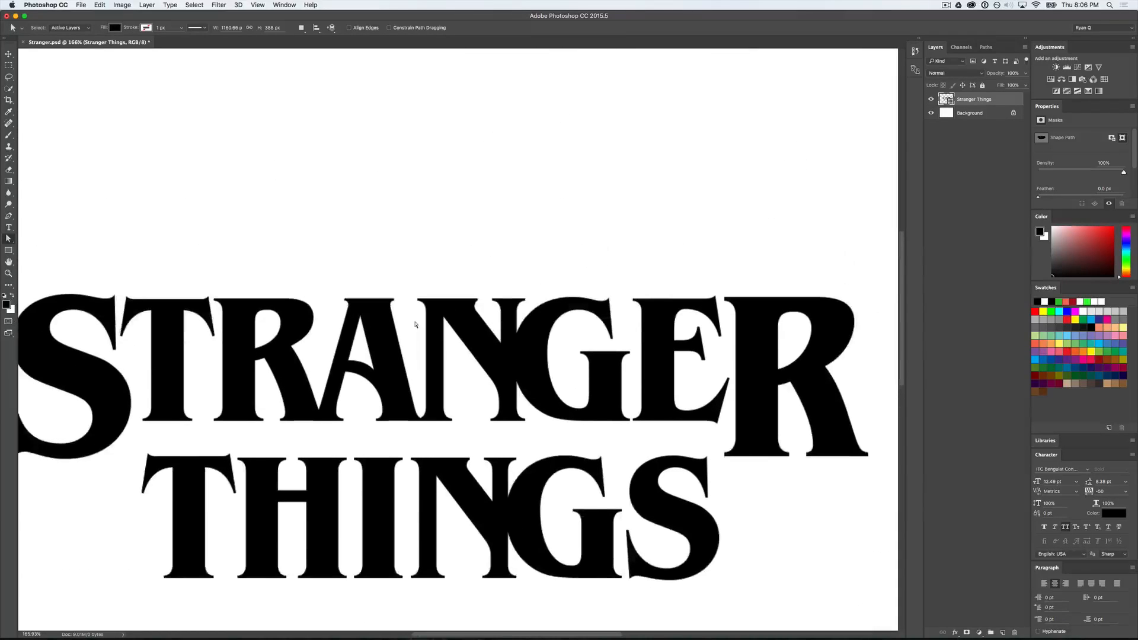
scroll(526, 323, "down", 5)
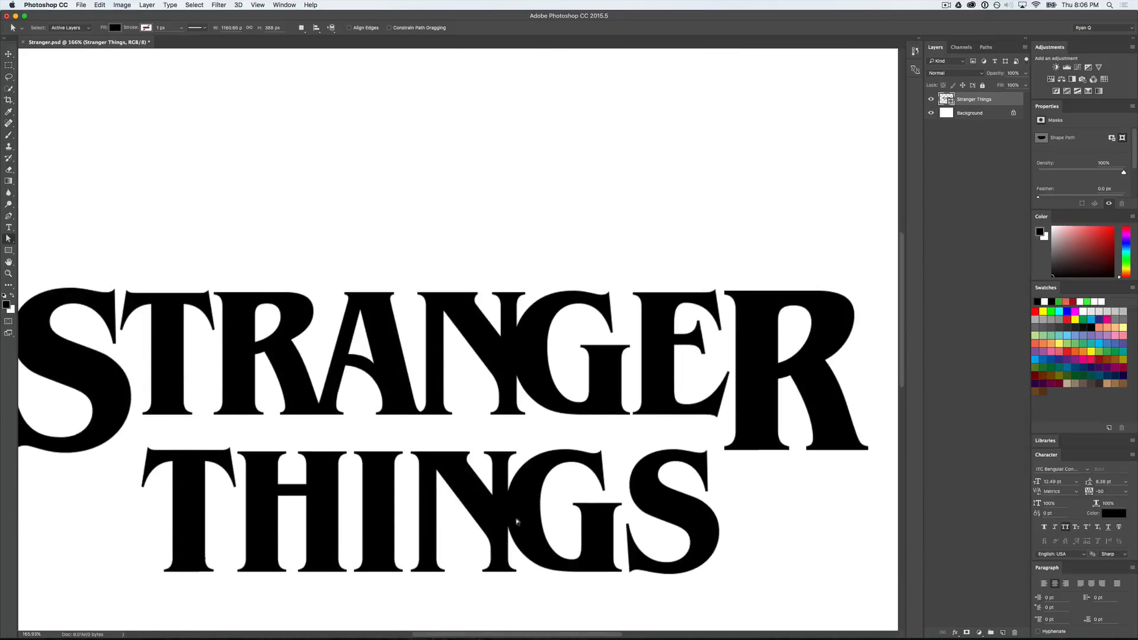
Step: Change the fill of the Stranger Things shape layer to magenta
scroll(518, 416, "up", 5)
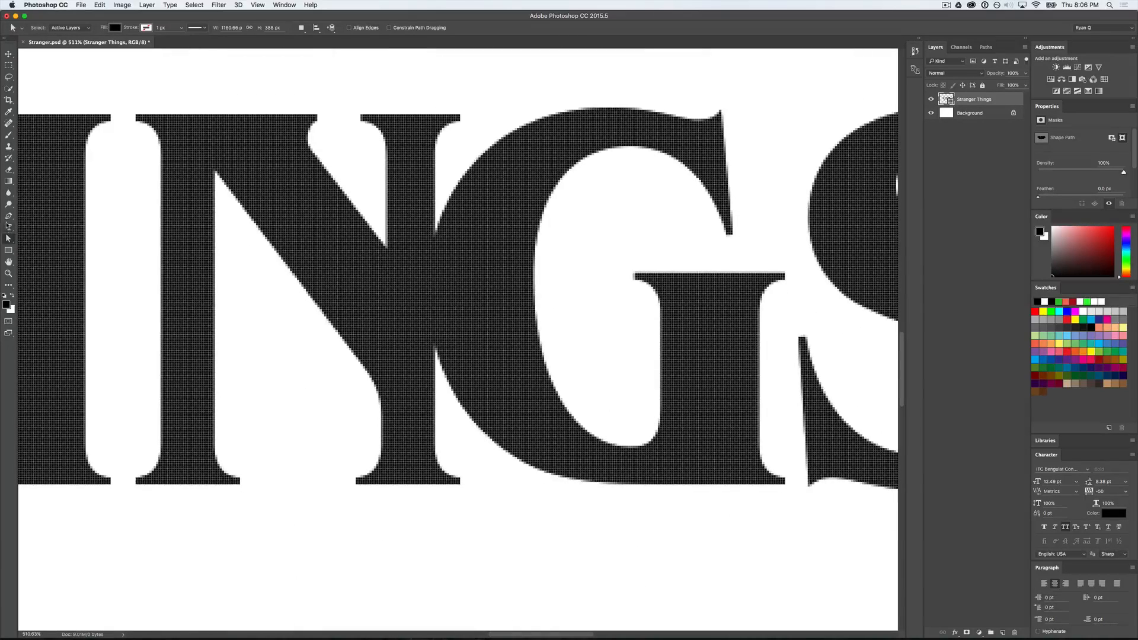
left_click(9, 251)
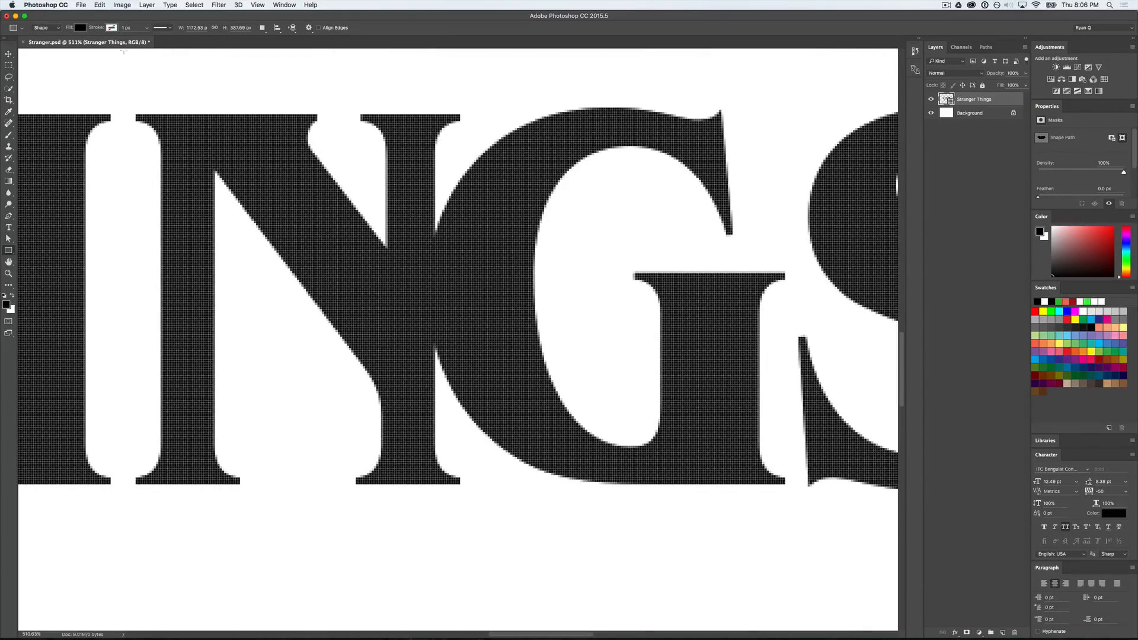
left_click(80, 28)
left_click(78, 85)
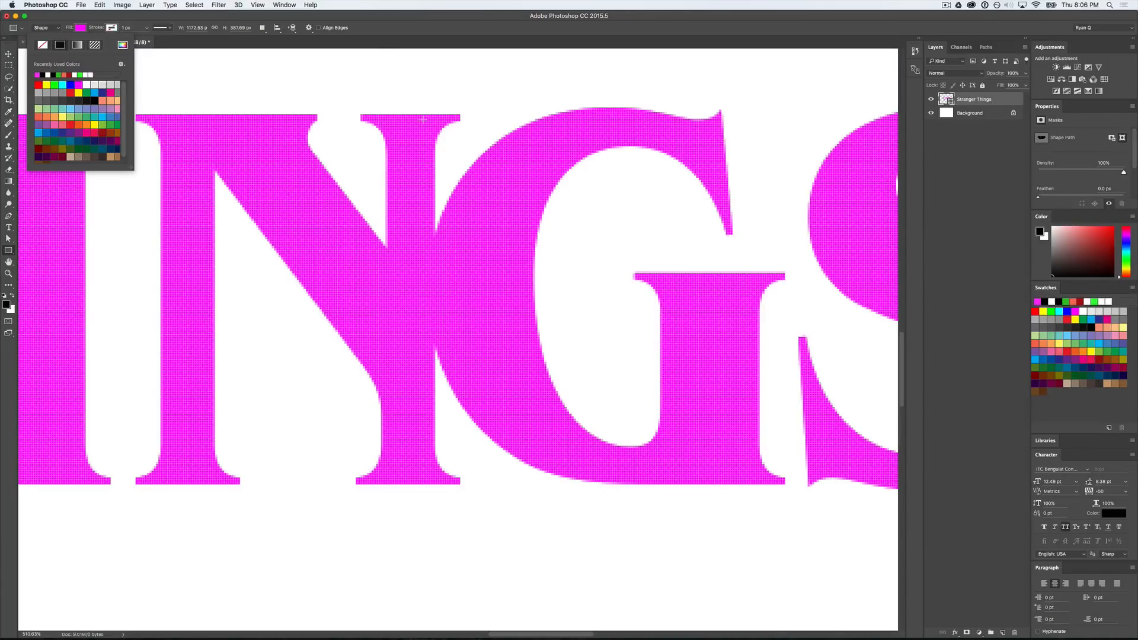
key("Escape")
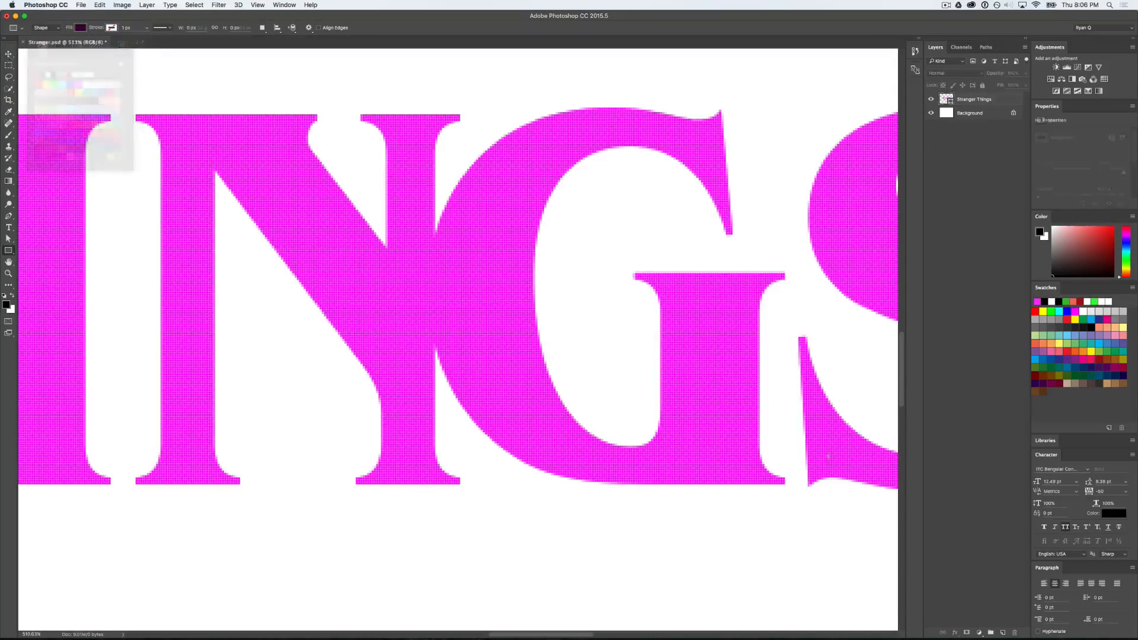
Step: Draw a black rectangle about 12 × 122 px along the N–G overlap in THINGS and duplicate it onto the N–G overlap in STRANGER
left_click_drag(436, 155, 461, 431)
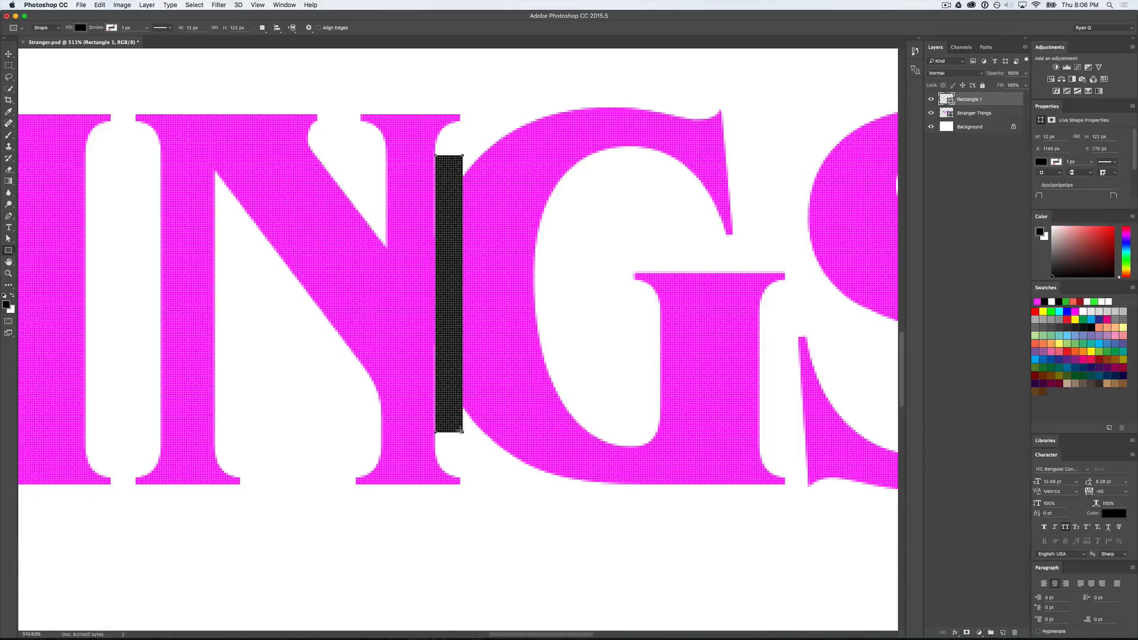
scroll(460, 352, "down", 10)
key("v")
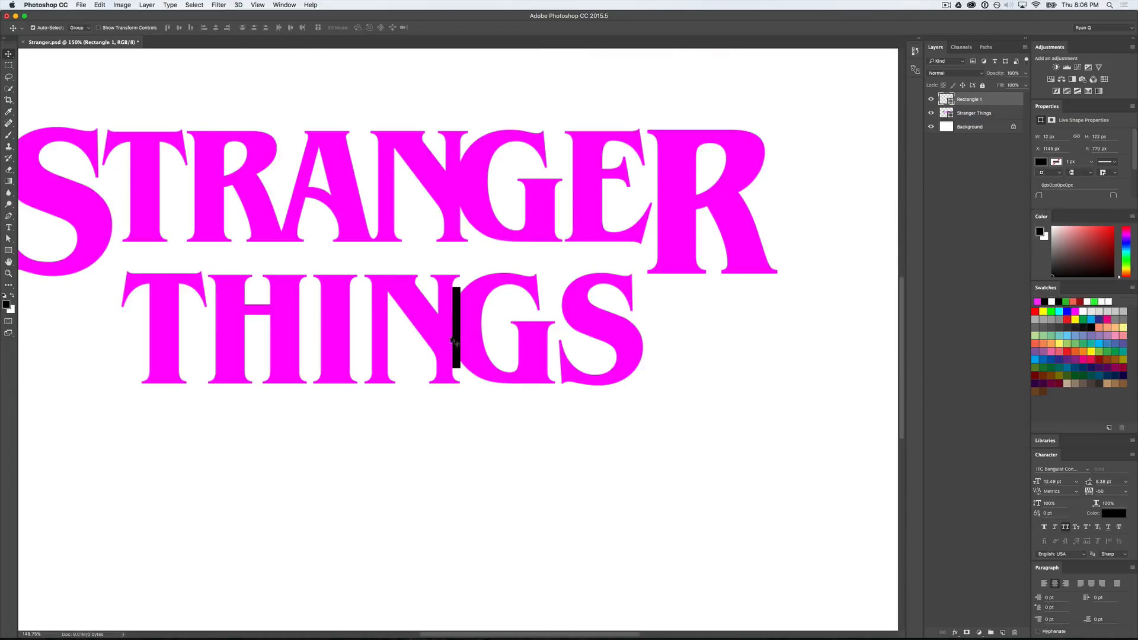
left_click_drag(457, 329, 468, 194)
scroll(468, 194, "up", 3)
scroll(469, 194, "up", 5)
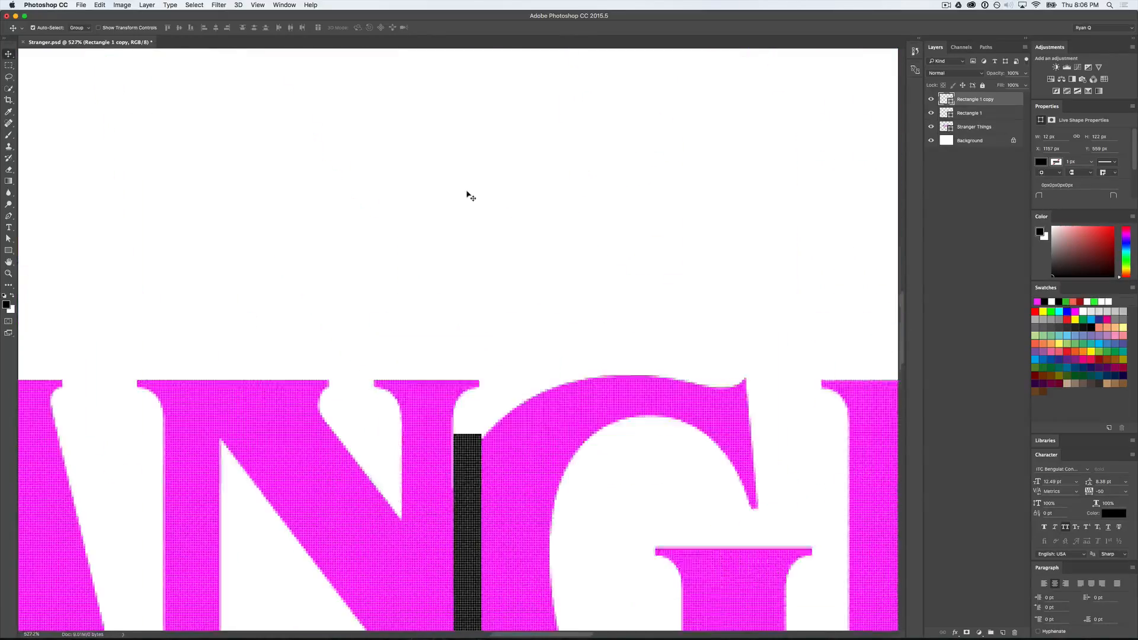
scroll(468, 195, "down", 2)
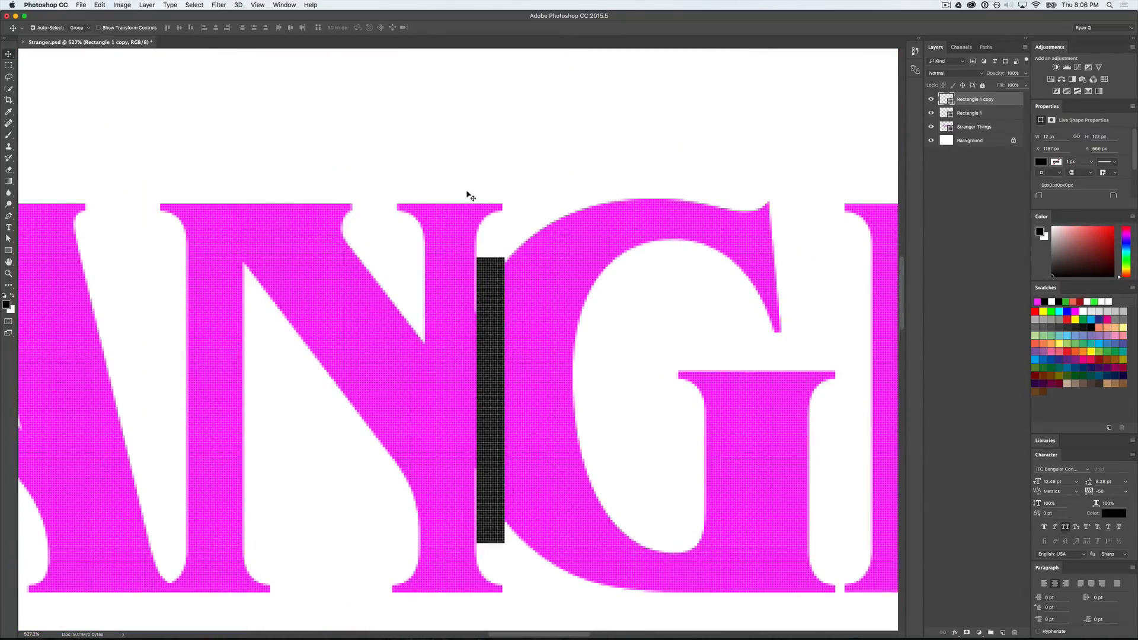
left_click(511, 229)
Step: Move the N–G rectangle's path in THINGS from its own layer into the Stranger Things shape layer
scroll(502, 330, "down", 5)
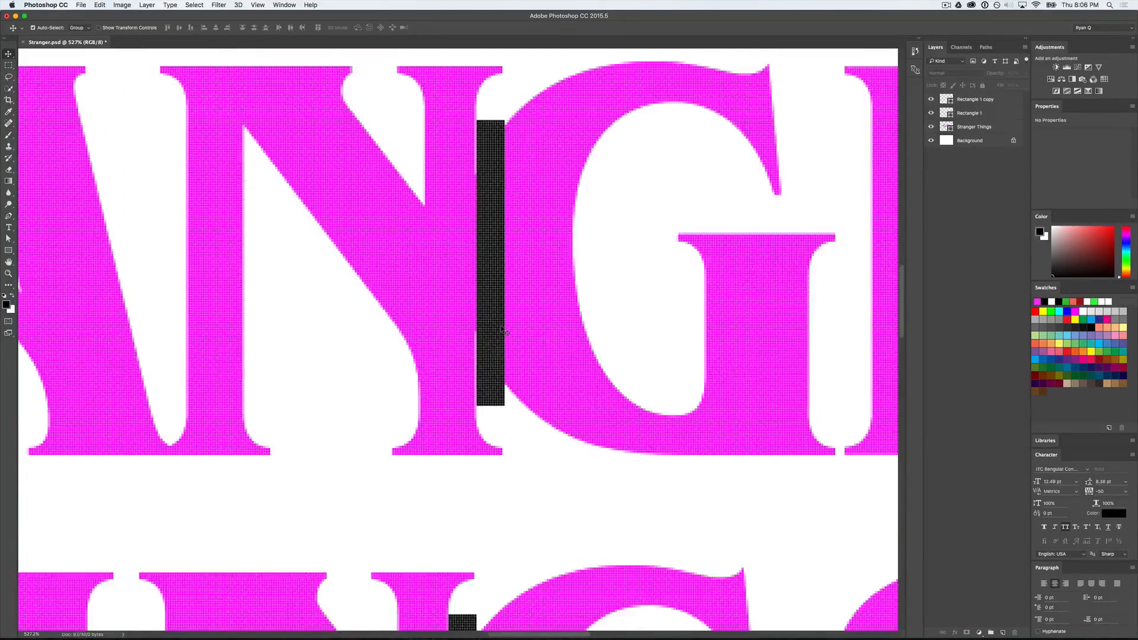
scroll(502, 330, "down", 5)
scroll(502, 330, "down", 2)
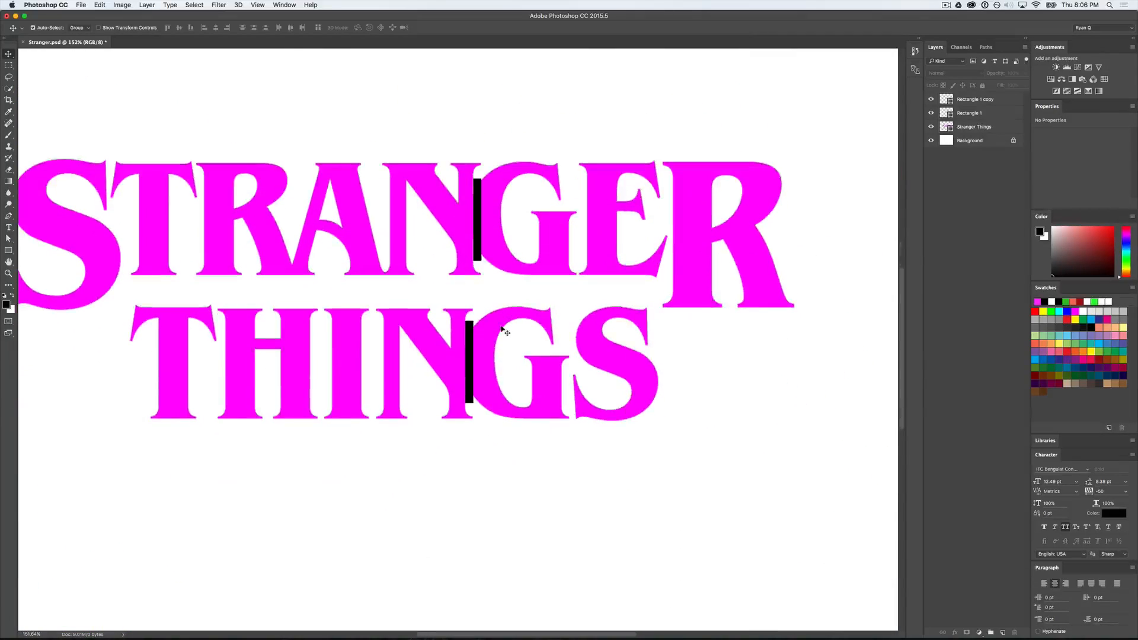
scroll(503, 330, "up", 5)
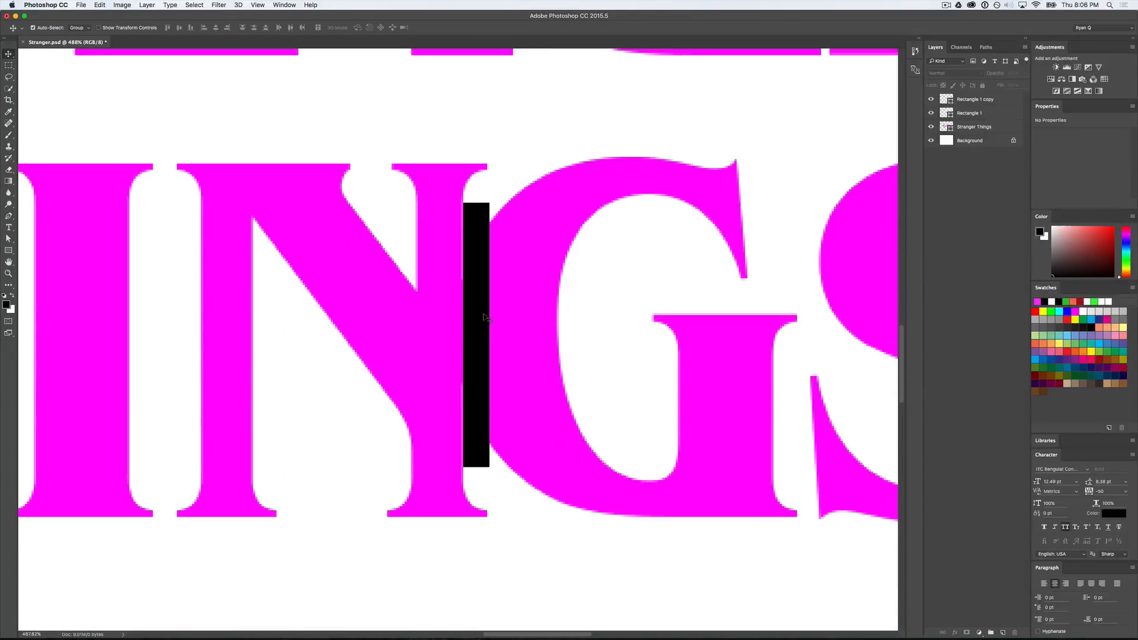
left_click(484, 317)
key("a")
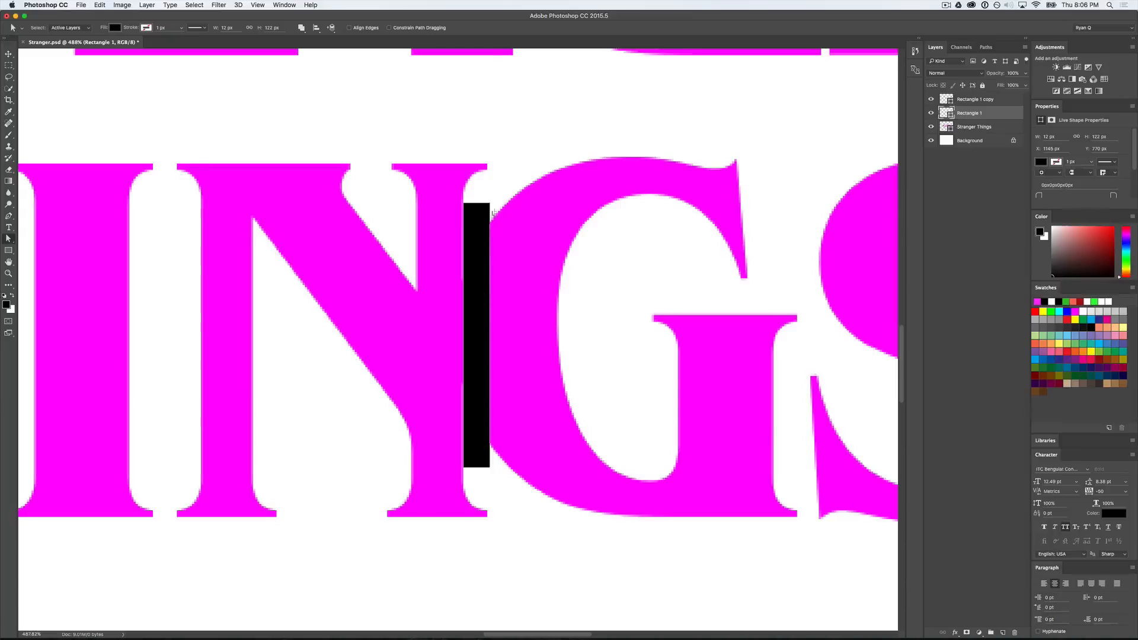
left_click_drag(536, 157, 381, 494)
left_click_drag(537, 163, 389, 511)
left_click(584, 145)
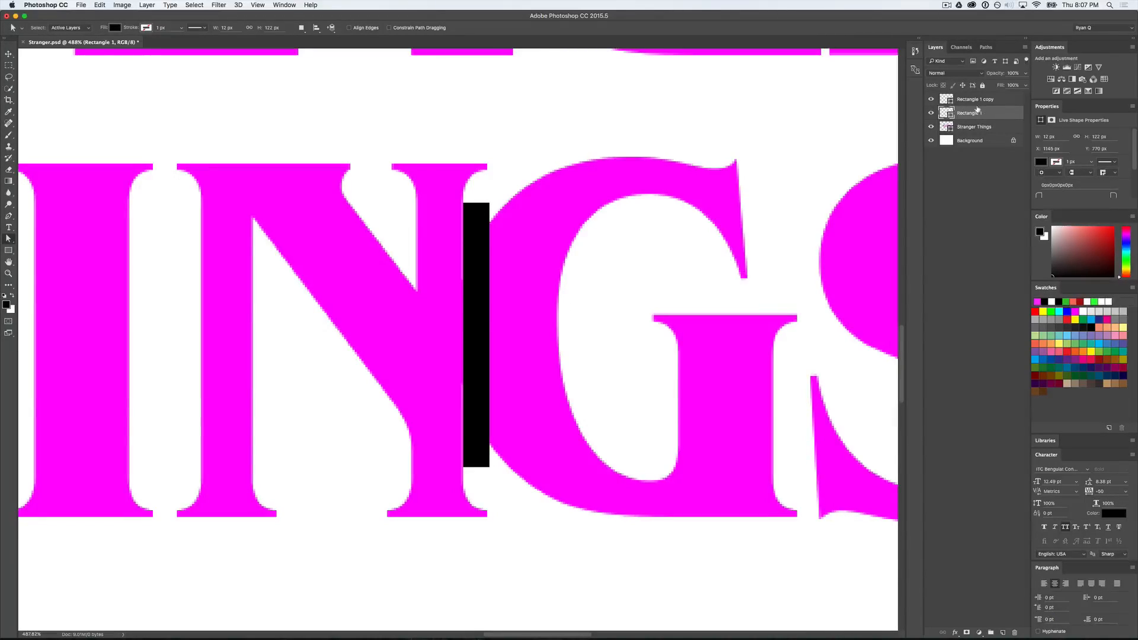
key("super+e")
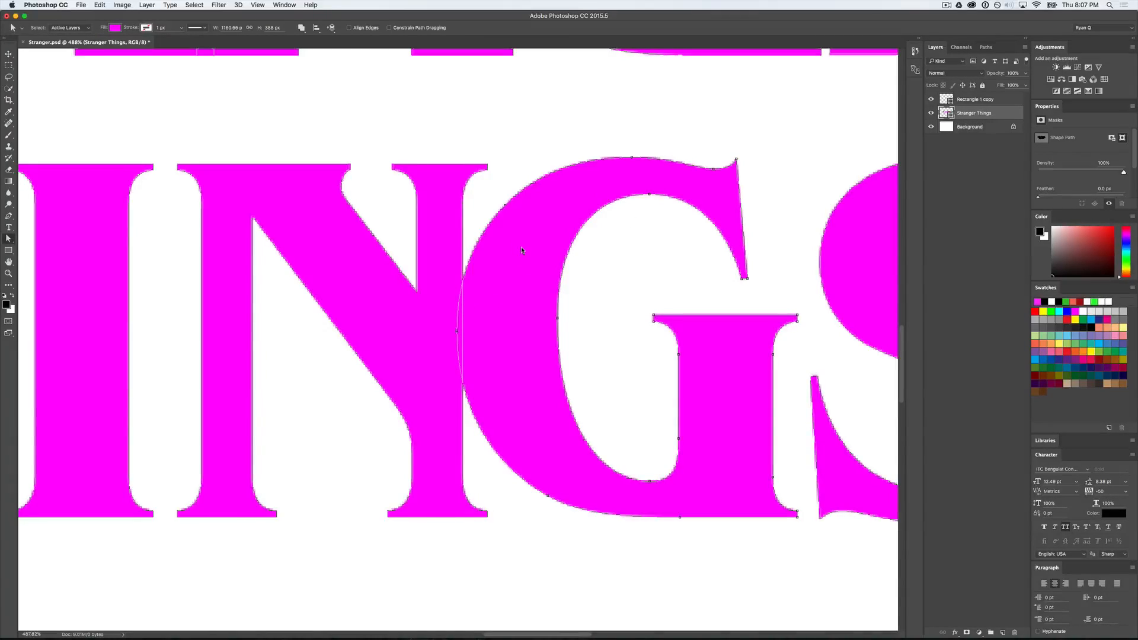
key("super+v")
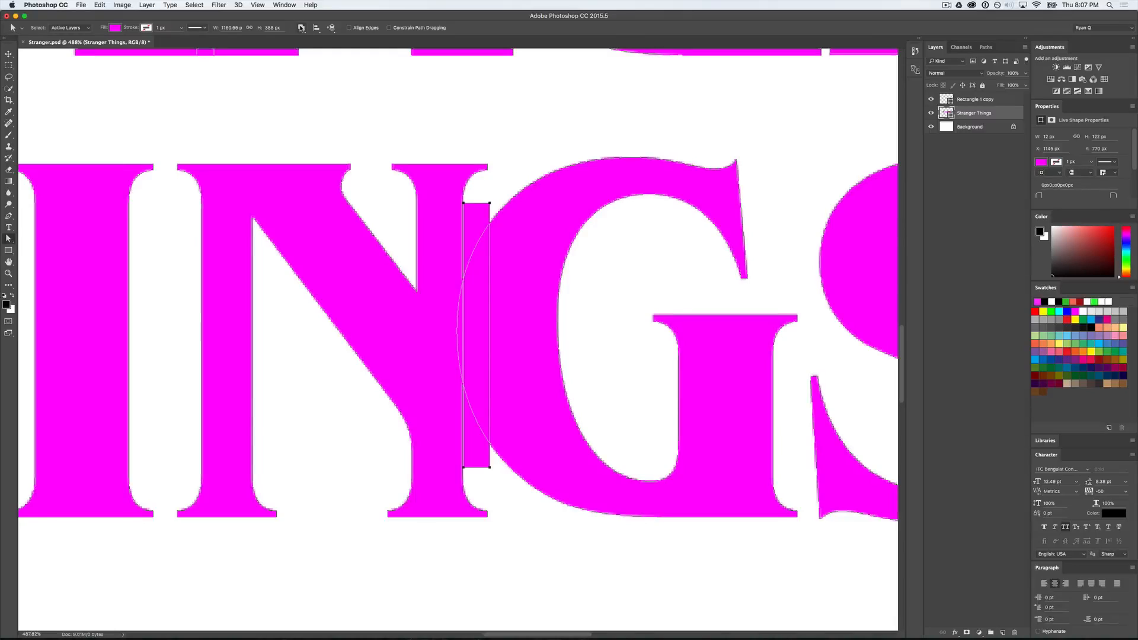
Step: Subtract the rectangle from the THINGS lettering with Subtract Front Shape to cut a gap between N and G
left_click(300, 28)
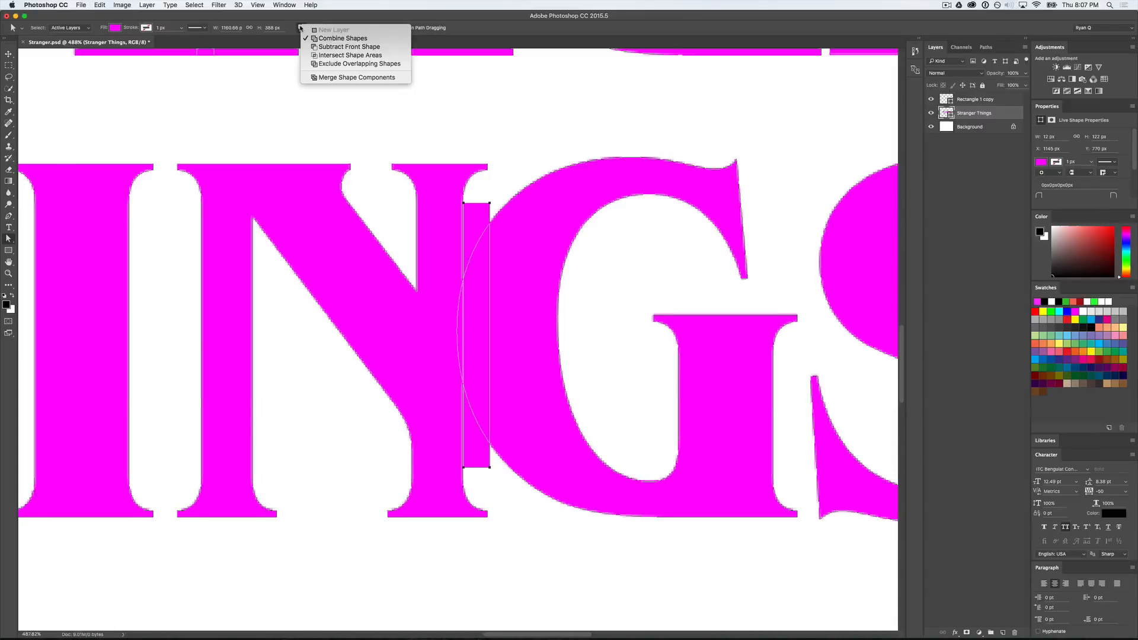
left_click(326, 47)
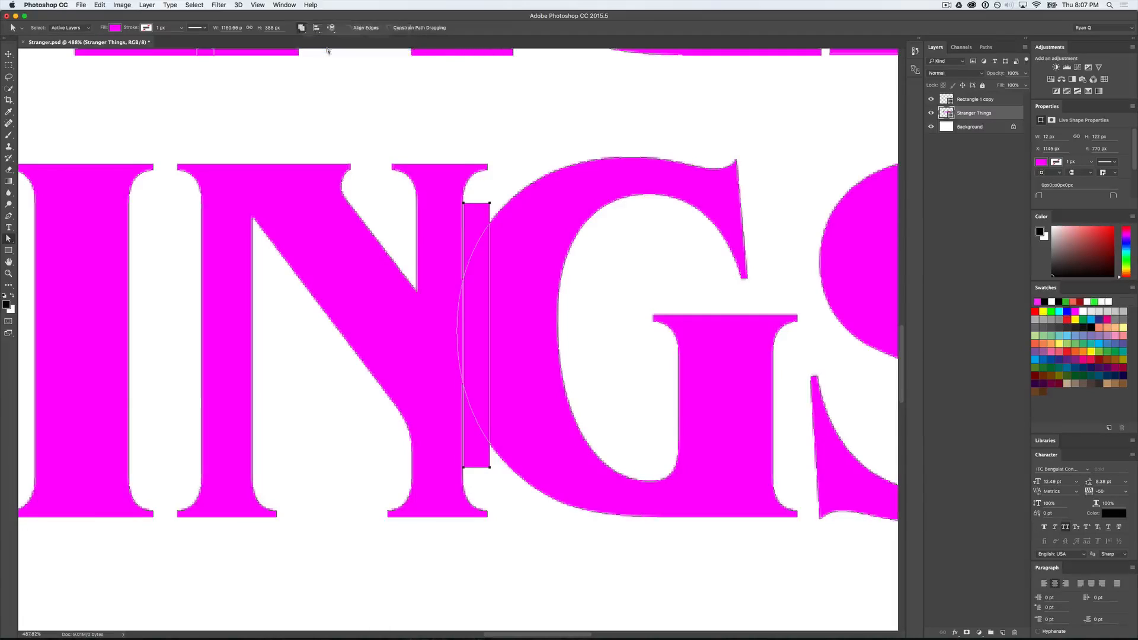
left_click(576, 139)
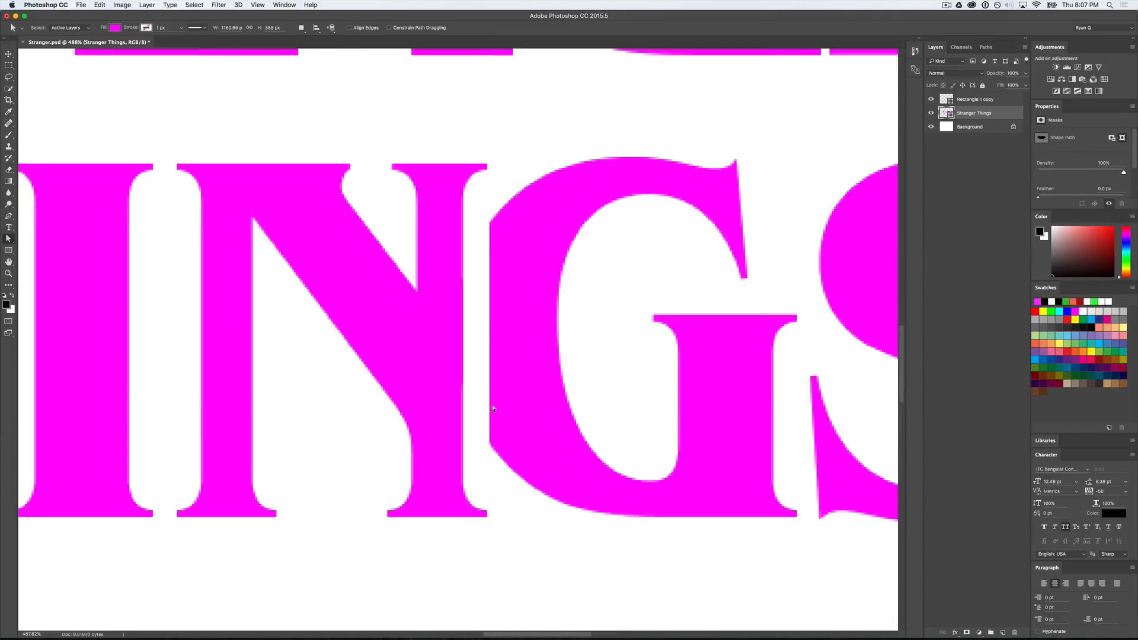
key("super+0")
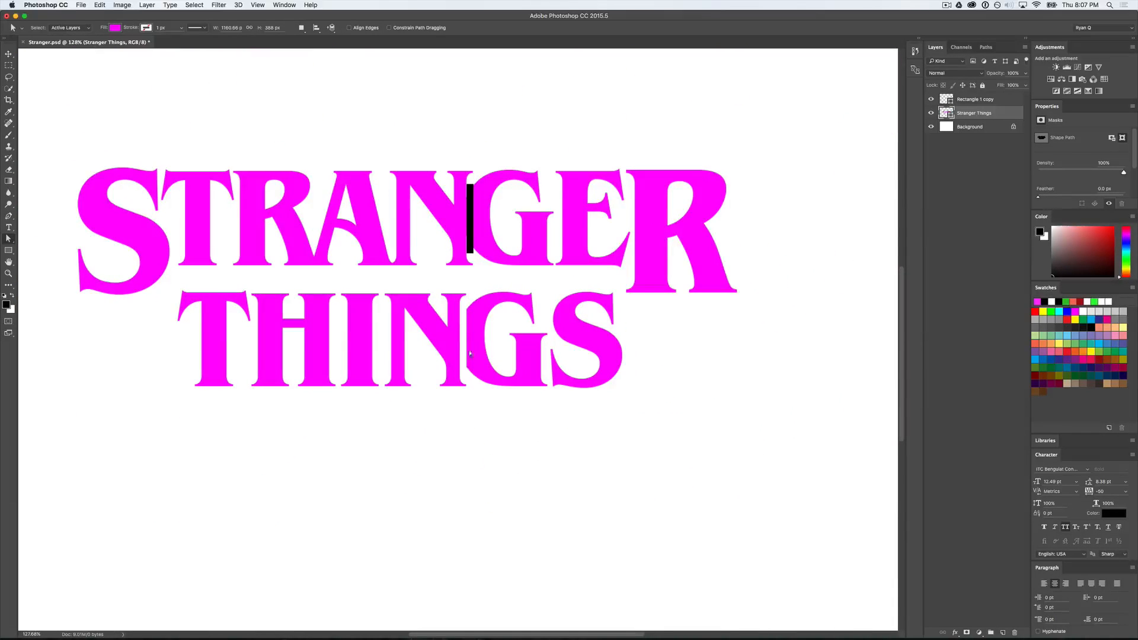
Step: Move the N–G rectangle's path in STRANGER from the Rectangle 1 copy layer into the Stranger Things shape layer
scroll(471, 383, "up", 8)
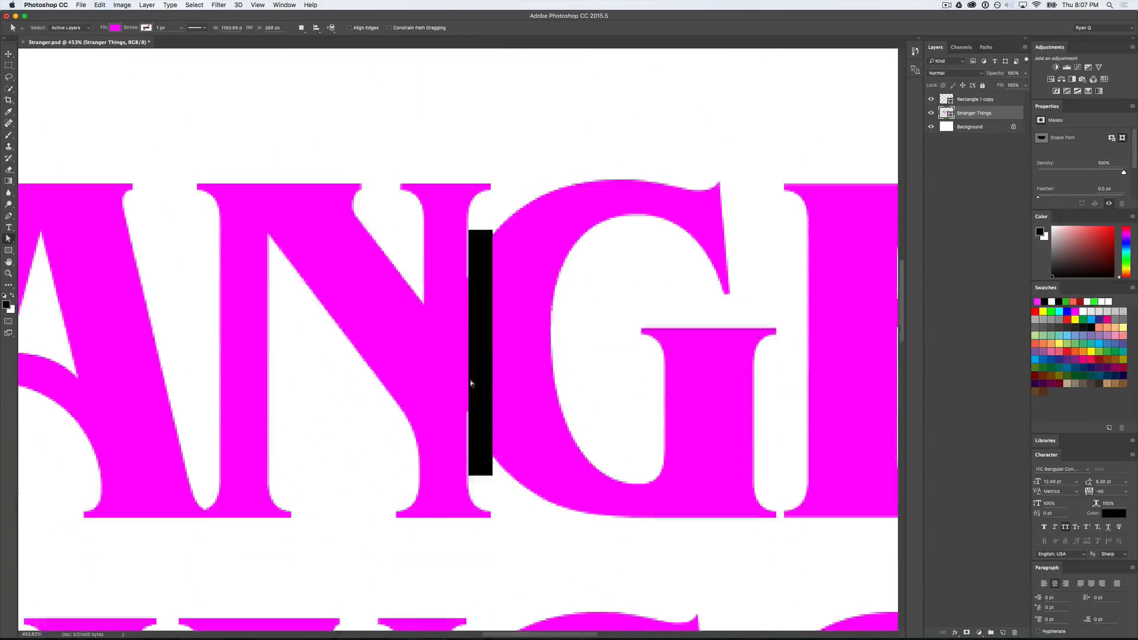
scroll(471, 383, "down", 1)
left_click(484, 339)
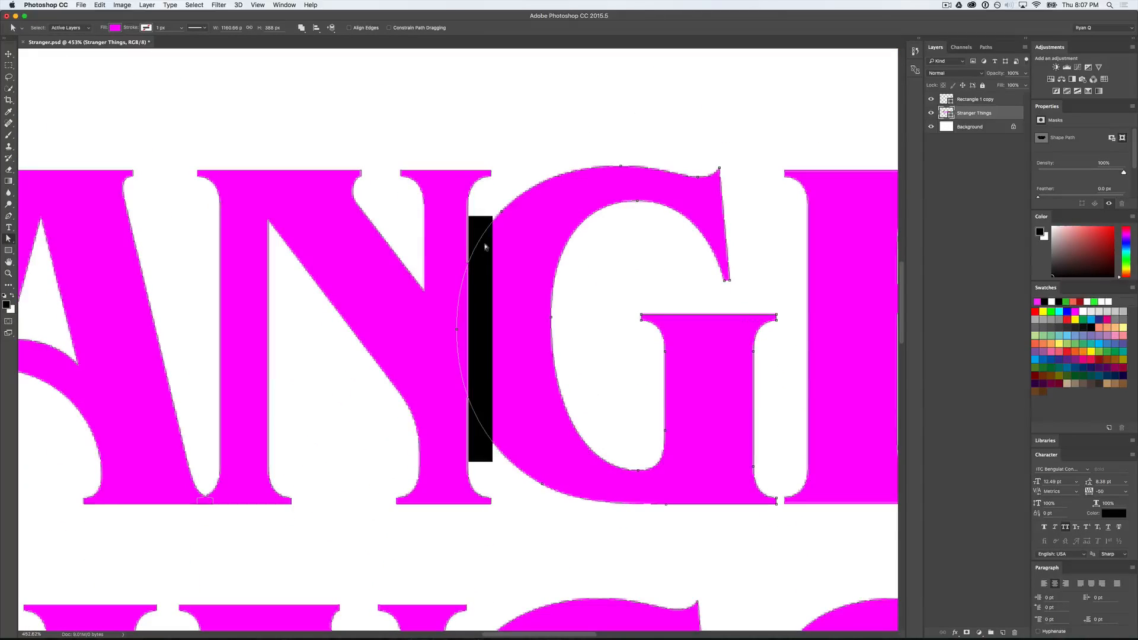
left_click(939, 100)
left_click_drag(518, 197, 400, 487)
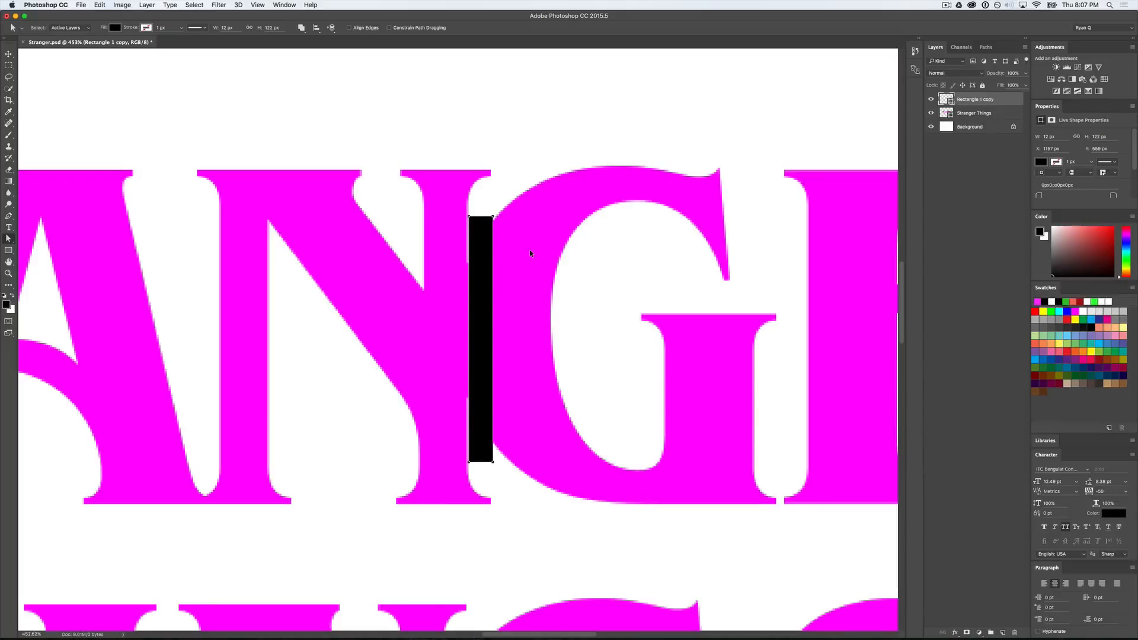
key("super+e")
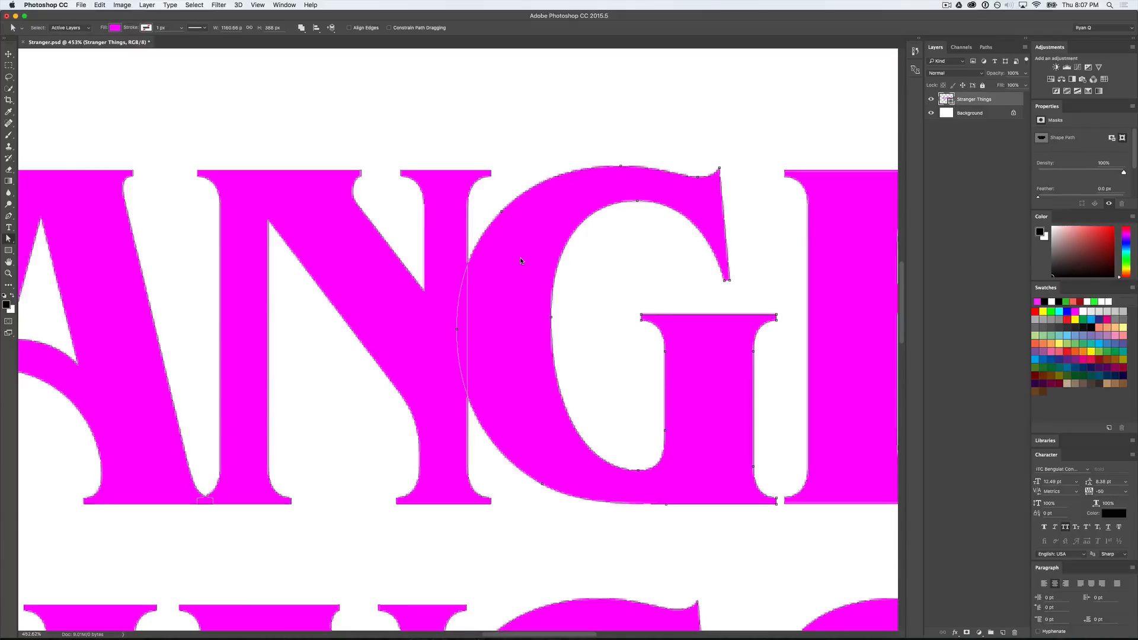
key("super+v")
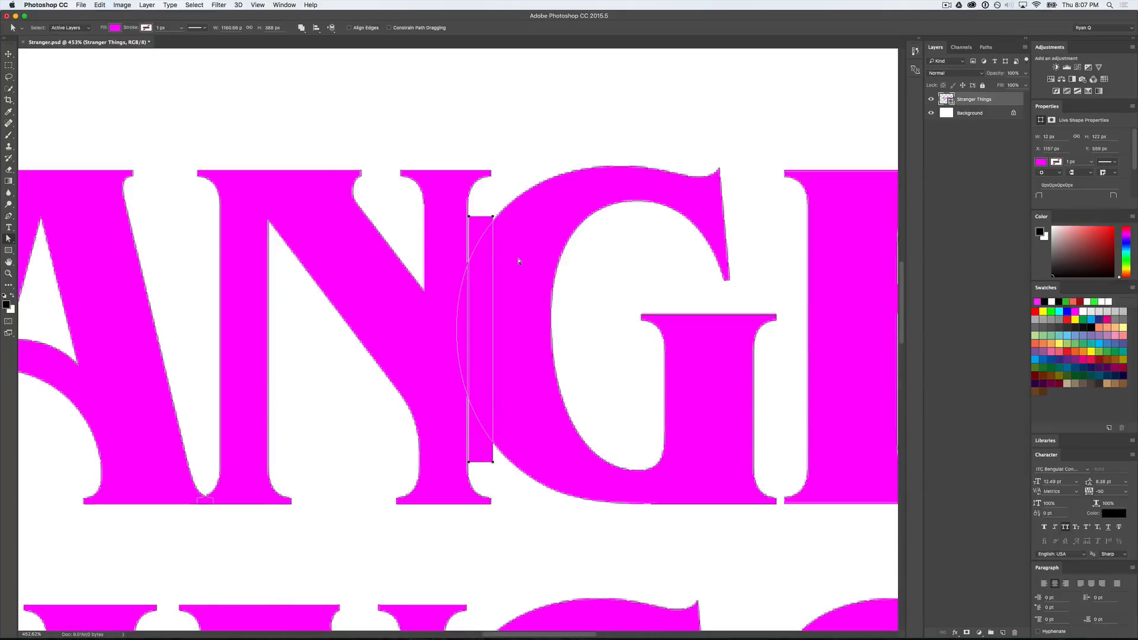
Step: Cut the gap between N and G in STRANGER with Subtract Front Shape and deselect the path
left_click(301, 27)
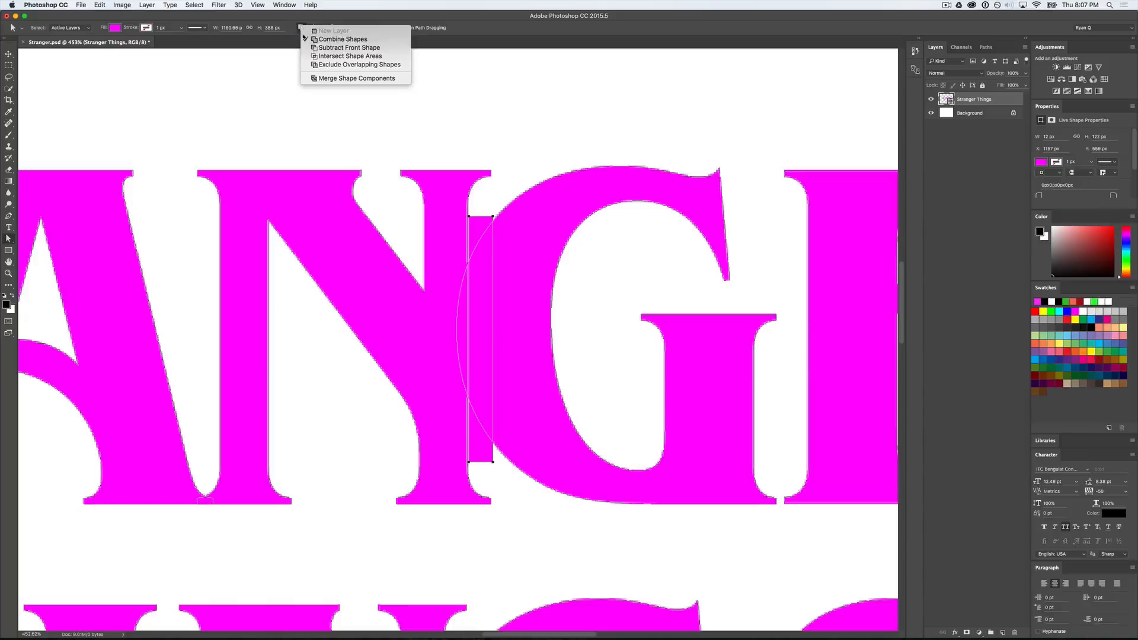
left_click(312, 51)
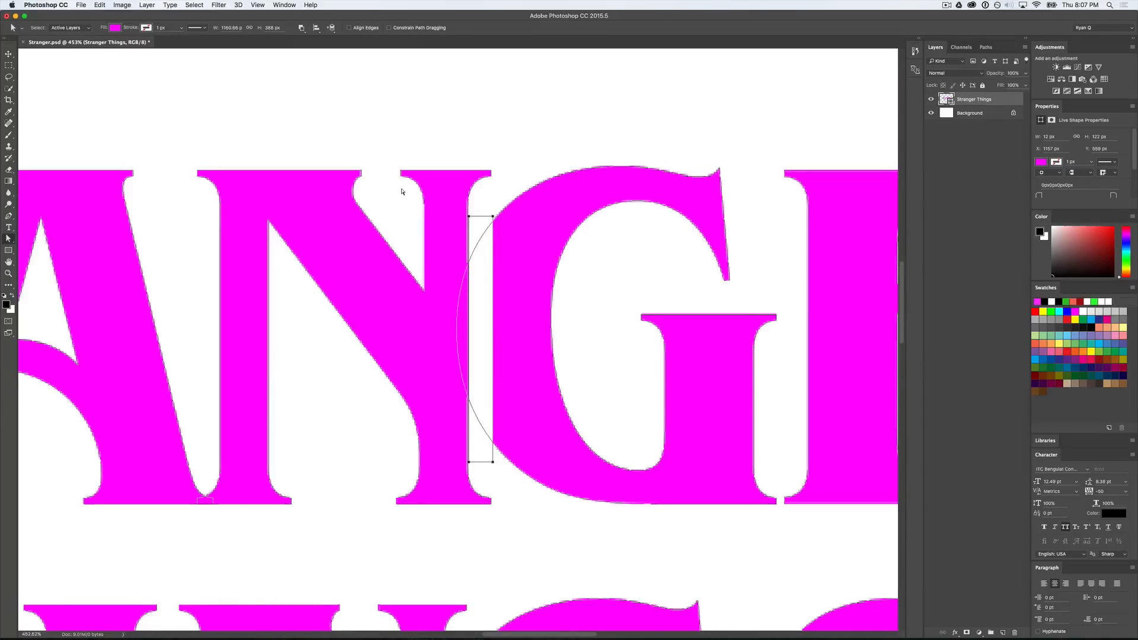
key("super+0")
left_click(7, 54)
left_click(147, 92)
scroll(148, 93, "down", 3)
scroll(148, 93, "left", 3)
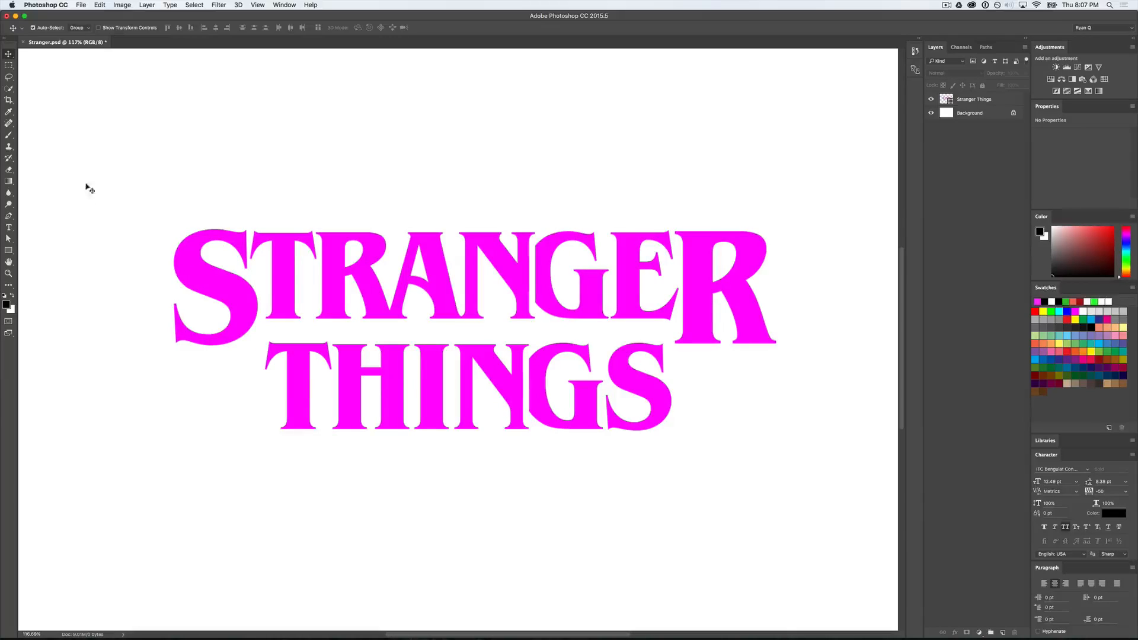
Step: Draw a horizontal black bar about 153 × 16 px beneath the large S, beside THINGS
scroll(91, 229, "up", 2)
scroll(91, 229, "left", 2)
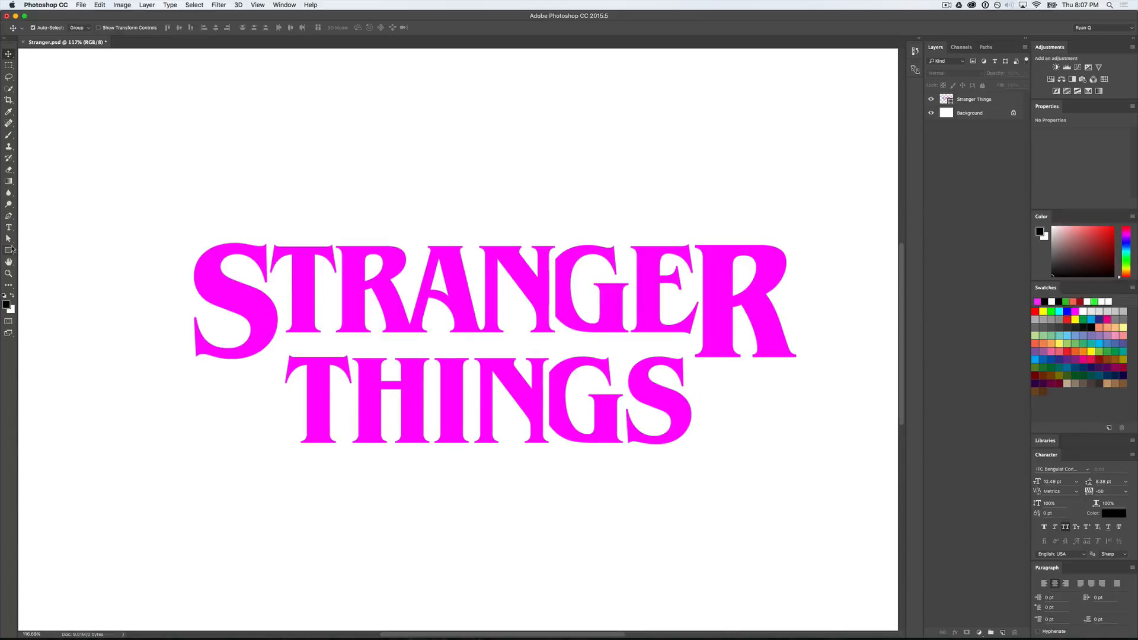
left_click(9, 250)
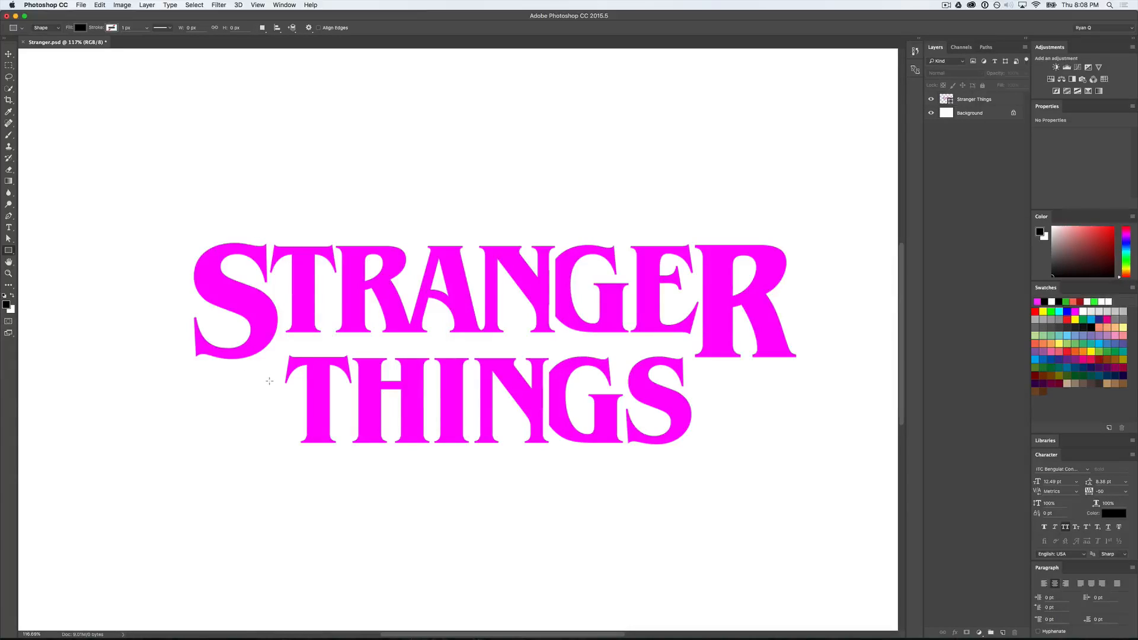
left_click_drag(274, 382, 196, 376)
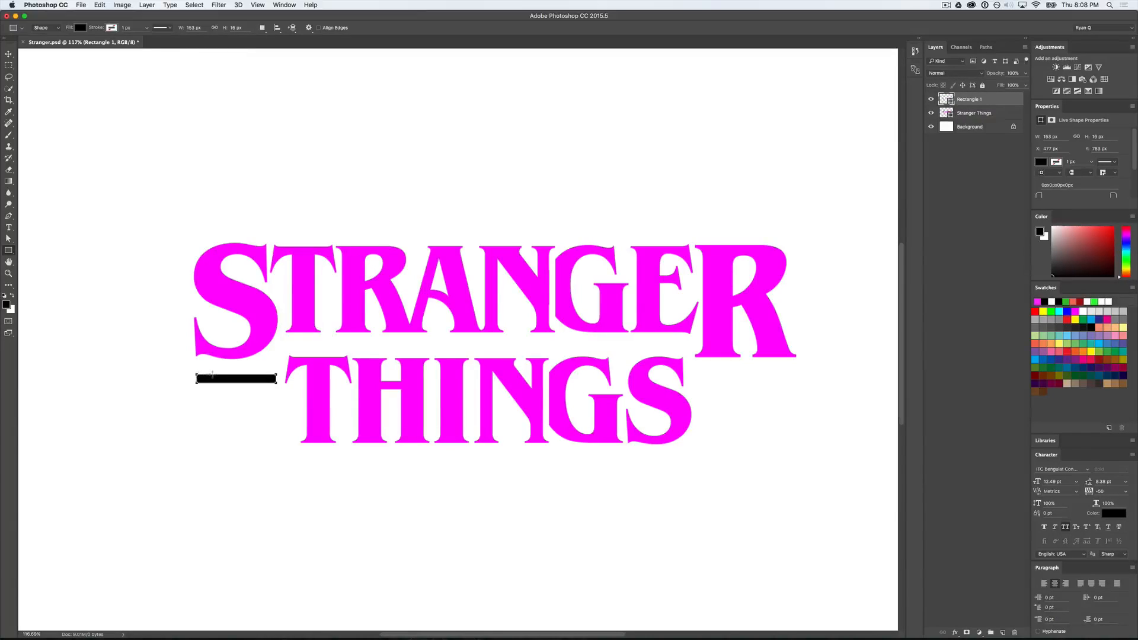
Step: Duplicate the black bar beneath the large R and widen the copy to about 196 px to match the letter
key("v")
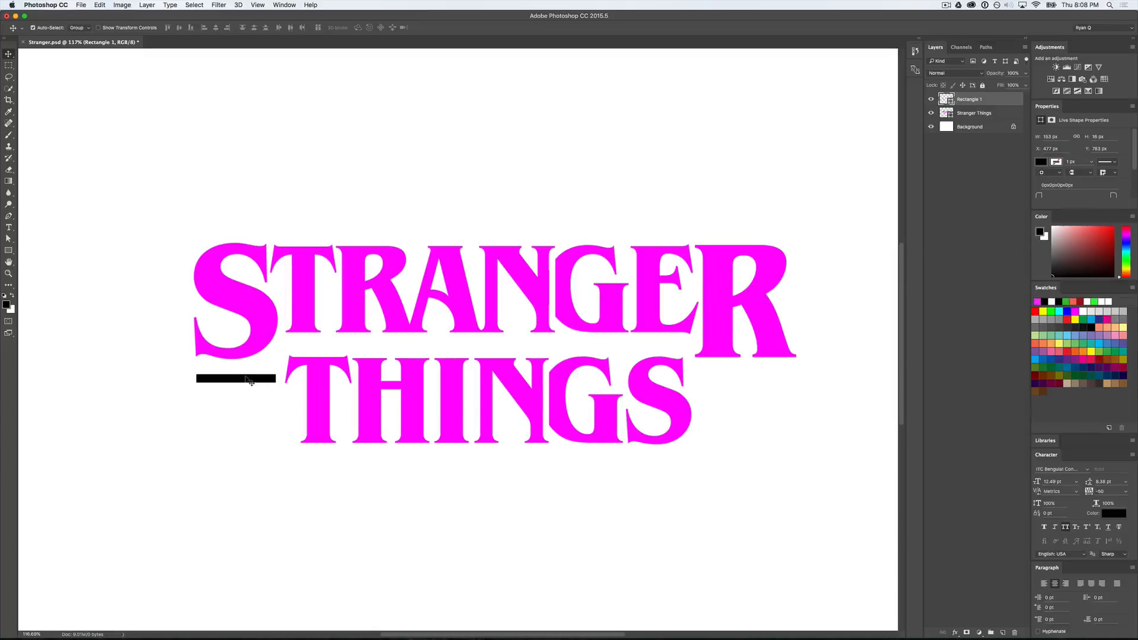
left_click_drag(222, 381, 798, 375)
key("ctrl+t")
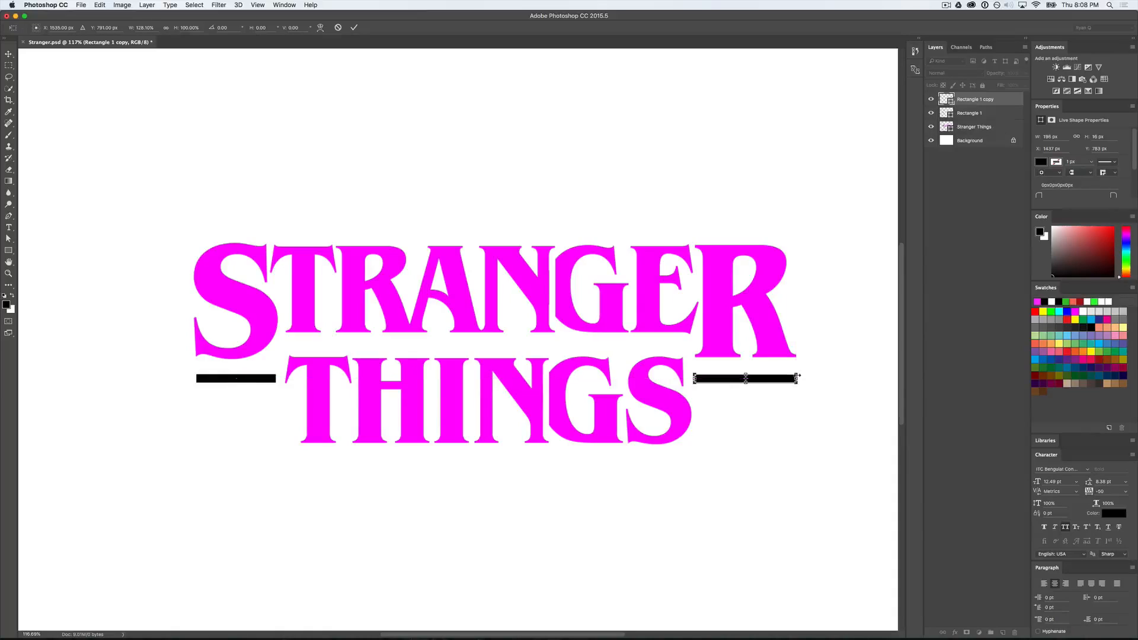
key("Return")
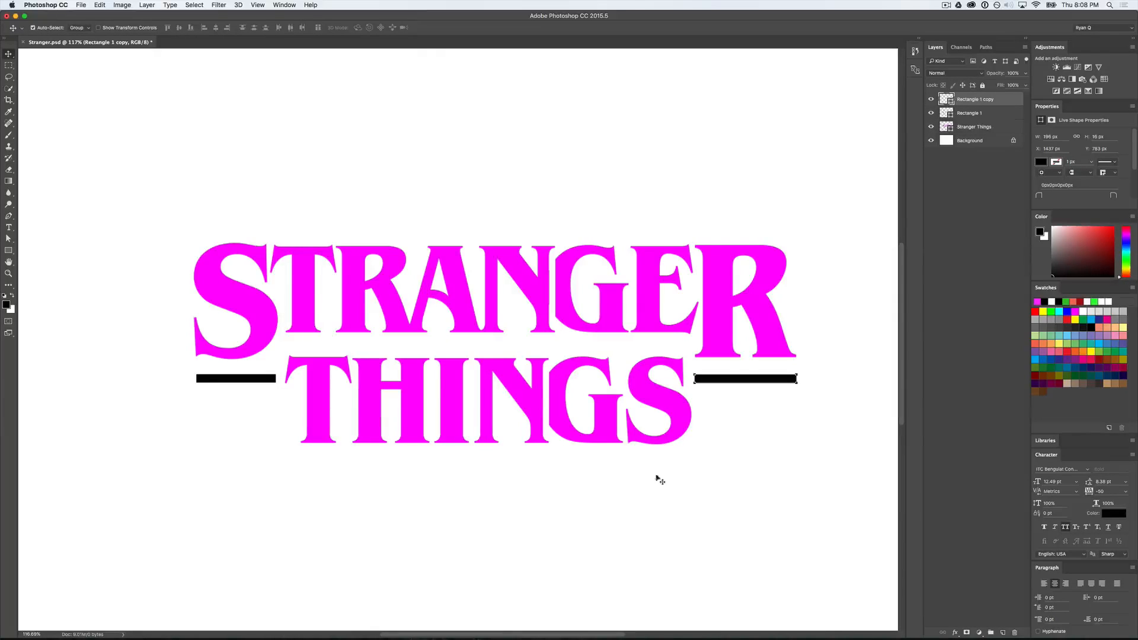
left_click(673, 478)
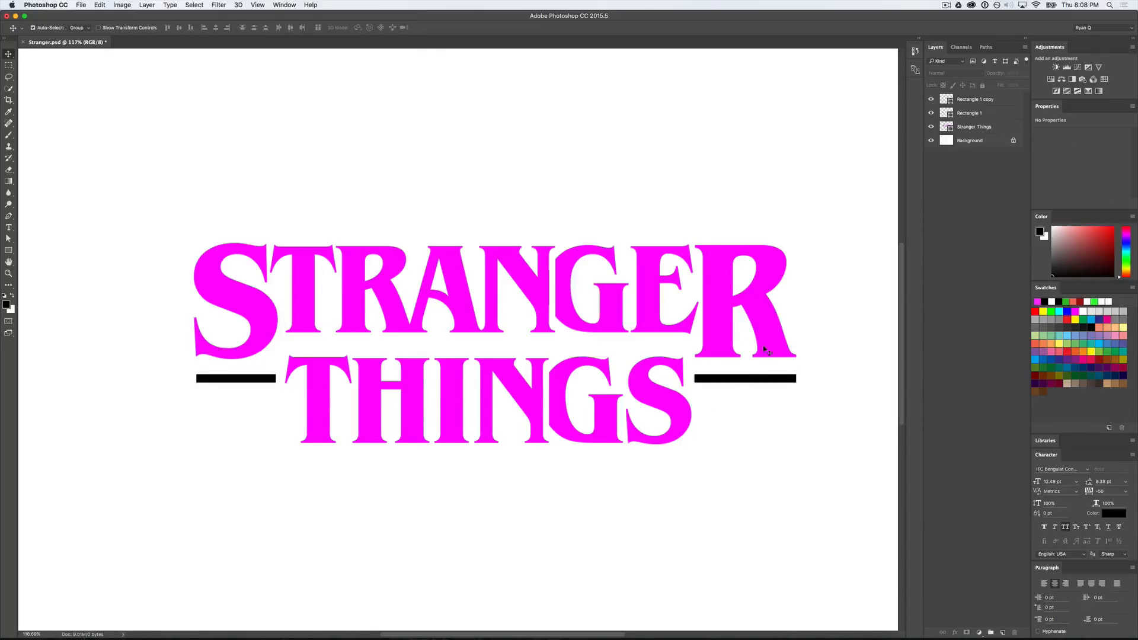
Step: Duplicate the bar beneath the R to above the letter and nudge it up to a Y position of 494 px
left_click(740, 382)
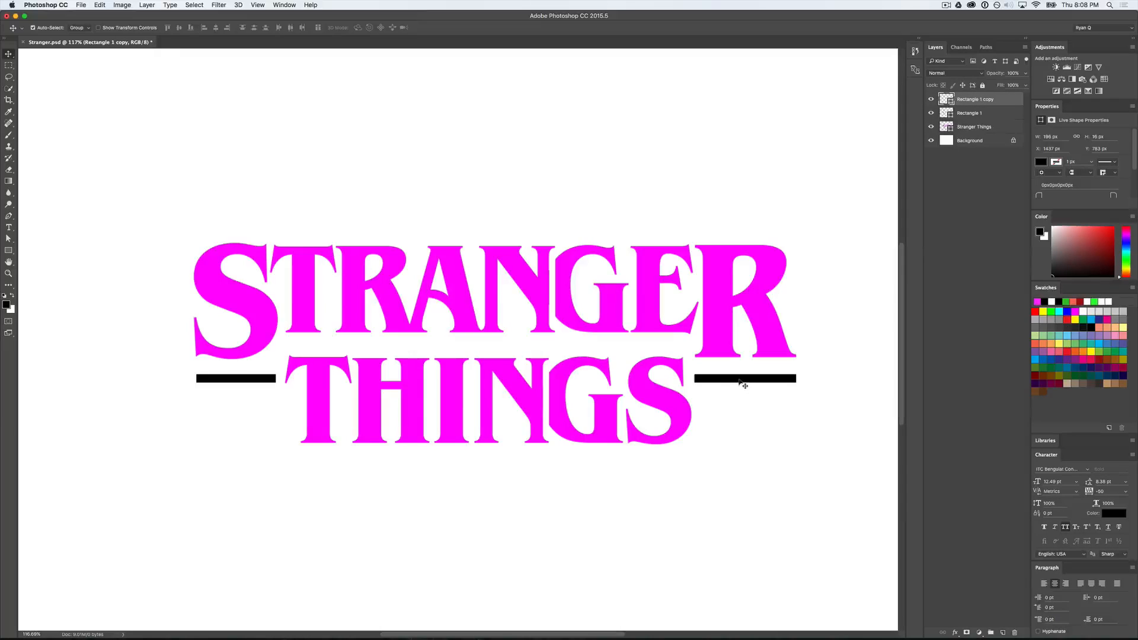
left_click_drag(741, 381, 745, 241)
key("Up")
key("Up")
key("Up")
key("Up")
key("Up")
key("Up")
key("Up")
key("Up")
key("Up")
key("Up")
key("Up")
key("Up")
key("Up")
key("Up")
key("Up")
key("Up")
key("Up")
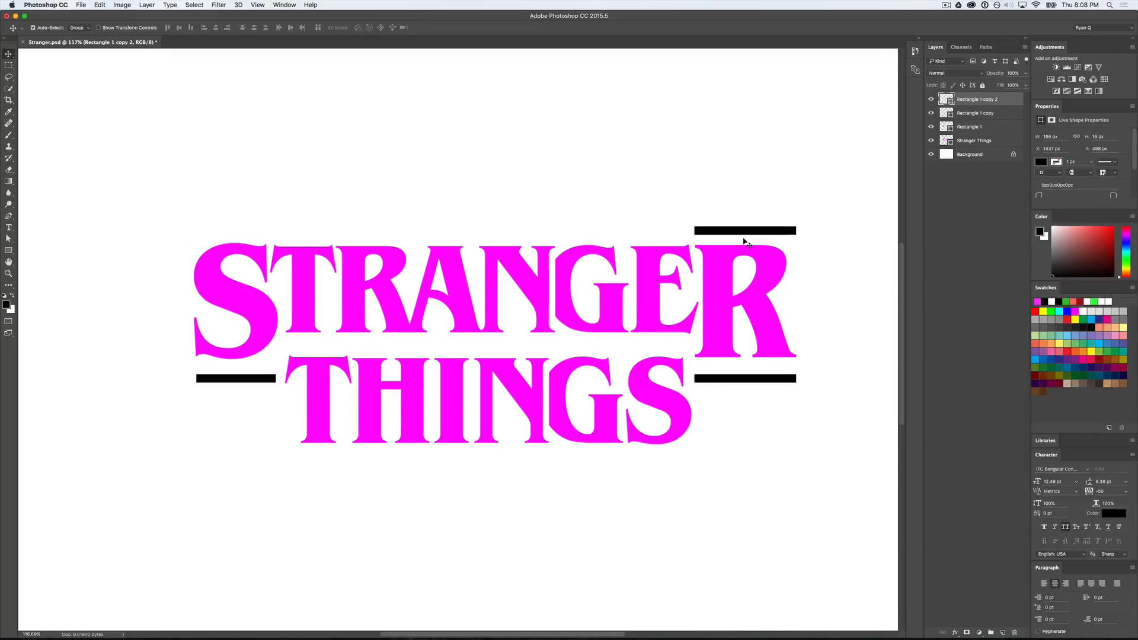
key("Up")
key("Up")
key("Up")
key("Up")
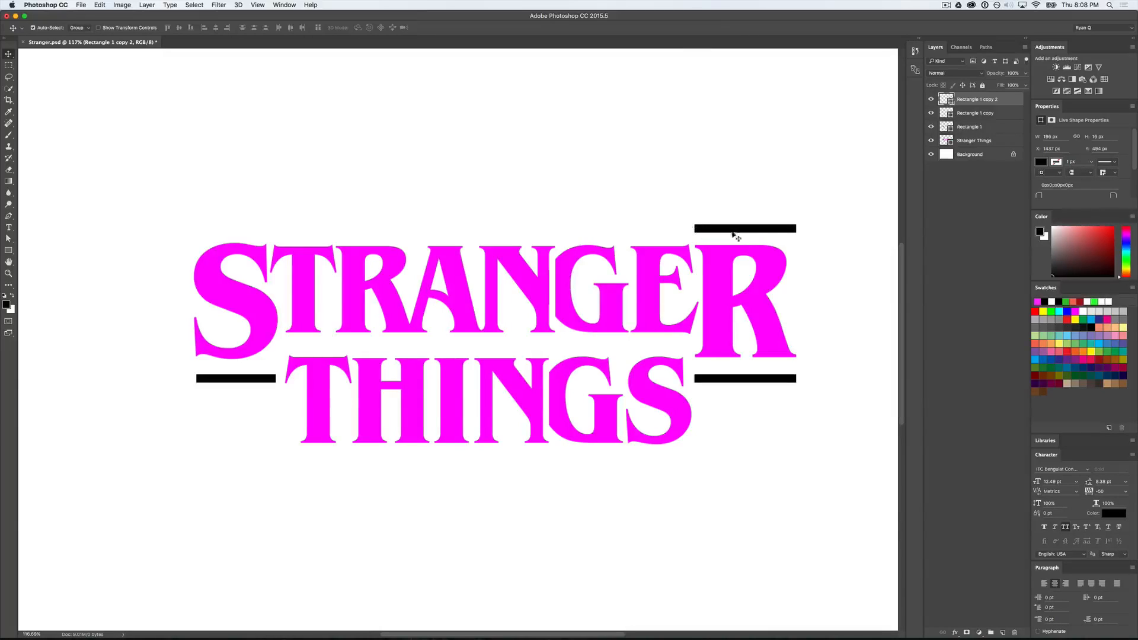
Step: Stretch the upper bar across the top of STRANGER from the large S to the R, about 1139 px wide
key("ctrl+t")
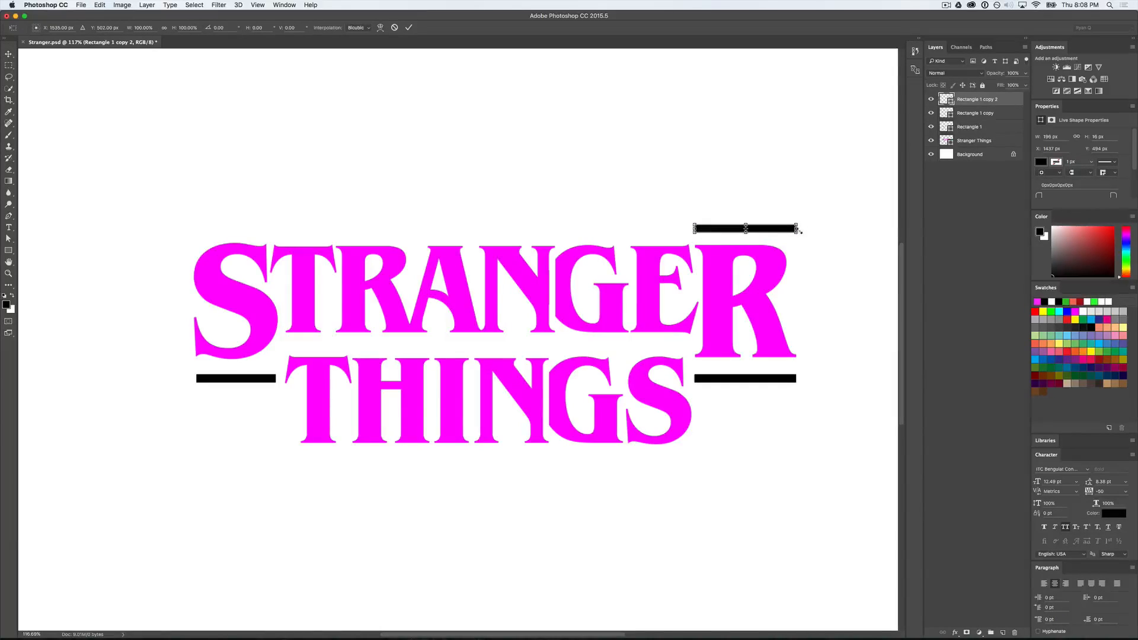
left_click_drag(797, 228, 791, 229)
left_click_drag(693, 229, 196, 240)
key("Return")
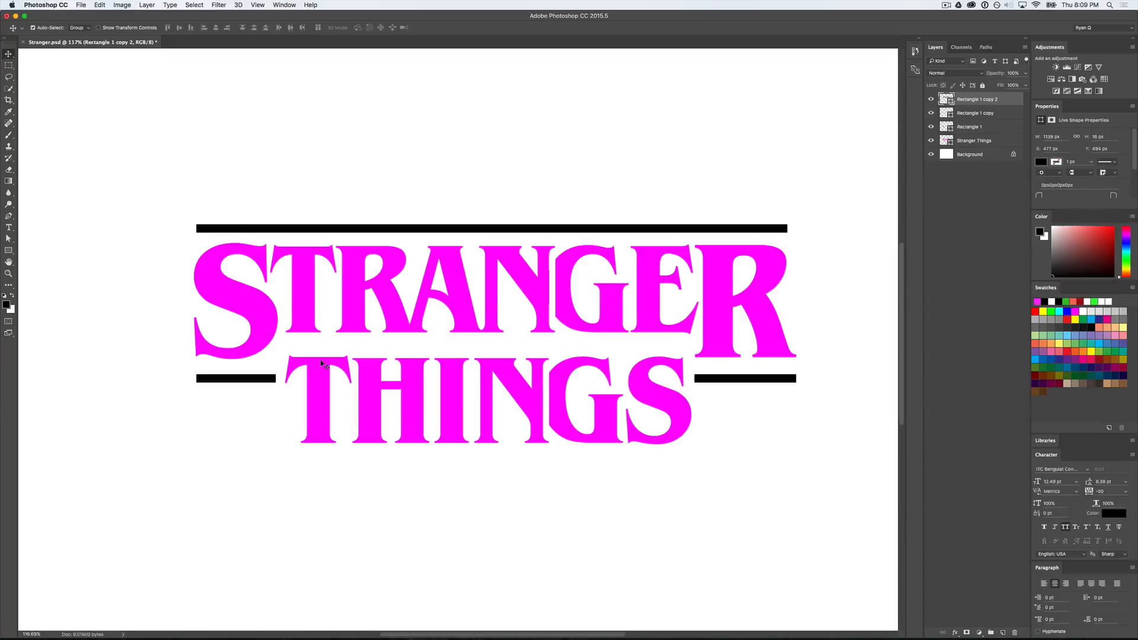
Step: Check the whole logo on the canvas and save the document
scroll(577, 383, "down", 1)
scroll(578, 384, "down", 3)
scroll(578, 384, "up", 4)
scroll(577, 384, "down", 3)
scroll(576, 384, "up", 1)
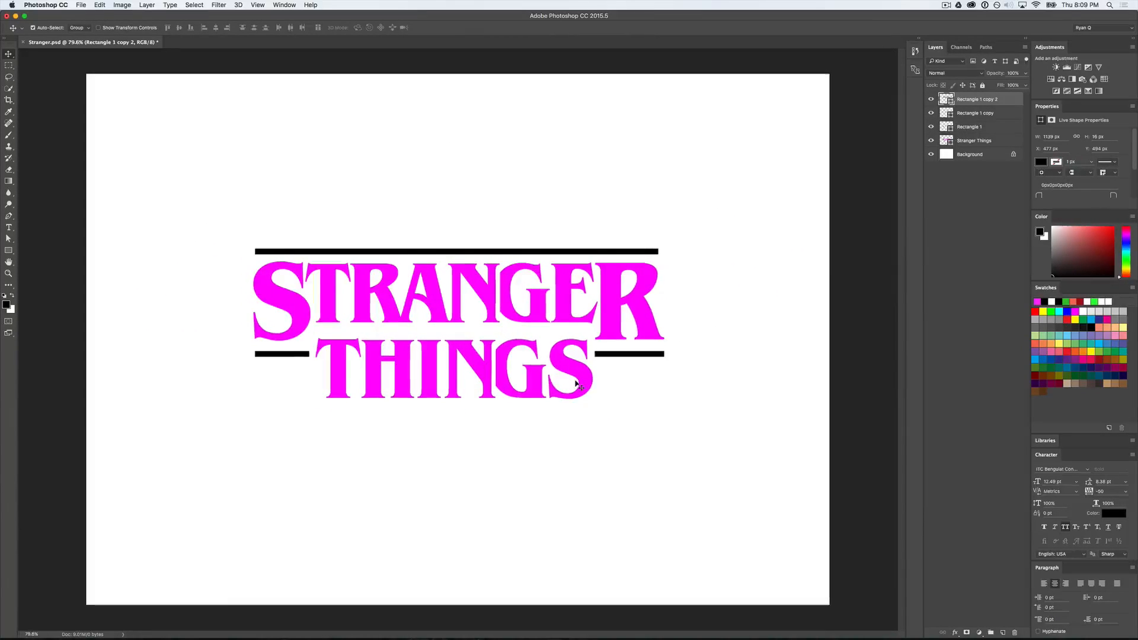
key("super+s")
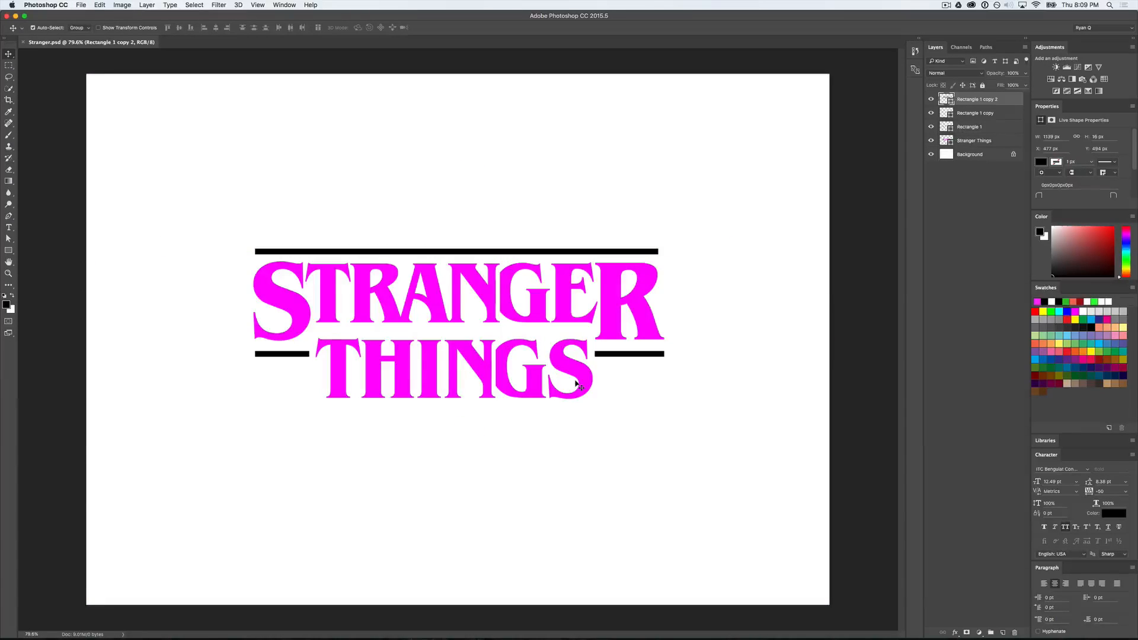
key("Up")
Step: Fill the Stranger Things lettering and all three bars with yellow
left_click(980, 158)
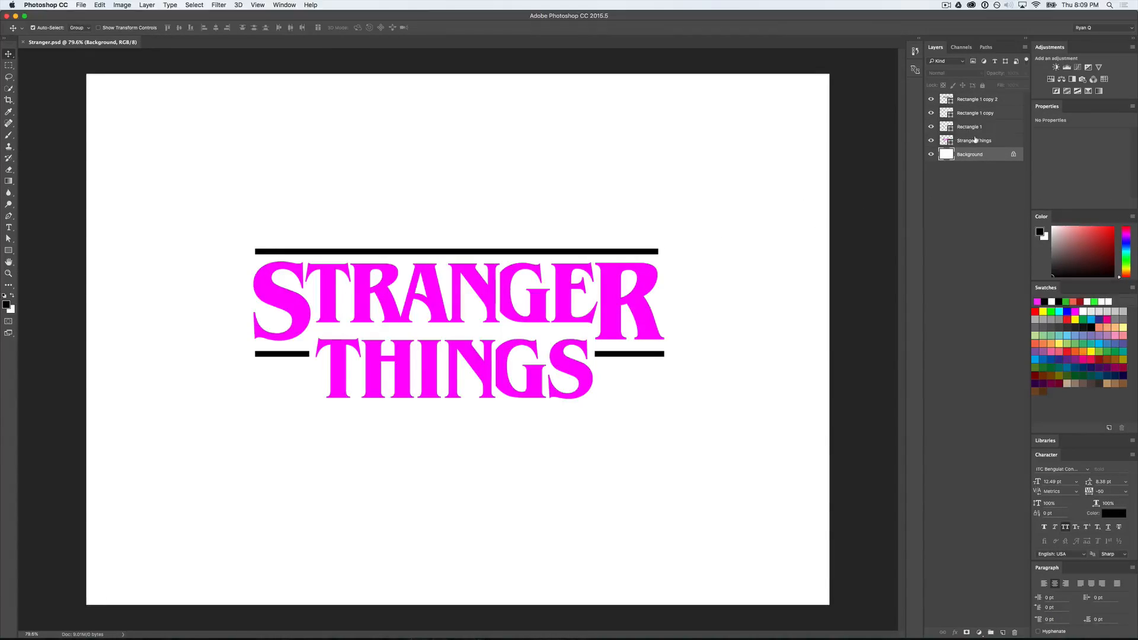
left_click(974, 142)
left_click(978, 102, "shift")
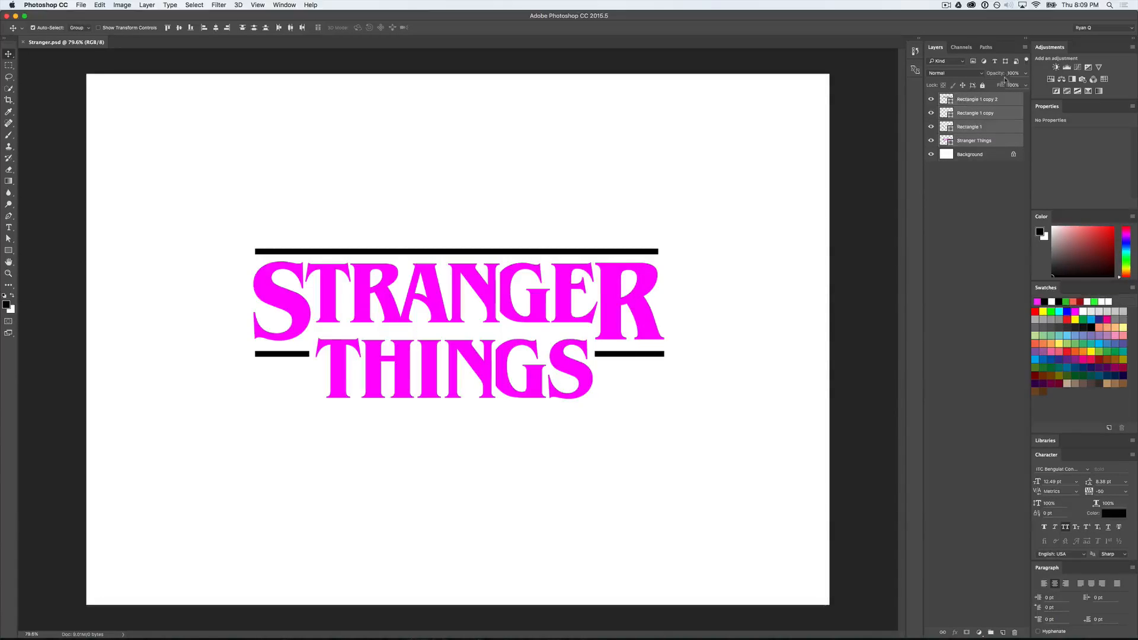
key("u")
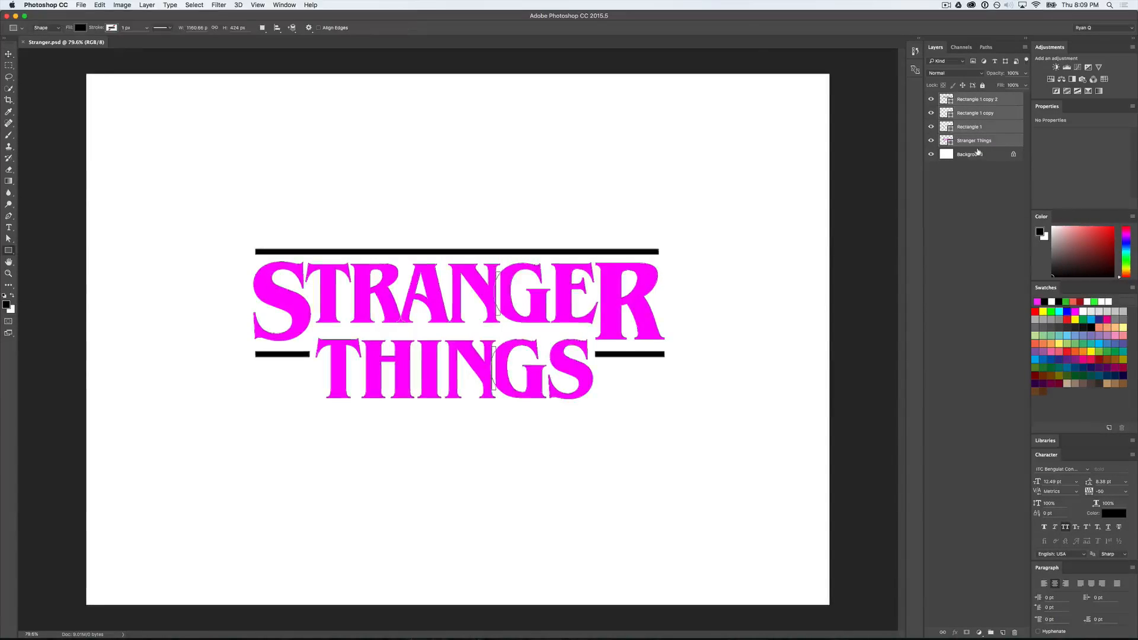
left_click(85, 26)
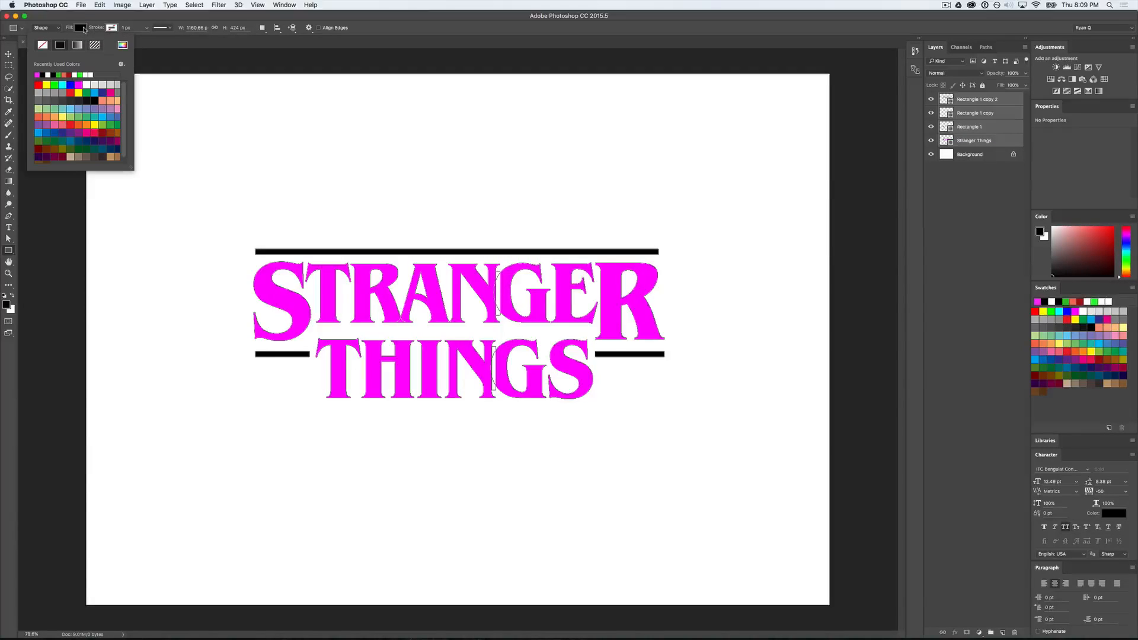
left_click(78, 93)
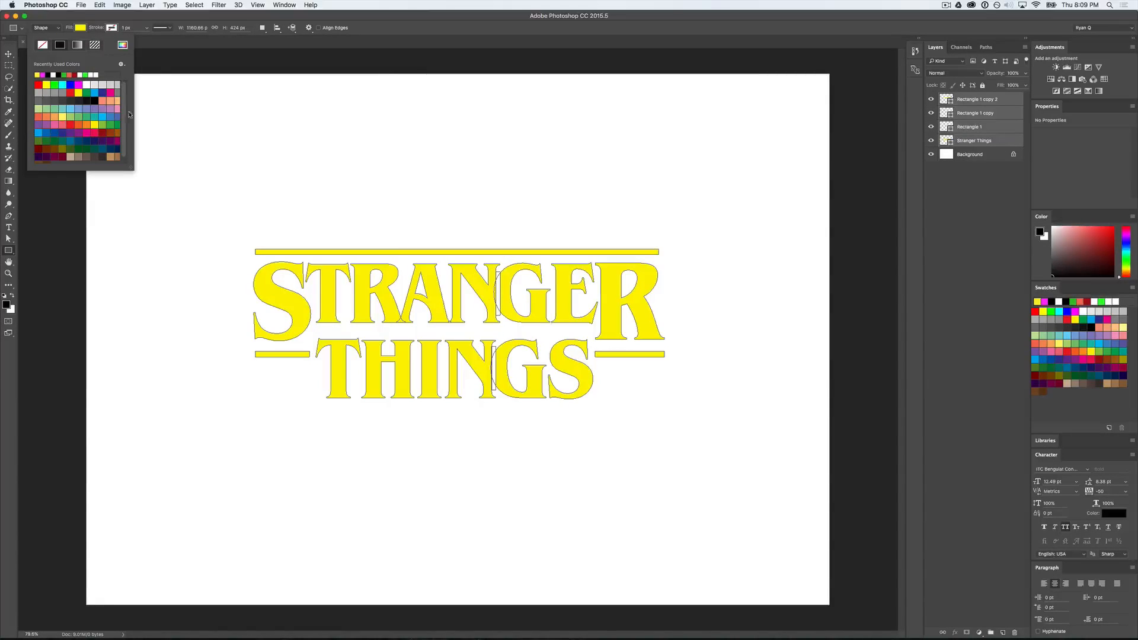
left_click(9, 53)
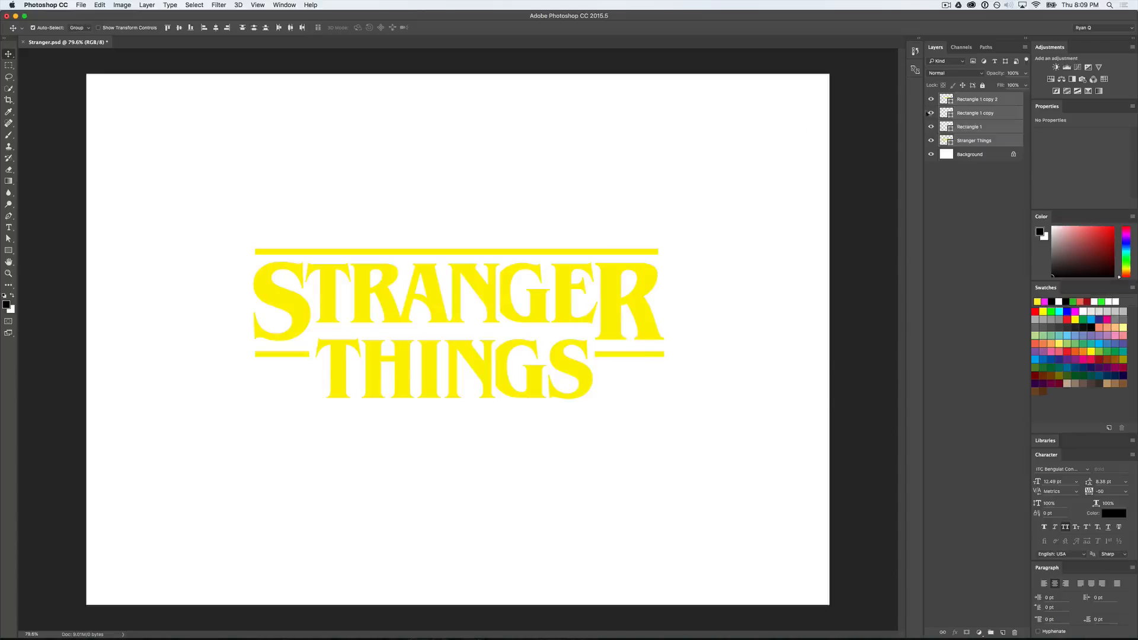
Step: Fill the Background layer with black
left_click(979, 156)
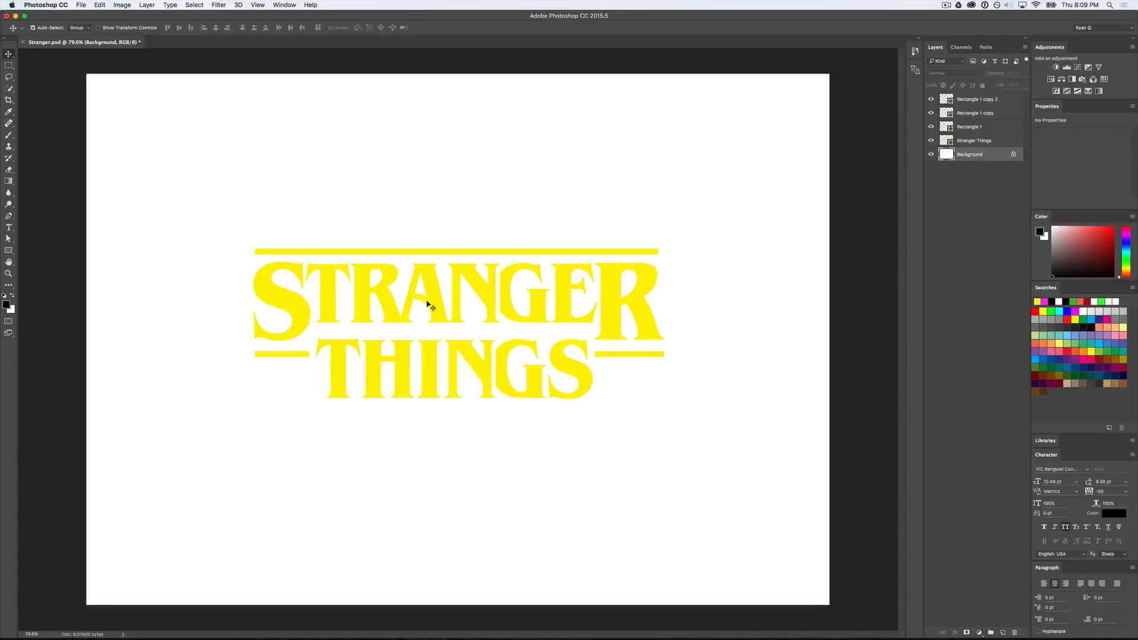
key("x")
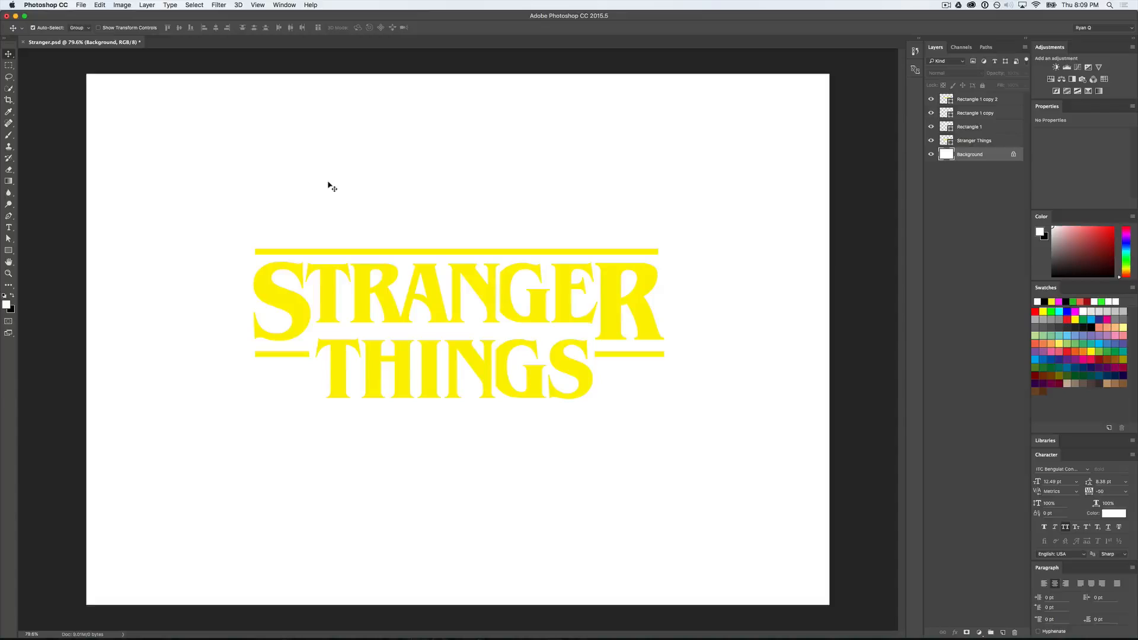
key("super+BackSpace")
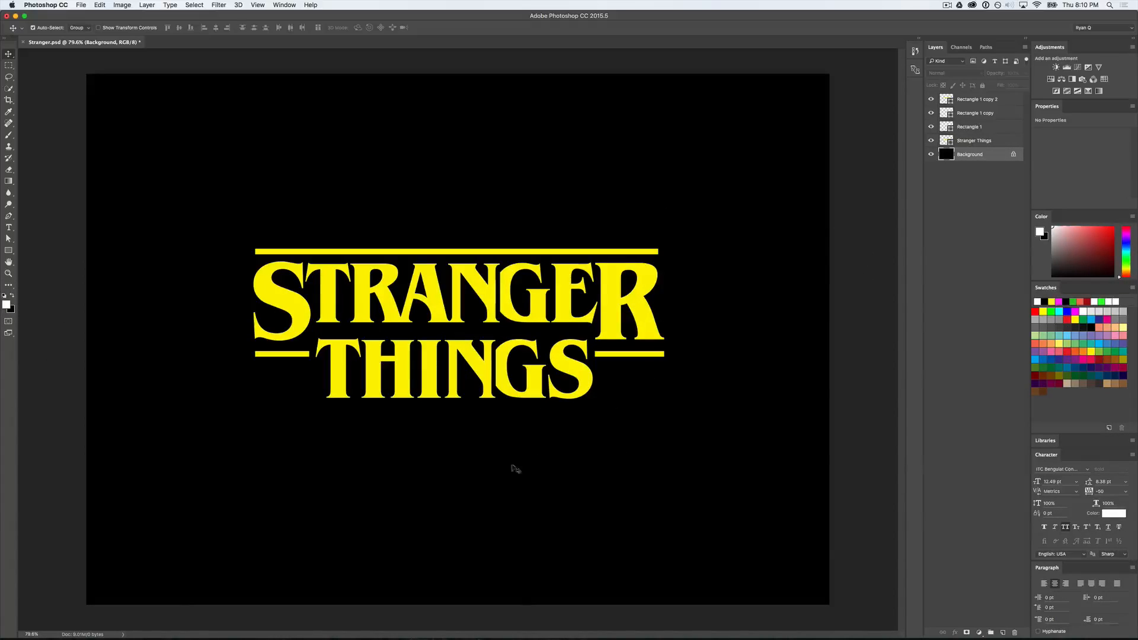
Step: Give the Stranger Things lettering and the three bars a solid dark red stroke, colour #b6260a
left_click(984, 141)
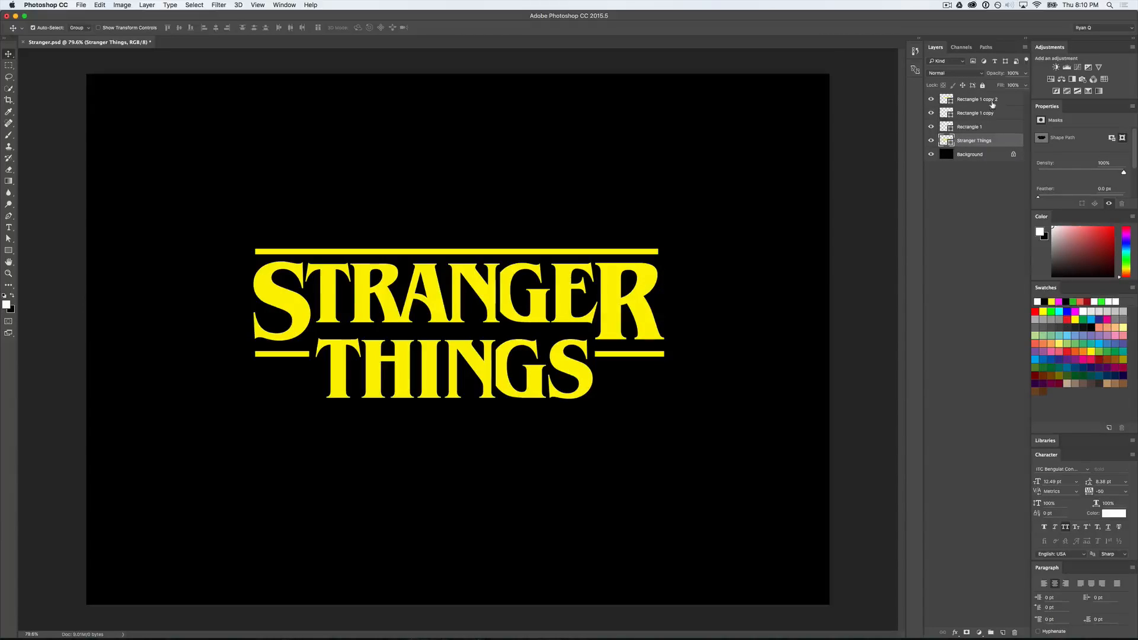
left_click(993, 104, "shift")
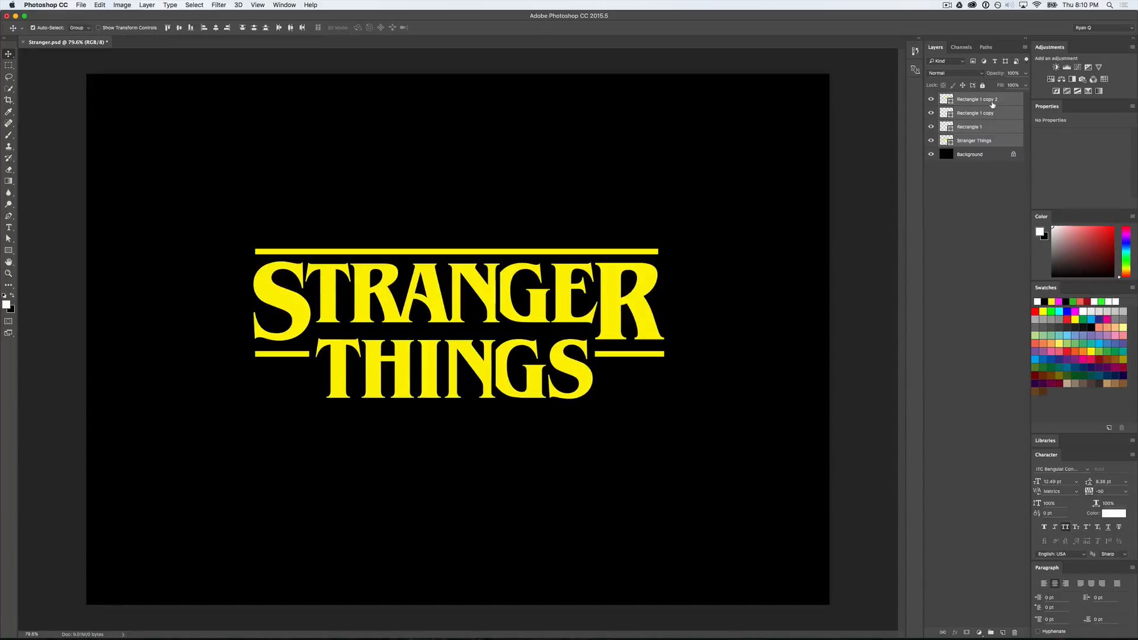
key("u")
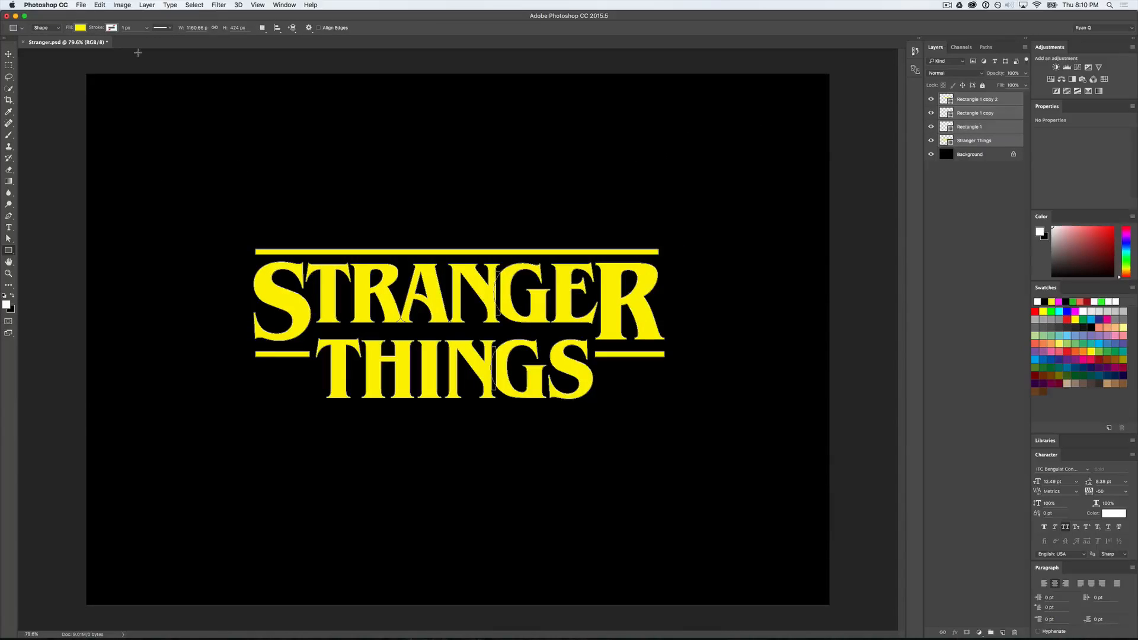
left_click(111, 27)
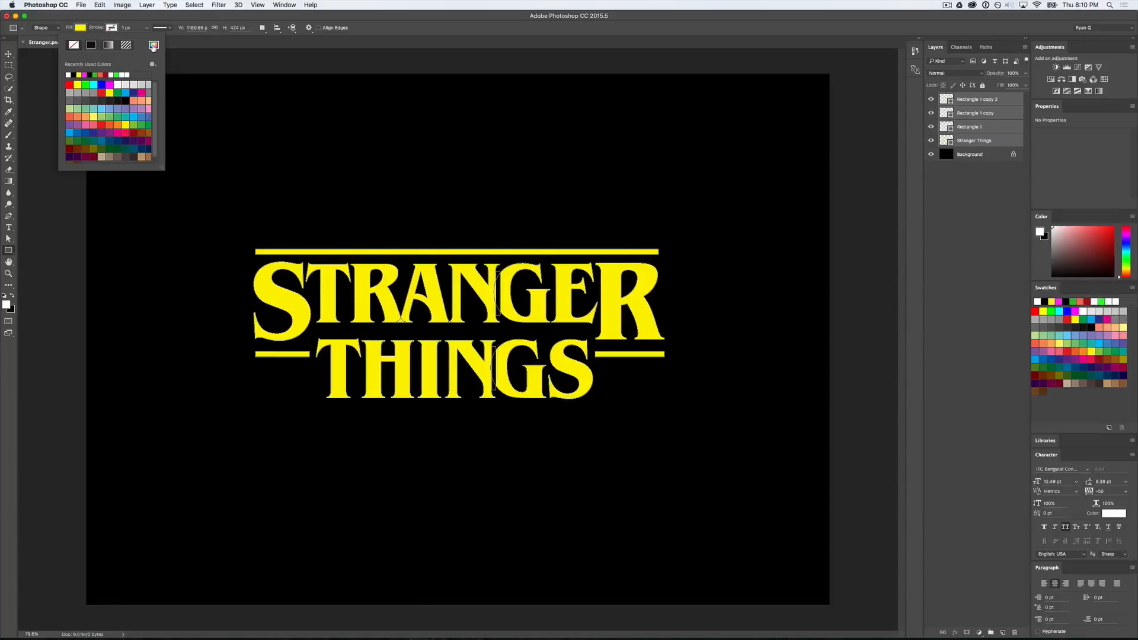
left_click(155, 47)
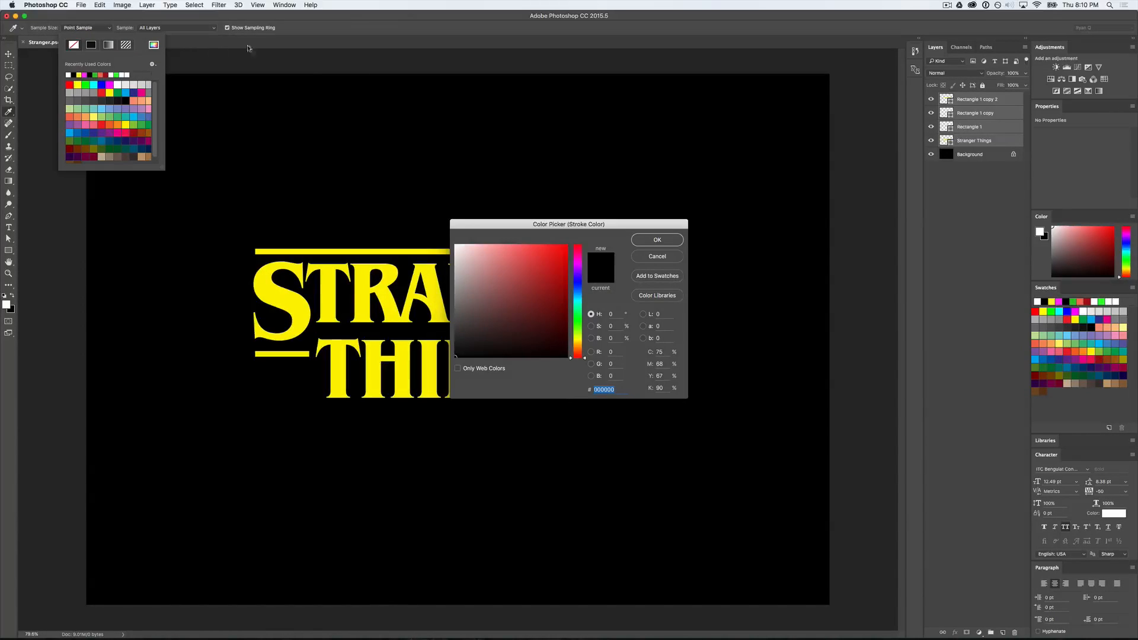
mouse_move(516, 221)
left_mouse_down()
mouse_move(633, 189)
mouse_move(727, 191)
left_mouse_up()
left_click(794, 326)
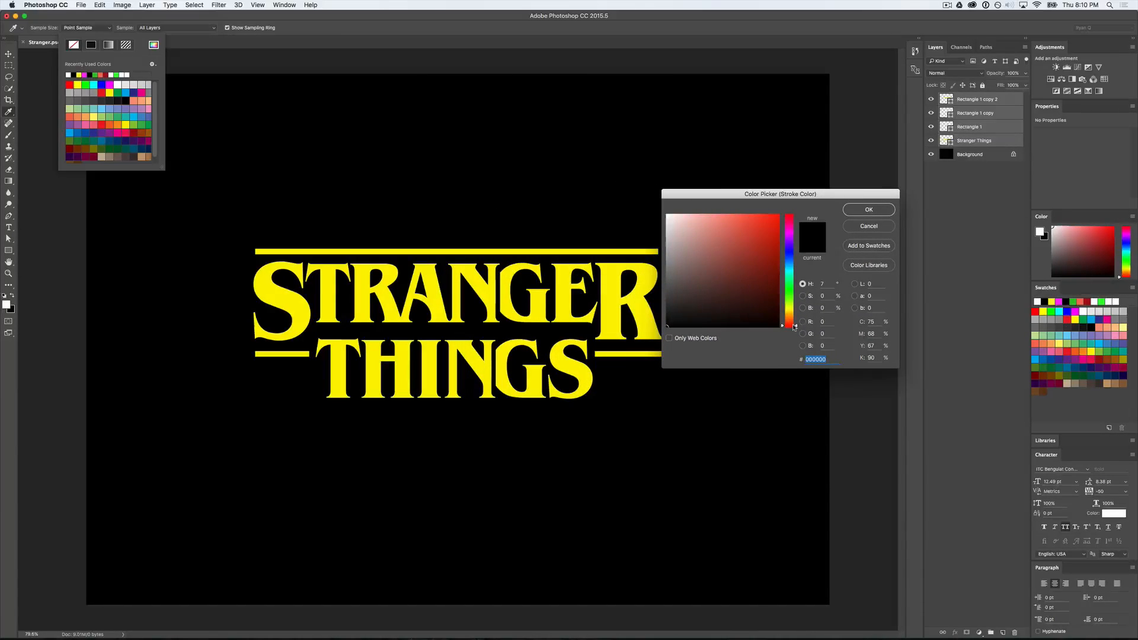
left_click_drag(768, 271, 770, 246)
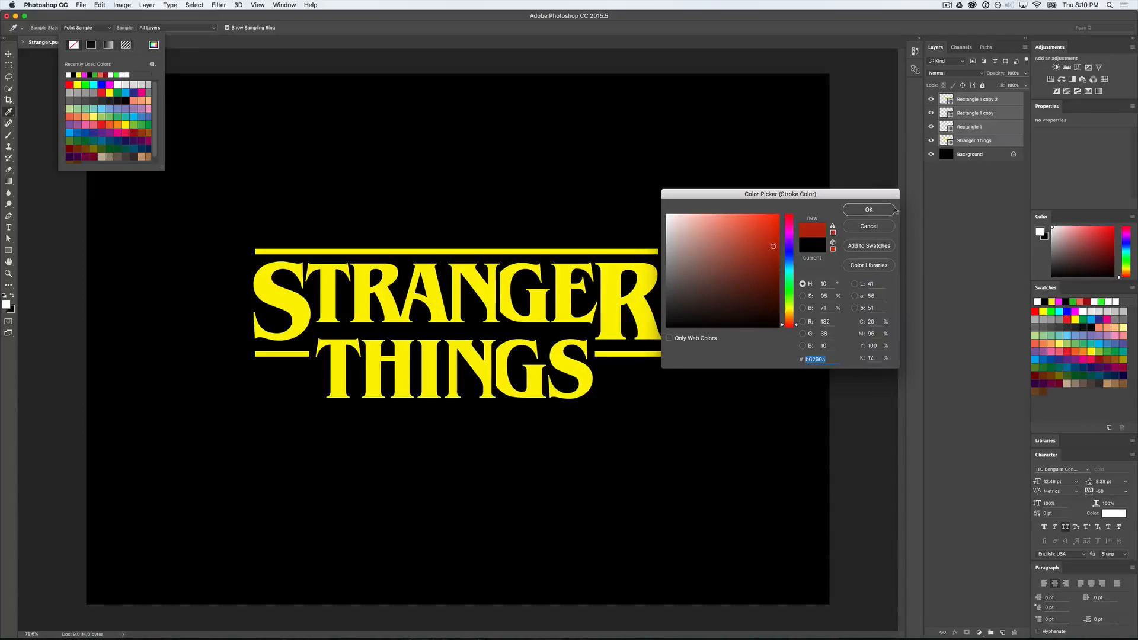
left_click(869, 210)
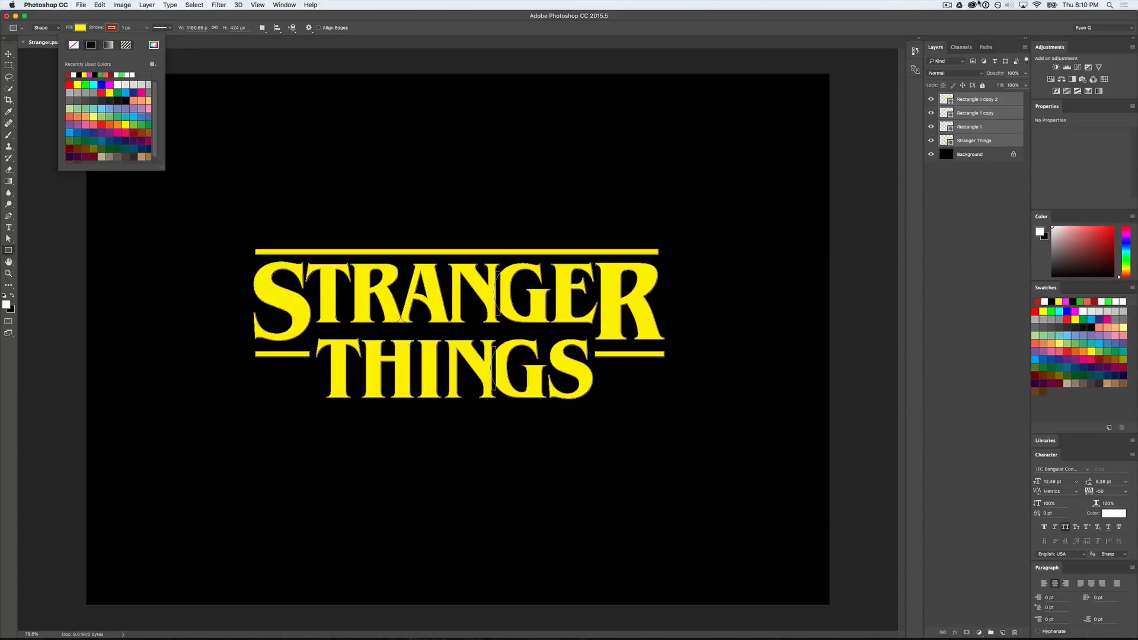
Step: Disable the f.lux screen tint until sunrise and return to the Photoshop document
left_click(998, 5)
mouse_move(1014, 59)
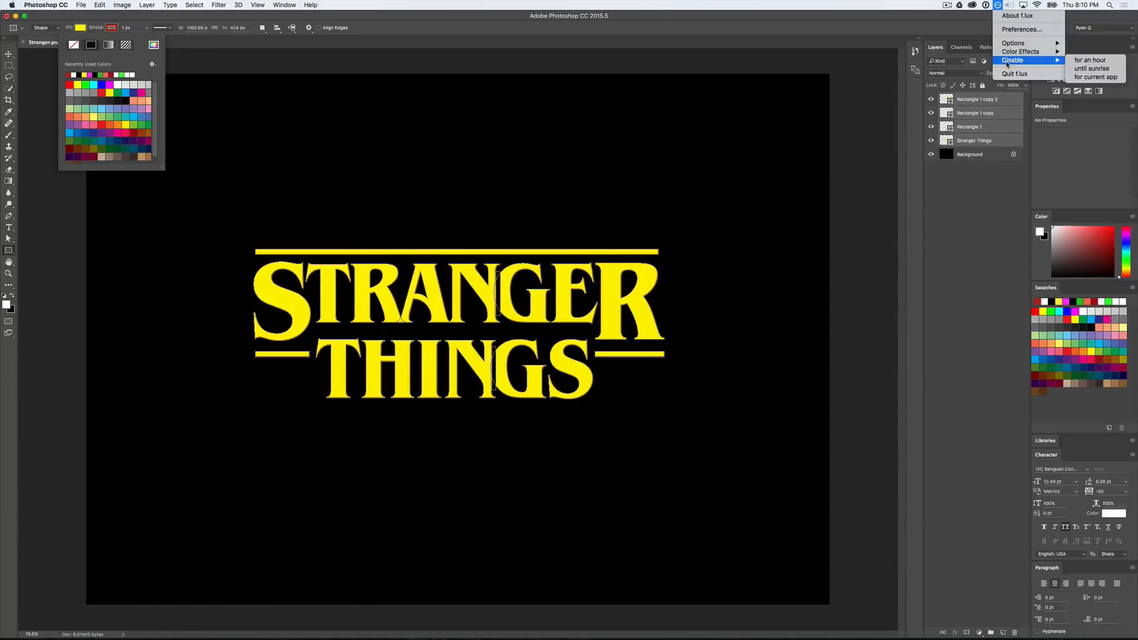
left_click(1091, 69)
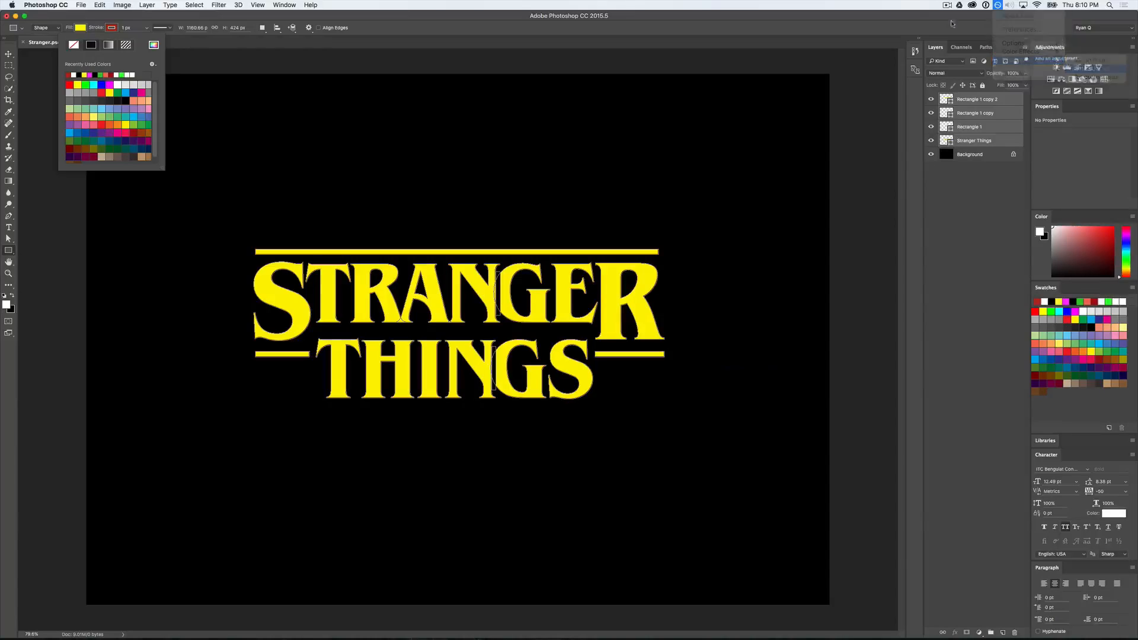
left_click(888, 18)
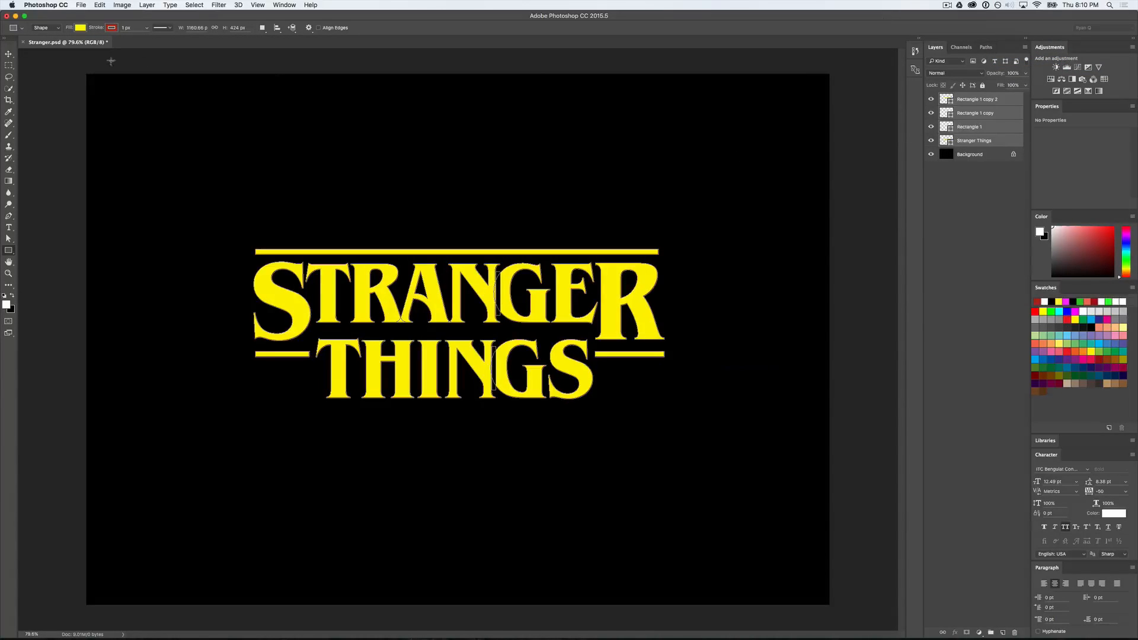
Step: Set the red stroke on the lettering and bars to 4 px wide
left_click(127, 28)
key("Up")
key("Return")
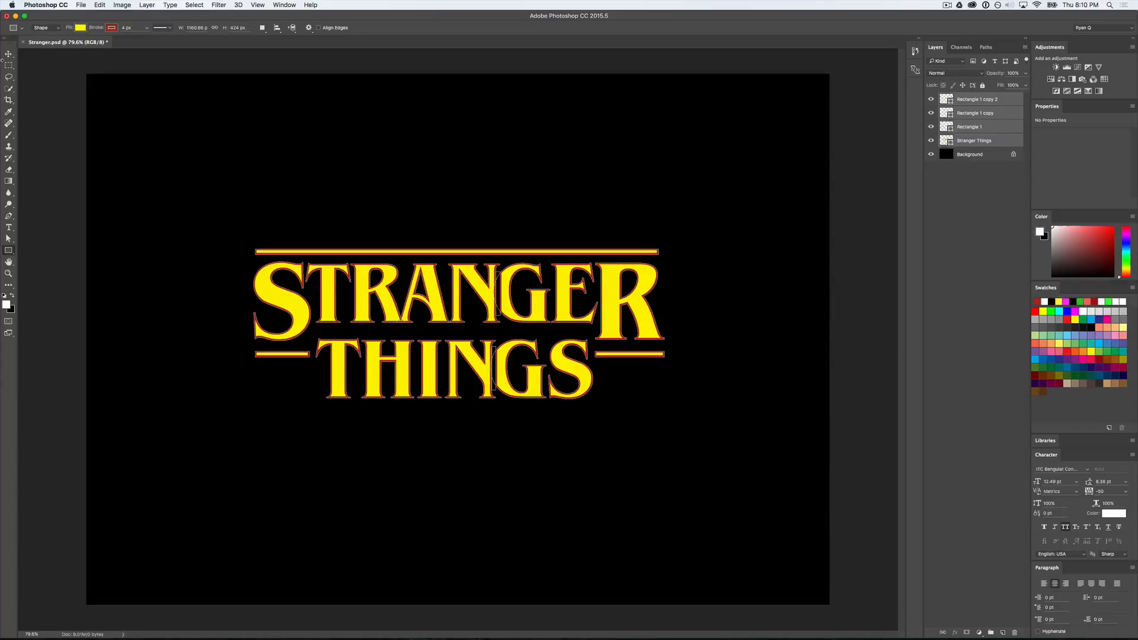
Step: Remove the fill from the lettering and bars, leaving only their red outlines, and save the document
left_click(80, 28)
left_click(45, 46)
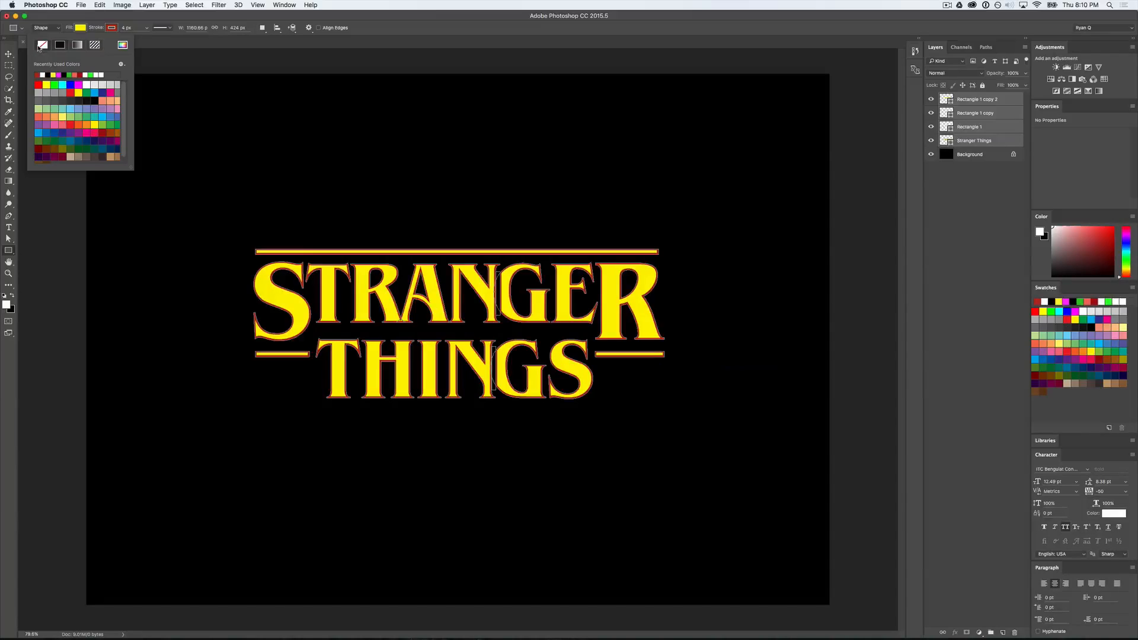
key("v")
key("super+s")
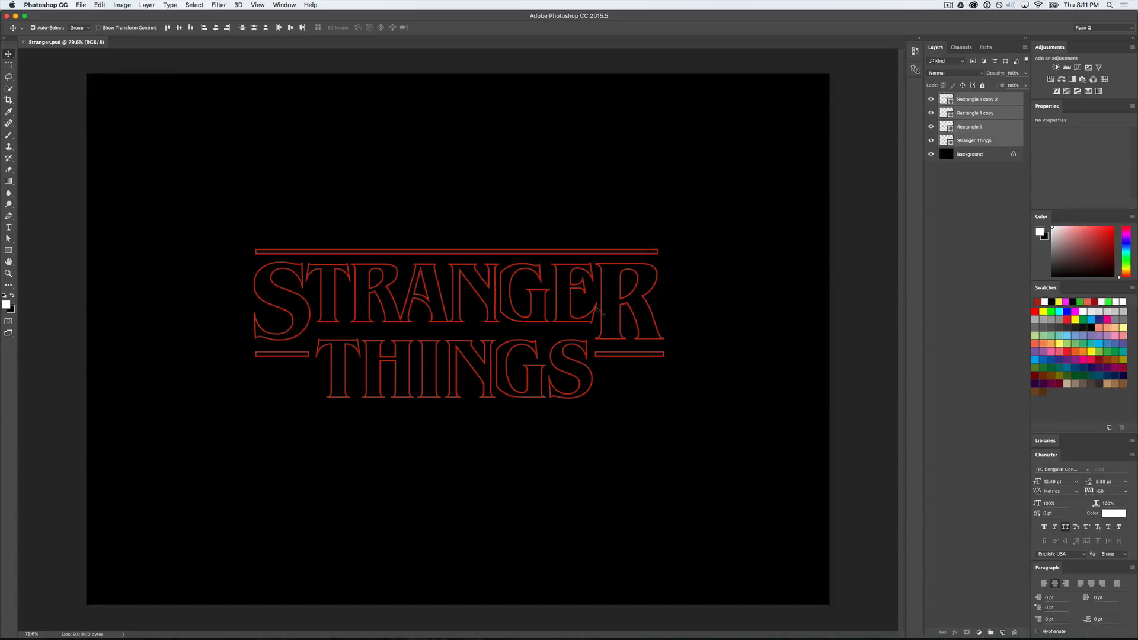
Step: Examine the red outlines around the N and G of STRANGER up close
scroll(584, 314, "up", 5)
scroll(583, 314, "up", 4)
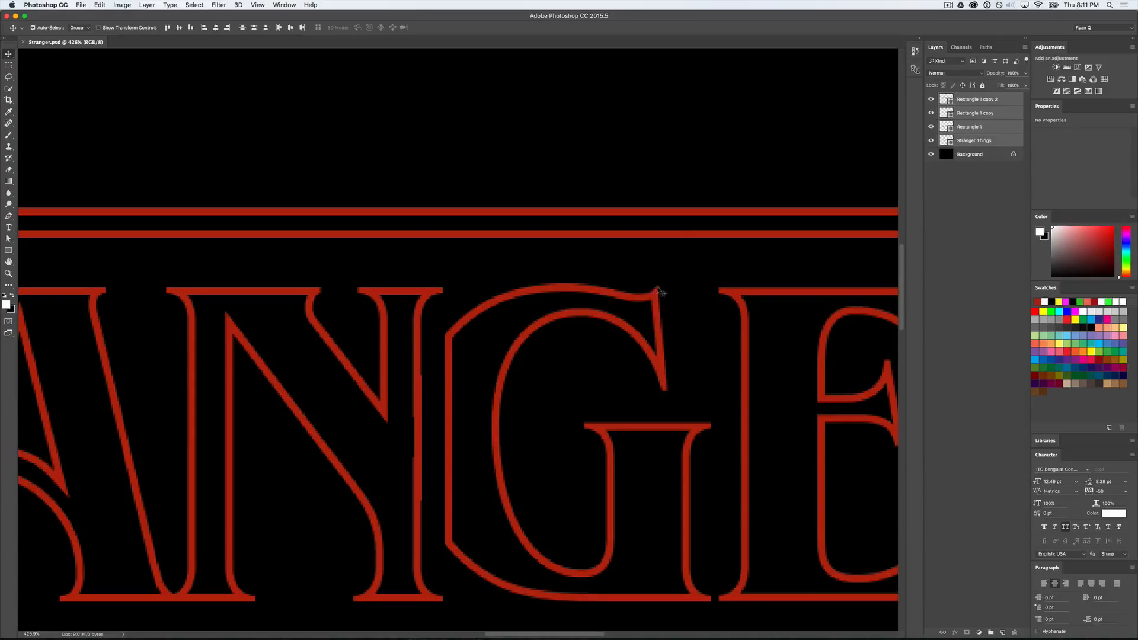
Step: Try bevelled stroke corners on the selected lettering and rectangle shapes and inspect the letter corners close up
scroll(459, 325, "left", 6)
scroll(439, 322, "left", 10)
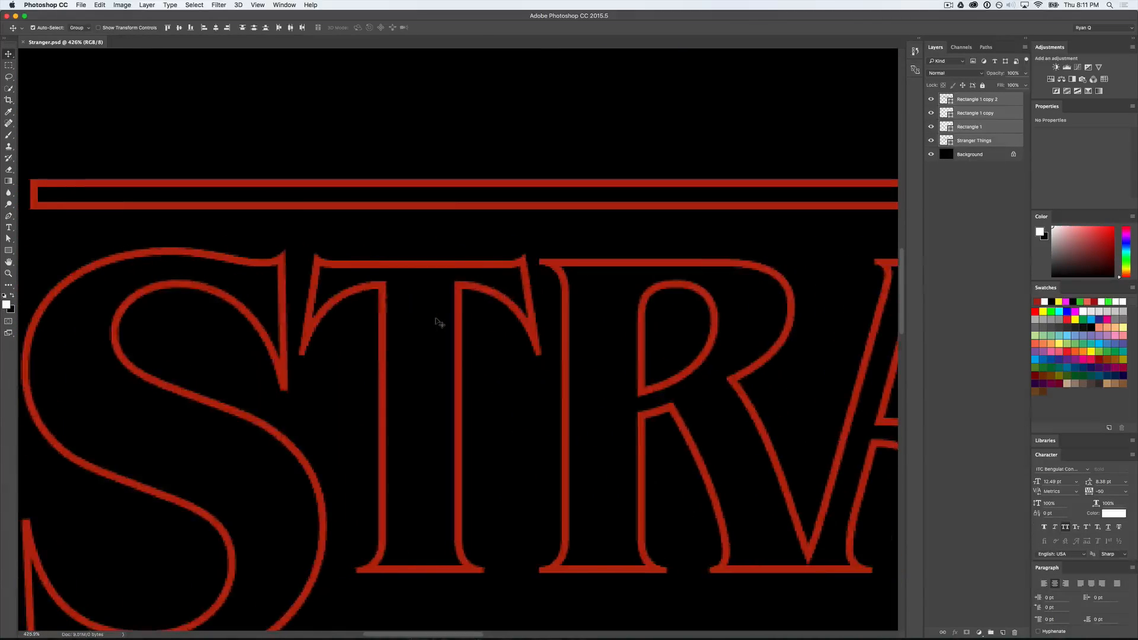
scroll(397, 296, "down", 6)
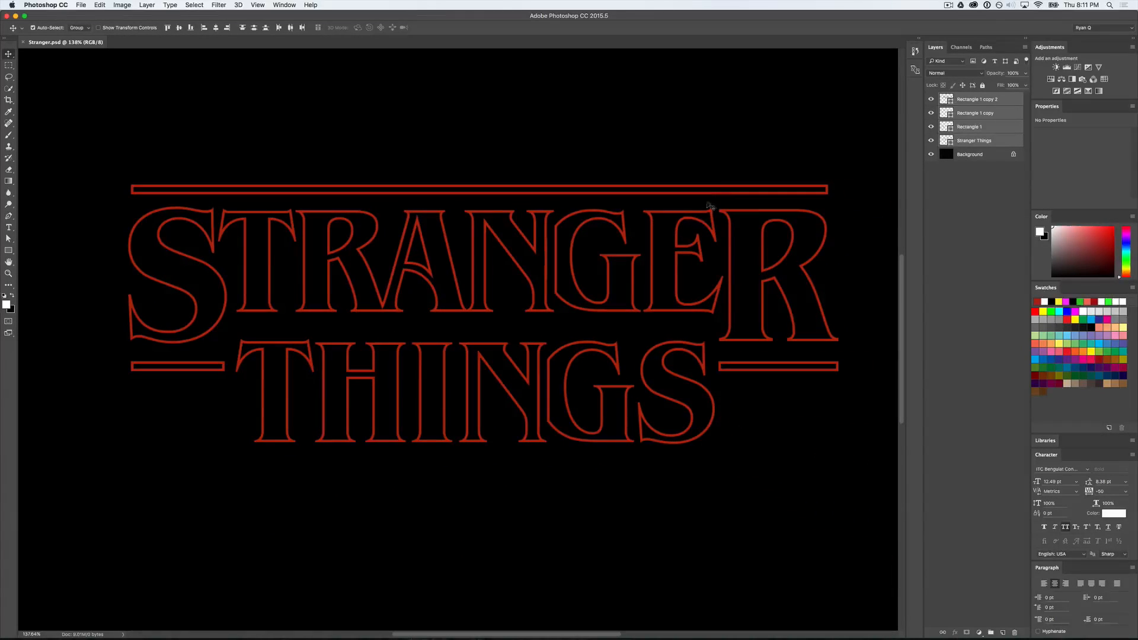
key("u")
left_click(170, 28)
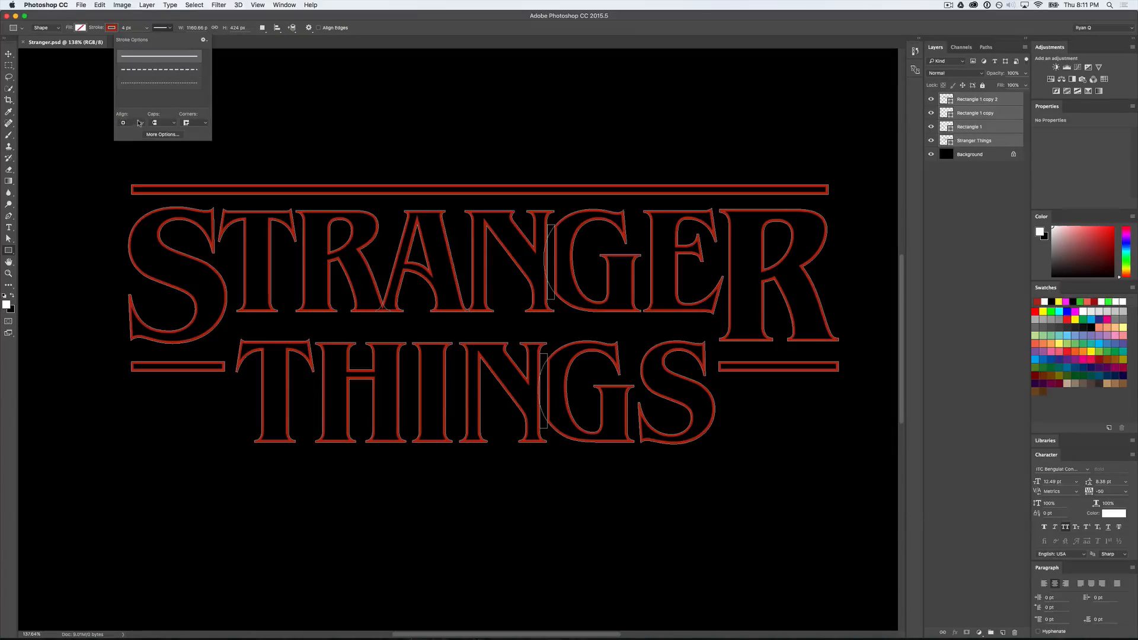
left_click(194, 122)
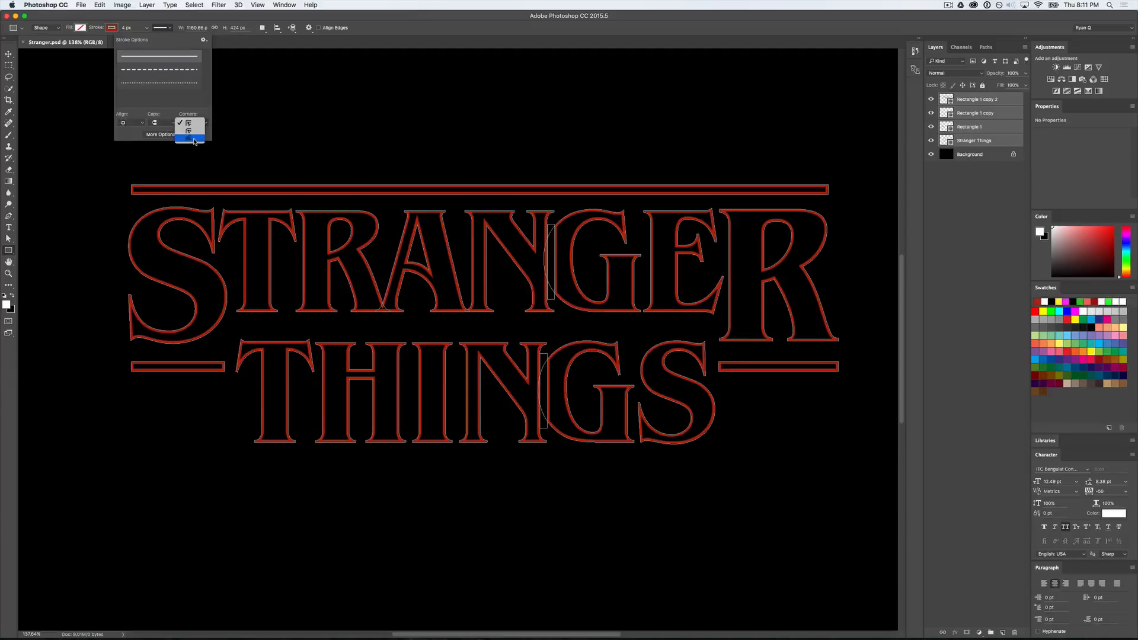
left_click(194, 140)
scroll(489, 199, "up", 5)
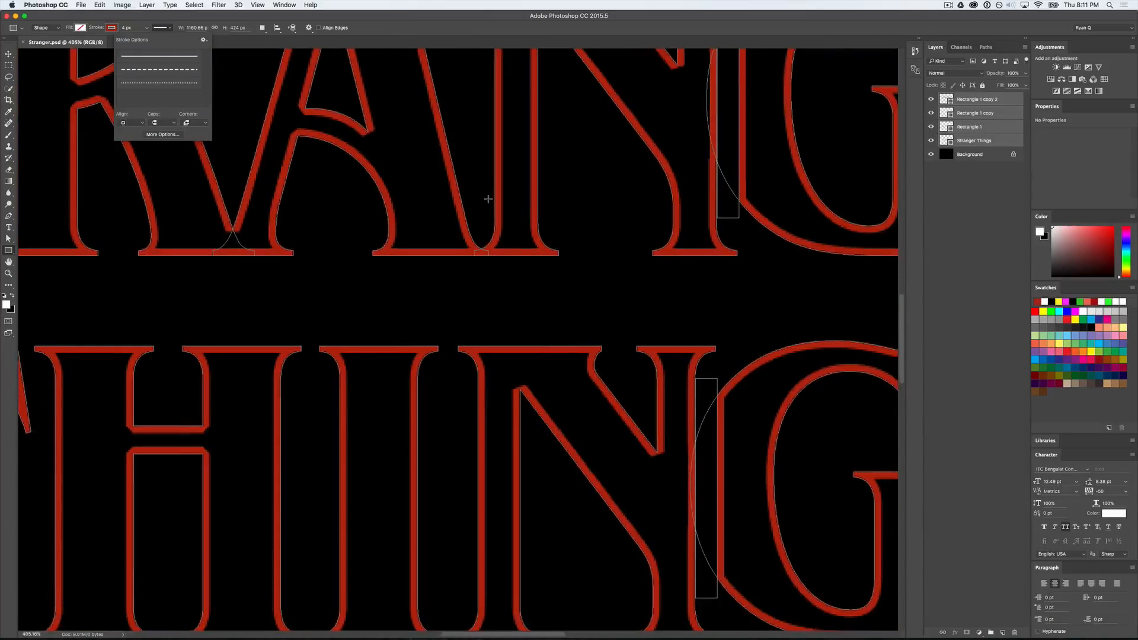
scroll(488, 199, "up", 3)
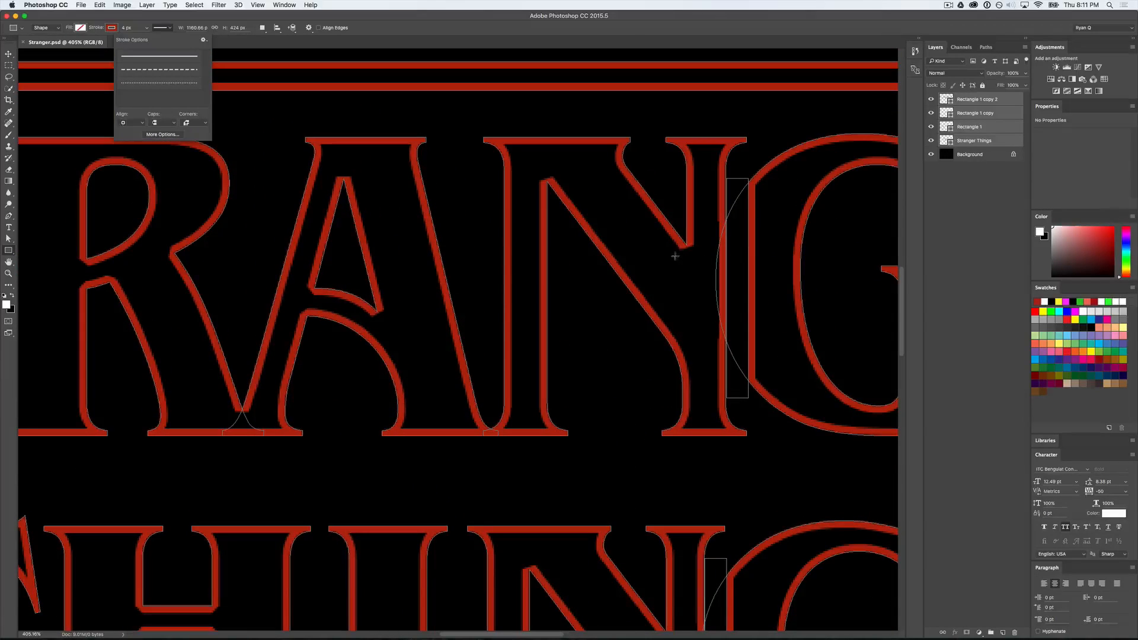
scroll(386, 317, "left", 3)
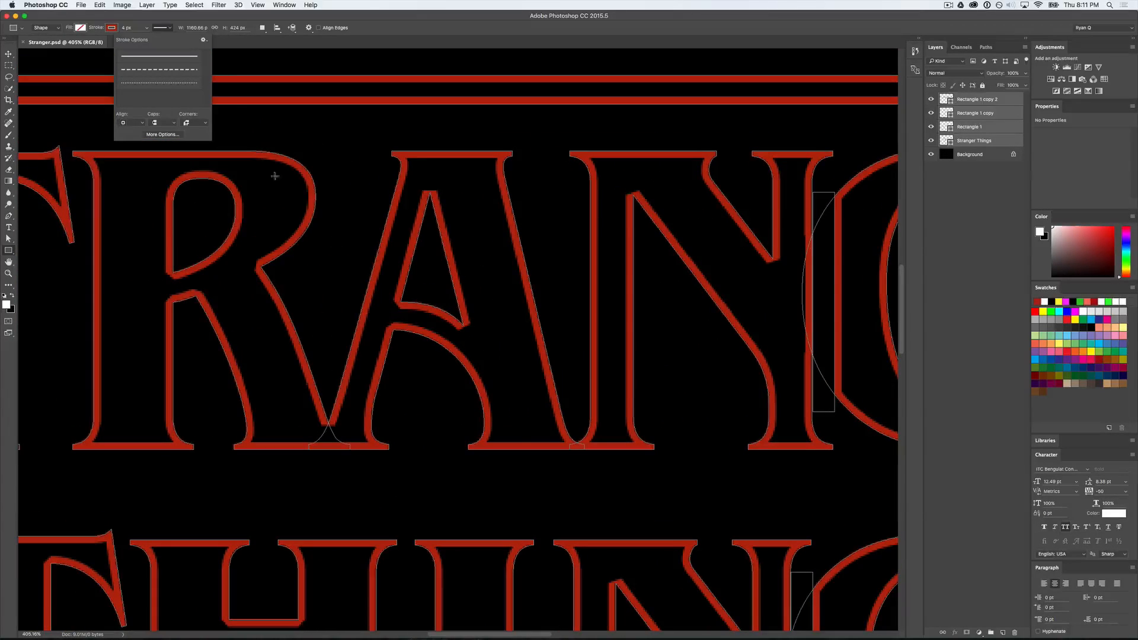
scroll(214, 205, "left", 10)
Step: Restore the mitered stroke corners on the selected lettering and rectangle shapes
left_click(195, 123)
left_click(195, 123)
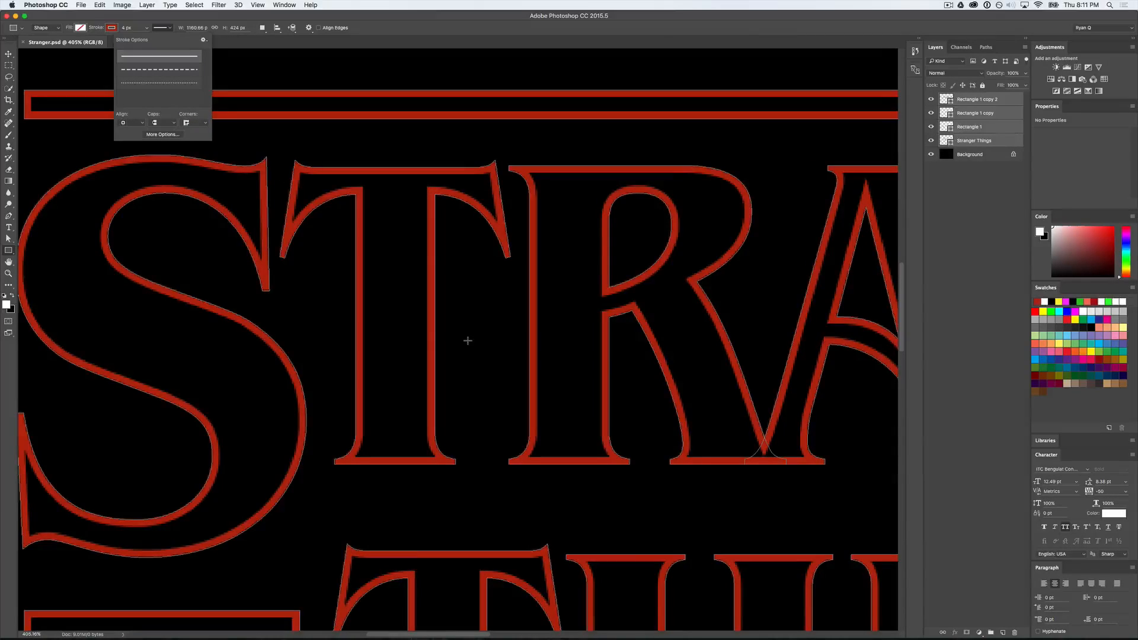
scroll(467, 339, "right", 8)
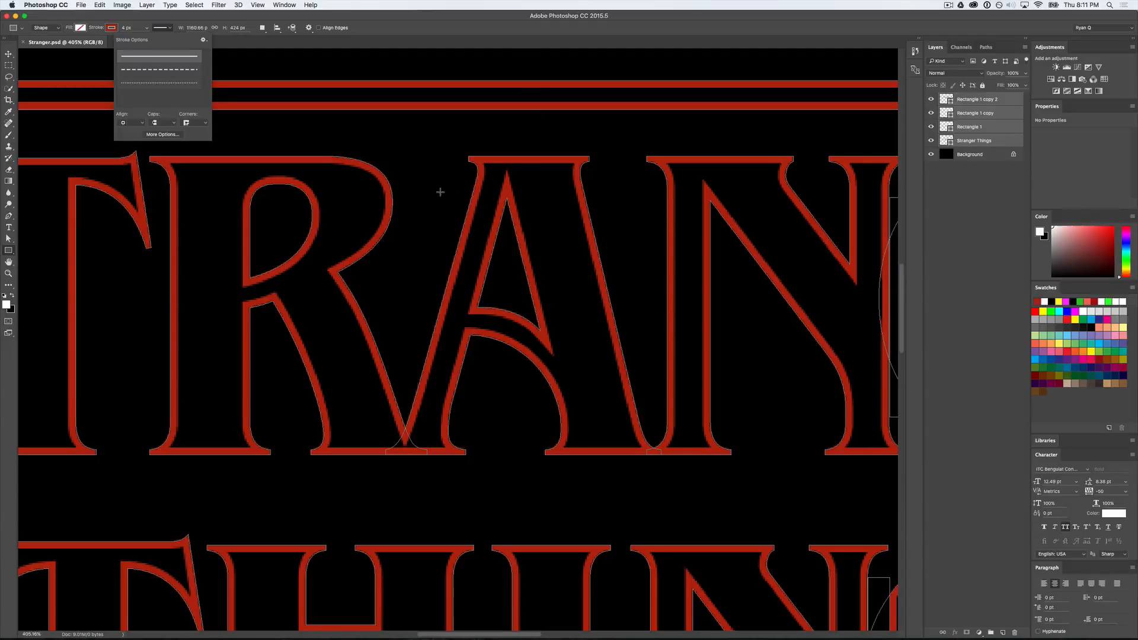
left_click(9, 54)
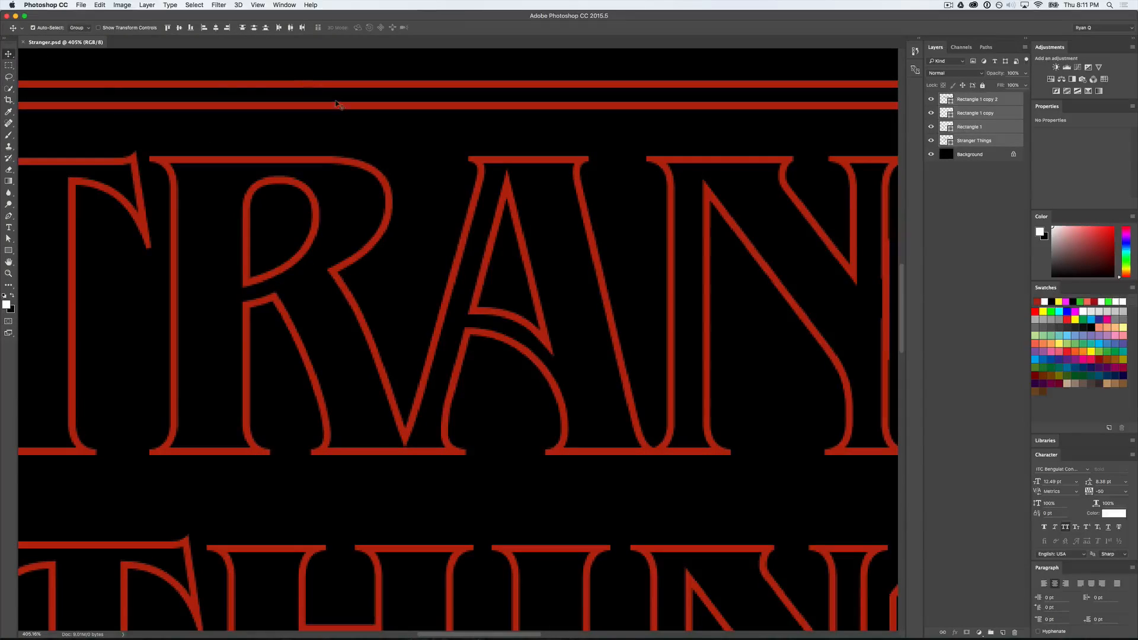
scroll(339, 105, "right", 1)
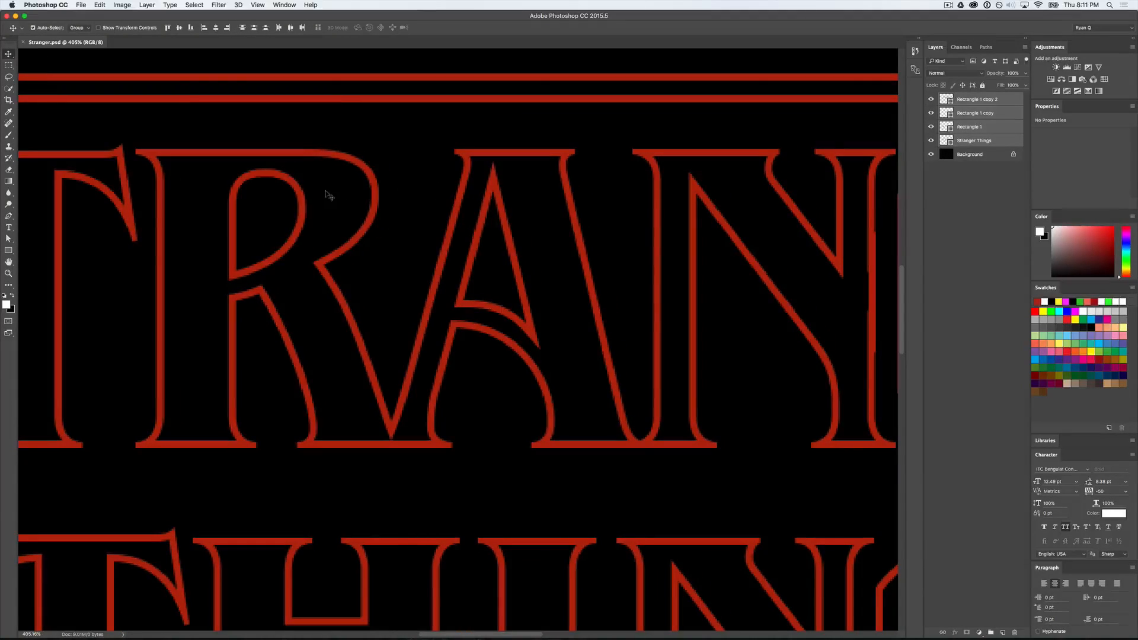
Step: On the Stranger Things layer, scale the inner triangular path of the A in STRANGER down to about 92%
key("a")
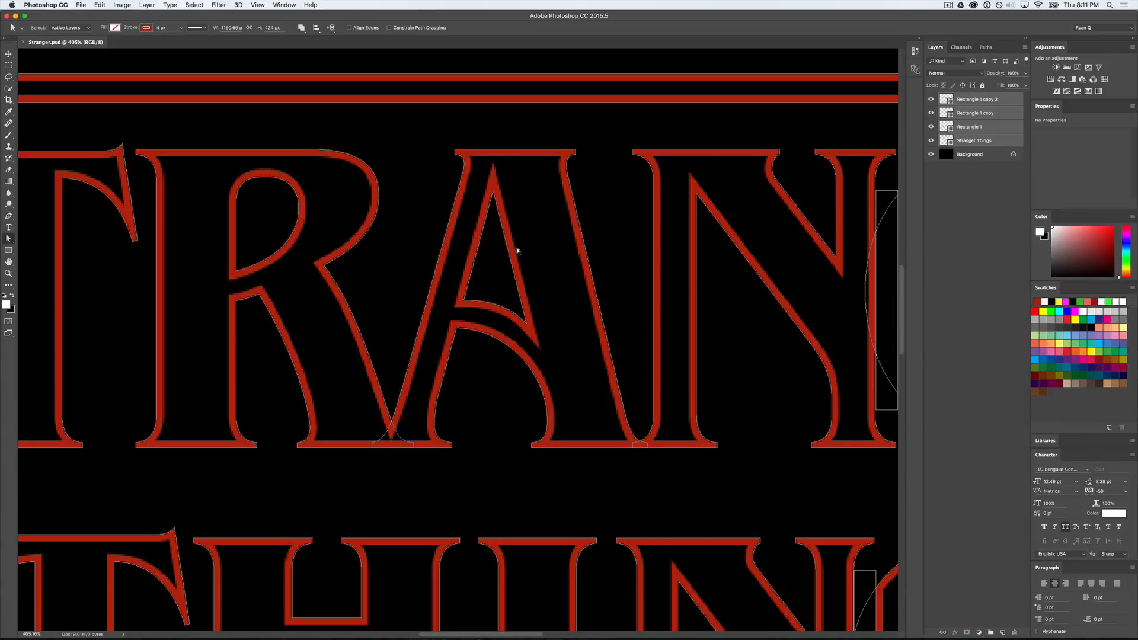
left_click(503, 246)
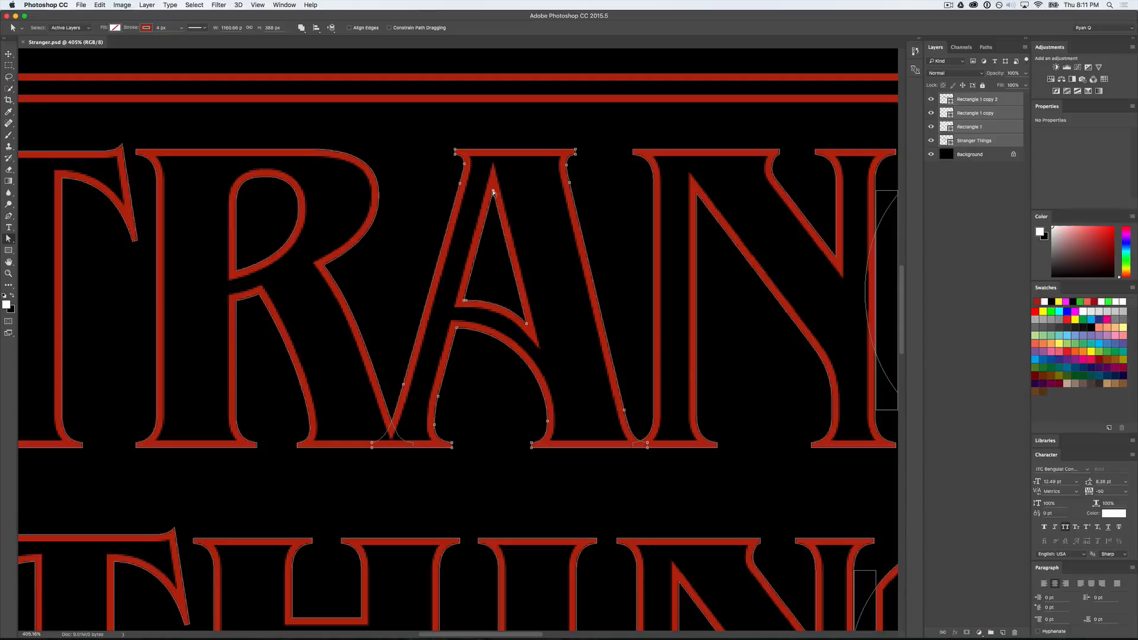
left_click(466, 303)
key("super+t")
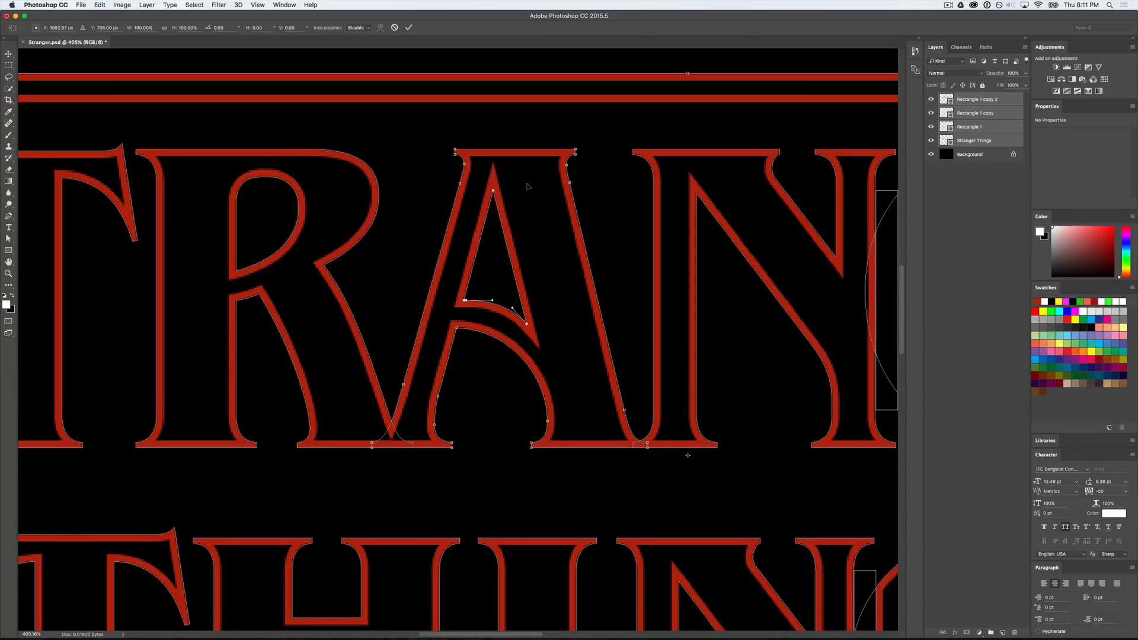
key("Return")
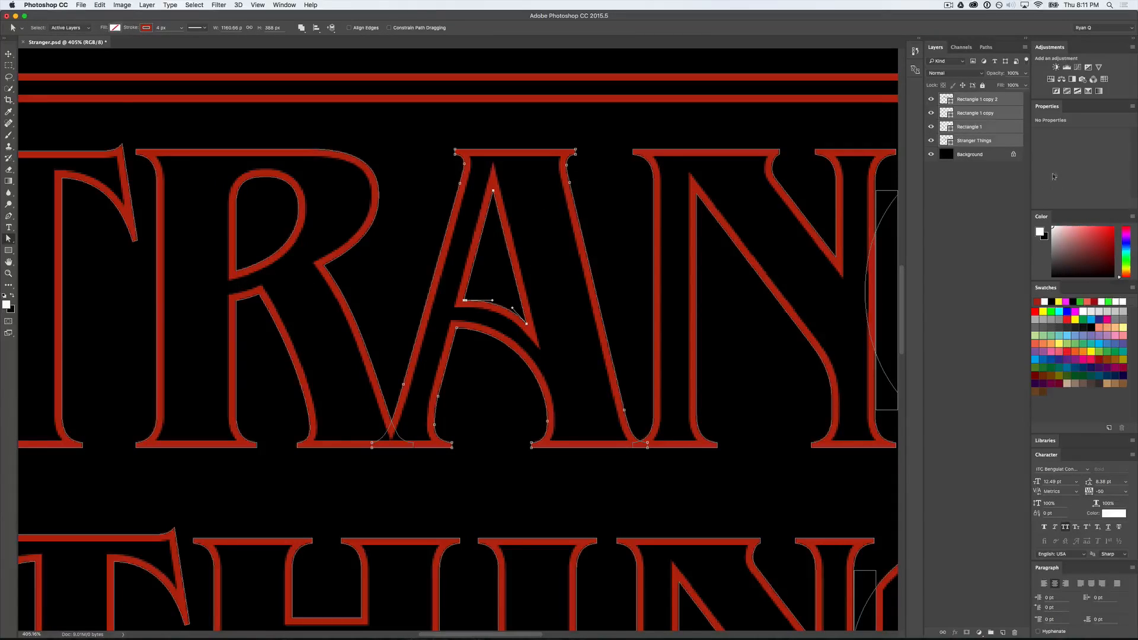
left_click(1008, 139)
key("super+t")
left_click_drag(525, 192, 520, 196)
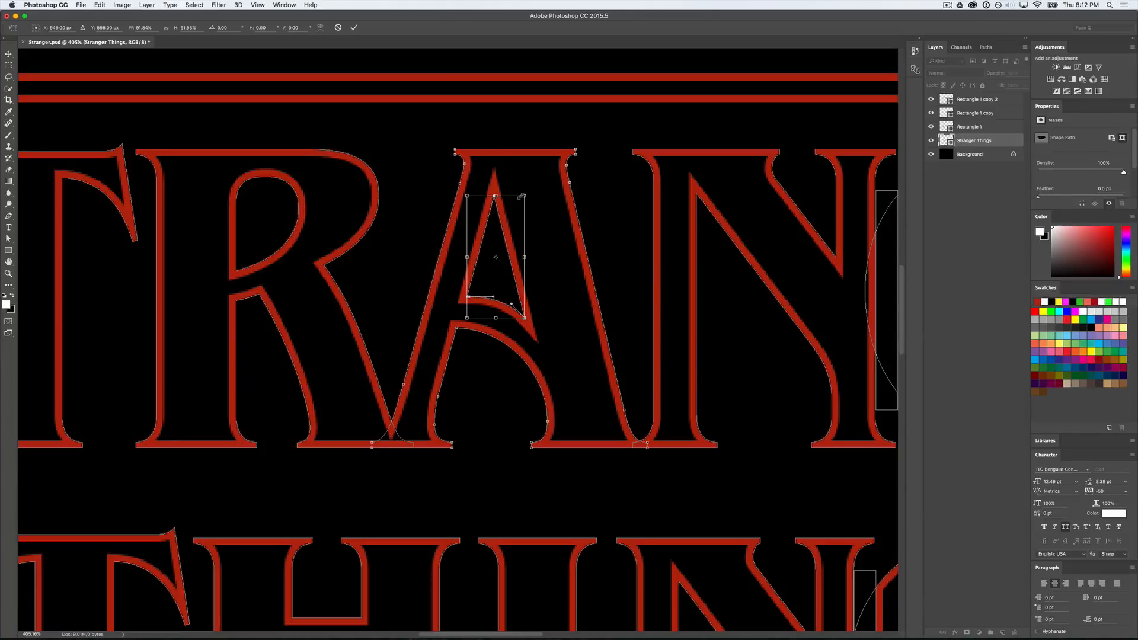
key("Return")
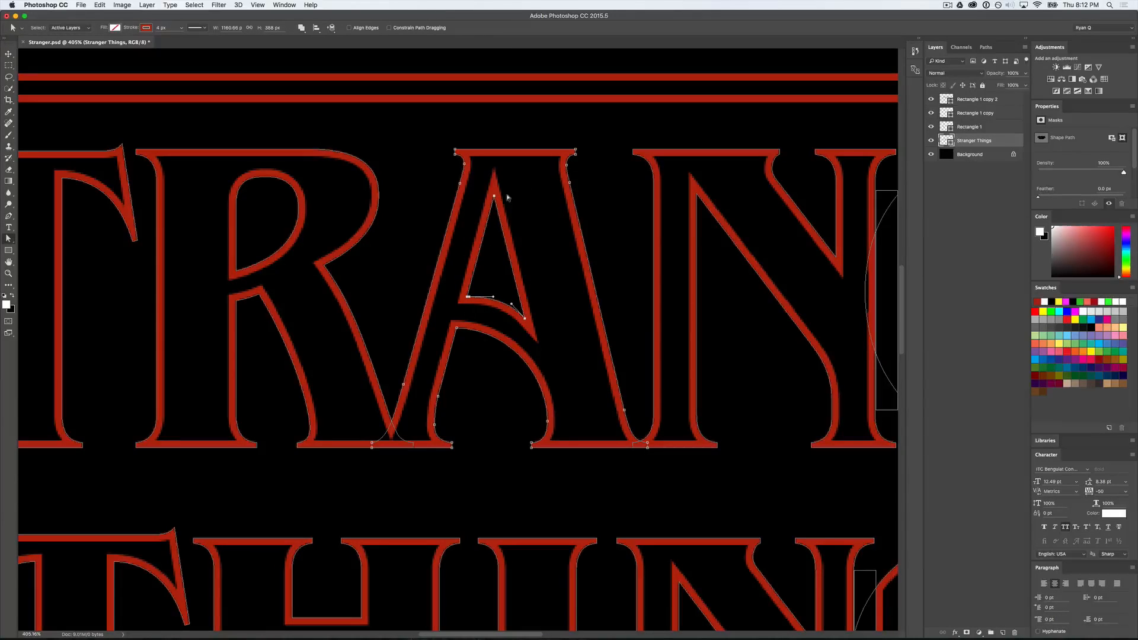
Step: Examine the H, A and R letter outlines close up and check the overall logo at a smaller scale
scroll(519, 213, "down", 6)
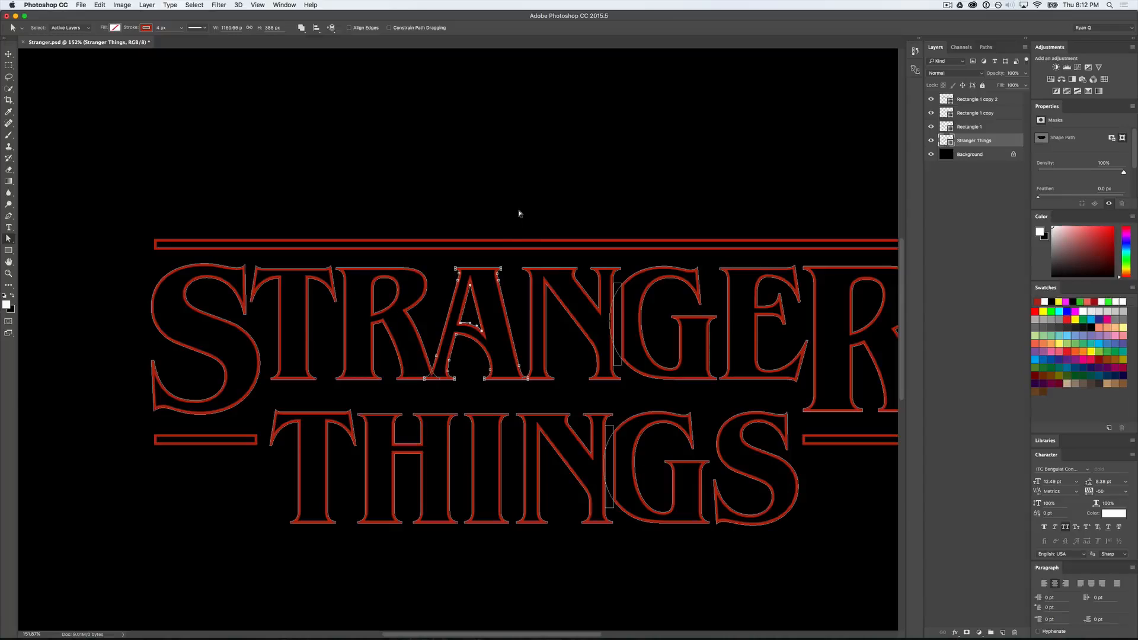
scroll(560, 283, "down", 2)
scroll(376, 434, "up", 4)
left_click_drag(393, 389, 483, 425)
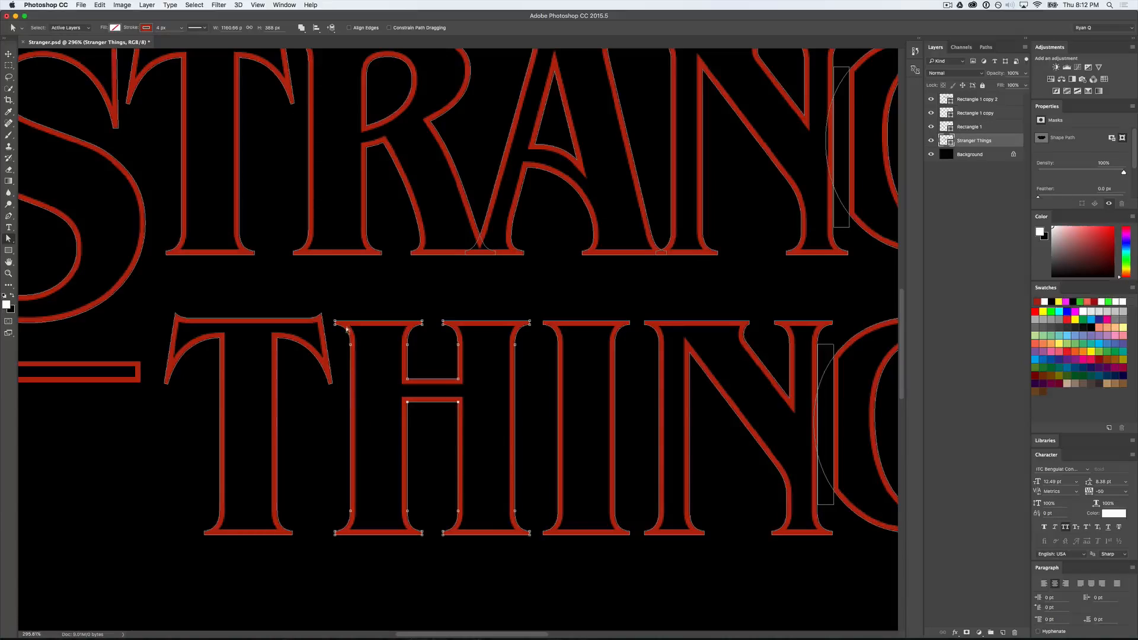
key("Escape")
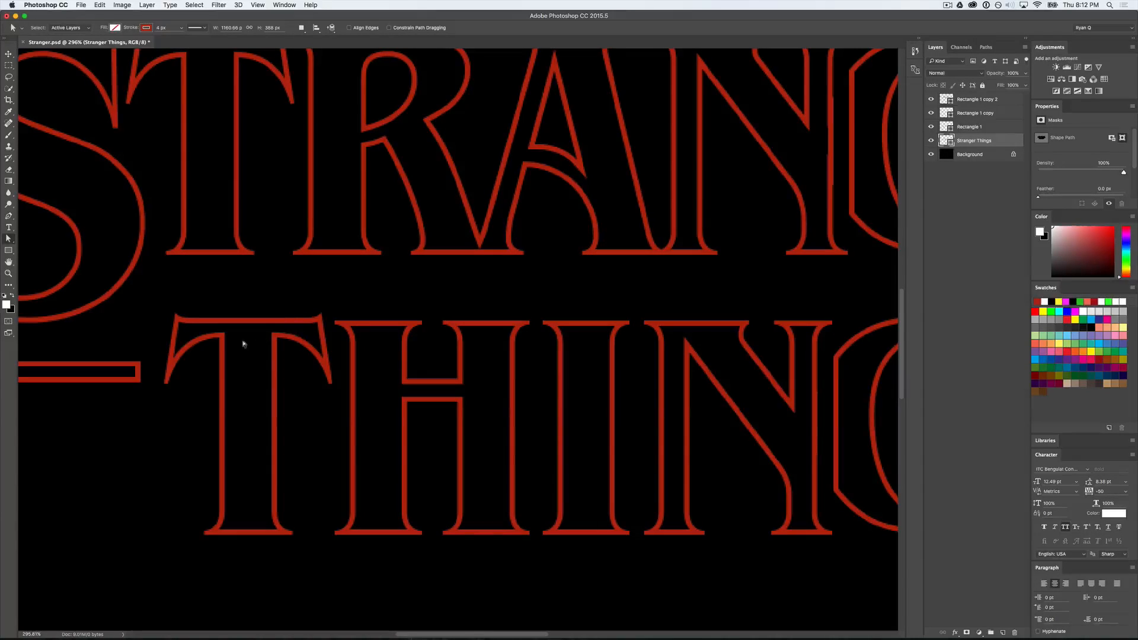
scroll(246, 343, "down", 5)
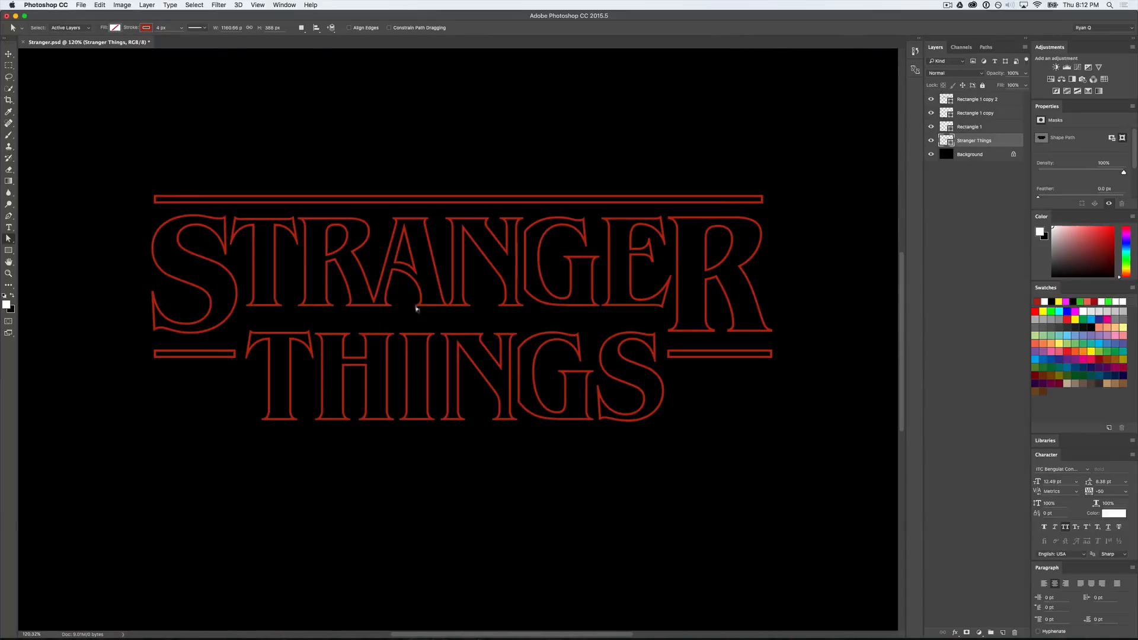
scroll(393, 283, "up", 5)
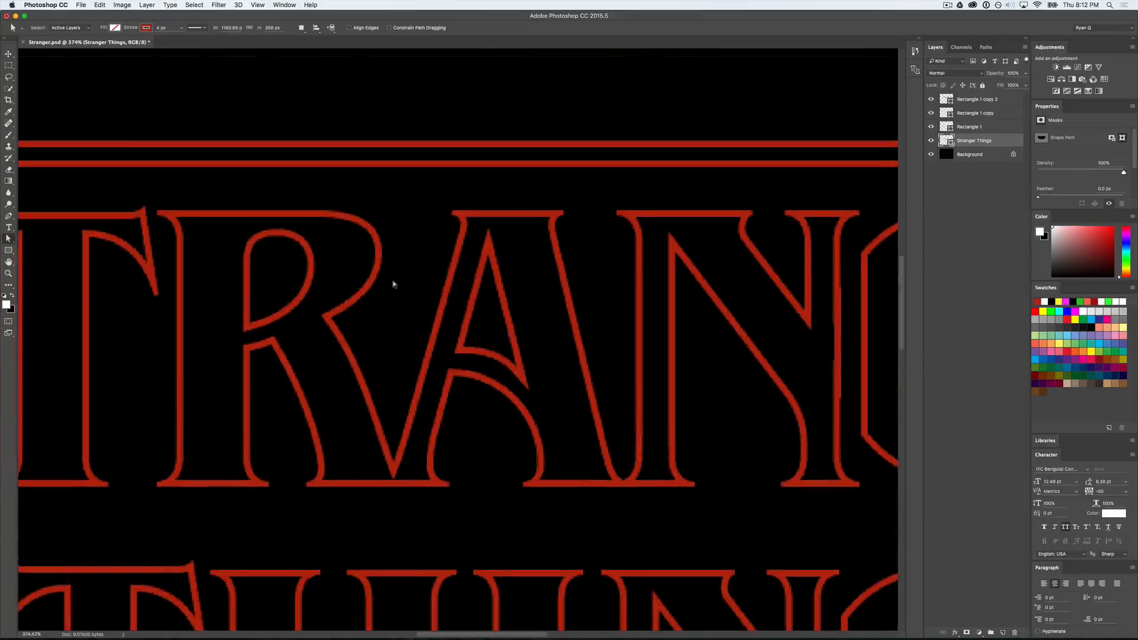
left_click(519, 372)
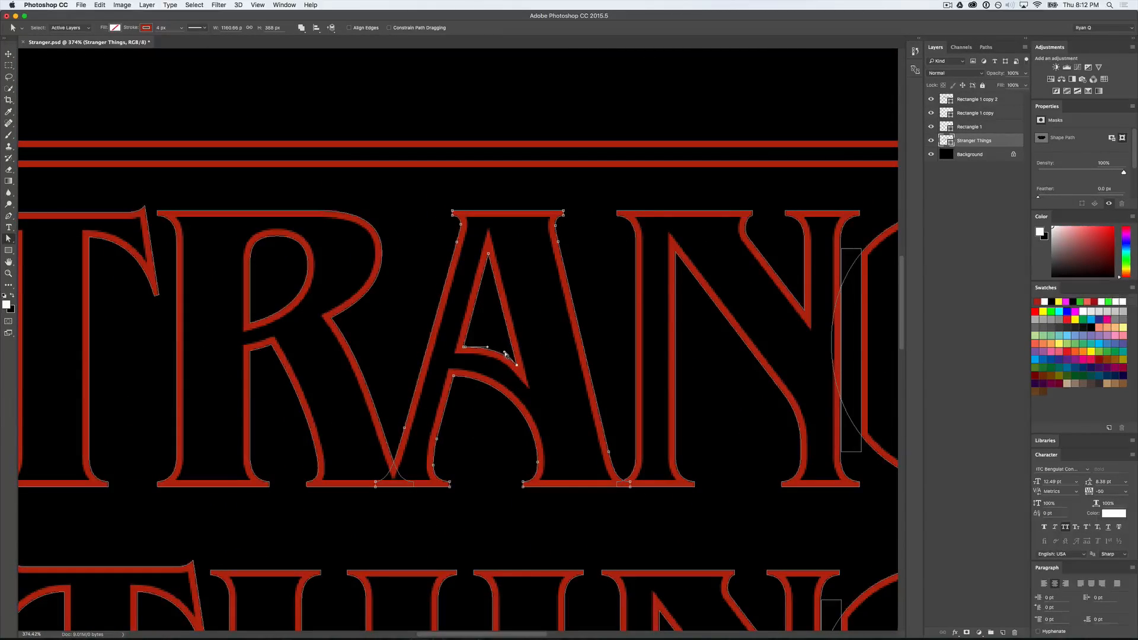
left_click(450, 374)
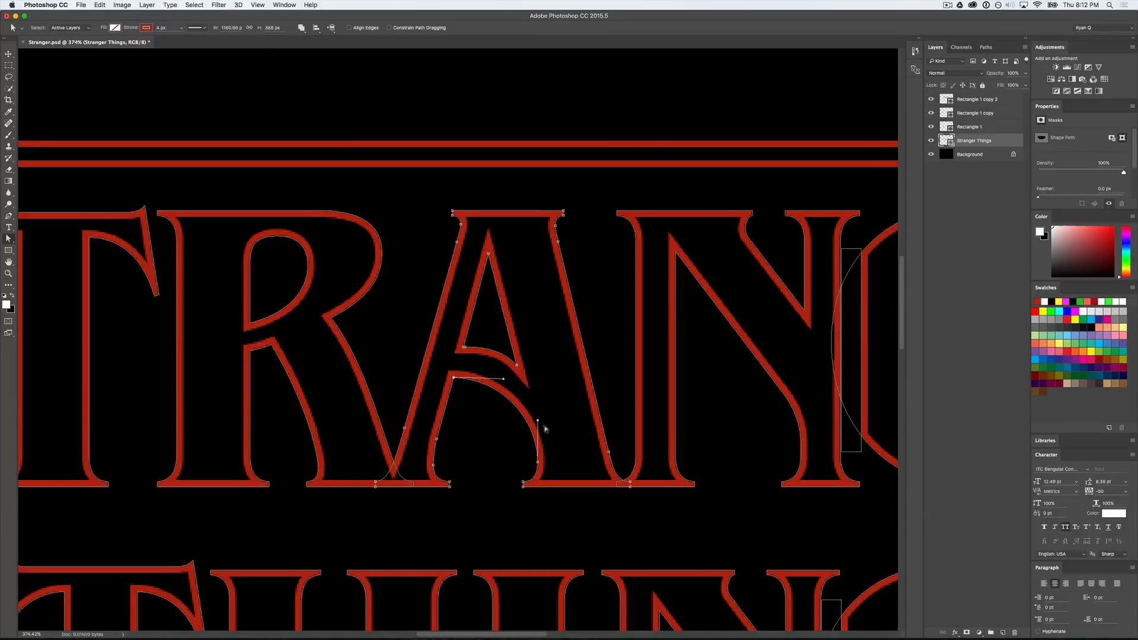
scroll(538, 422, "down", 5)
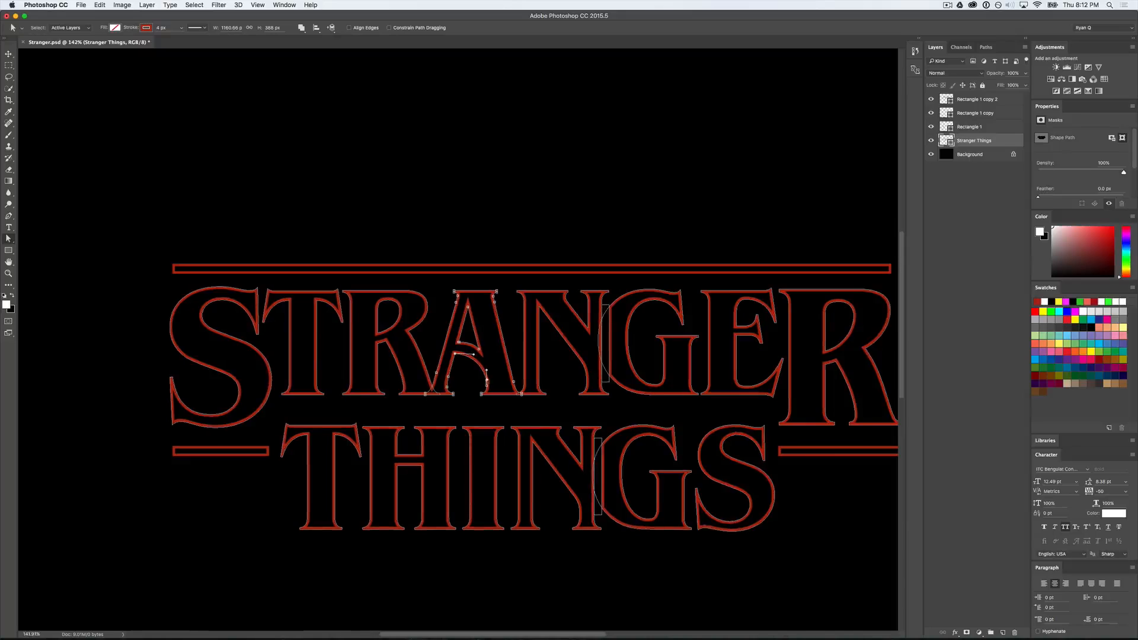
scroll(381, 341, "up", 5)
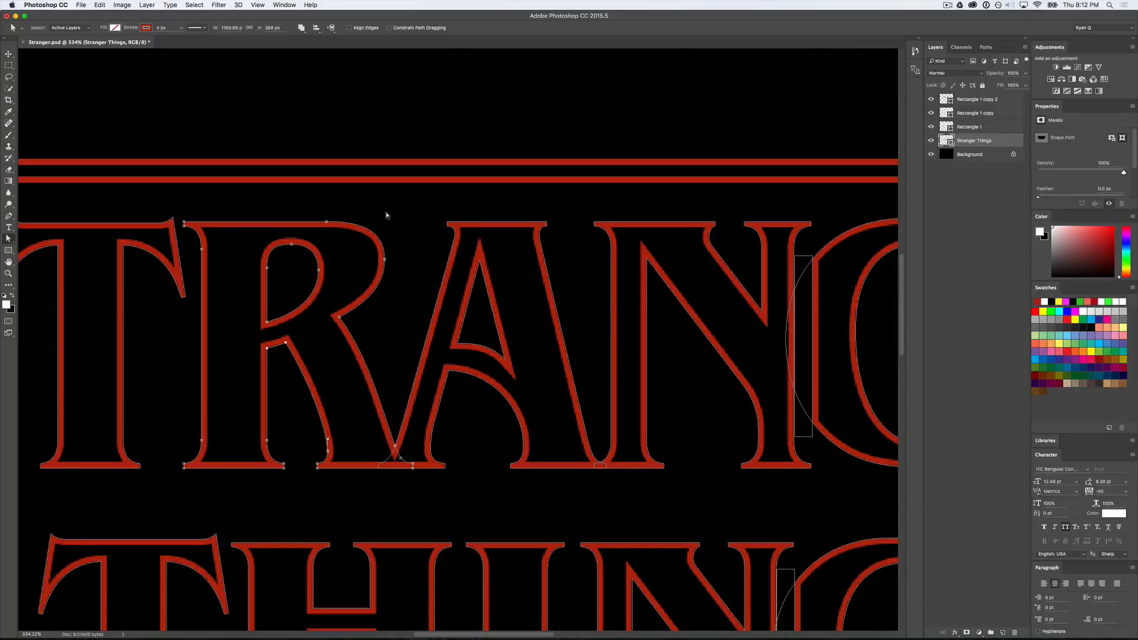
scroll(406, 199, "down", 5)
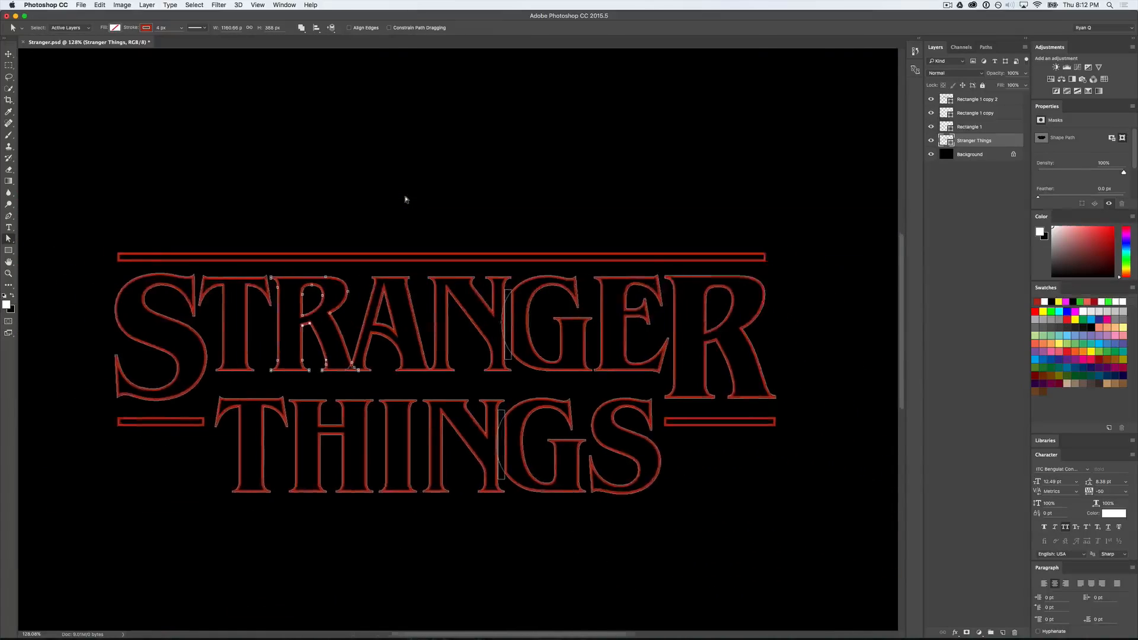
scroll(409, 199, "right", 3)
left_click(440, 186)
scroll(440, 185, "left", 3)
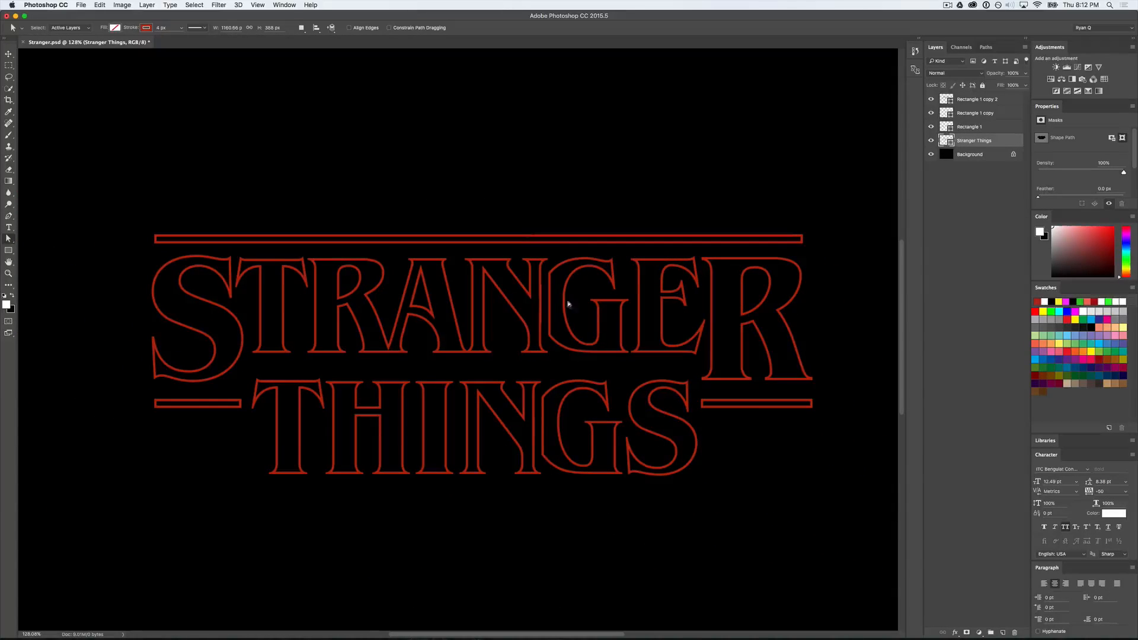
scroll(421, 255, "down", 3)
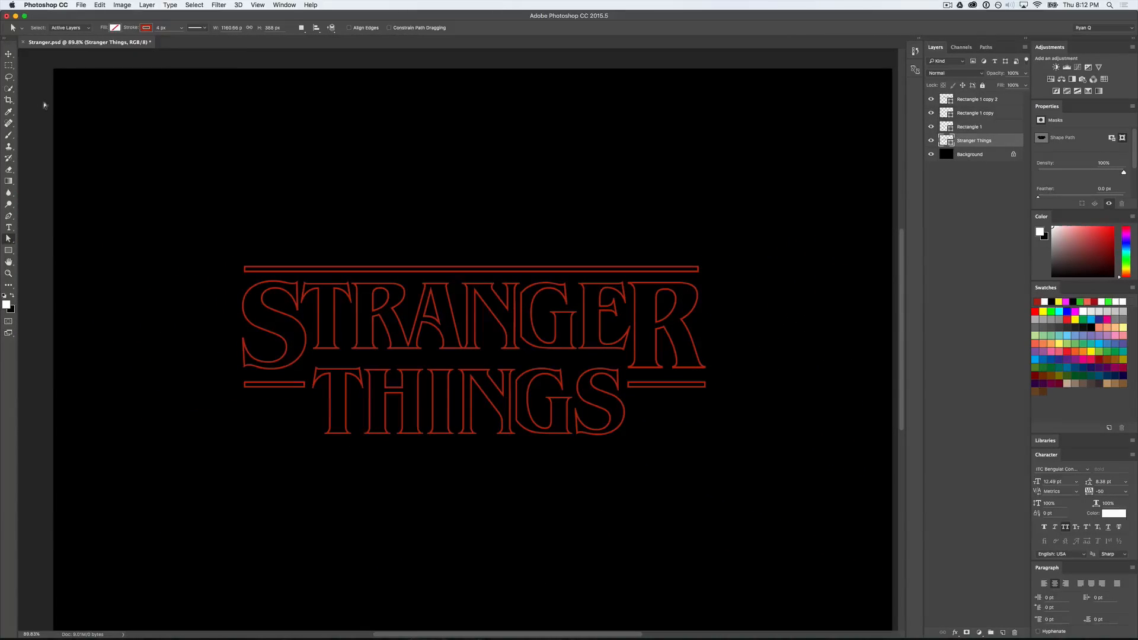
Step: Group the Stranger Things layer with the three rectangle layers and expand the group to show its contents
left_click(8, 54)
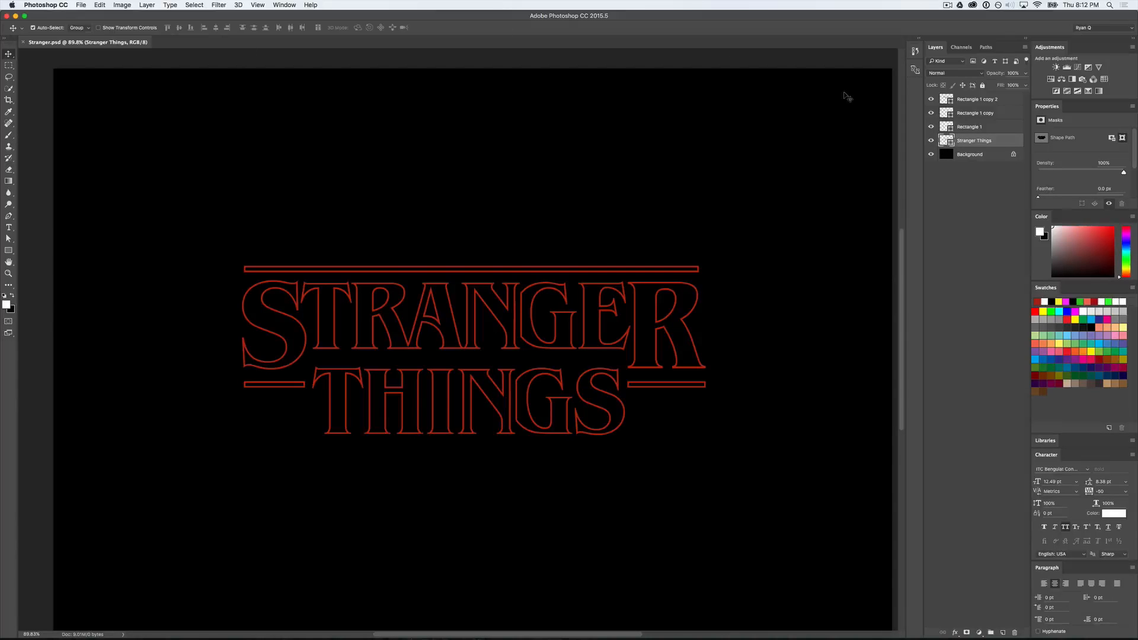
left_click(989, 100, "shift")
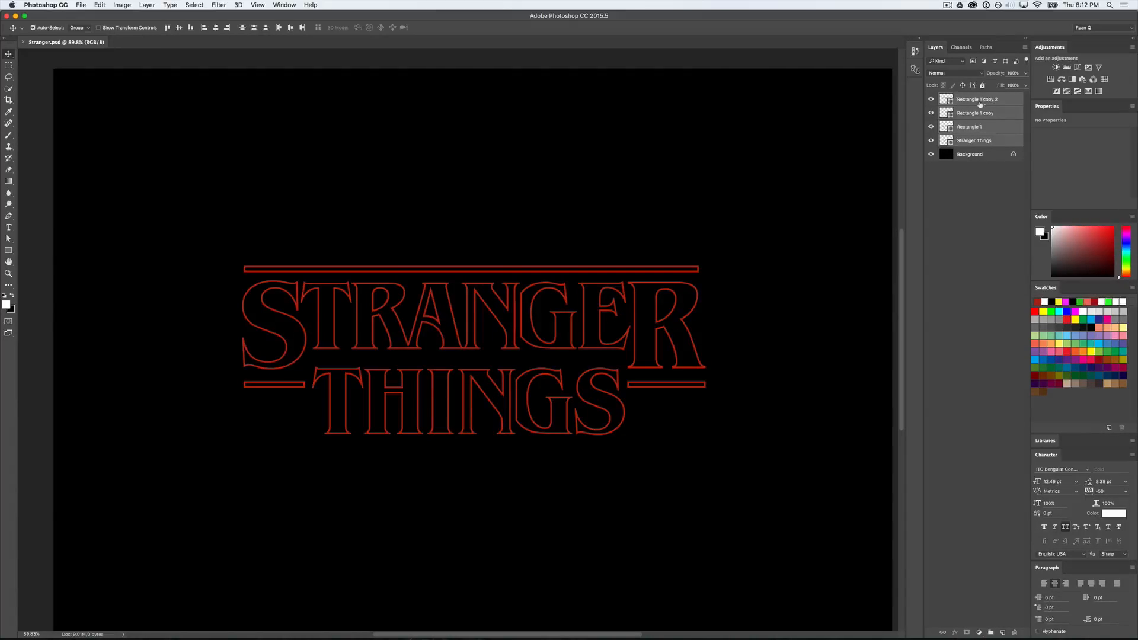
left_click(986, 141)
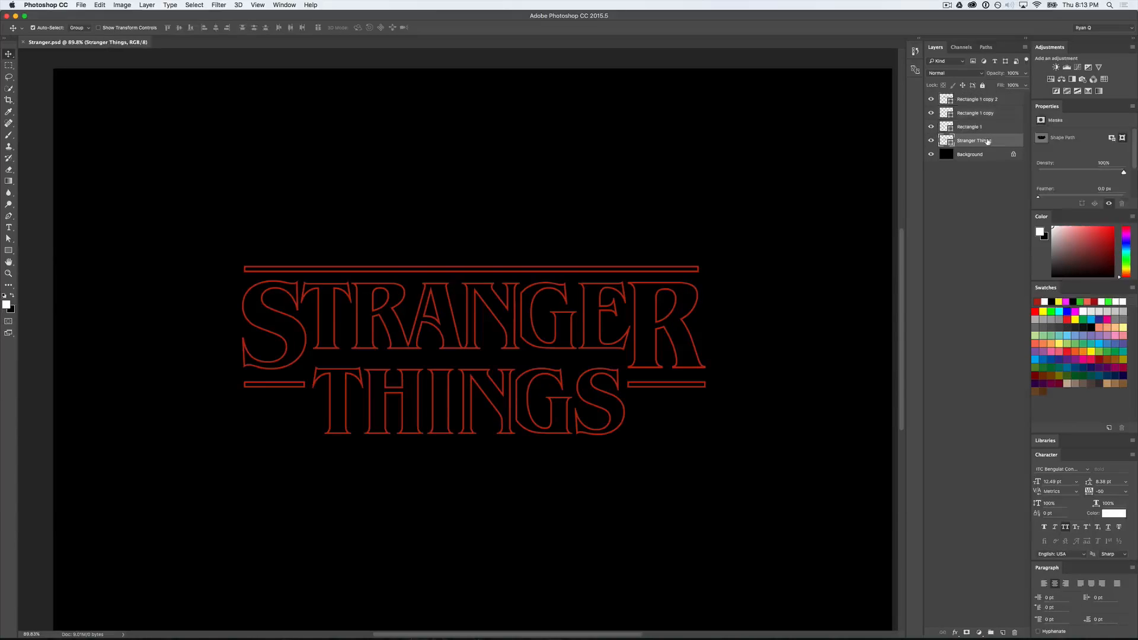
left_click(997, 102, "shift")
key("super+minus")
key("super+g")
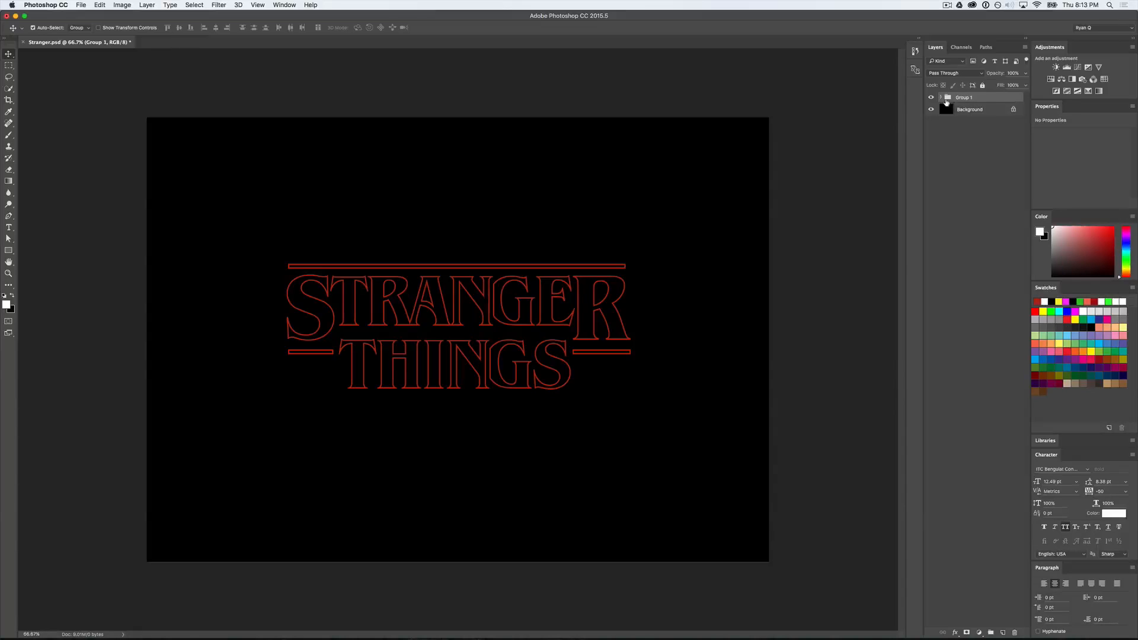
left_click(940, 97)
scroll(662, 258, "up", 1)
scroll(663, 258, "up", 10)
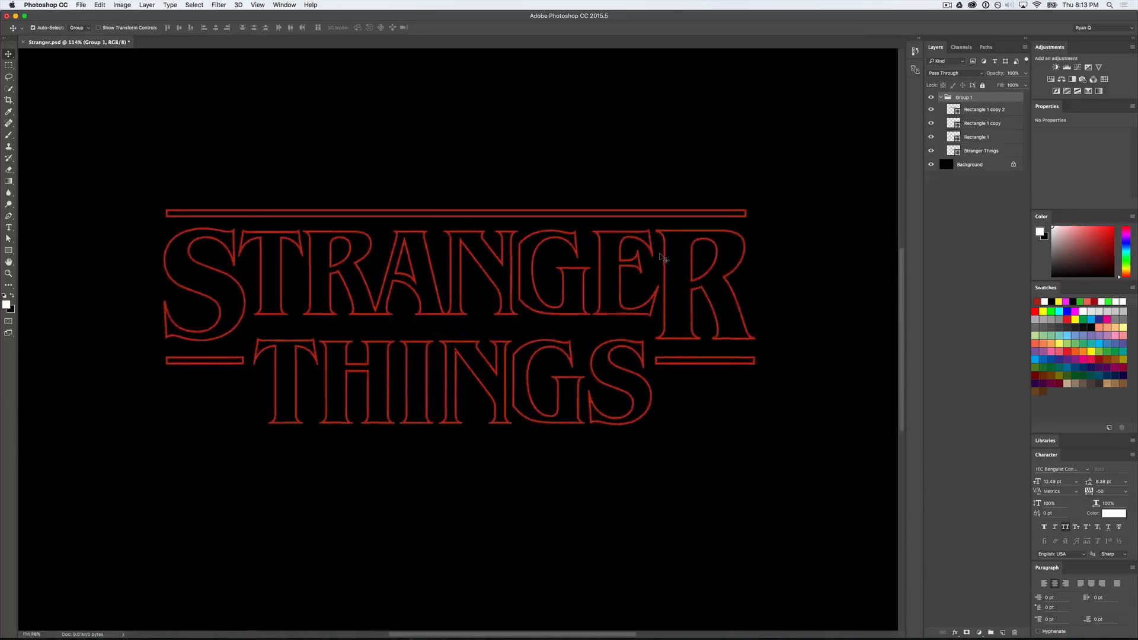
left_click_drag(738, 240, 759, 221)
scroll(759, 221, "down", 5)
scroll(760, 221, "down", 2)
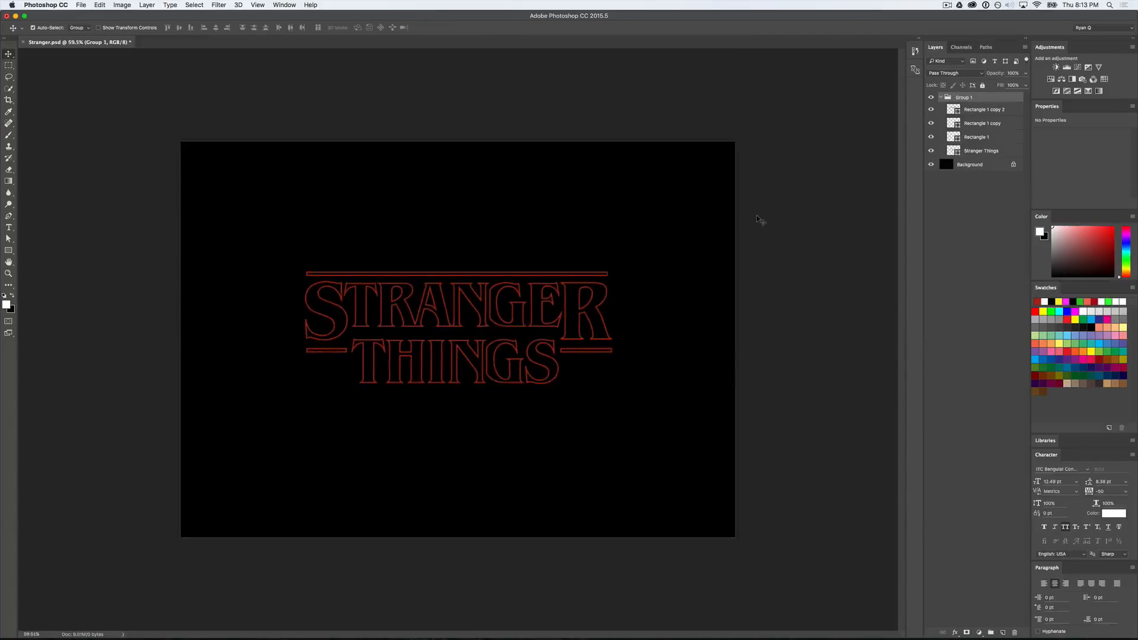
Step: Add a new empty layer and place it above Group 1, outside the group
scroll(756, 219, "up", 4)
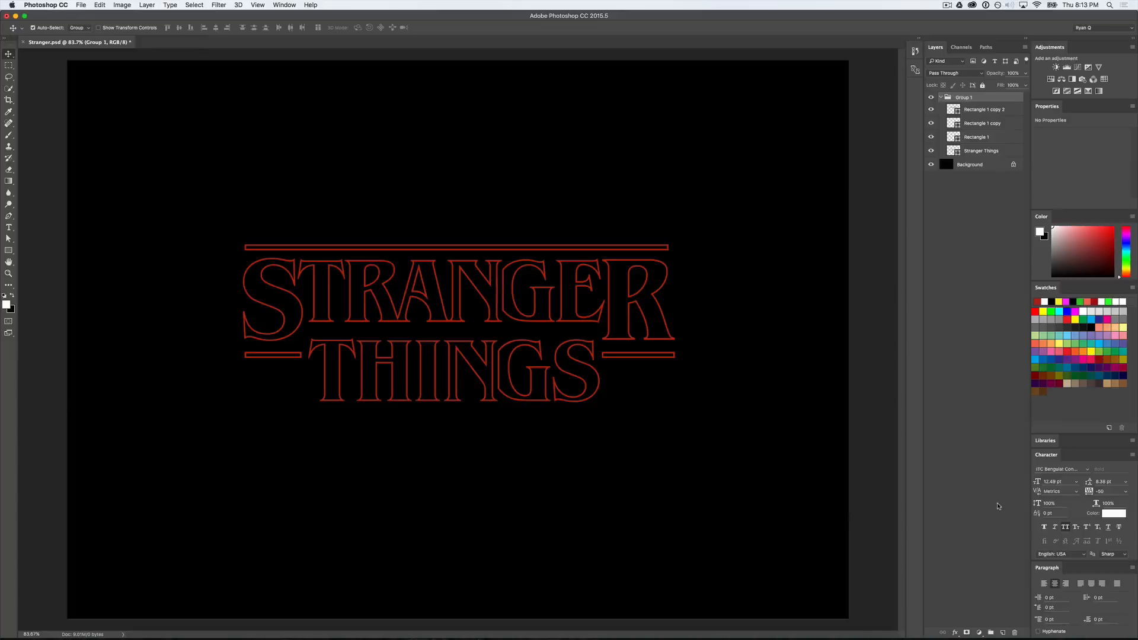
left_click(1002, 632)
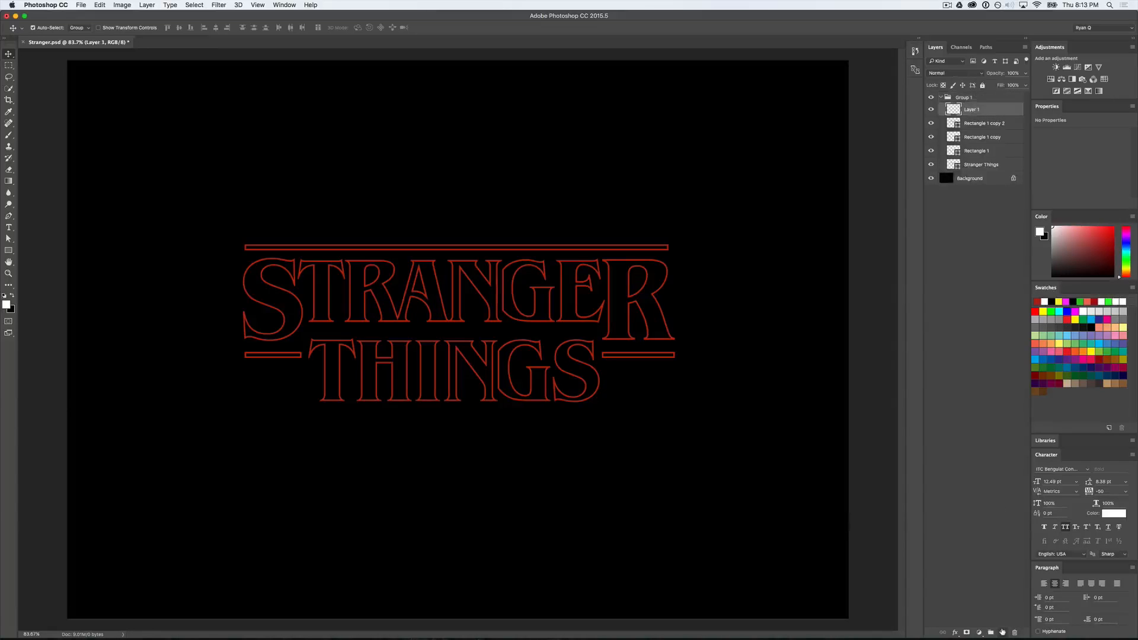
left_click_drag(972, 114, 975, 93)
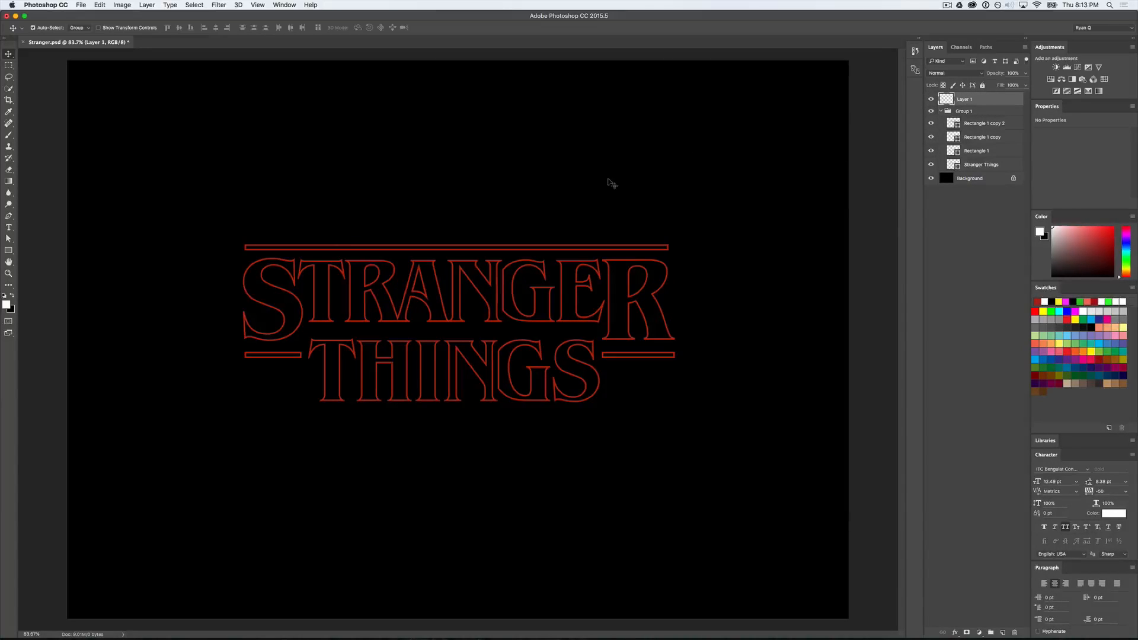
Step: Set up a soft white brush at 150 px with 0% hardness and 10% flow for painting on the new layer
left_click(9, 135)
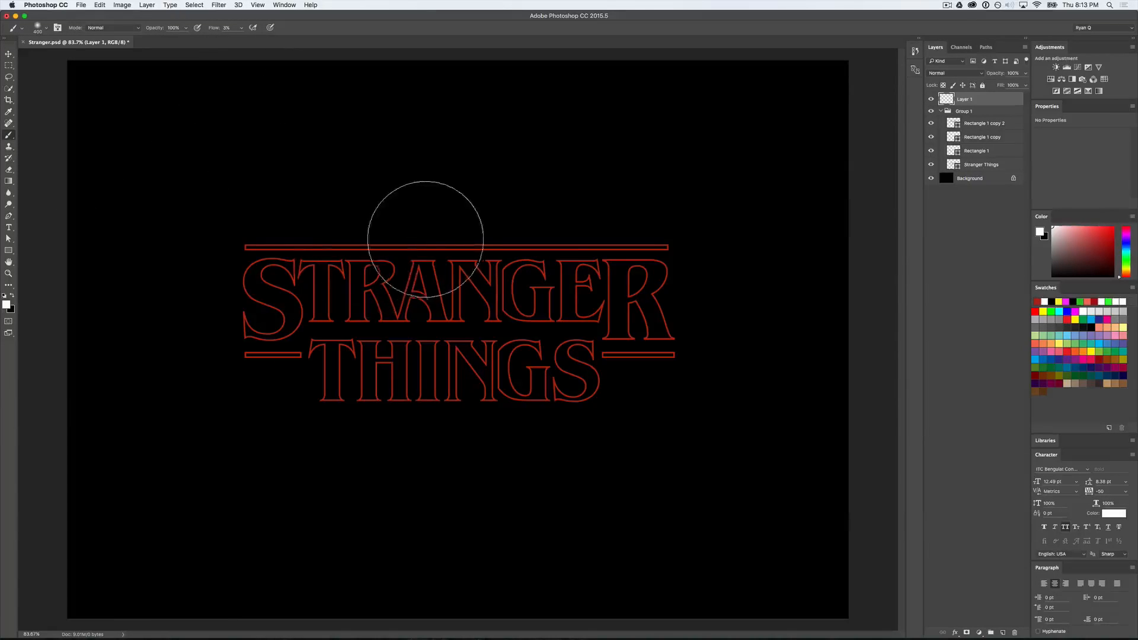
key("bracketleft")
key("bracketleft")
key("bracketleft")
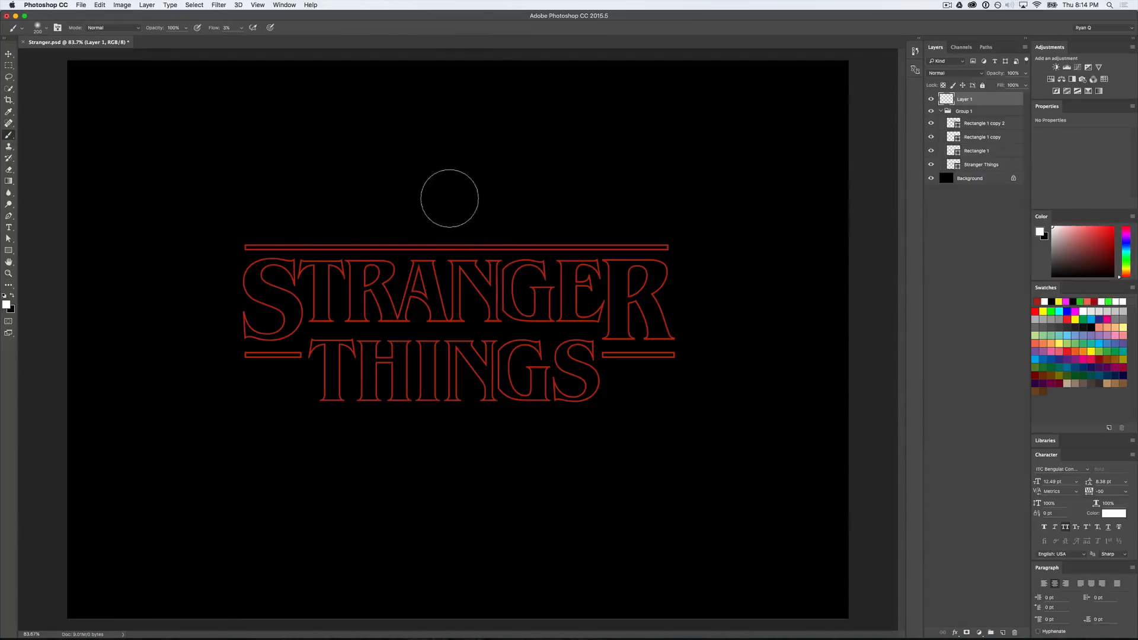
right_click(449, 199)
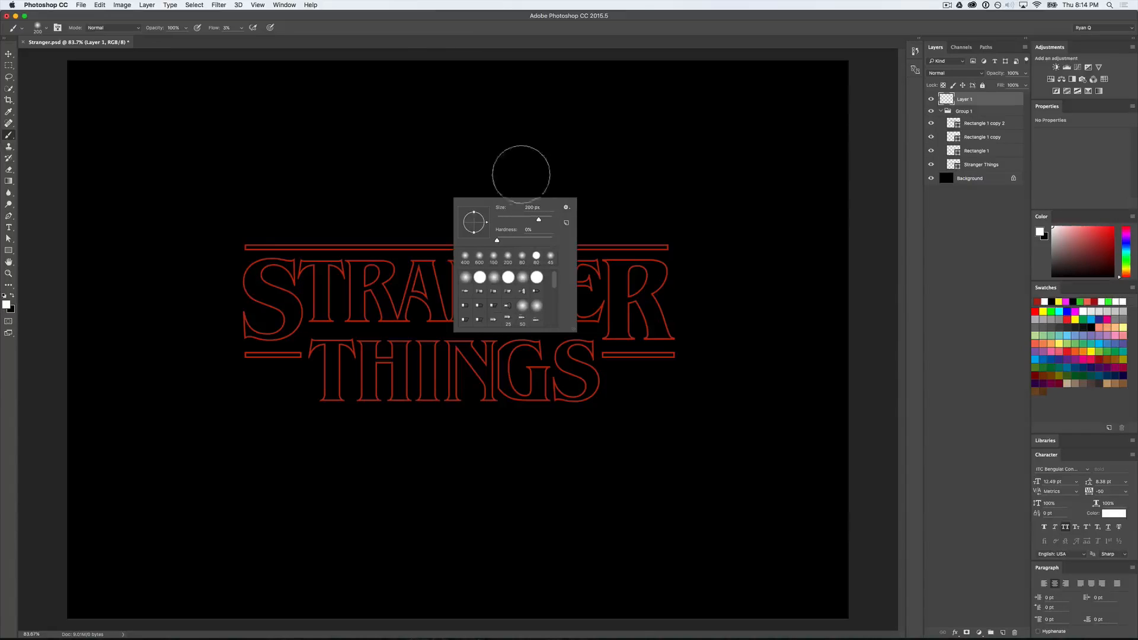
left_click(536, 168)
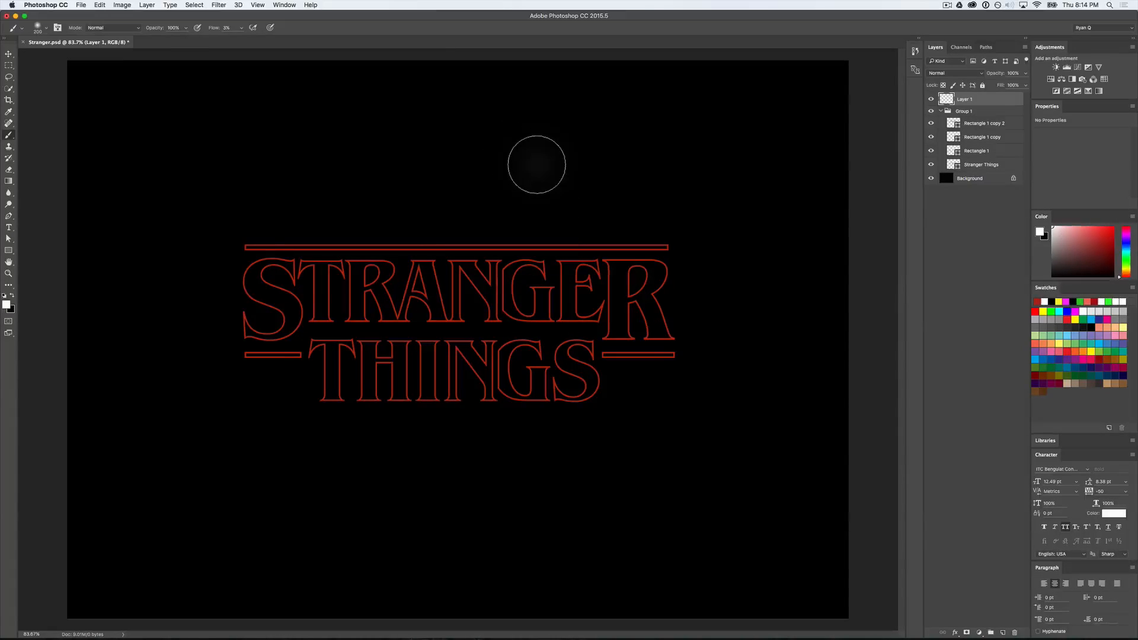
key("bracketleft")
key("bracketleft")
right_click(533, 192)
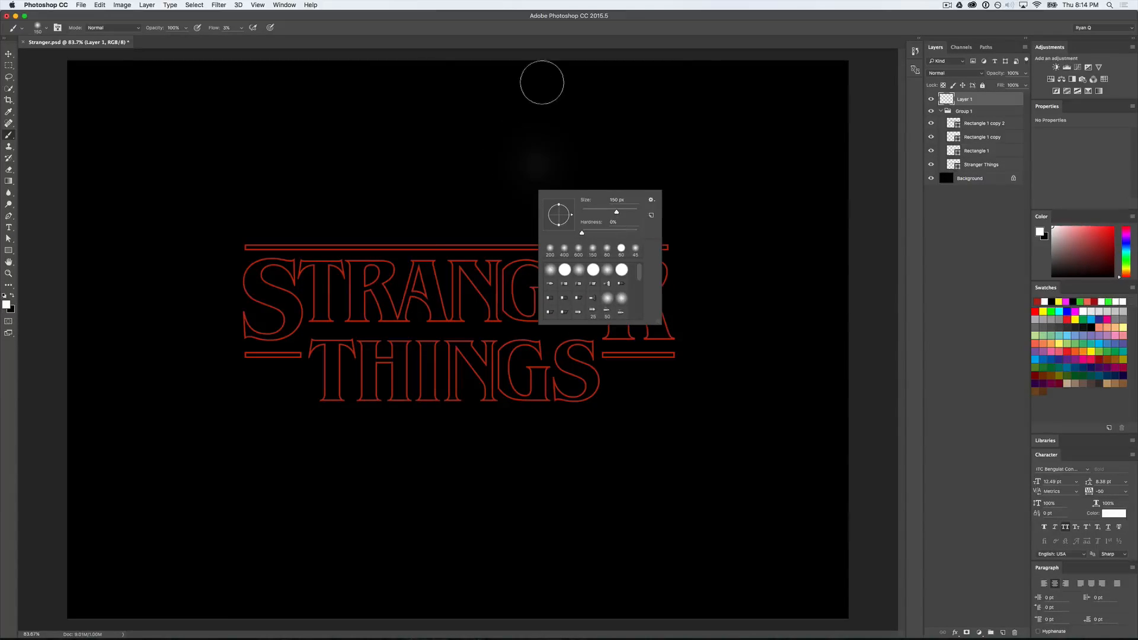
left_click(542, 36)
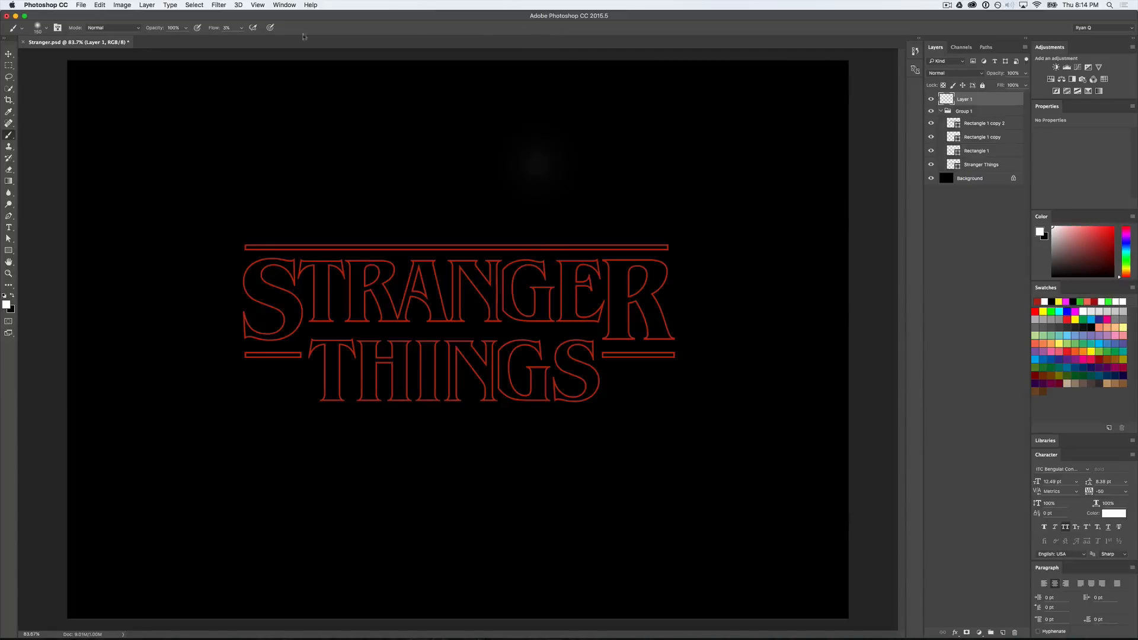
left_click(241, 27)
left_click(300, 15)
key("super+equal")
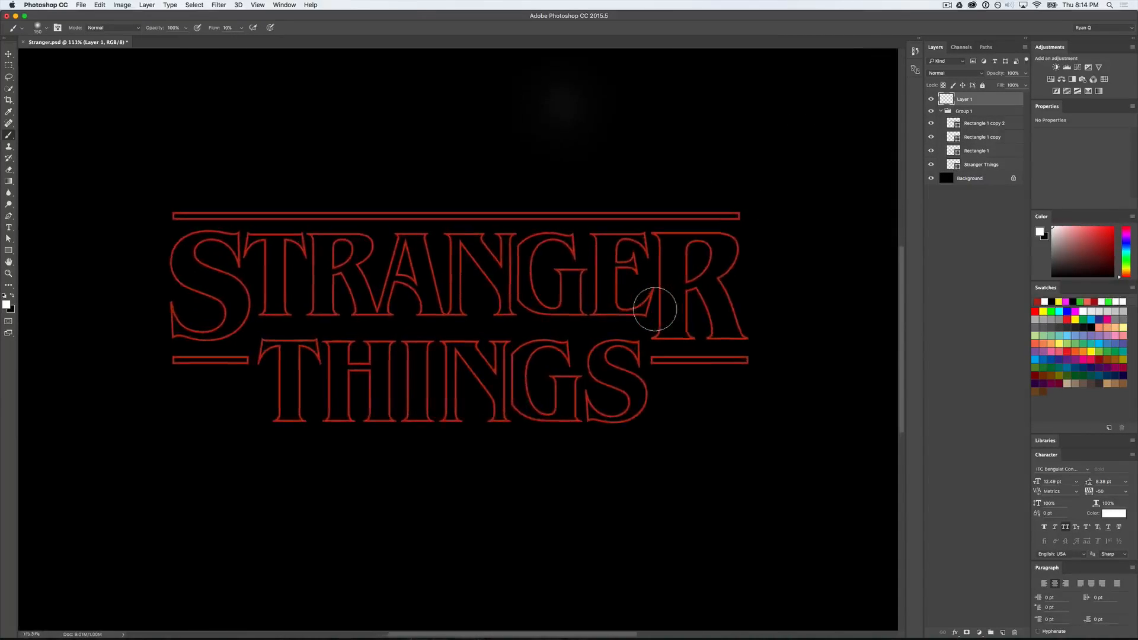
Step: With a smaller brush, paint soft white highlights over the final R, the E and the upper G of STRANGER
scroll(654, 309, "up", 2)
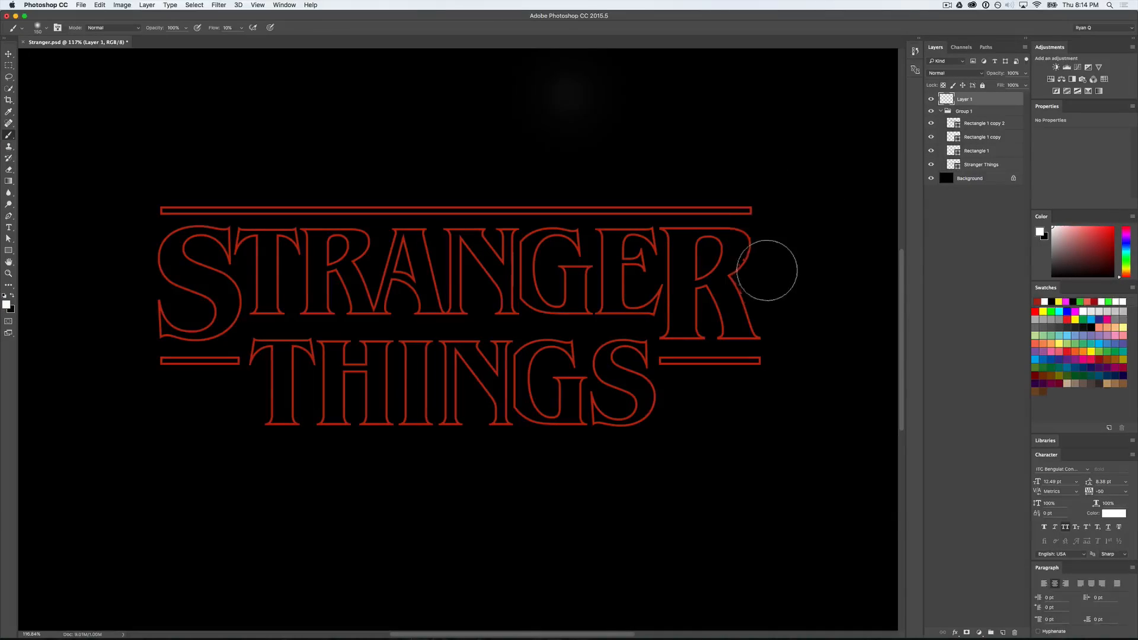
key("bracketleft")
key("bracketleft")
key("bracketleft")
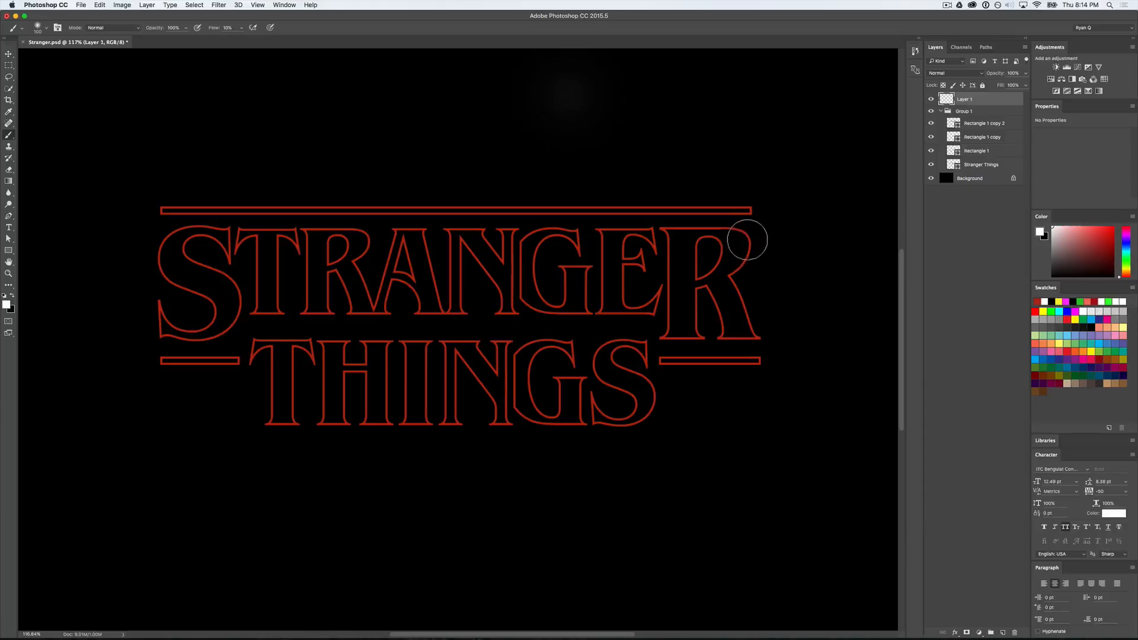
mouse_move(712, 243)
left_mouse_down()
mouse_move(743, 245)
mouse_move(733, 233)
mouse_move(750, 248)
mouse_move(739, 228)
mouse_move(744, 261)
mouse_move(740, 233)
mouse_move(746, 251)
mouse_move(719, 236)
mouse_move(723, 250)
mouse_move(746, 246)
mouse_move(740, 233)
mouse_move(710, 248)
mouse_move(717, 236)
mouse_move(711, 245)
mouse_move(752, 251)
mouse_move(739, 234)
mouse_move(712, 246)
mouse_move(721, 253)
mouse_move(733, 236)
mouse_move(750, 252)
mouse_move(730, 224)
mouse_move(754, 260)
mouse_move(736, 226)
mouse_move(751, 249)
mouse_move(764, 218)
left_mouse_up()
mouse_move(681, 287)
left_mouse_down()
mouse_move(717, 259)
mouse_move(694, 283)
mouse_move(709, 249)
mouse_move(726, 311)
mouse_move(759, 255)
mouse_move(755, 312)
mouse_move(761, 274)
mouse_move(731, 273)
mouse_move(741, 290)
mouse_move(731, 268)
mouse_move(751, 325)
mouse_move(729, 273)
mouse_move(757, 349)
mouse_move(745, 337)
mouse_move(772, 342)
mouse_move(745, 331)
mouse_move(740, 301)
mouse_move(770, 347)
left_mouse_up()
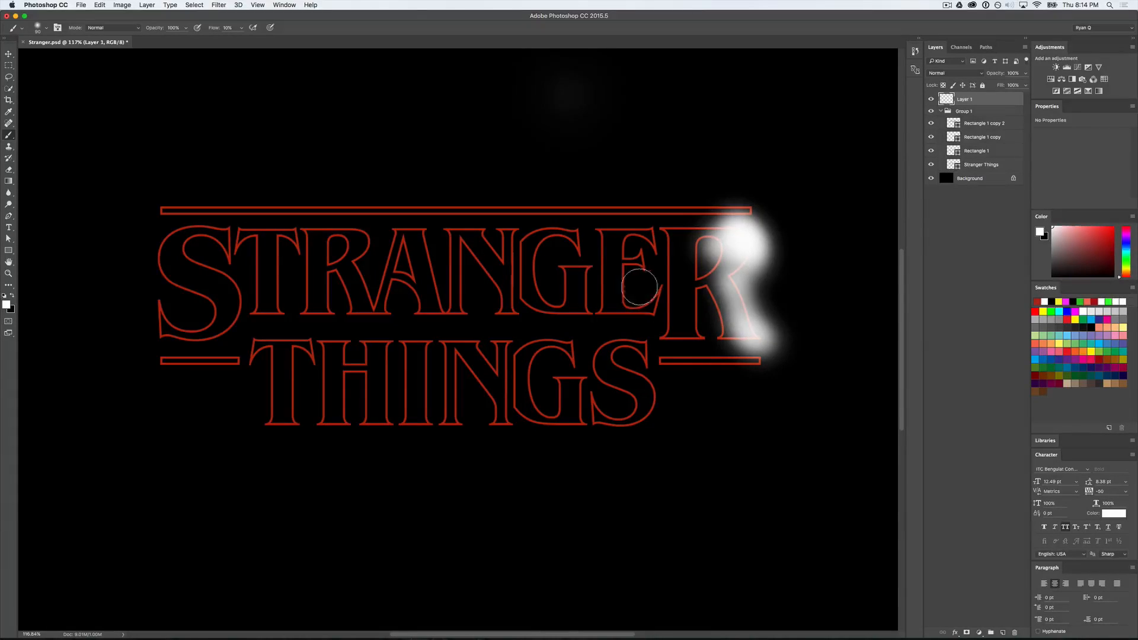
mouse_move(548, 232)
left_mouse_down()
mouse_move(562, 240)
mouse_move(530, 236)
mouse_move(567, 233)
mouse_move(543, 228)
left_mouse_up()
mouse_move(644, 264)
left_mouse_down()
mouse_move(625, 278)
mouse_move(631, 243)
mouse_move(641, 287)
mouse_move(631, 261)
mouse_move(640, 278)
mouse_move(536, 228)
left_mouse_up()
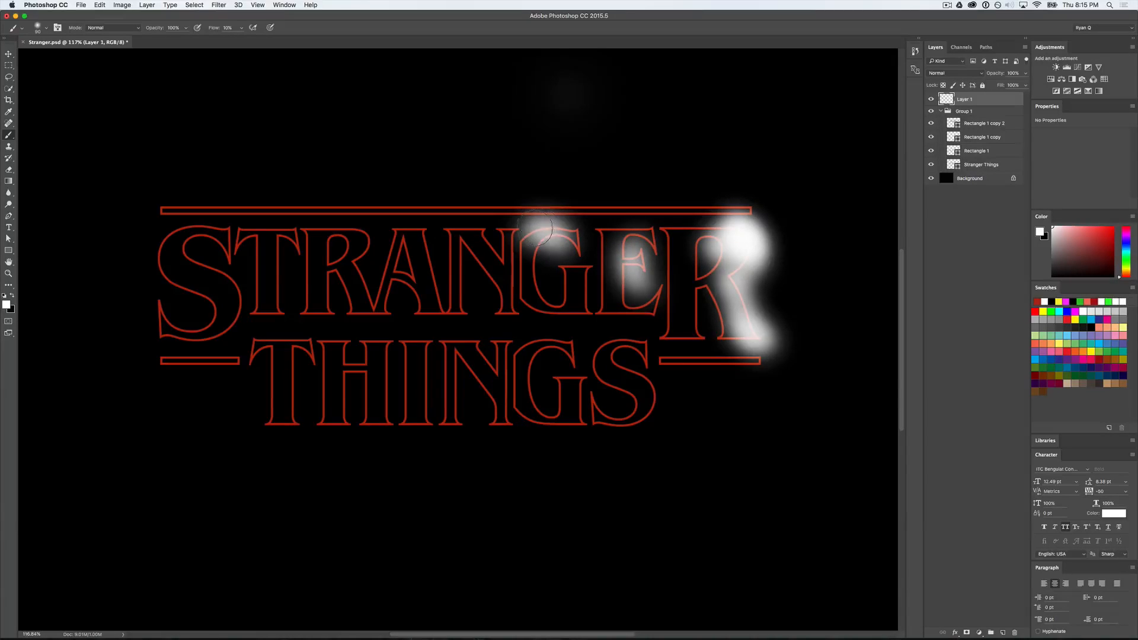
Step: Paint soft white highlights over the N, A, first R and T of STRANGER
mouse_move(515, 307)
left_mouse_down()
mouse_move(476, 294)
mouse_move(511, 297)
mouse_move(488, 296)
mouse_move(503, 310)
mouse_move(498, 274)
left_mouse_up()
mouse_move(516, 314)
left_mouse_down()
mouse_move(507, 273)
mouse_move(504, 299)
mouse_move(467, 239)
left_mouse_up()
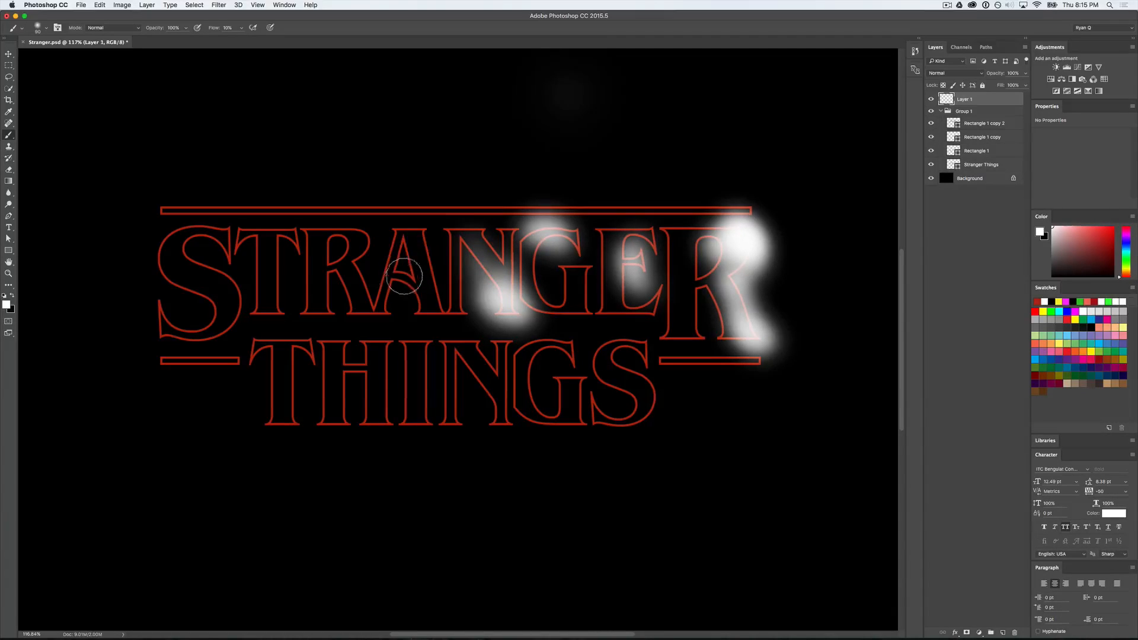
left_click_drag(392, 244, 415, 282)
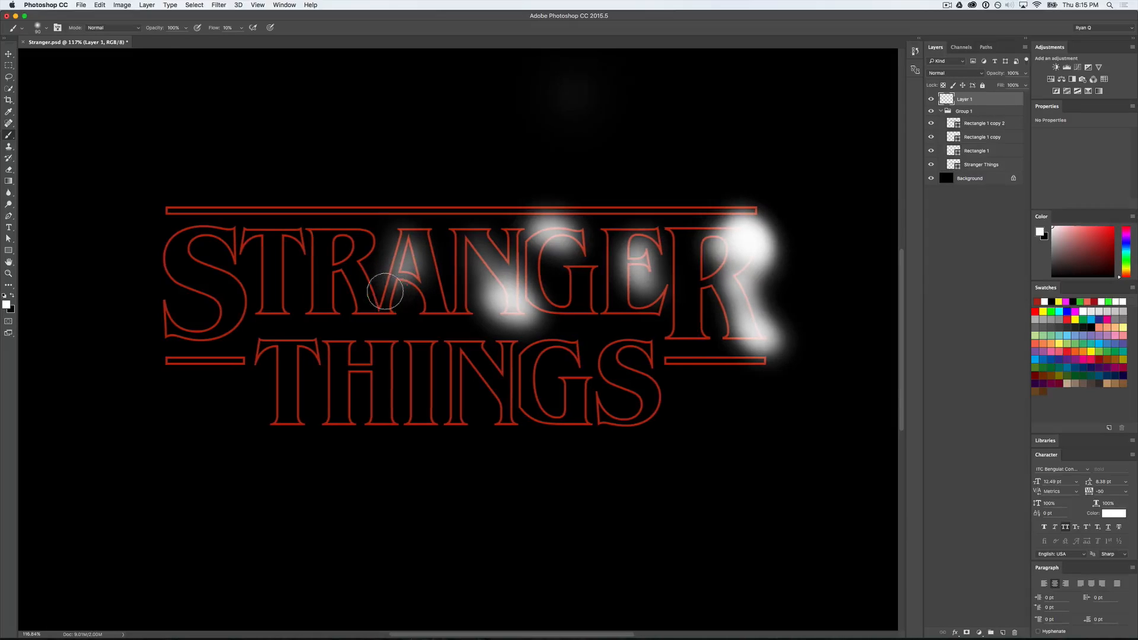
scroll(386, 292, "left", 5)
mouse_move(422, 213)
left_mouse_down()
mouse_move(443, 248)
mouse_move(438, 217)
mouse_move(442, 236)
mouse_move(456, 211)
mouse_move(441, 262)
mouse_move(477, 230)
mouse_move(468, 270)
mouse_move(485, 222)
mouse_move(477, 261)
left_mouse_up()
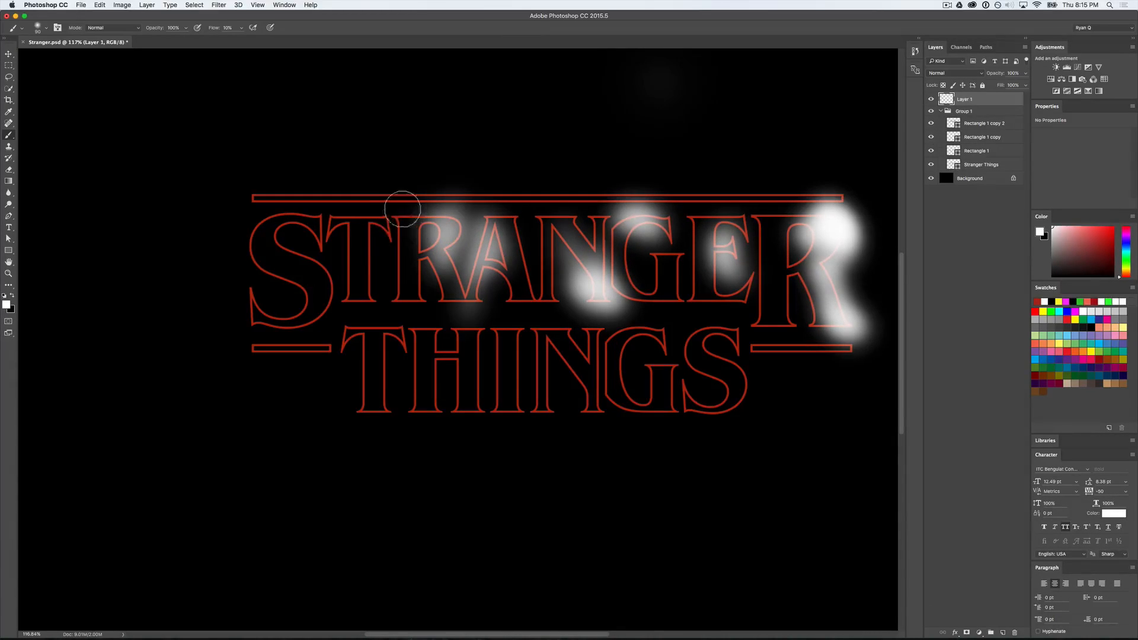
mouse_move(390, 221)
left_mouse_down()
mouse_move(385, 234)
mouse_move(382, 205)
mouse_move(387, 230)
left_mouse_up()
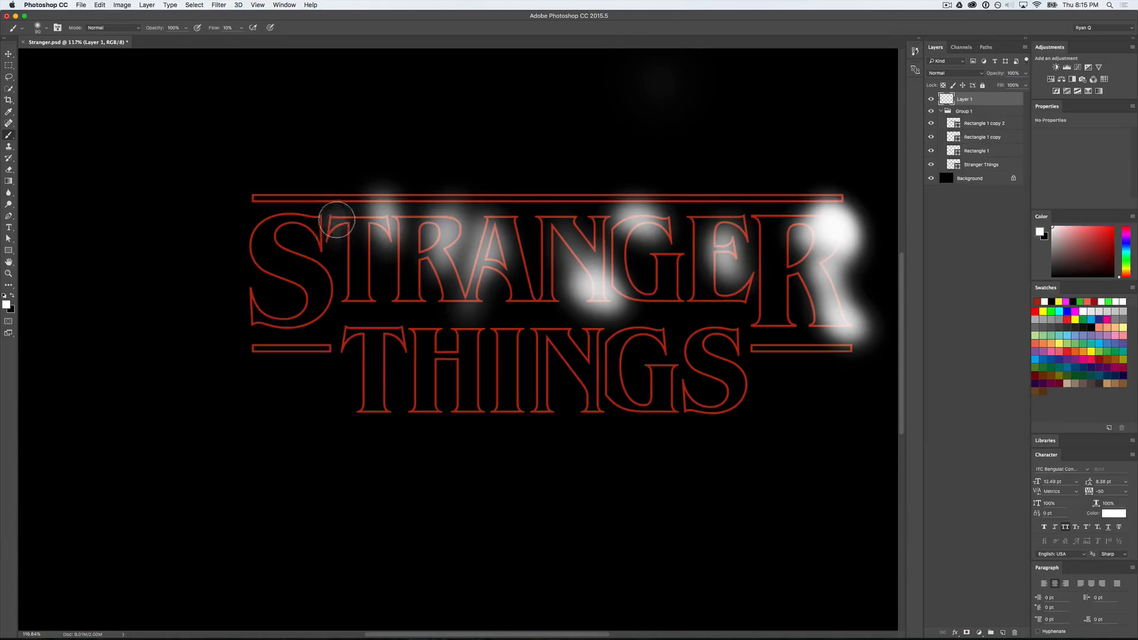
Step: Brush white highlights over the upper curve and lower tip of the large S and along the feet of the final R
mouse_move(285, 226)
left_mouse_down()
mouse_move(315, 235)
mouse_move(292, 225)
mouse_move(285, 239)
mouse_move(332, 243)
mouse_move(286, 231)
mouse_move(284, 243)
mouse_move(321, 233)
mouse_move(316, 220)
mouse_move(268, 220)
mouse_move(257, 244)
mouse_move(317, 217)
mouse_move(261, 223)
mouse_move(260, 276)
mouse_move(260, 243)
mouse_move(250, 290)
left_mouse_up()
mouse_move(288, 232)
left_mouse_down()
mouse_move(279, 239)
mouse_move(299, 252)
left_mouse_up()
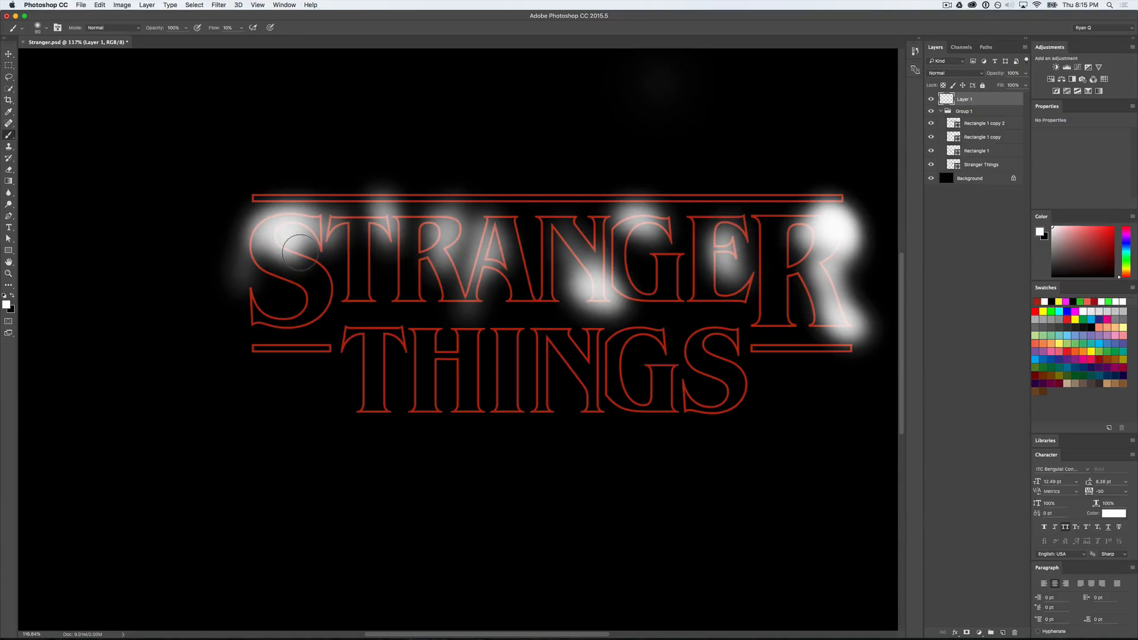
mouse_move(248, 326)
left_mouse_down()
mouse_move(227, 308)
mouse_move(275, 339)
mouse_move(245, 322)
mouse_move(291, 333)
mouse_move(248, 324)
mouse_move(279, 319)
mouse_move(257, 306)
mouse_move(288, 324)
mouse_move(265, 317)
mouse_move(234, 325)
left_mouse_up()
mouse_move(846, 327)
left_mouse_down()
mouse_move(785, 350)
mouse_move(801, 328)
mouse_move(750, 325)
mouse_move(836, 327)
mouse_move(791, 306)
mouse_move(799, 328)
mouse_move(791, 293)
mouse_move(769, 320)
left_mouse_up()
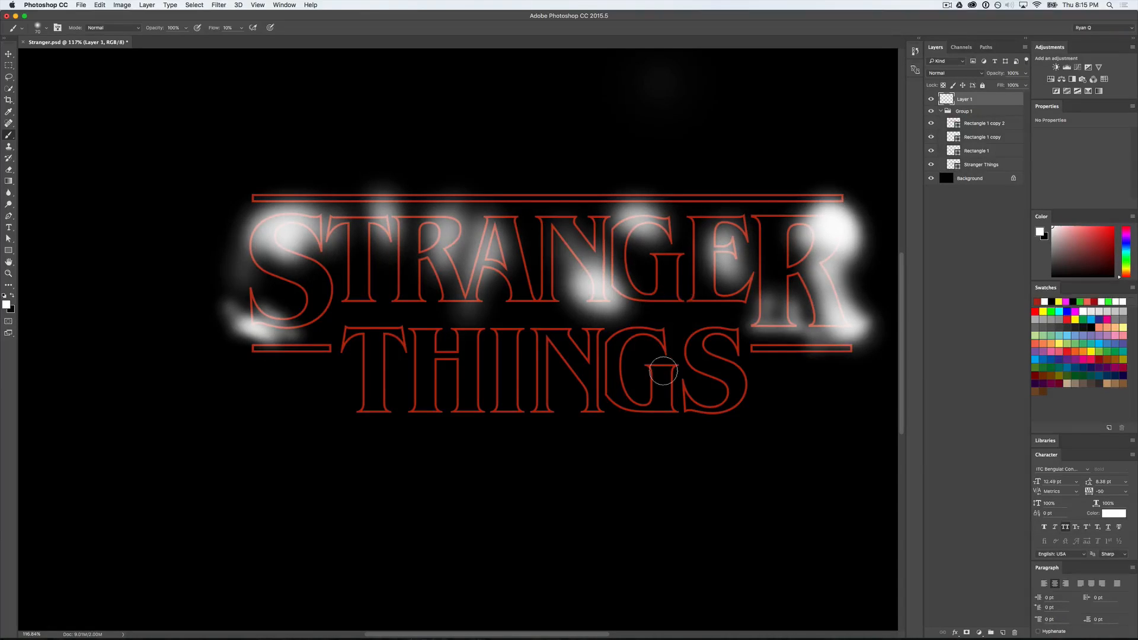
Step: Paint narrower white highlights over the T, H and I of THINGS, covering the T's top and stem and the H's crossbar
mouse_move(516, 352)
left_mouse_down()
mouse_move(498, 394)
mouse_move(494, 349)
mouse_move(500, 411)
mouse_move(507, 346)
mouse_move(532, 360)
mouse_move(511, 375)
mouse_move(531, 379)
mouse_move(459, 406)
mouse_move(466, 359)
mouse_move(463, 375)
mouse_move(443, 352)
mouse_move(459, 356)
mouse_move(417, 350)
mouse_move(464, 350)
left_mouse_up()
mouse_move(383, 326)
left_mouse_down()
mouse_move(354, 325)
mouse_move(413, 323)
mouse_move(343, 326)
mouse_move(390, 332)
mouse_move(348, 330)
mouse_move(373, 329)
mouse_move(337, 353)
mouse_move(404, 348)
mouse_move(404, 335)
mouse_move(390, 351)
mouse_move(341, 340)
left_mouse_up()
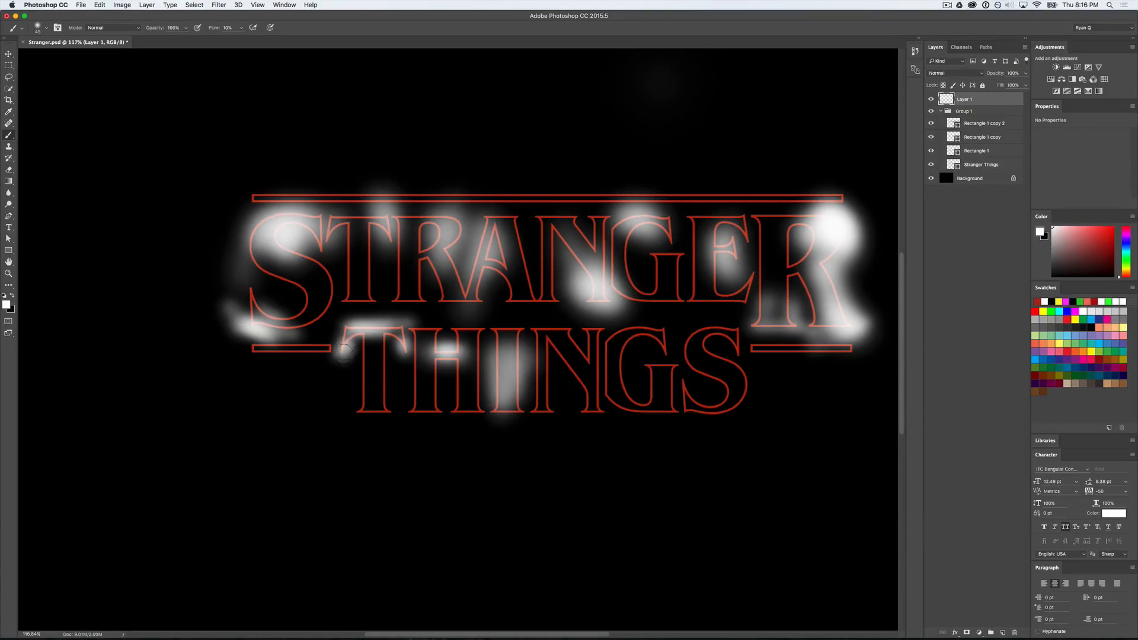
mouse_move(369, 371)
left_mouse_down()
mouse_move(363, 411)
mouse_move(377, 365)
left_mouse_up()
mouse_move(390, 404)
left_mouse_down()
mouse_move(387, 338)
mouse_move(391, 404)
left_mouse_up()
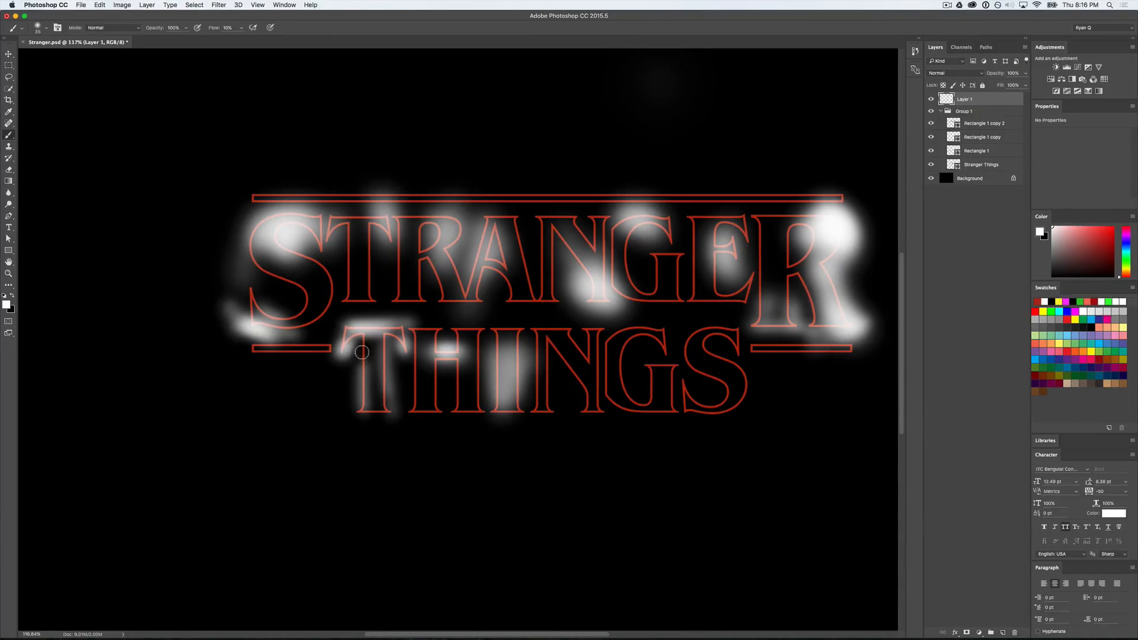
left_click_drag(361, 352, 362, 384)
mouse_move(441, 383)
left_mouse_down()
mouse_move(455, 364)
mouse_move(457, 410)
left_mouse_up()
Step: Brush white highlights over the N, G and S of THINGS, concentrating on the bases and the area between G and S
mouse_move(571, 432)
left_mouse_down()
mouse_move(564, 406)
mouse_move(592, 417)
mouse_move(563, 404)
mouse_move(604, 413)
mouse_move(561, 418)
left_mouse_up()
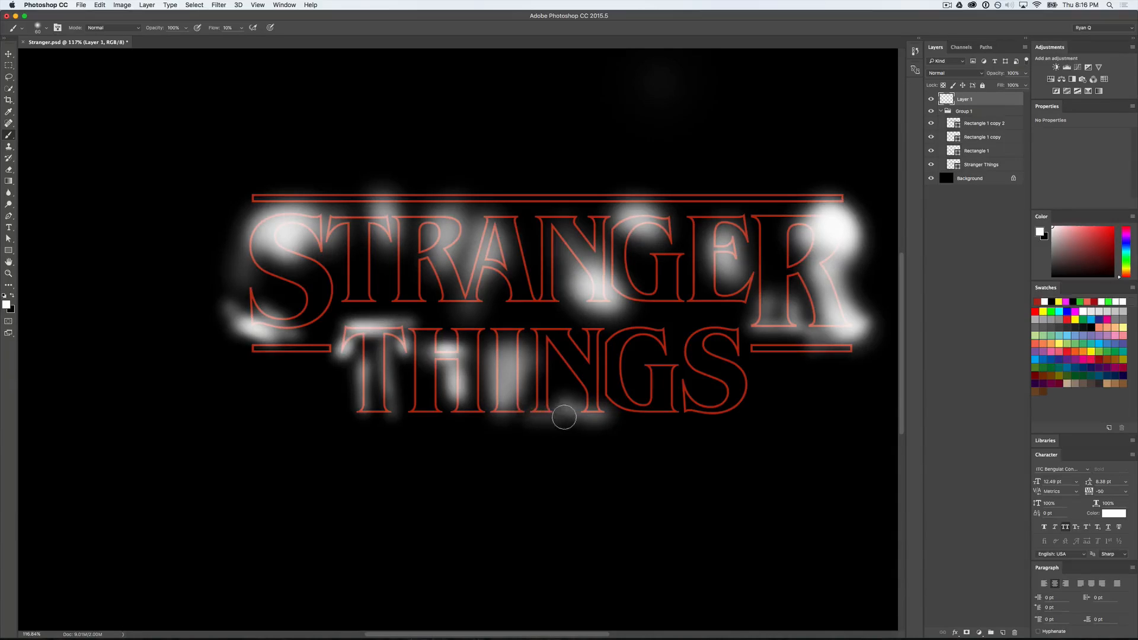
mouse_move(569, 316)
left_mouse_down()
mouse_move(577, 343)
mouse_move(557, 318)
mouse_move(571, 327)
mouse_move(531, 325)
mouse_move(601, 326)
mouse_move(570, 339)
left_mouse_up()
mouse_move(672, 375)
left_mouse_down()
mouse_move(654, 317)
mouse_move(671, 355)
mouse_move(630, 344)
mouse_move(665, 336)
mouse_move(636, 338)
mouse_move(656, 319)
mouse_move(652, 349)
mouse_move(682, 375)
mouse_move(658, 358)
mouse_move(721, 398)
mouse_move(716, 378)
mouse_move(704, 404)
mouse_move(719, 393)
mouse_move(712, 381)
mouse_move(698, 406)
mouse_move(718, 395)
mouse_move(688, 404)
mouse_move(697, 406)
mouse_move(677, 382)
mouse_move(696, 419)
mouse_move(678, 392)
mouse_move(683, 431)
mouse_move(671, 413)
mouse_move(632, 412)
mouse_move(682, 424)
mouse_move(634, 406)
mouse_move(675, 406)
mouse_move(672, 431)
mouse_move(599, 394)
mouse_move(618, 374)
mouse_move(637, 409)
left_mouse_up()
left_click_drag(639, 333, 614, 334)
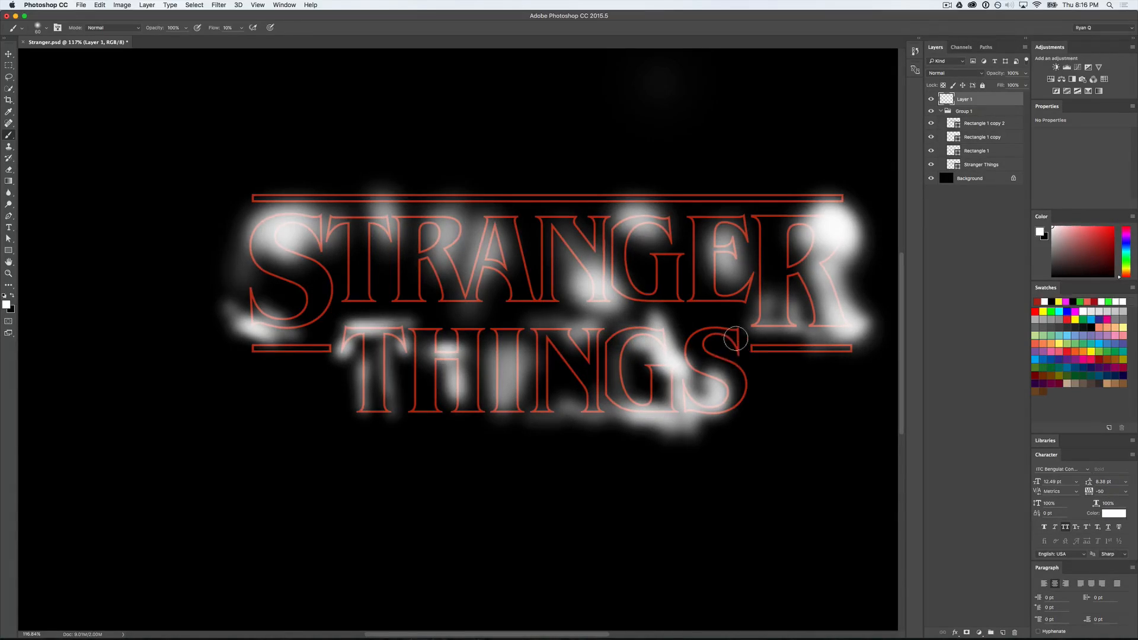
mouse_move(743, 428)
left_mouse_down()
mouse_move(748, 393)
mouse_move(727, 430)
mouse_move(753, 397)
mouse_move(733, 408)
left_mouse_up()
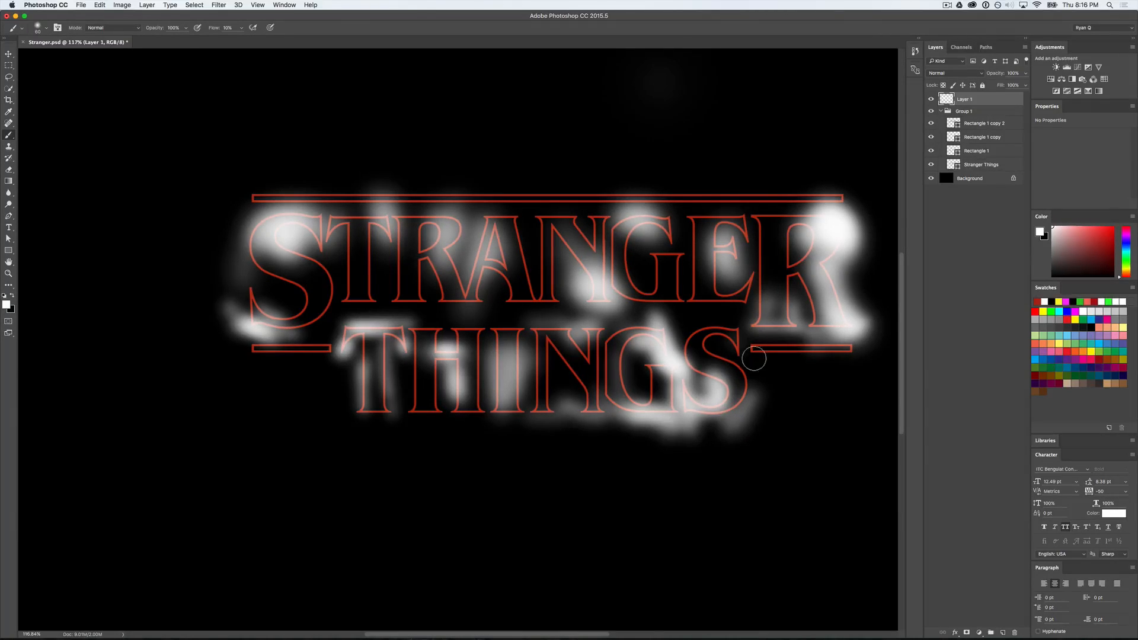
Step: Enlarge the brush to 100 px and add light white highlights to the inner ends of the two lower bars
key("bracketright")
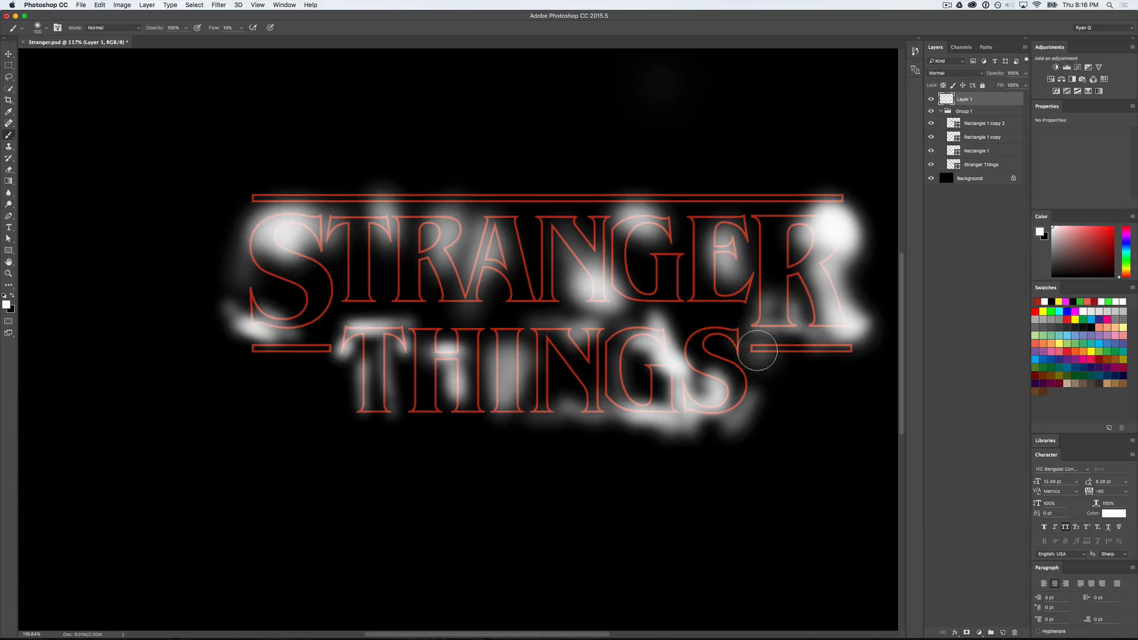
left_click_drag(767, 350, 790, 348)
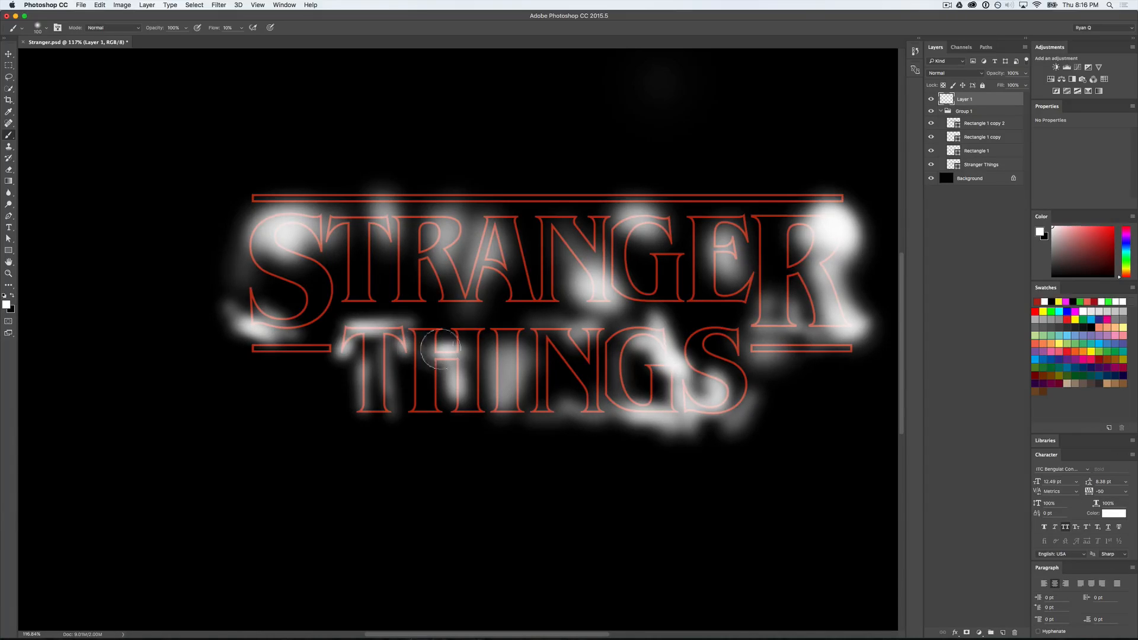
left_click_drag(328, 344, 329, 344)
Step: Enlarge the brush to 250 px and paint a broad, faint white glow over the top bar
key("bracketright")
key("bracketright")
key("bracketright")
key("bracketright")
key("bracketright")
mouse_move(356, 178)
left_mouse_down()
mouse_move(559, 172)
mouse_move(566, 185)
mouse_move(483, 158)
mouse_move(361, 157)
left_mouse_up()
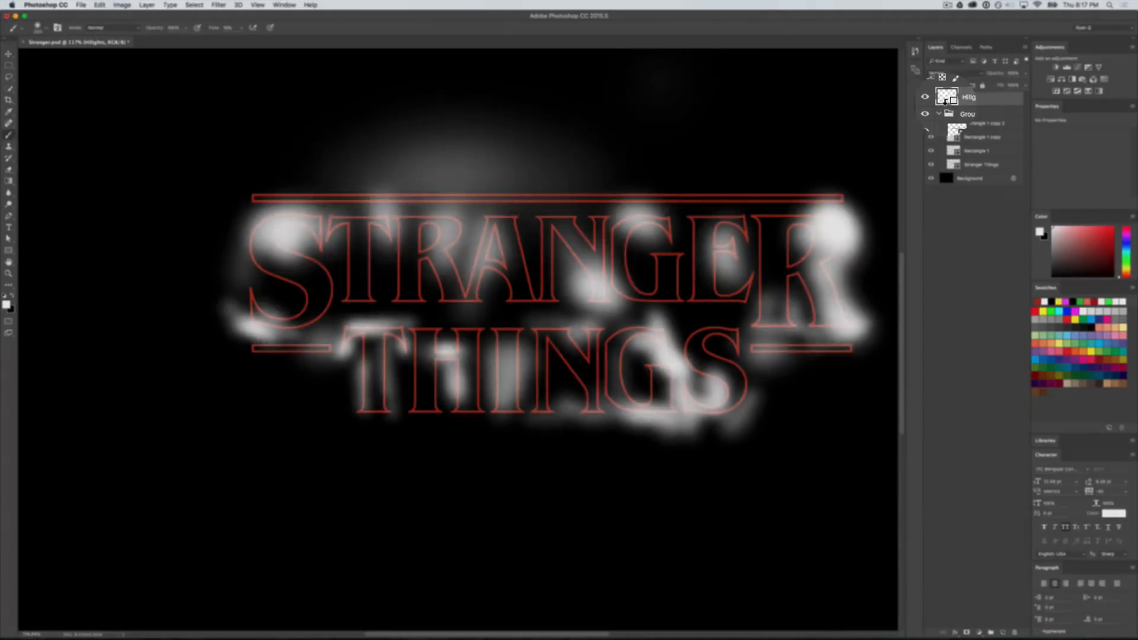
Step: Clip the Hilights layer to Group 1 and brush more faint white over the lower bars, THINGS and the G of STRANGER
scroll(619, 285, "down", 5)
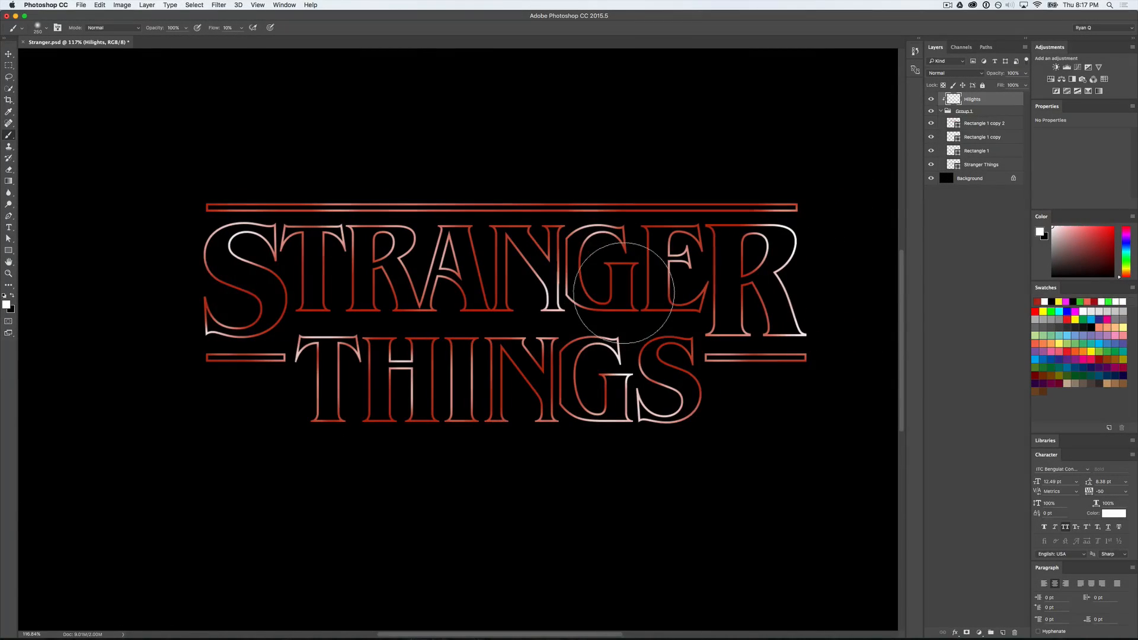
scroll(624, 293, "up", 3)
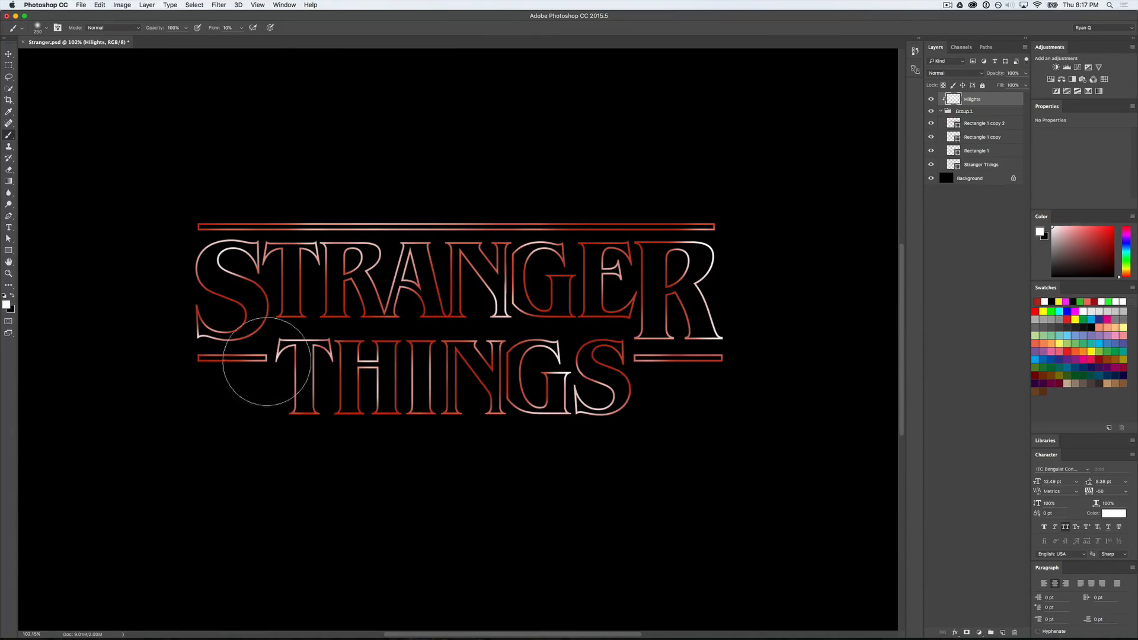
left_click_drag(640, 339, 654, 420)
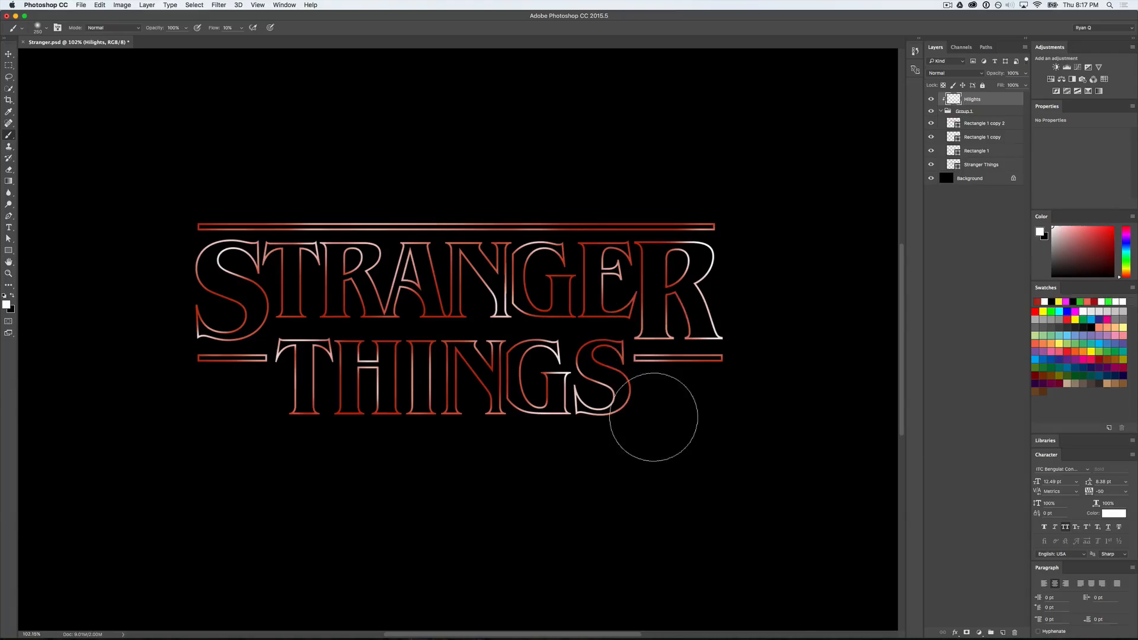
mouse_move(470, 425)
left_mouse_down()
mouse_move(347, 430)
mouse_move(401, 311)
mouse_move(468, 320)
mouse_move(546, 298)
left_mouse_up()
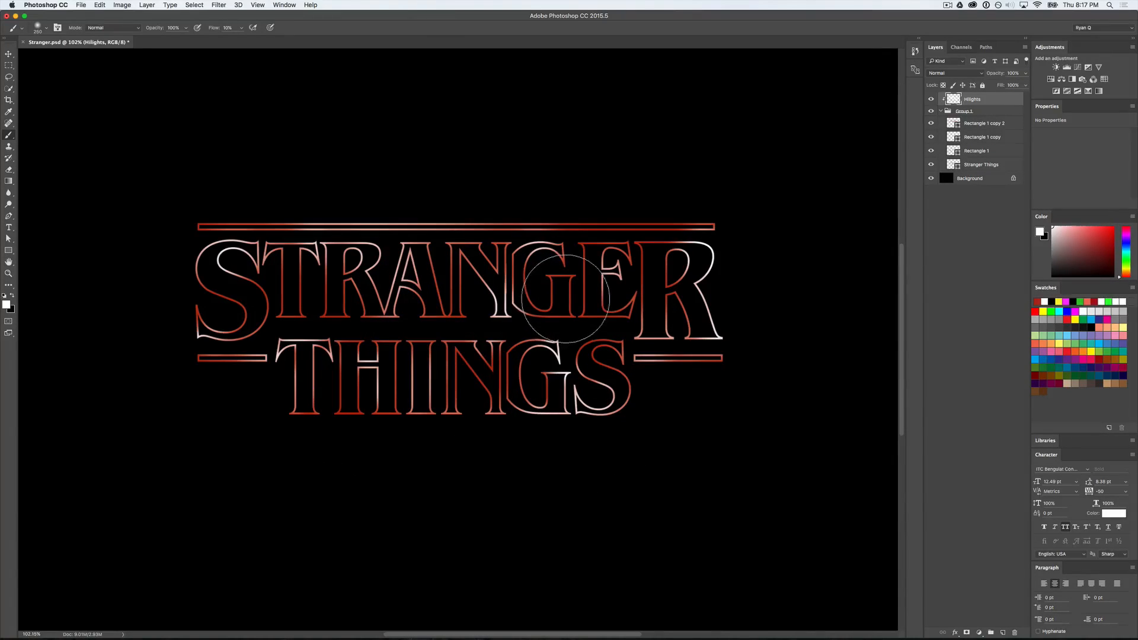
Step: Reduce the brush to 125 px and paint white highlights over the I and N of THINGS
key("p")
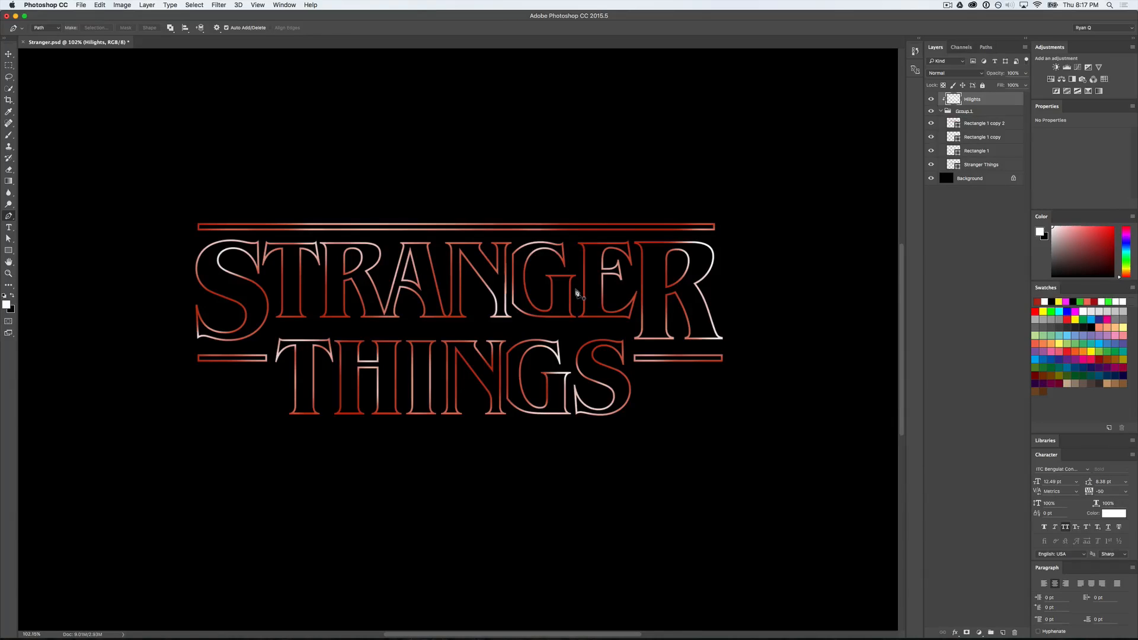
key("b")
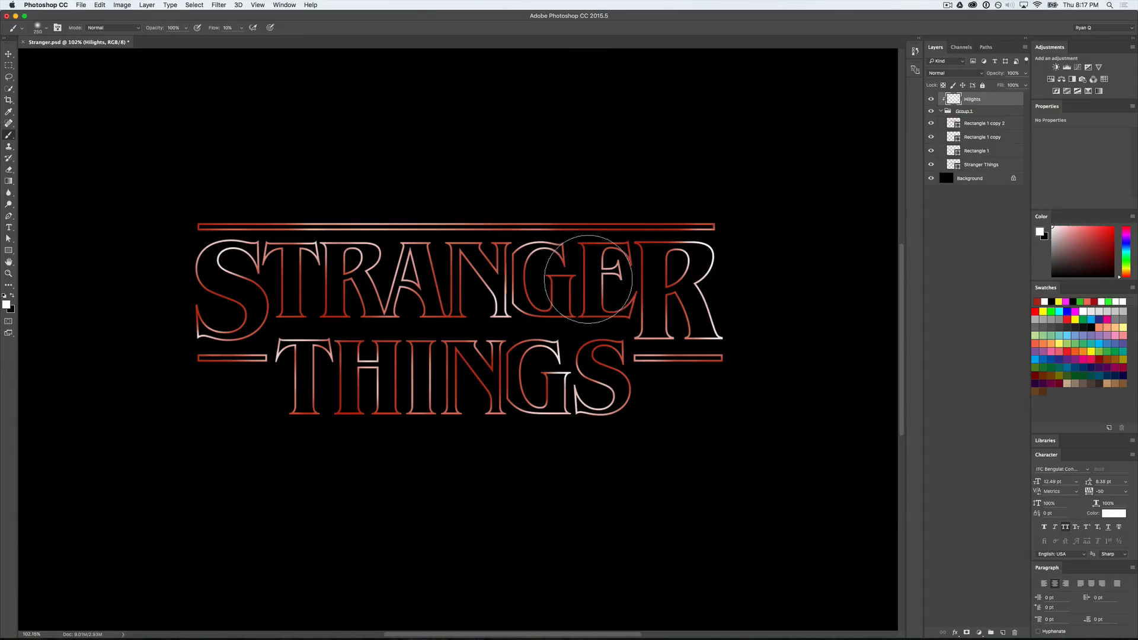
key("bracketleft")
key("bracketleft")
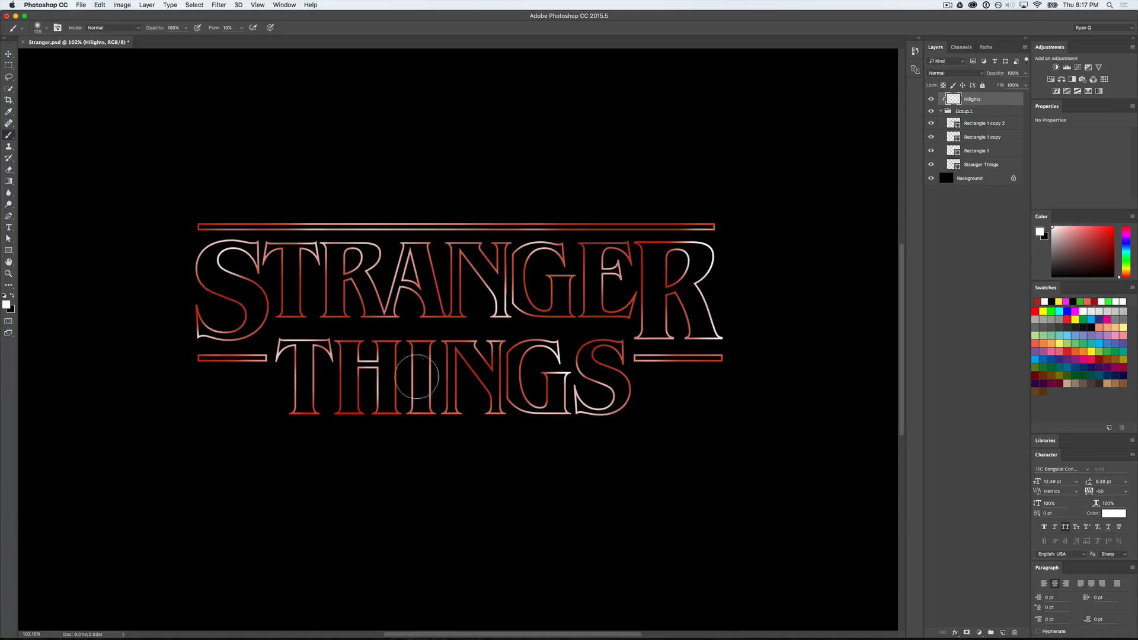
mouse_move(399, 351)
left_mouse_down()
mouse_move(360, 360)
mouse_move(346, 432)
mouse_move(356, 373)
mouse_move(360, 397)
mouse_move(431, 353)
mouse_move(479, 379)
mouse_move(464, 364)
mouse_move(501, 415)
left_mouse_up()
Step: Add a Color Overlay to the Hilights layer and set its blend mode to Normal
double_click(995, 100)
left_click_drag(734, 111, 841, 96)
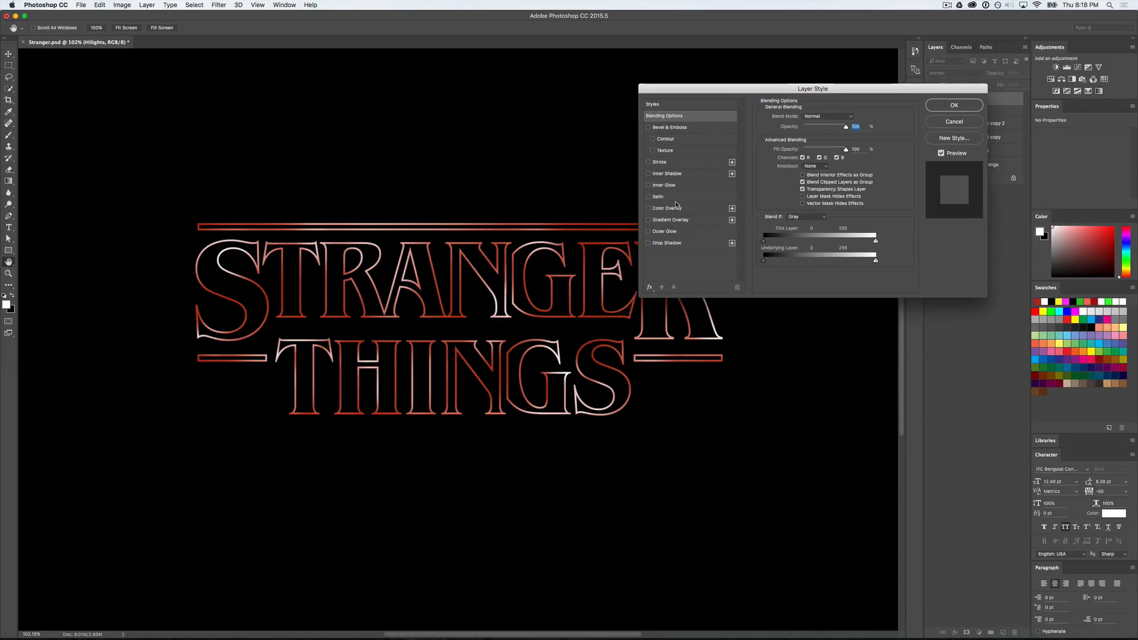
left_click(658, 209)
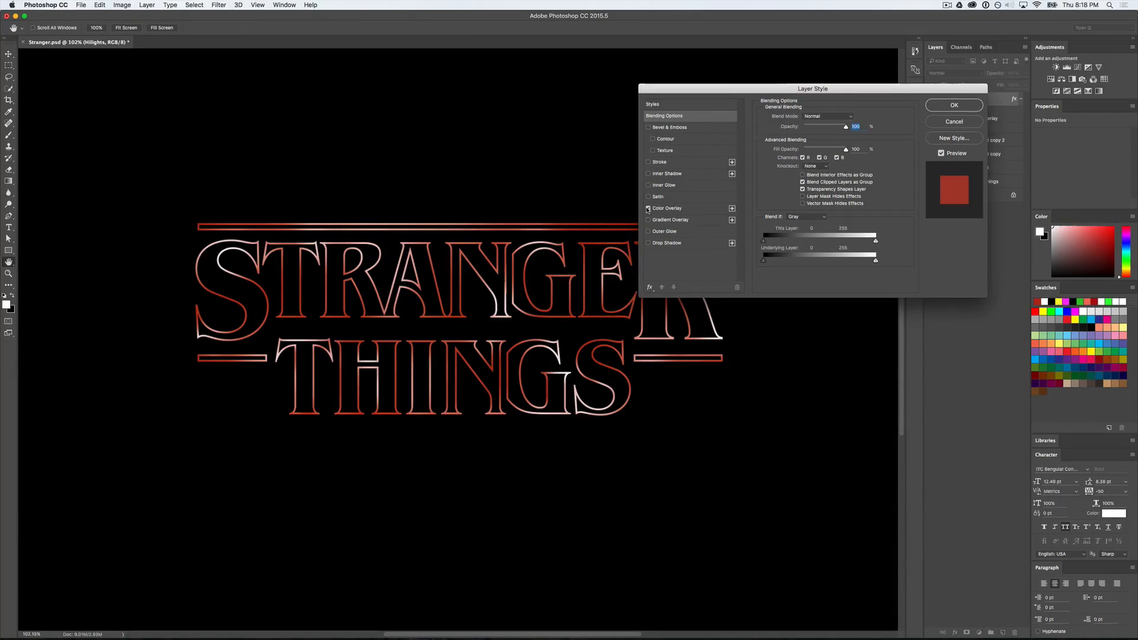
left_click_drag(863, 90, 778, 128)
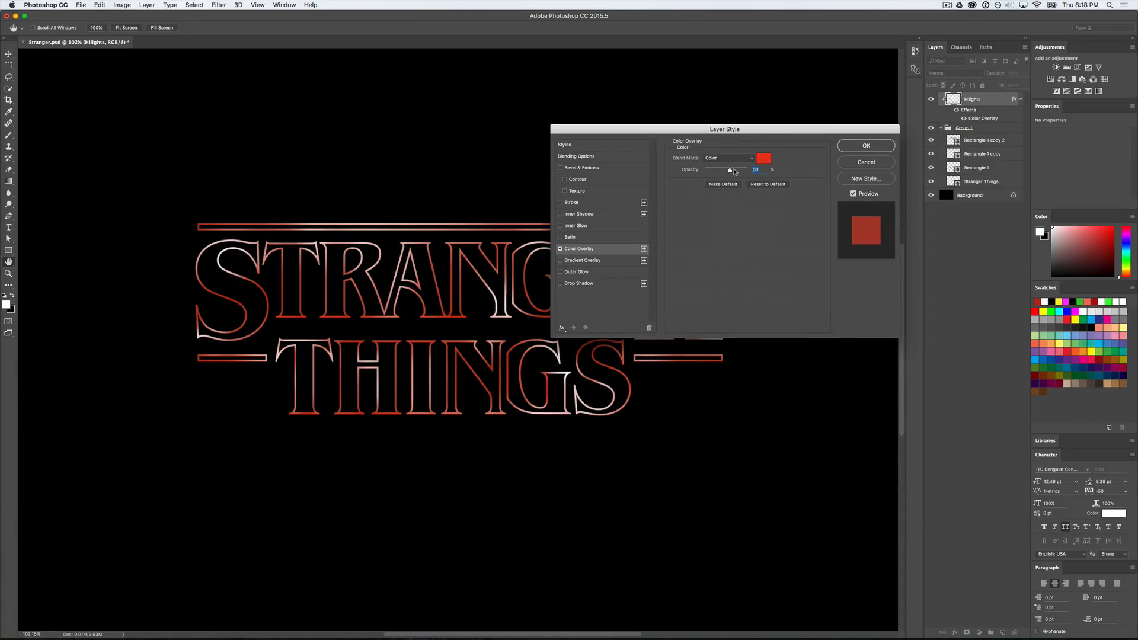
left_click(747, 157)
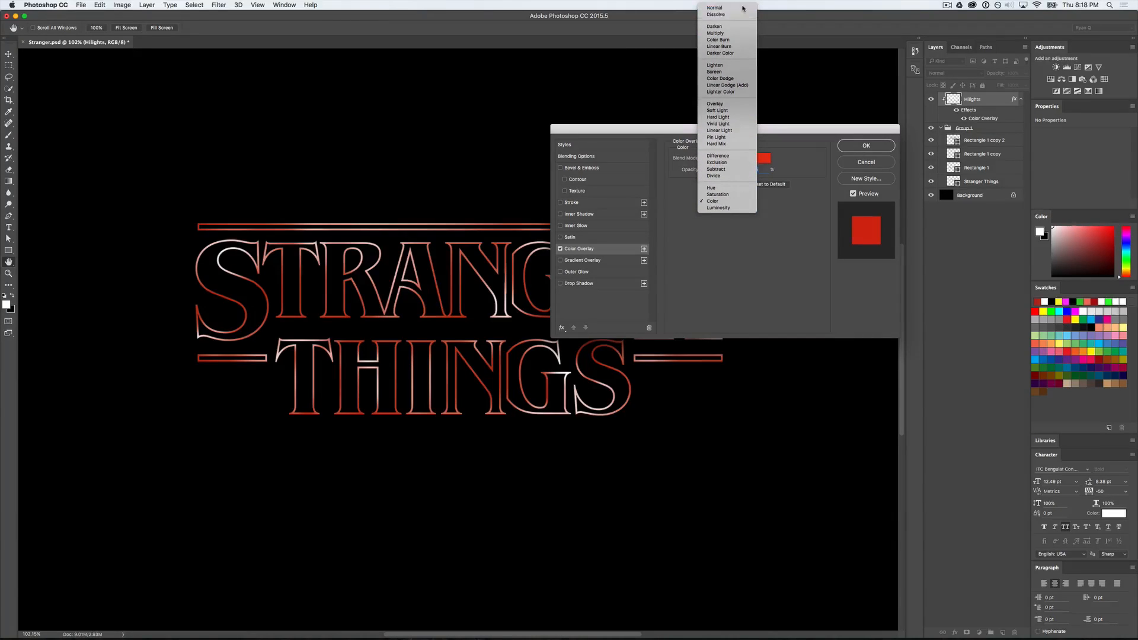
left_click(743, 7)
left_click_drag(717, 129, 791, 70)
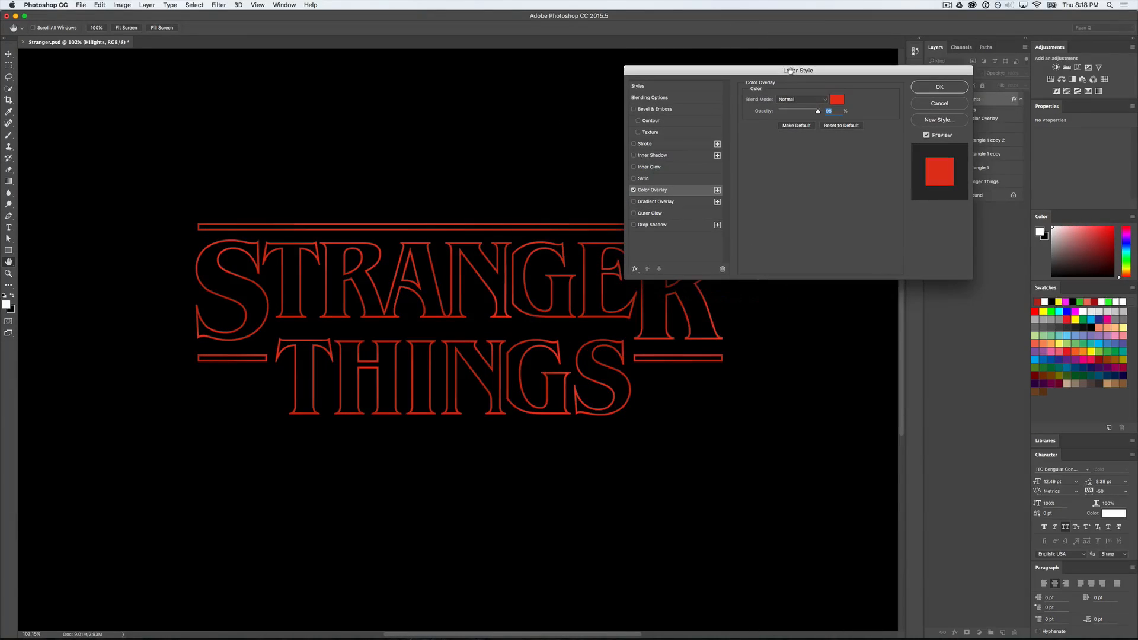
Step: Set the Color Overlay colour of the Hilights layer to pinkish red fe727f
left_click(836, 99)
left_click(787, 294)
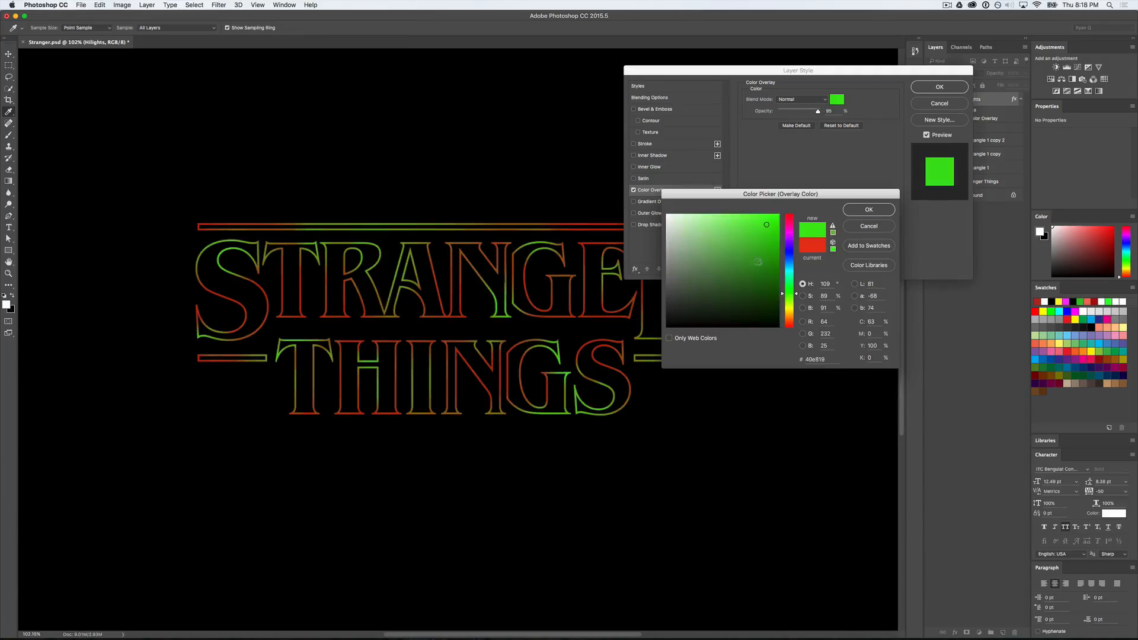
left_click_drag(778, 196, 863, 150)
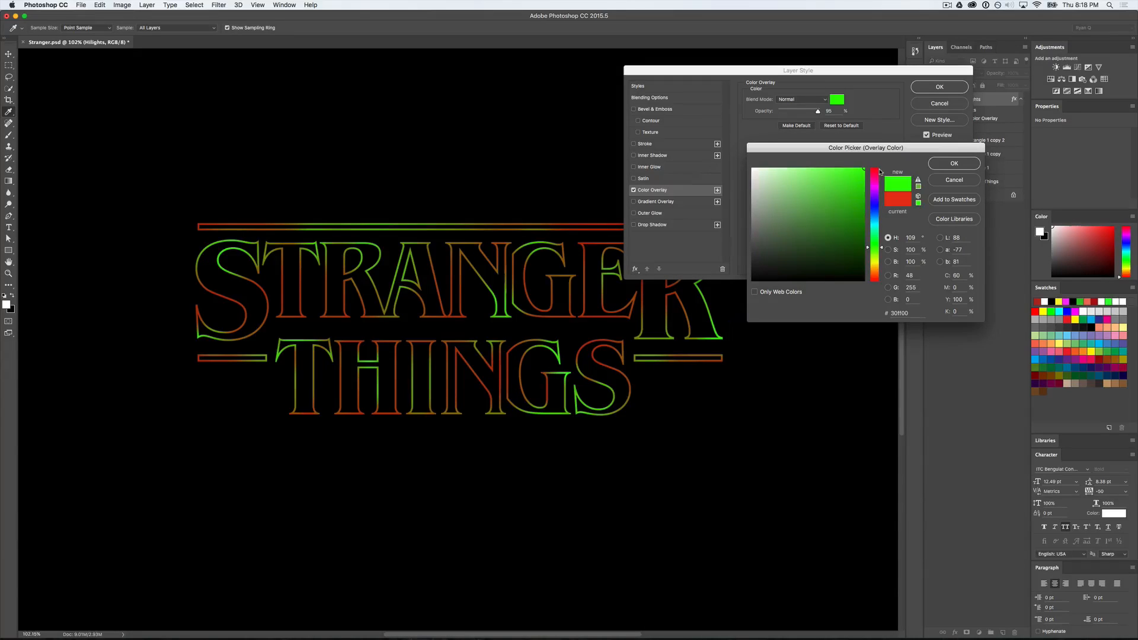
left_click(878, 171)
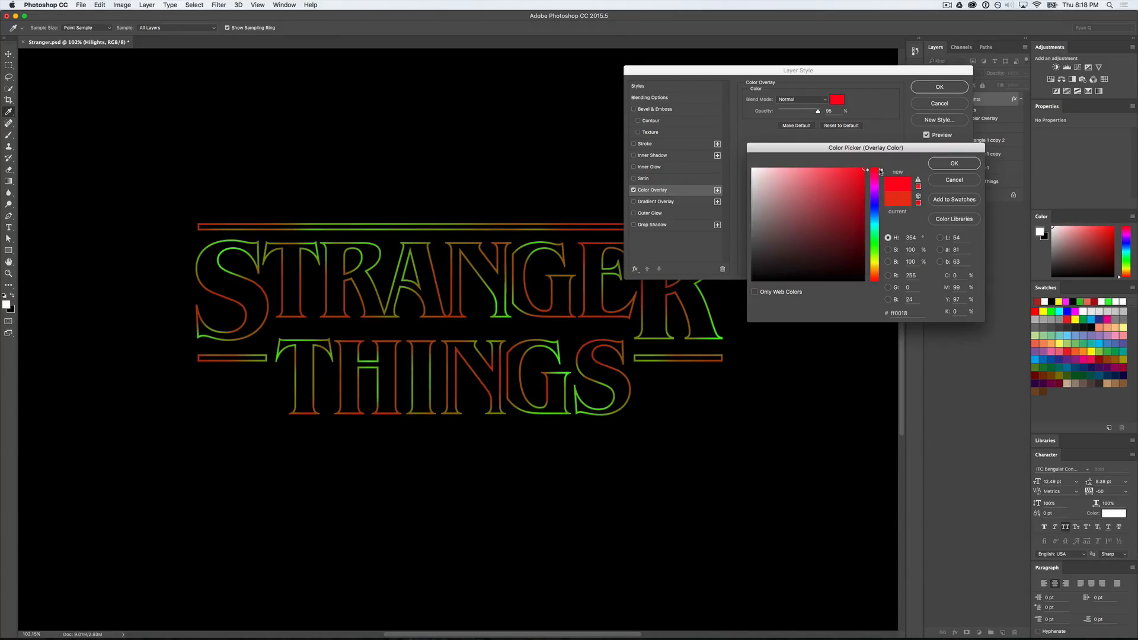
left_click(817, 171)
left_click_drag(817, 171, 808, 170)
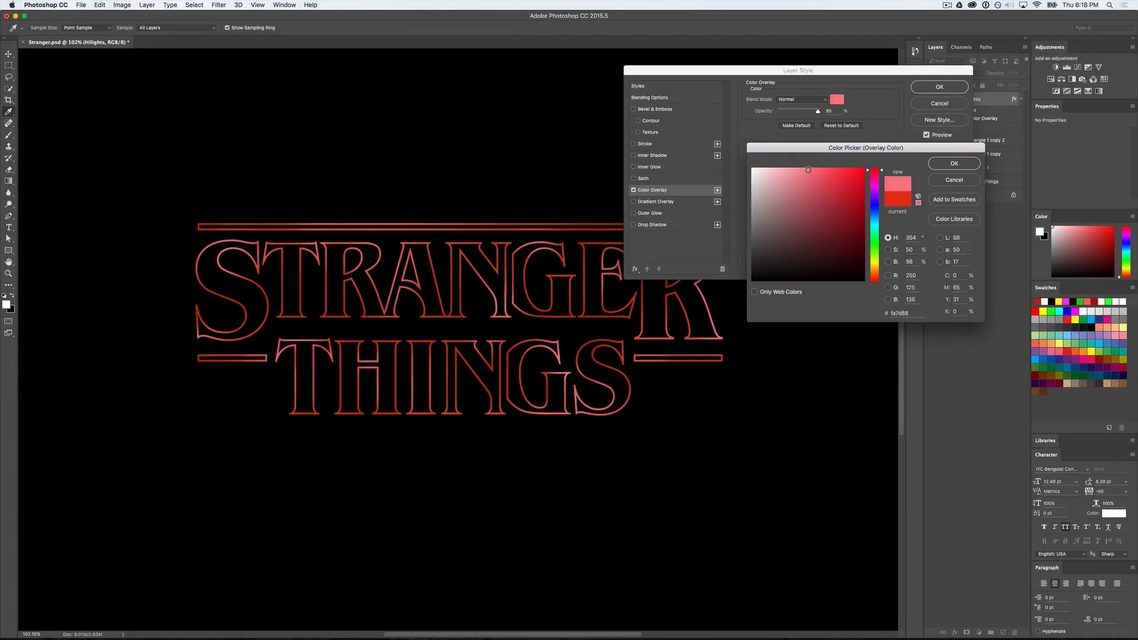
left_click_drag(808, 170, 814, 168)
left_click(951, 163)
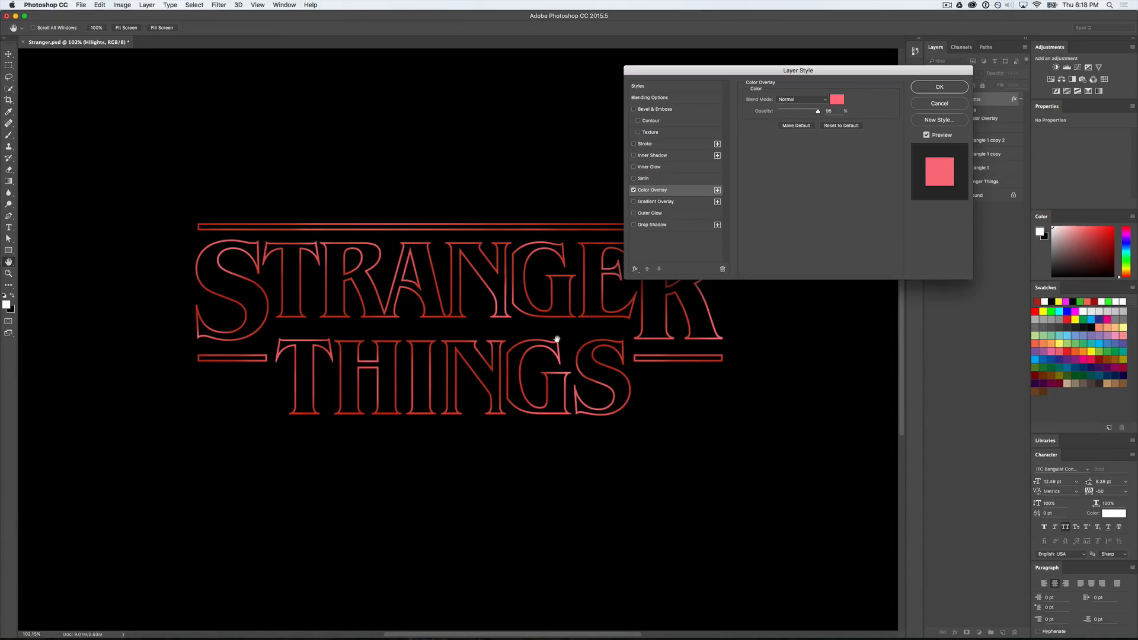
Step: Check the hex value of the overlay colour and apply the layer style to Hilights
left_click(837, 99)
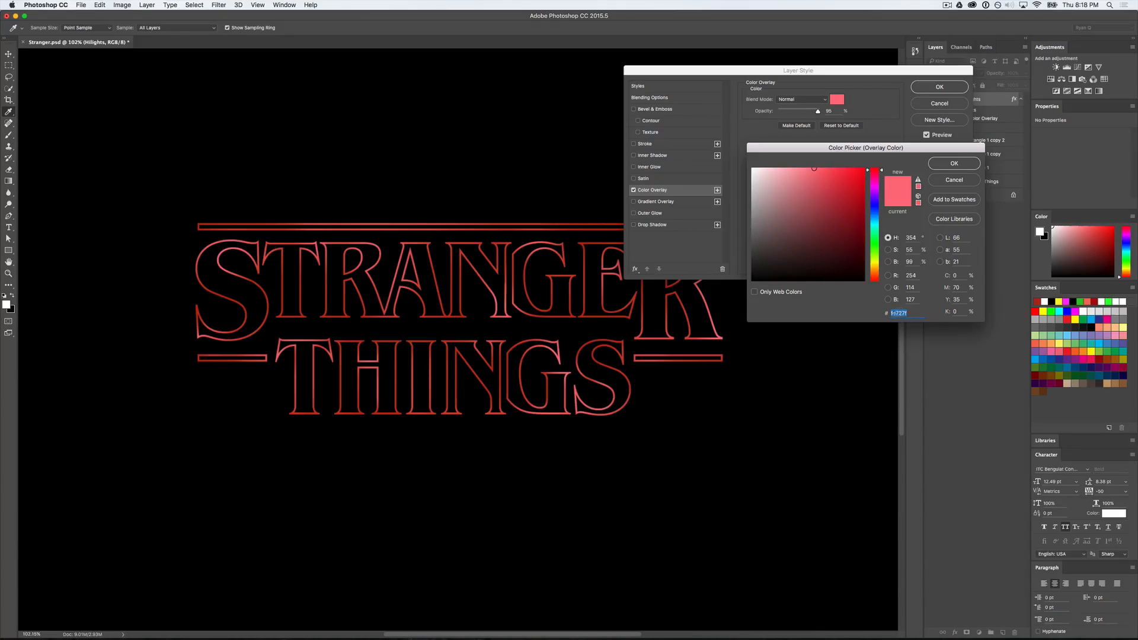
left_click(892, 312)
left_click(963, 163)
left_click_drag(906, 67, 825, 270)
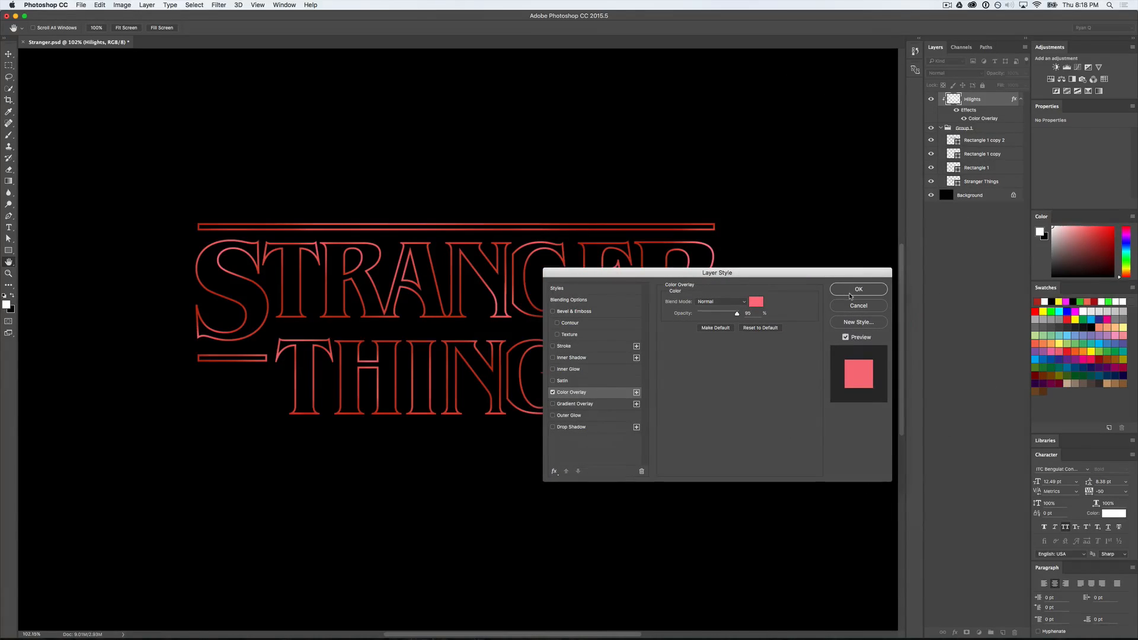
left_click(854, 290)
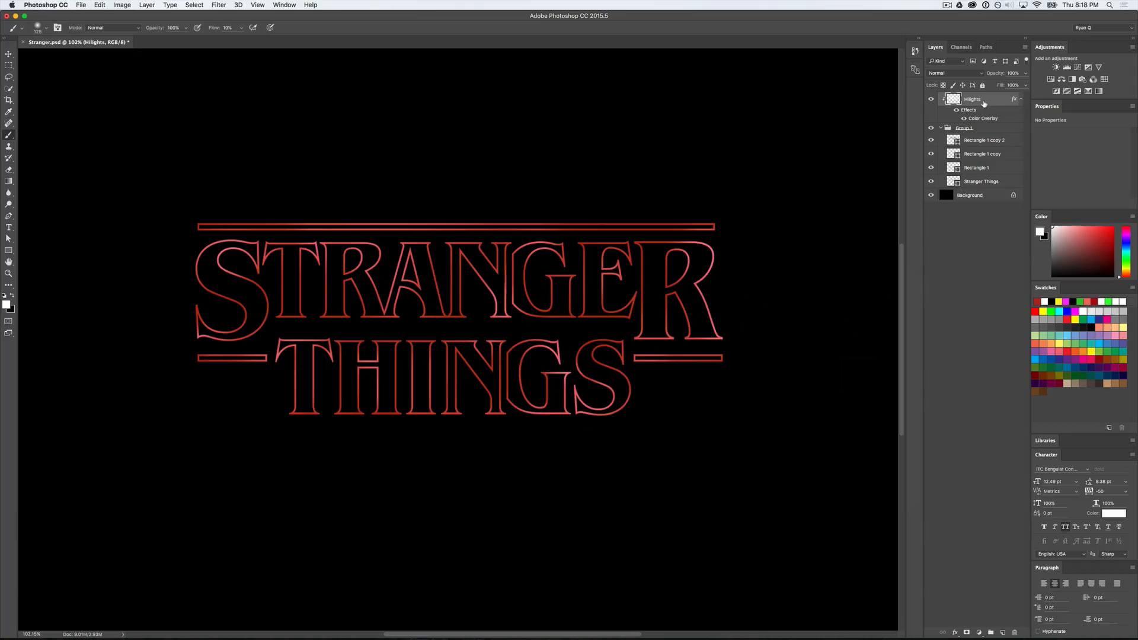
Step: Duplicate the Hilights layer as Hilights copy and release the copy from its clipping mask
right_click(984, 104)
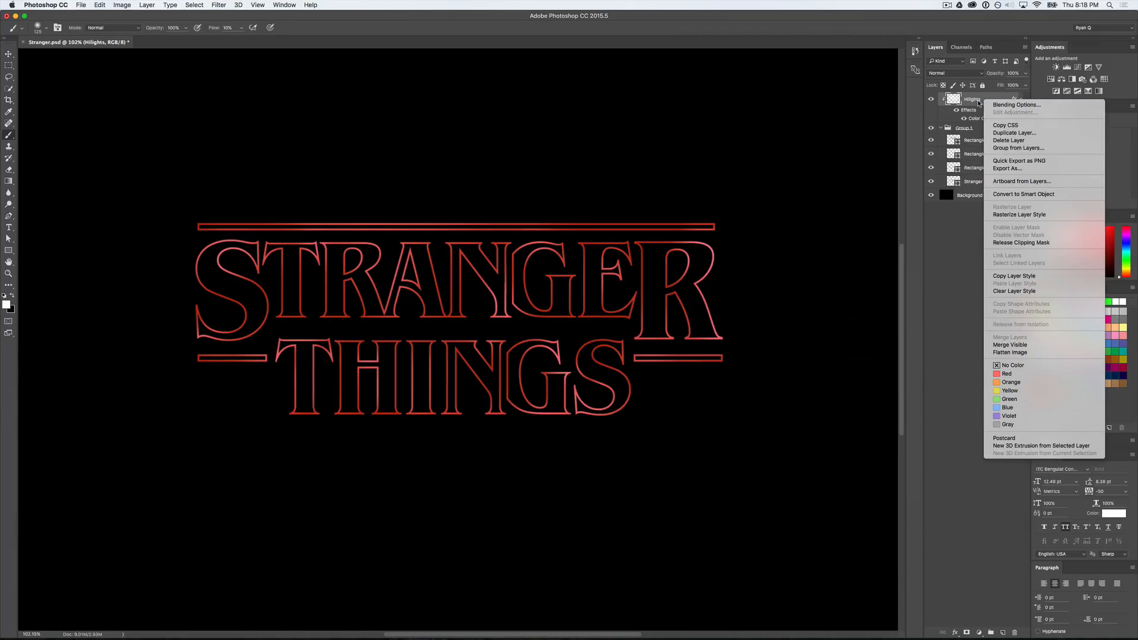
left_click(1003, 134)
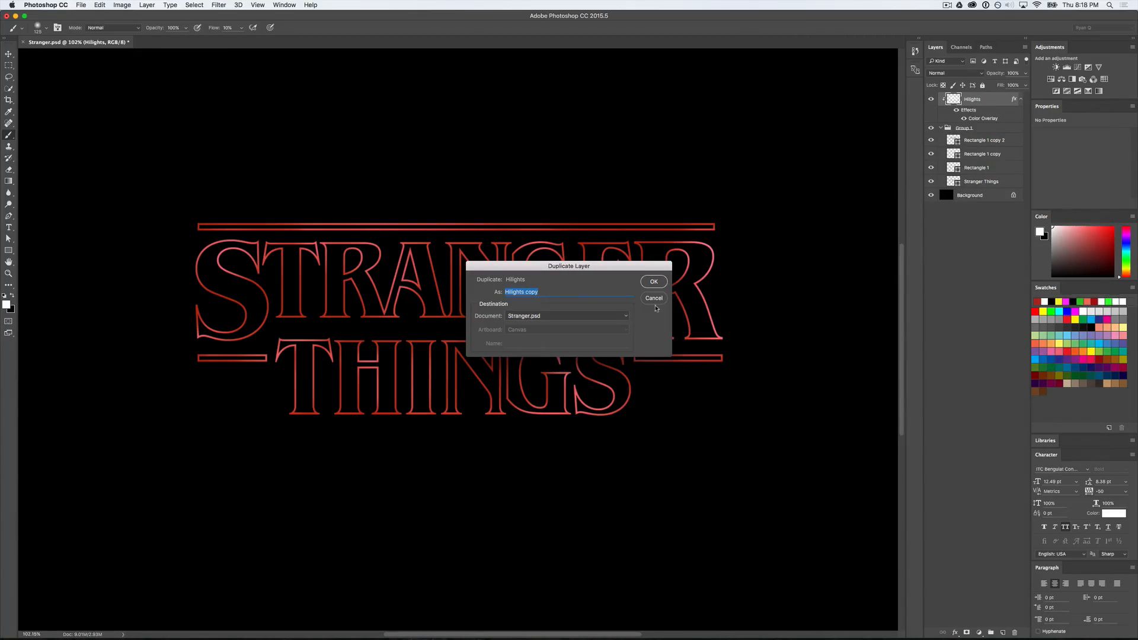
left_click(648, 282)
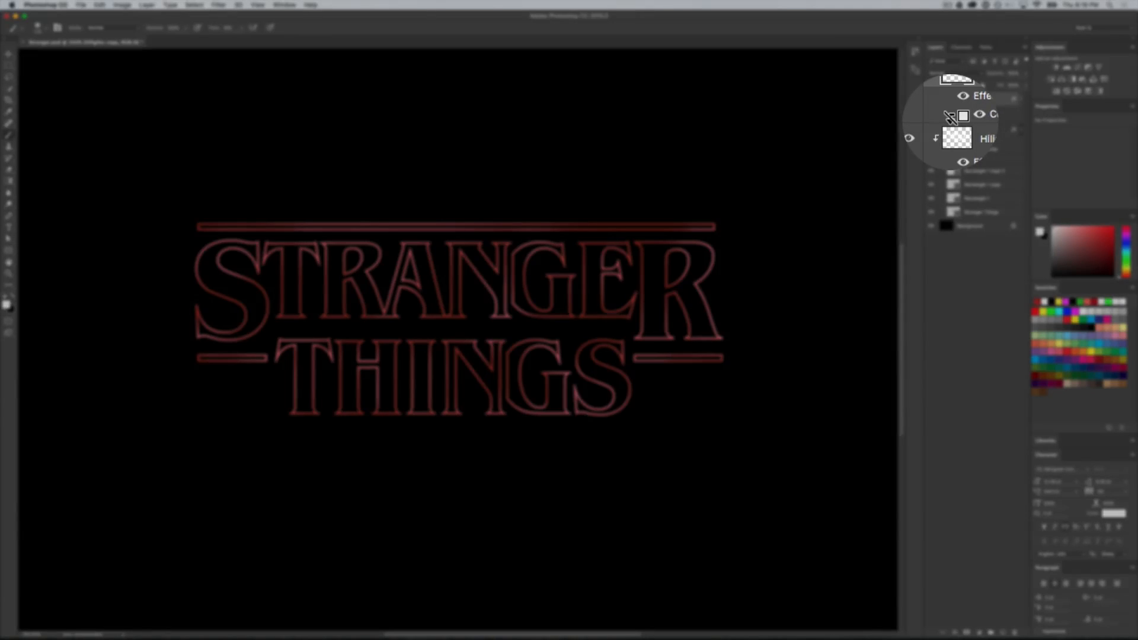
left_click(950, 118)
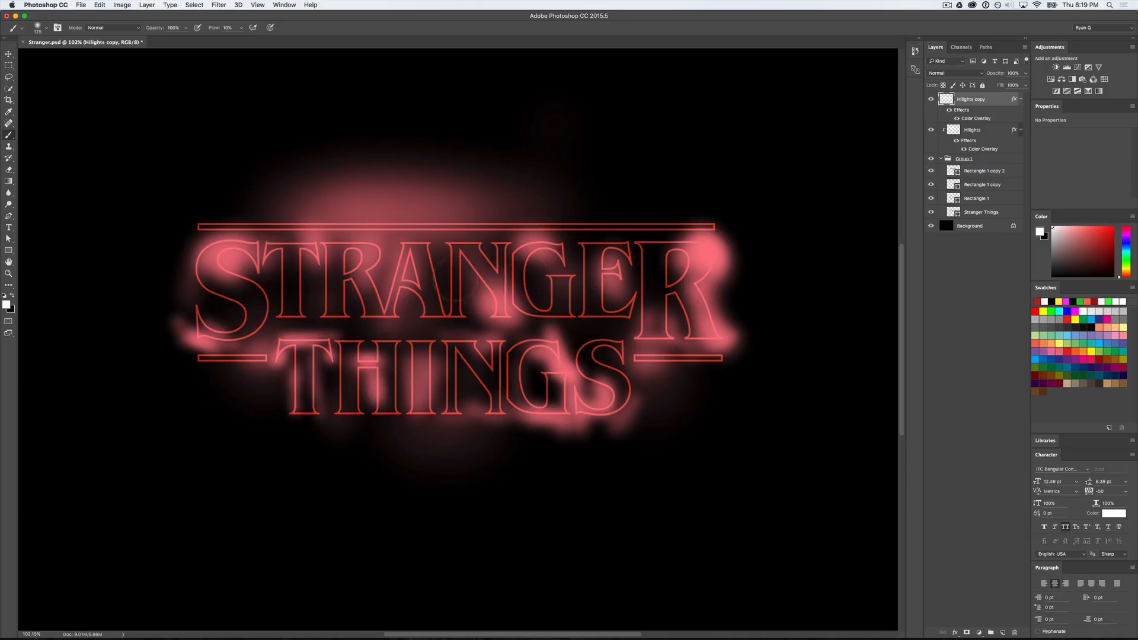
Step: Set the Hilights copy layer to Overlay blend mode and lower its opacity to 12%
left_click(972, 74)
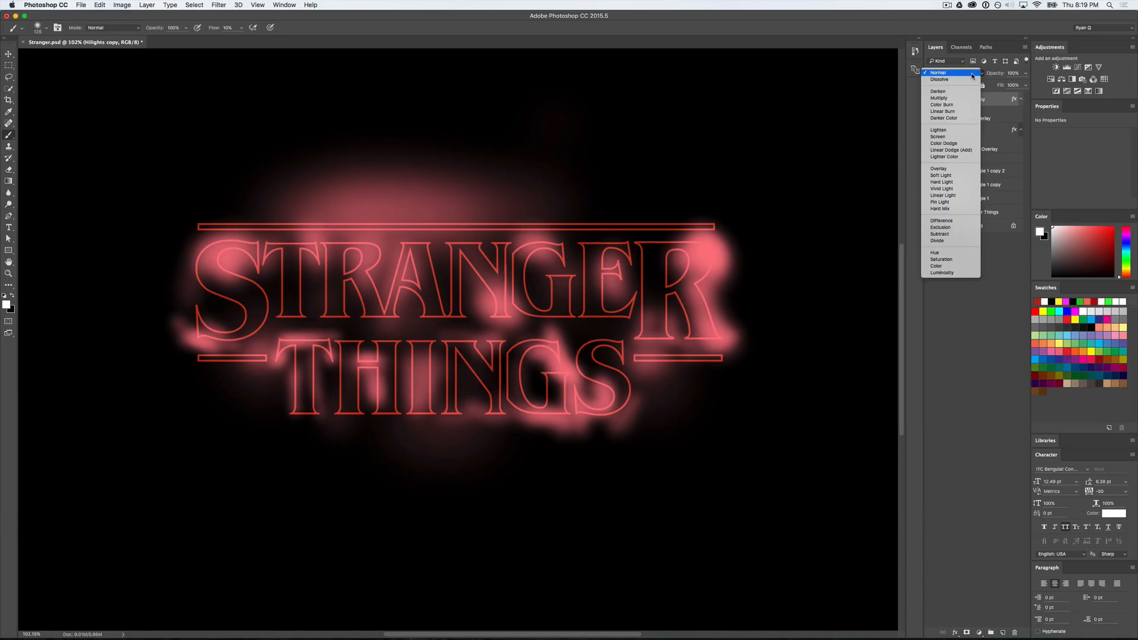
left_click(953, 169)
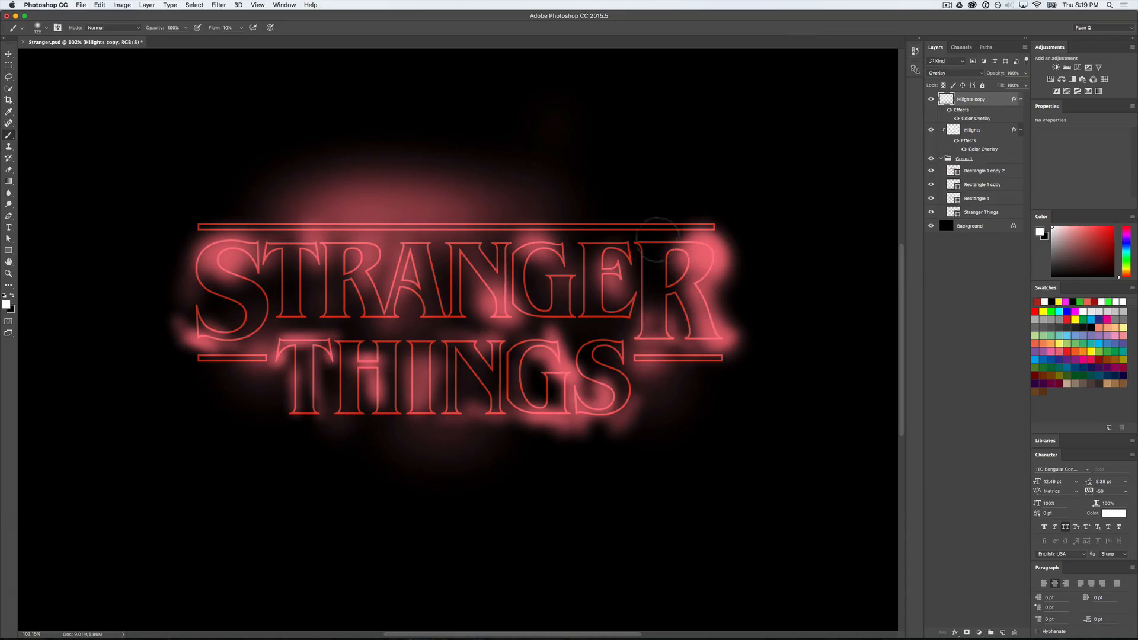
left_click(1017, 74)
key("shift+Down")
key("shift+Down")
key("shift+Down")
key("shift+Down")
key("shift+Down")
key("shift+Down")
key("shift+Down")
key("shift+Down")
key("shift+Down")
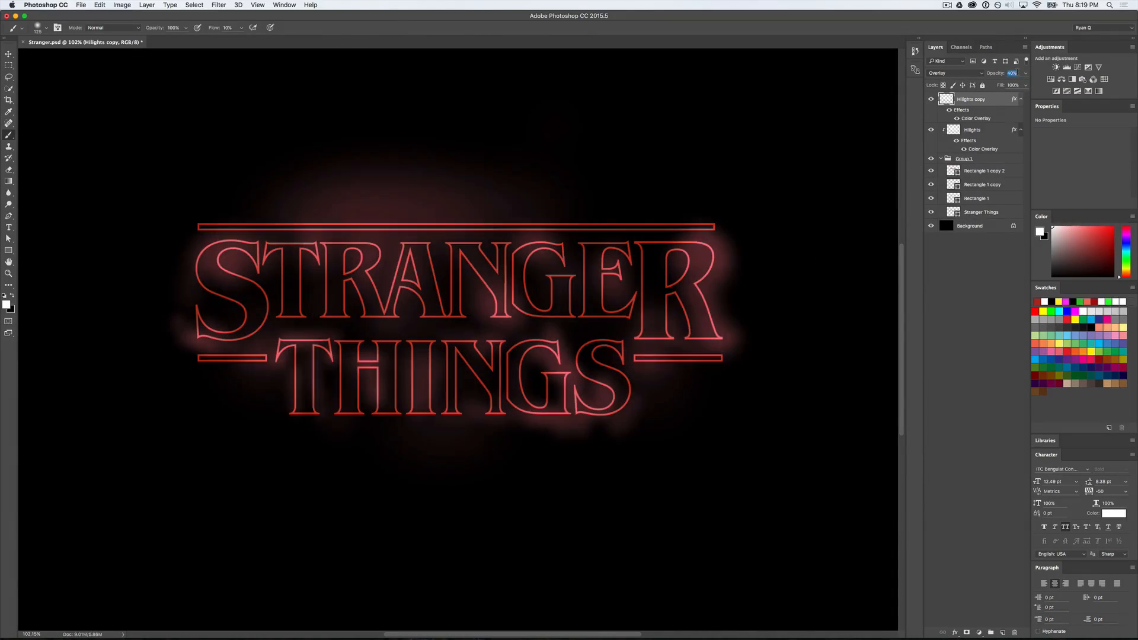
key("shift+Down")
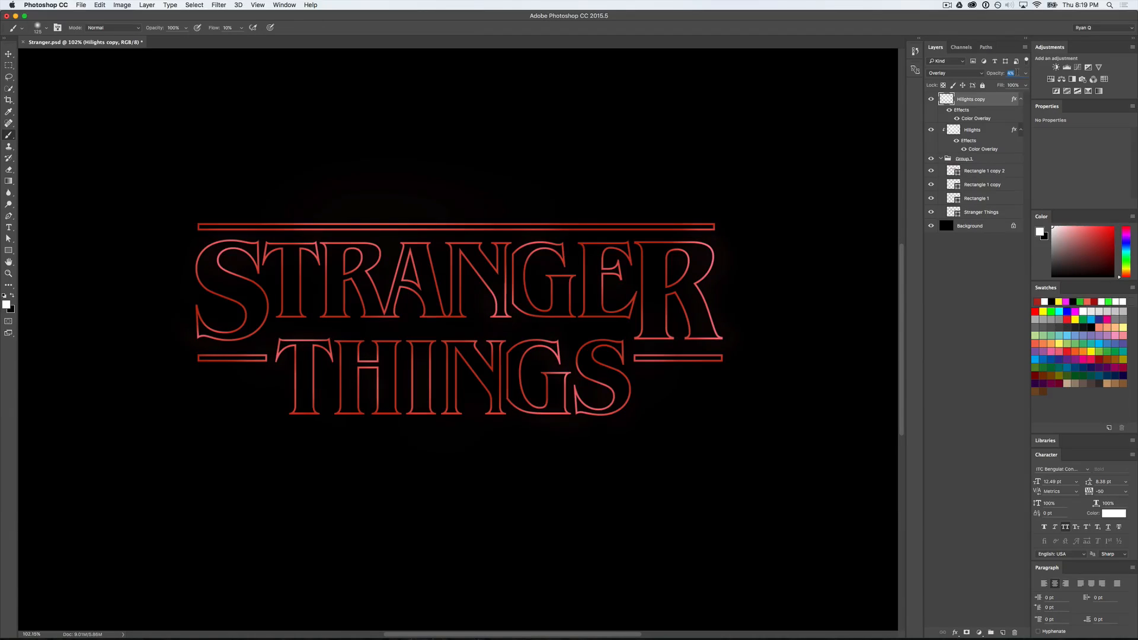
key("Up")
key("Up")
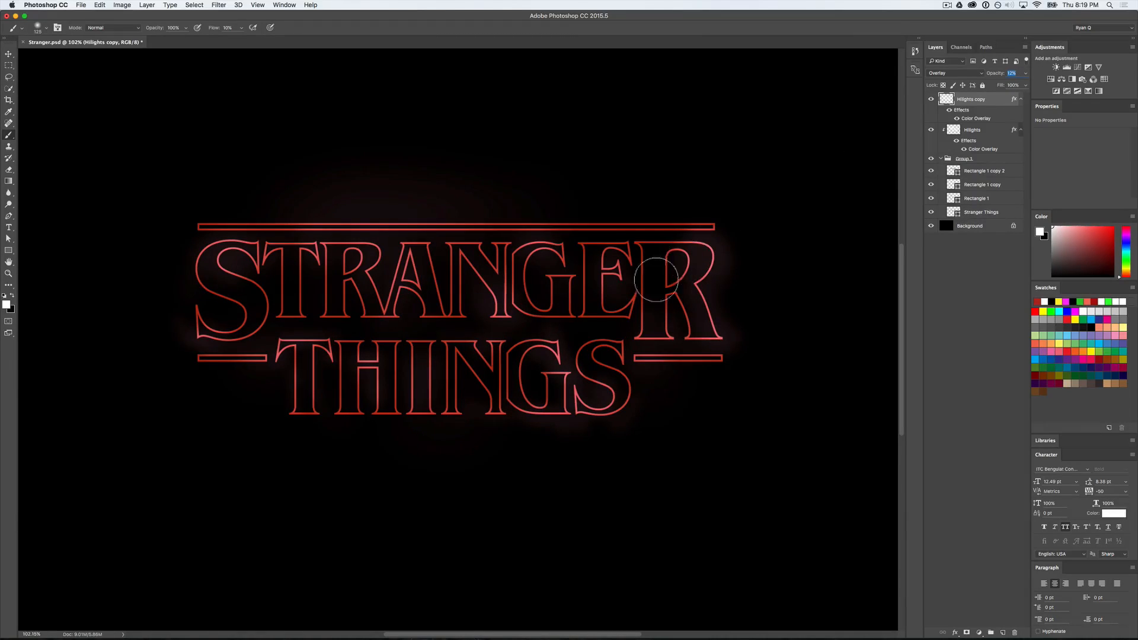
Step: Examine the glow around the R of STRANGER up close, comparing it with the Hilights copy layer hidden and shown
scroll(774, 246, "up", 5)
scroll(775, 251, "up", 3)
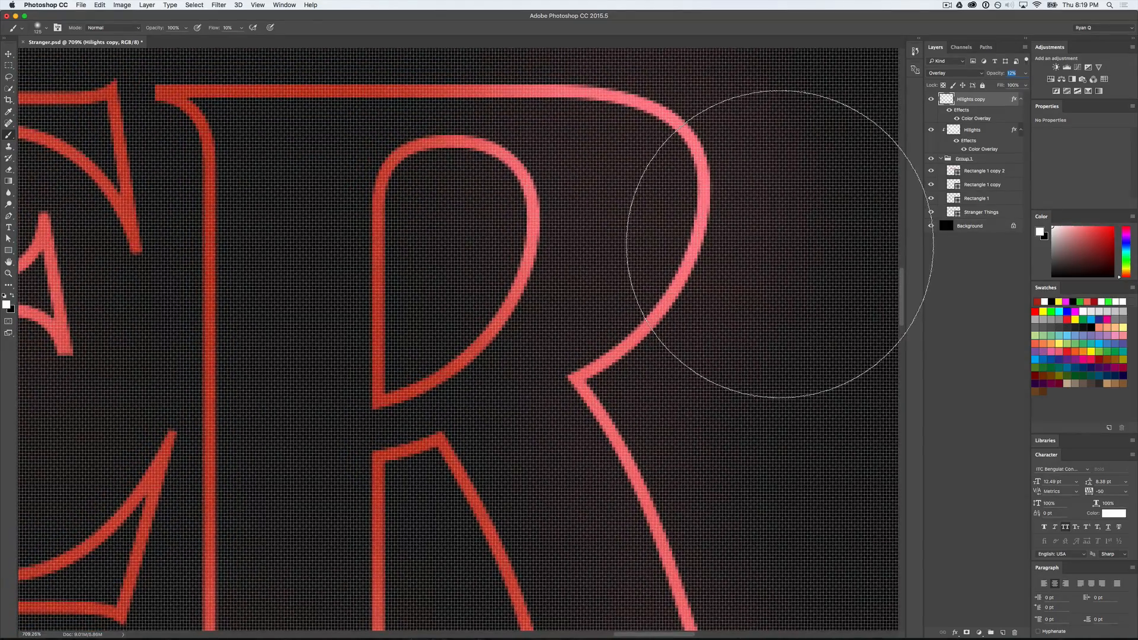
scroll(779, 243, "up", 5)
scroll(780, 243, "right", 4)
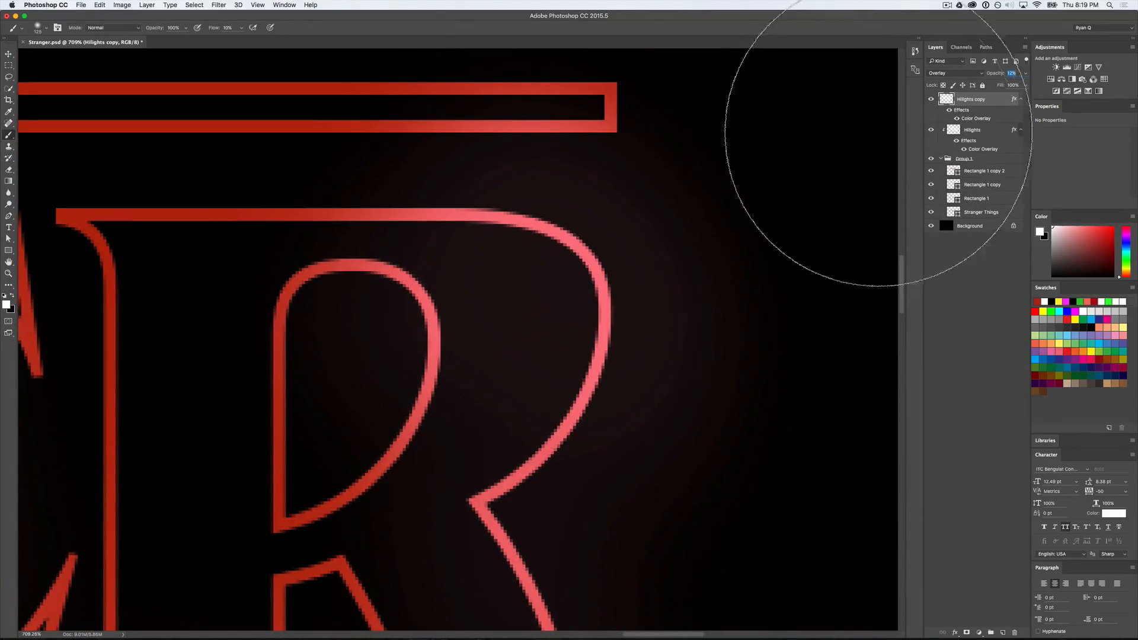
left_click(931, 99)
left_click(931, 100)
left_click(931, 99)
left_click(931, 100)
left_click(931, 100)
left_click(931, 100)
left_click(931, 99)
left_click(931, 99)
key("super+minus")
key("super+minus")
key("super+minus")
scroll(691, 233, "down", 5)
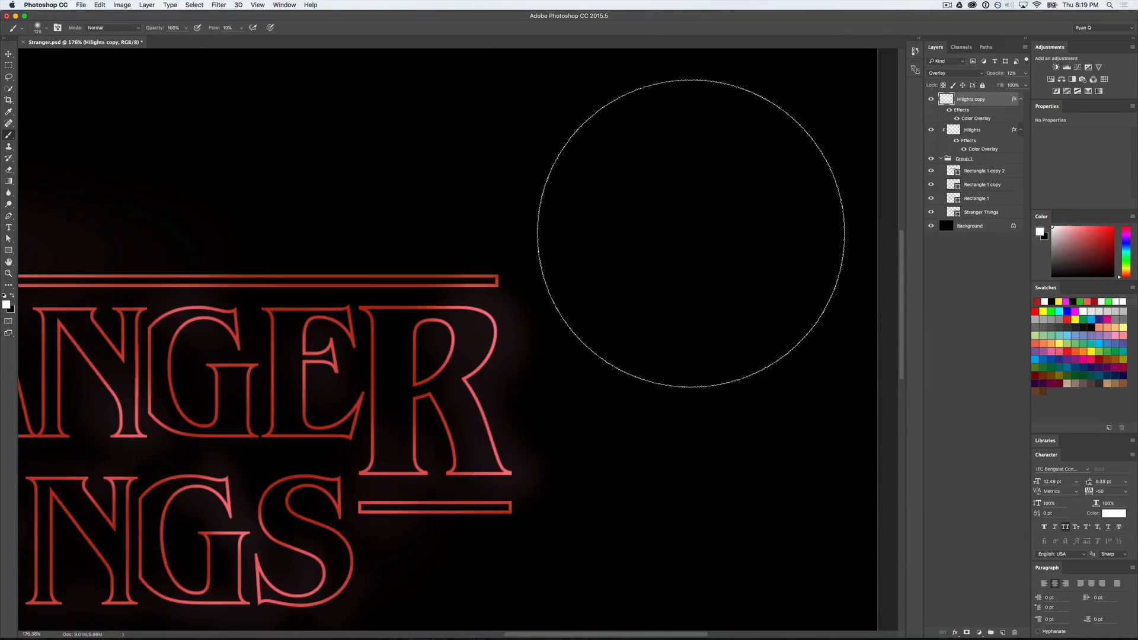
scroll(691, 233, "down", 2)
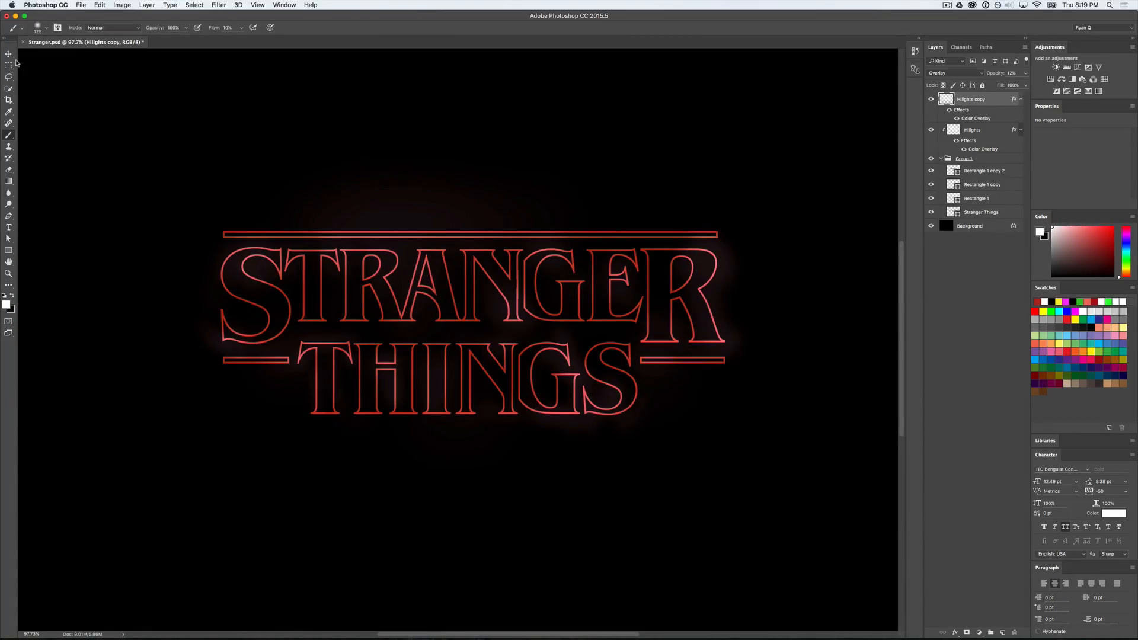
Step: Change the Color Overlay colour of the Hilights copy layer to orange ff9600
double_click(982, 118)
left_click(759, 302)
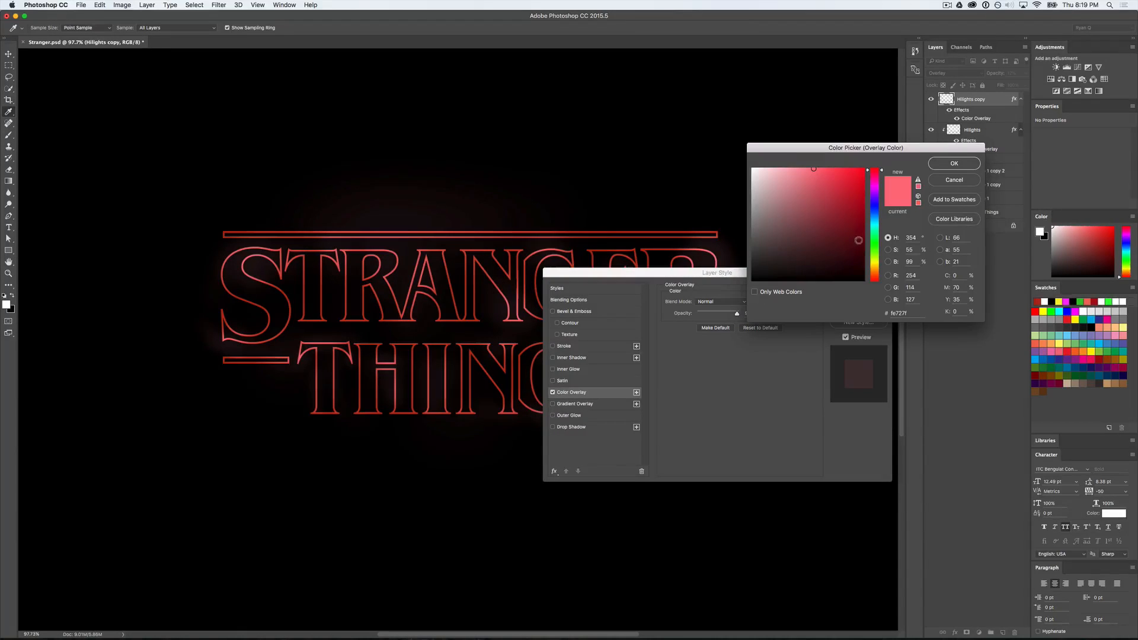
left_click(874, 274)
left_click(860, 169)
left_click_drag(866, 162, 869, 160)
left_click_drag(867, 274, 878, 271)
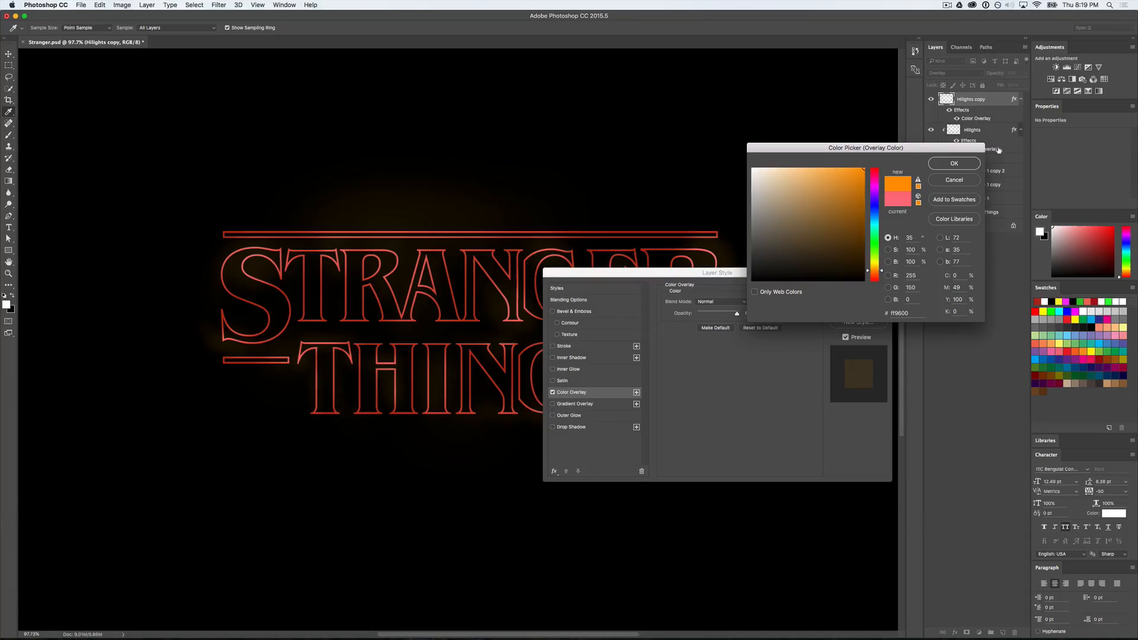
left_click(967, 162)
left_click(864, 291)
key("b")
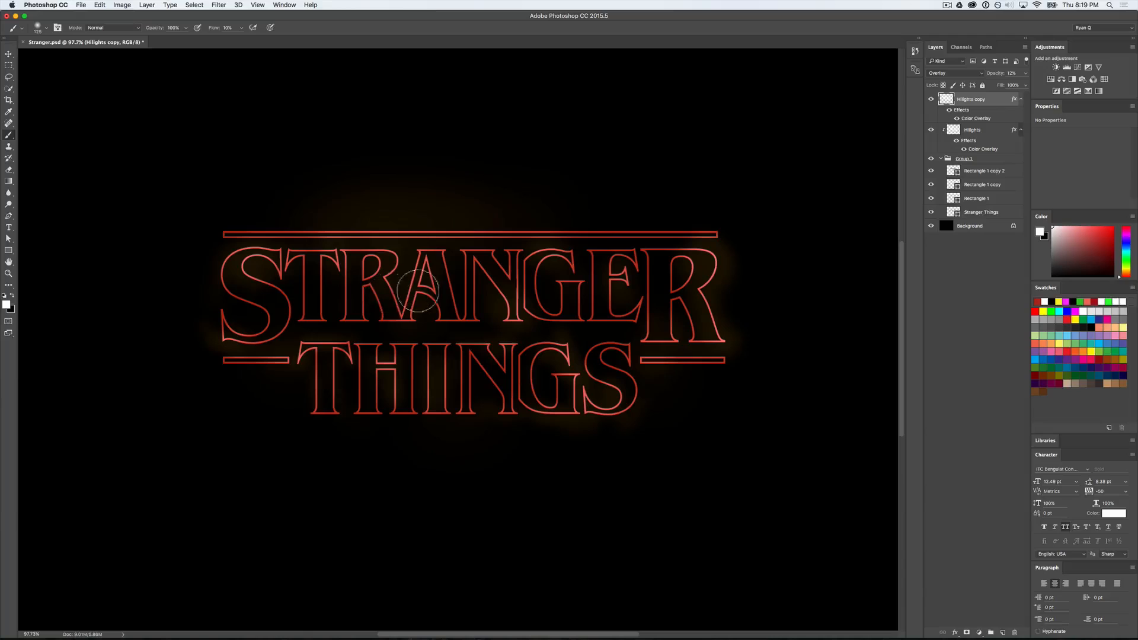
Step: Collapse Group 1 and group it together with the Hilights and Hilights copy layers
scroll(490, 352, "up", 2)
scroll(490, 351, "down", 1)
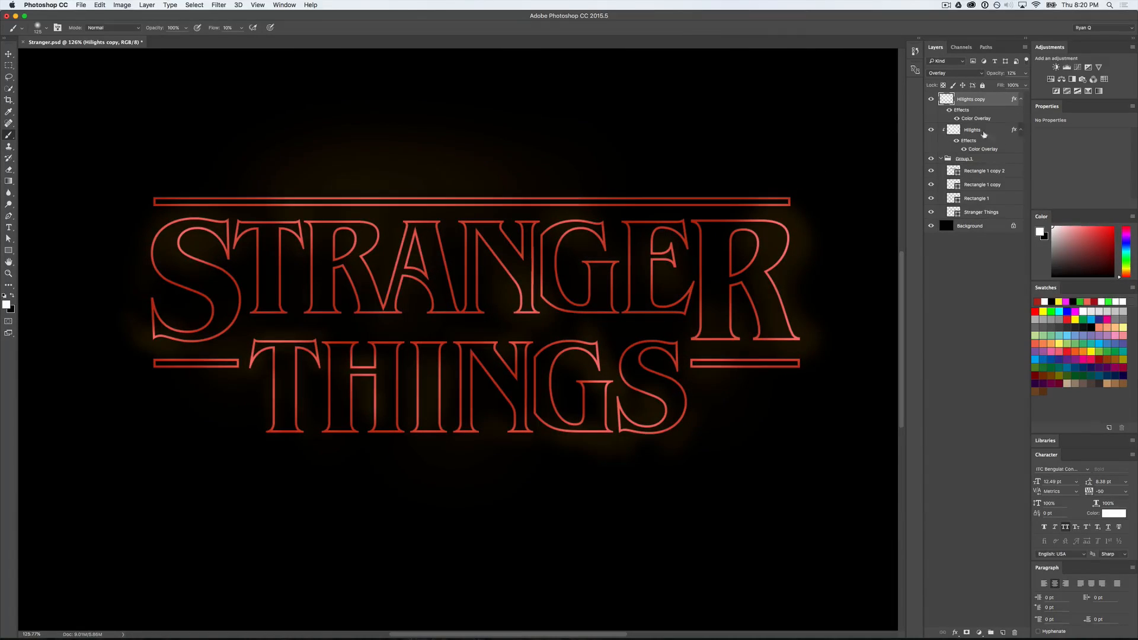
left_click(940, 159)
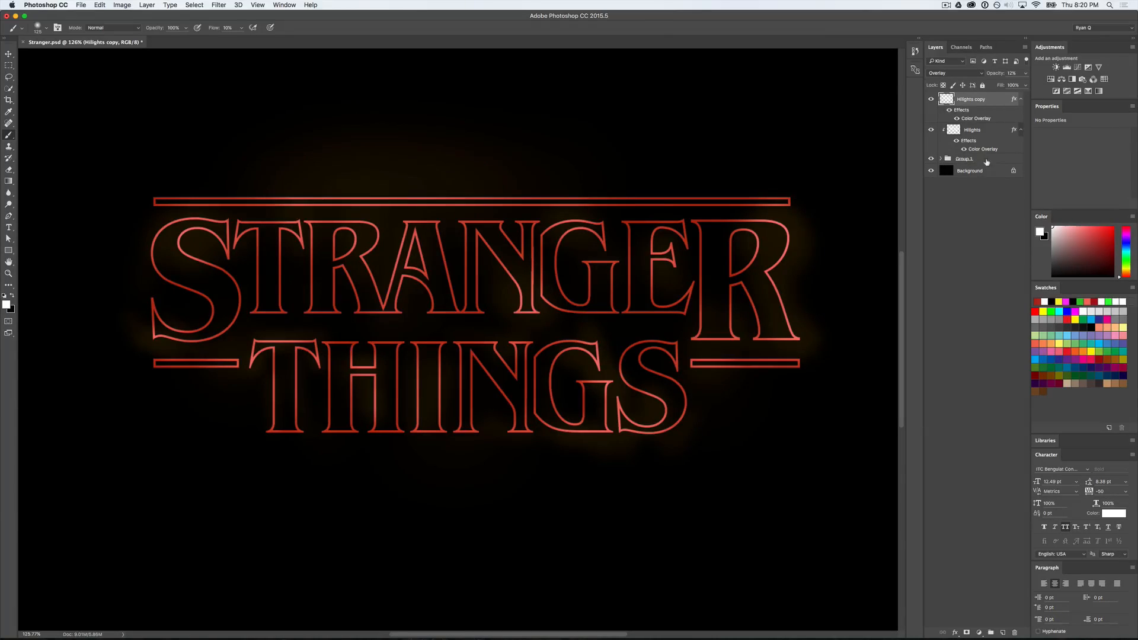
left_click(987, 160, "shift")
key("super+g")
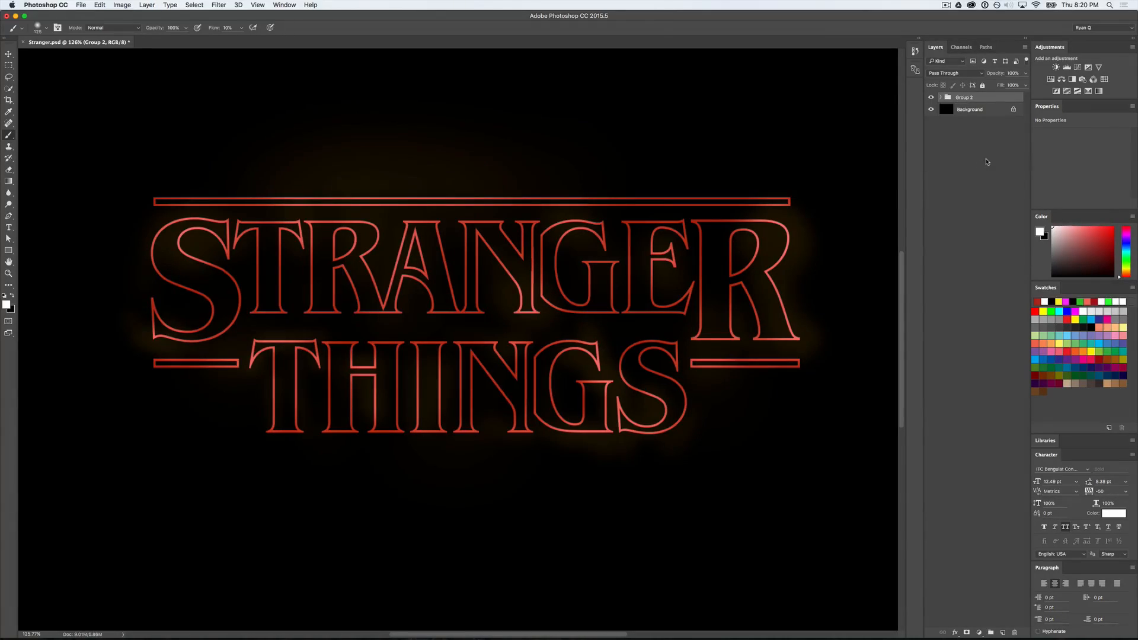
Step: Rename Group 2 as Stranger Things Composed and switch to the Move tool
double_click(964, 97)
type("Stranger Things Composed")
key("Return")
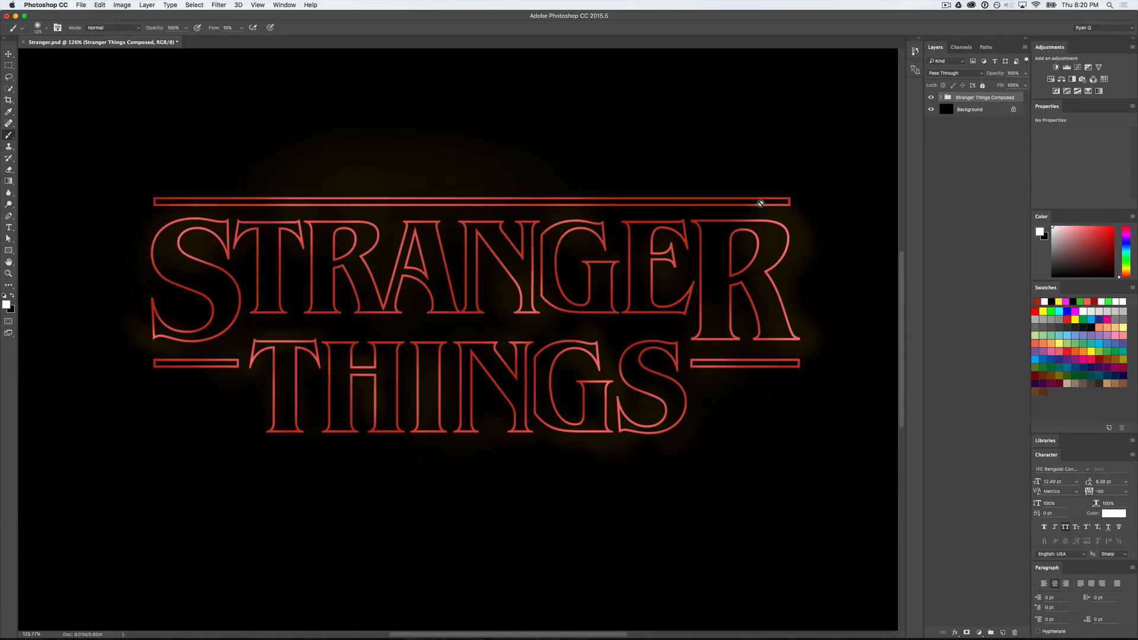
left_click(10, 55)
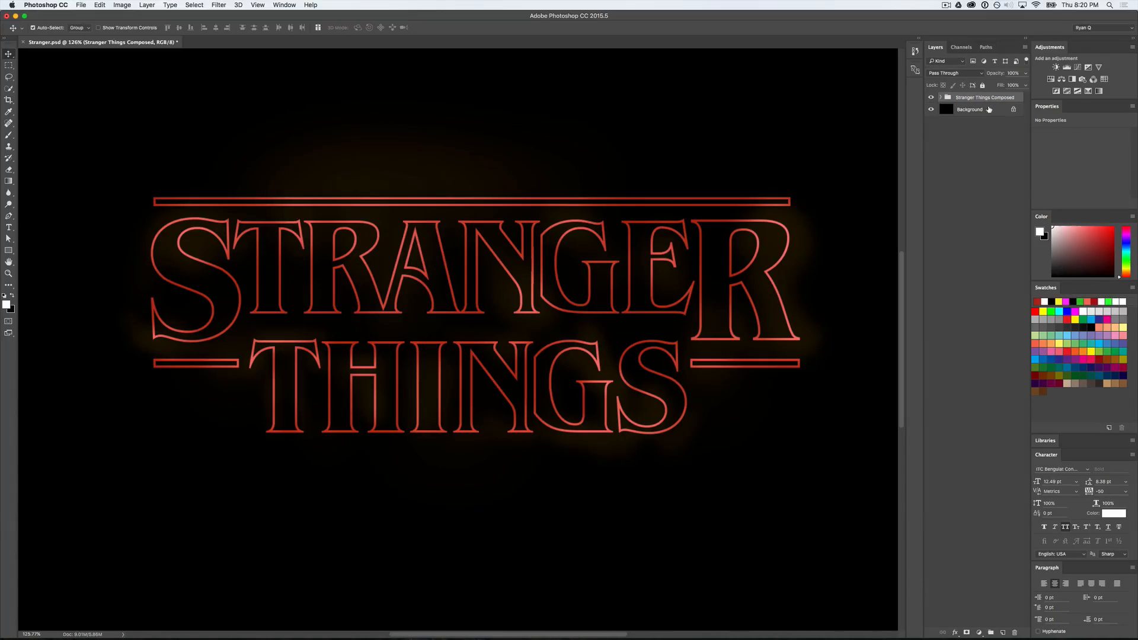
right_click(986, 98)
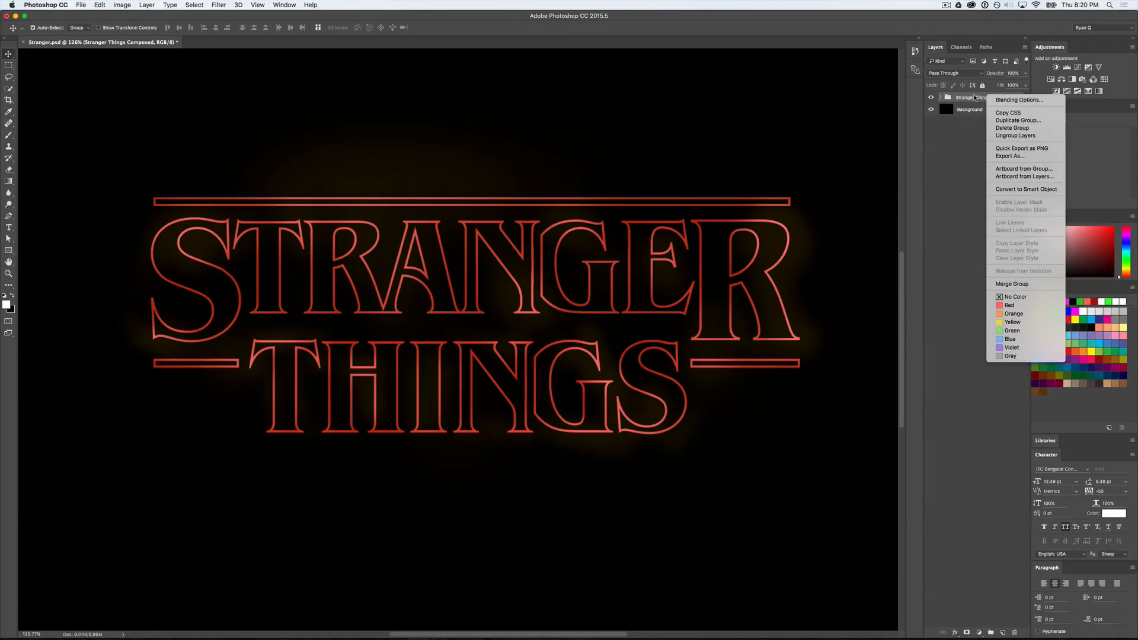
left_click(982, 98)
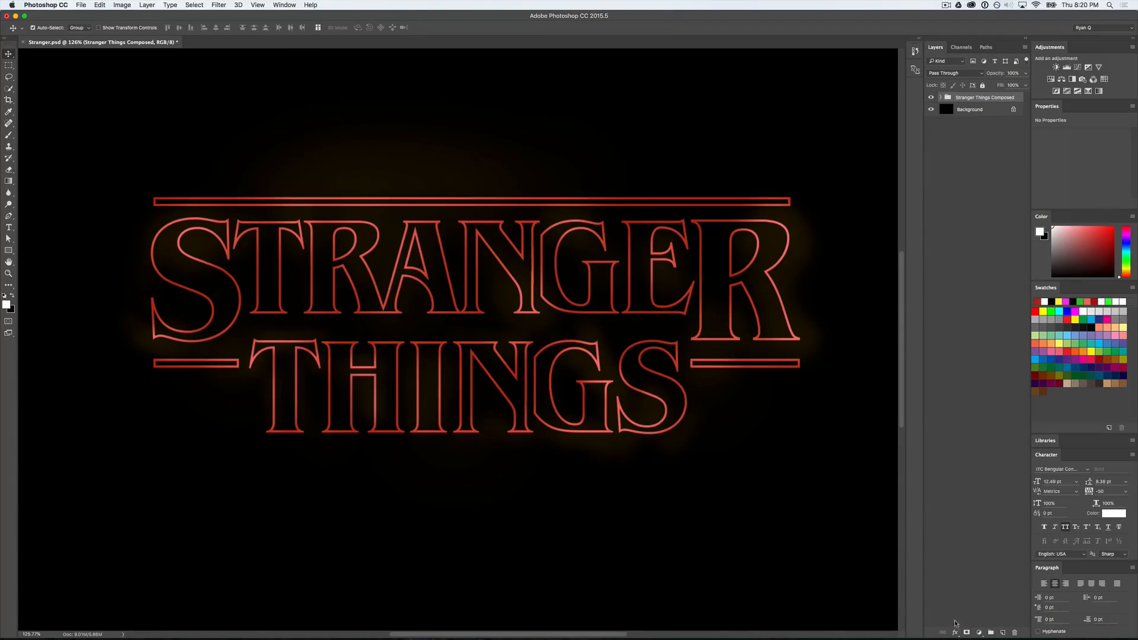
left_click(955, 632)
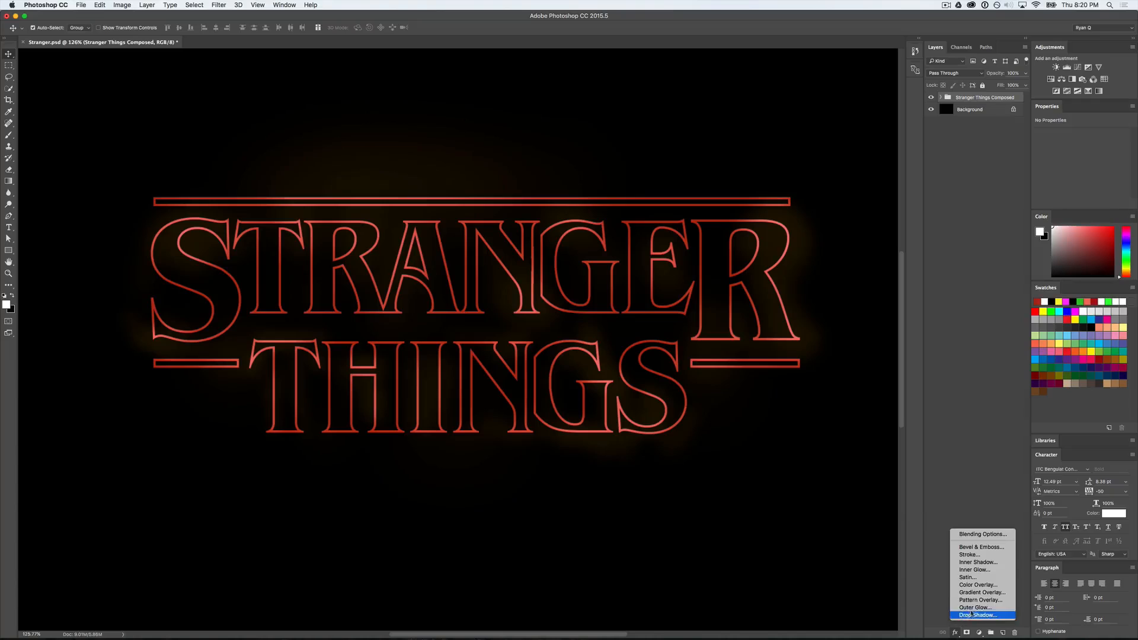
left_click(975, 607)
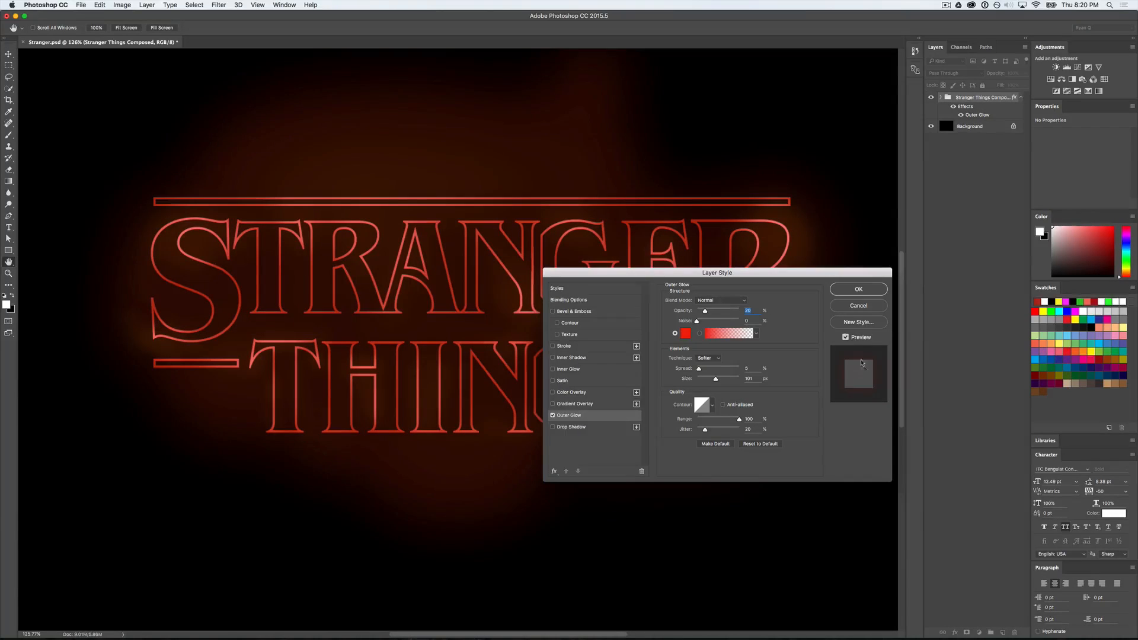
left_click_drag(789, 280, 788, 344)
left_click(857, 370)
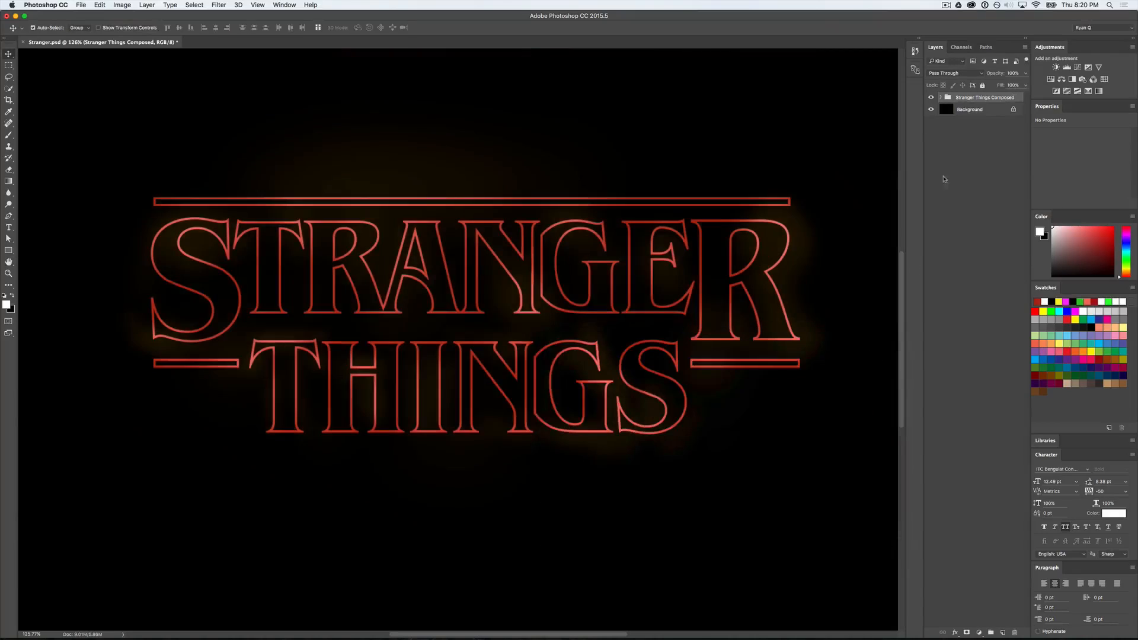
Step: Expand the Stranger Things Composed group and rename Group 1 inside it as Type
left_click(942, 97)
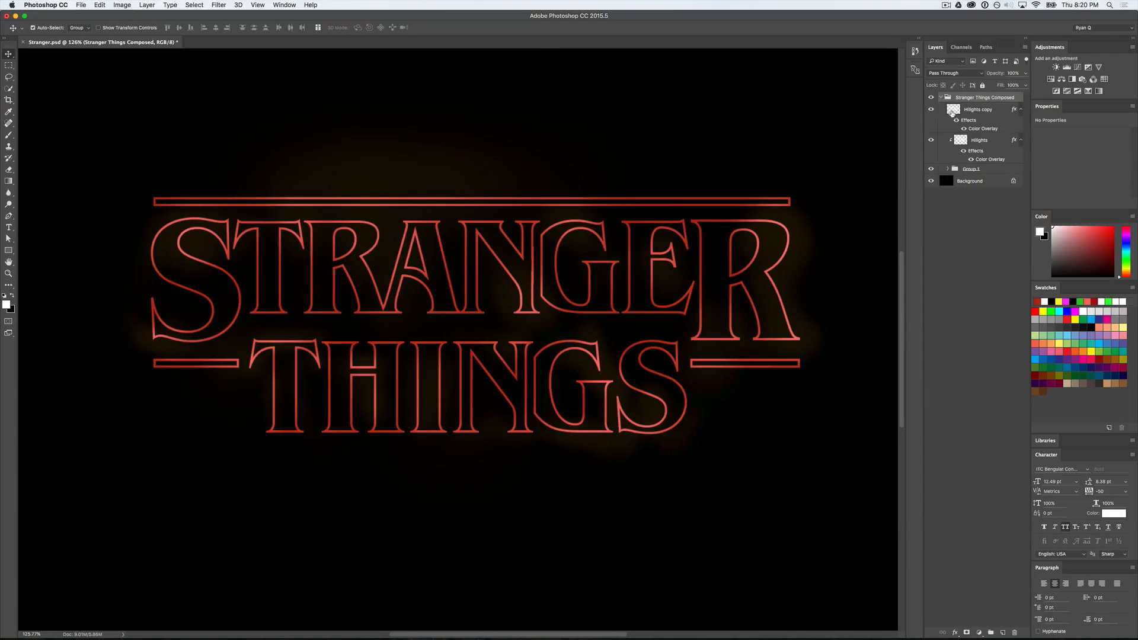
left_click(997, 170)
double_click(972, 169)
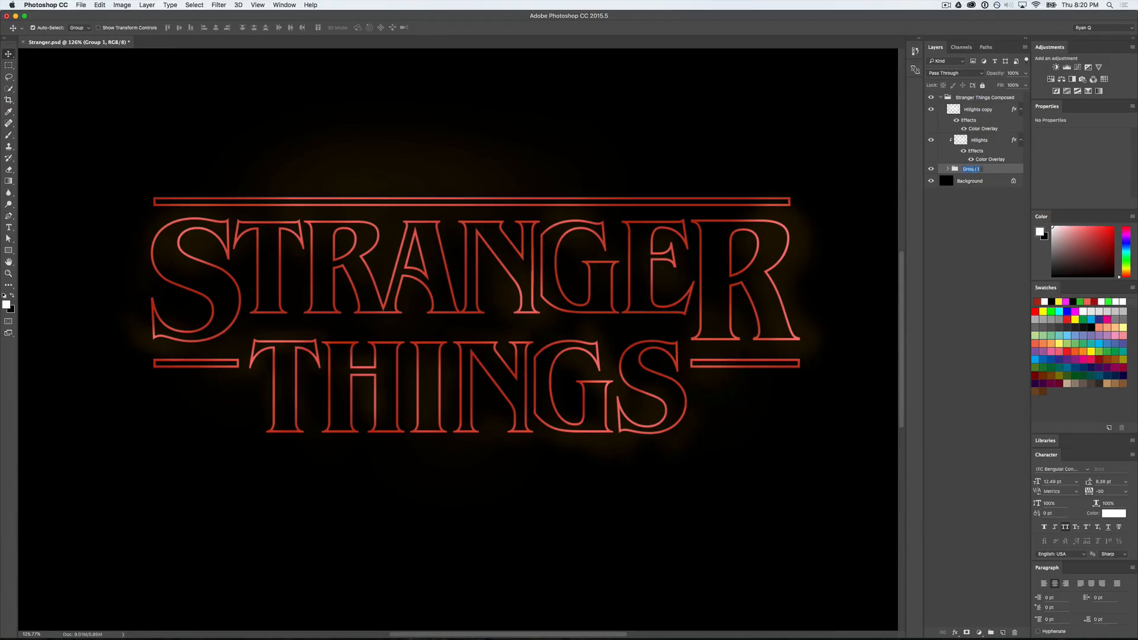
type("Type")
key("Return")
Step: Add a red Outer Glow to the Type group, fine-tune its opacity and check the effect on the lettering
double_click(997, 171)
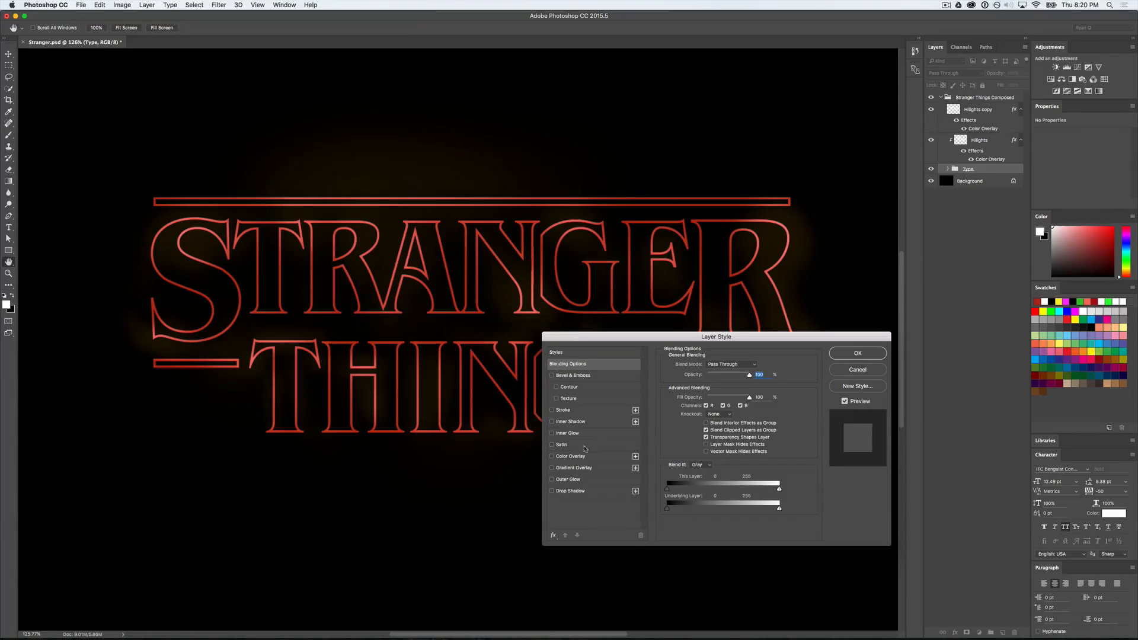
left_click(552, 479)
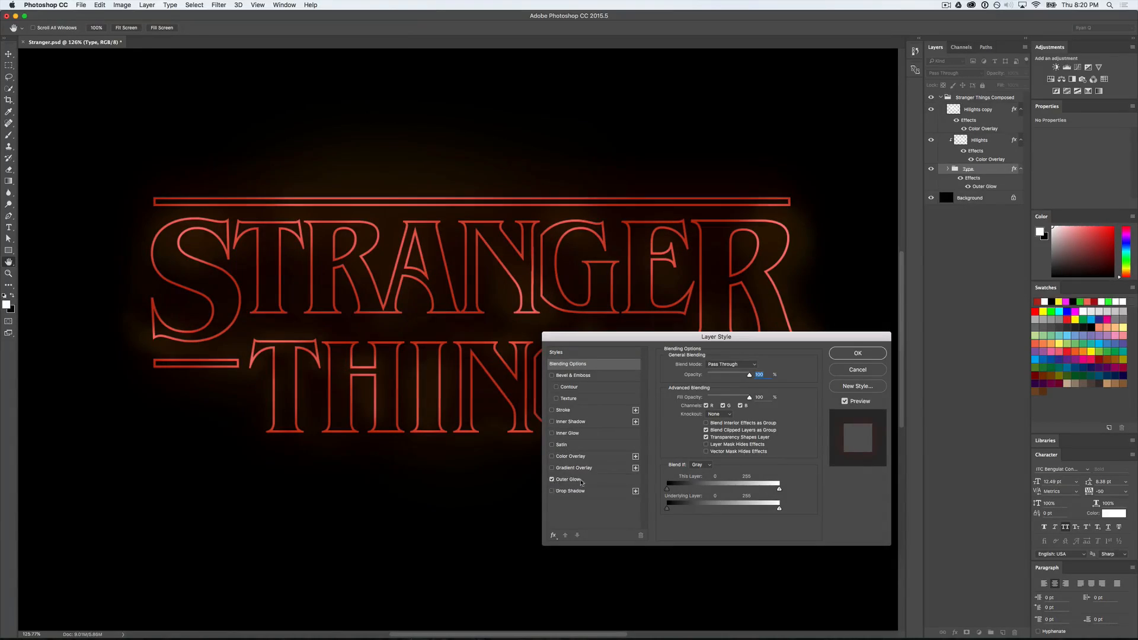
left_click(578, 480)
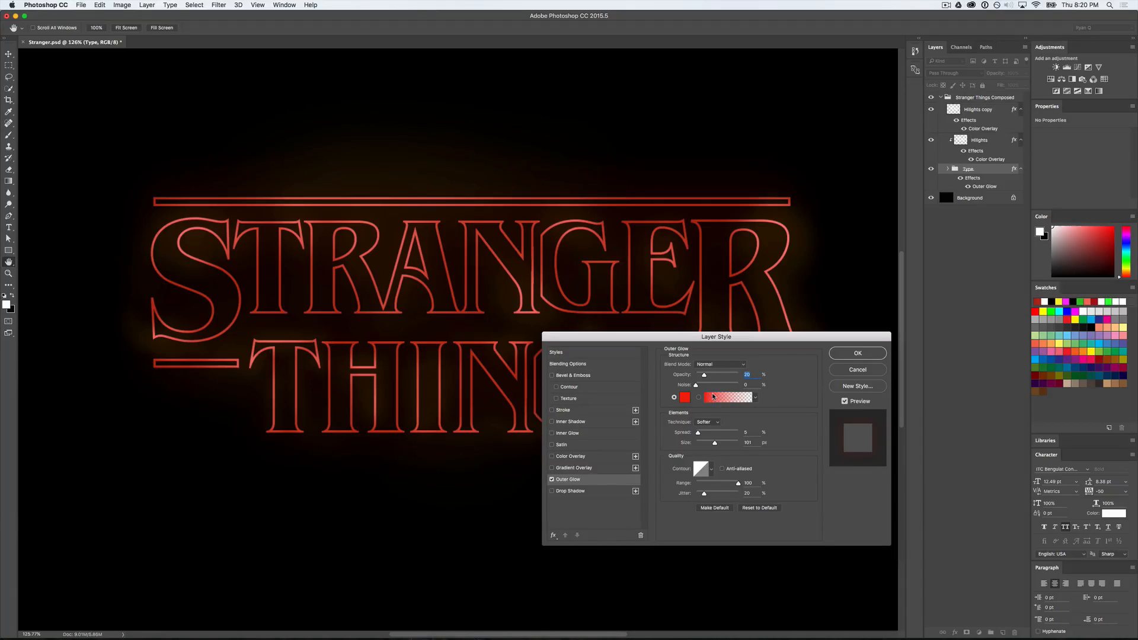
mouse_move(704, 375)
left_mouse_down()
mouse_move(740, 376)
mouse_move(705, 375)
left_mouse_up()
key("Return")
scroll(649, 352, "up", 5)
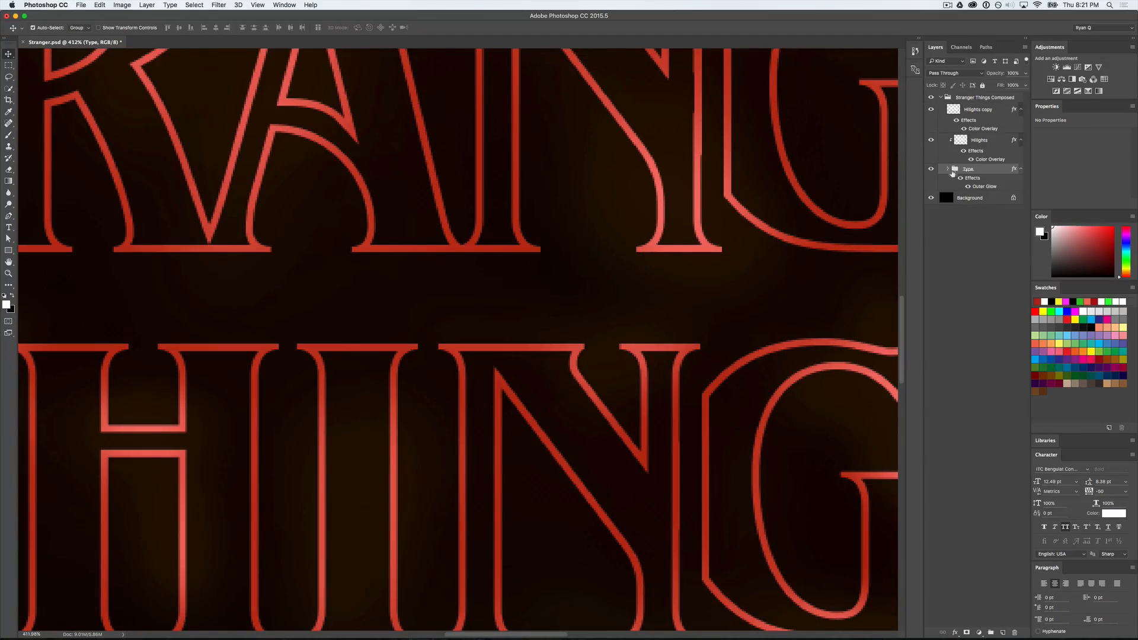
left_click(960, 178)
key("super+0")
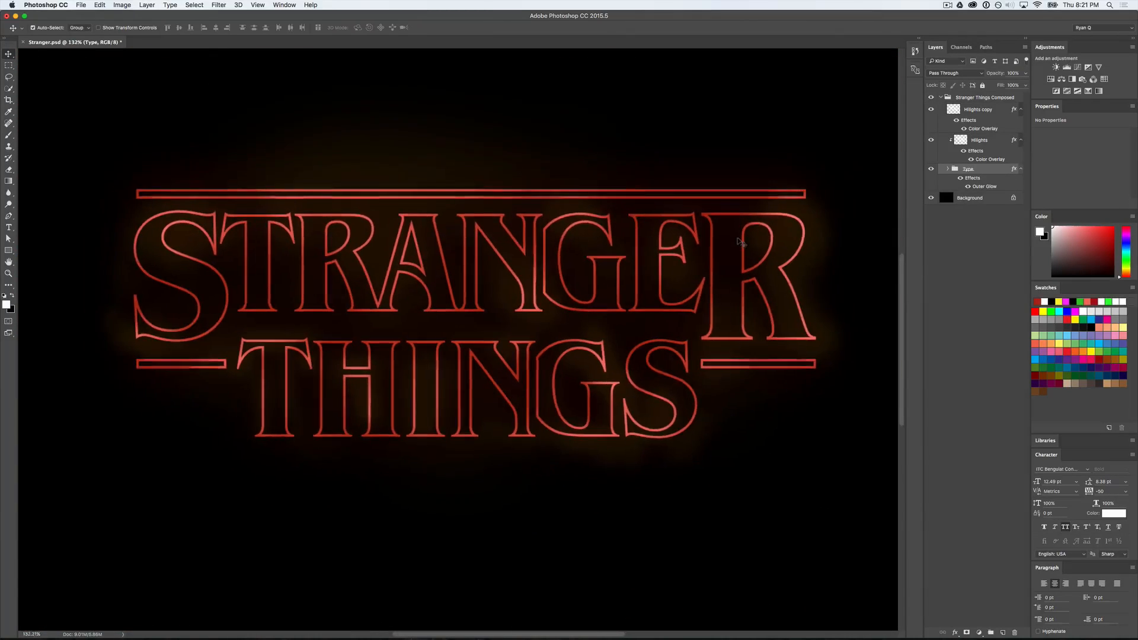
key("super+0")
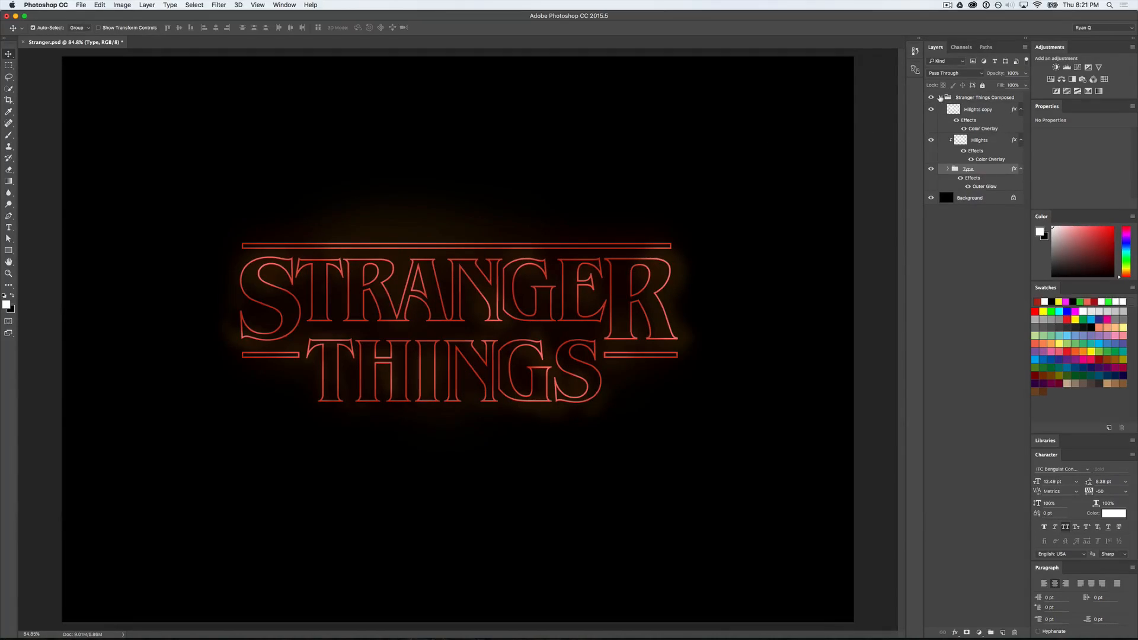
Step: Save the document and convert the collapsed Stranger Things Composed group to a Smart Object
left_click(941, 97)
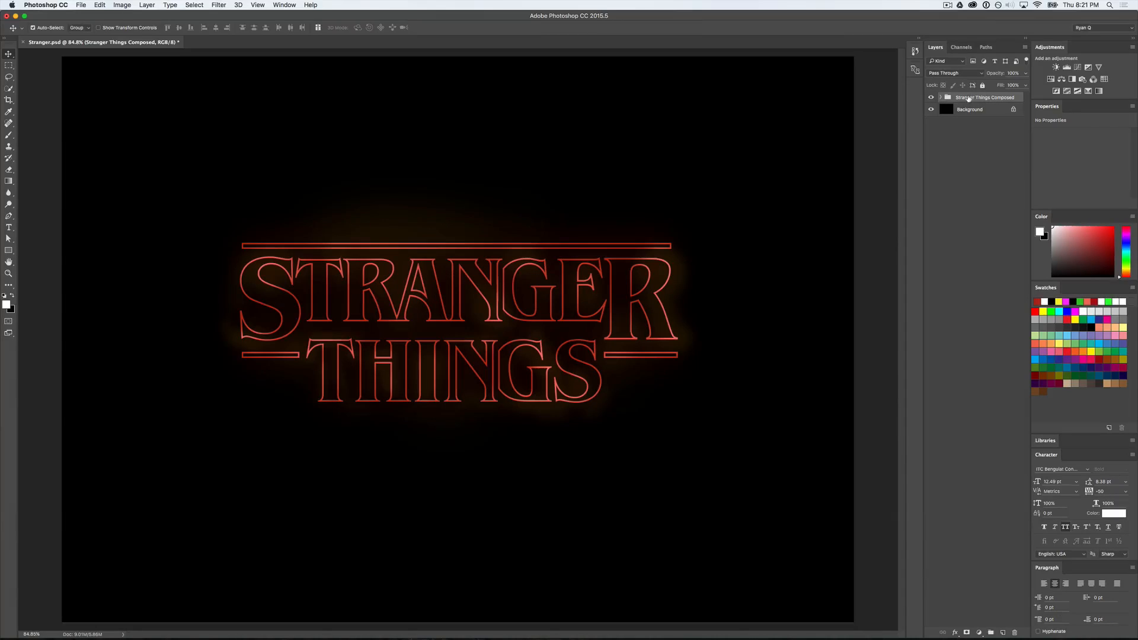
right_click(968, 99)
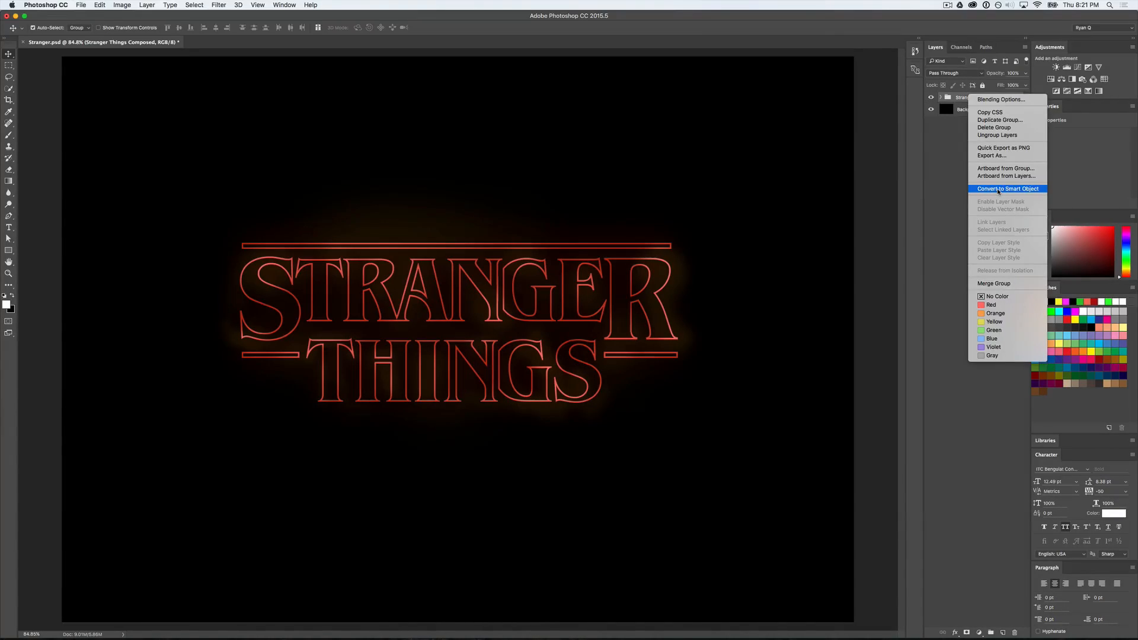
left_click(950, 160)
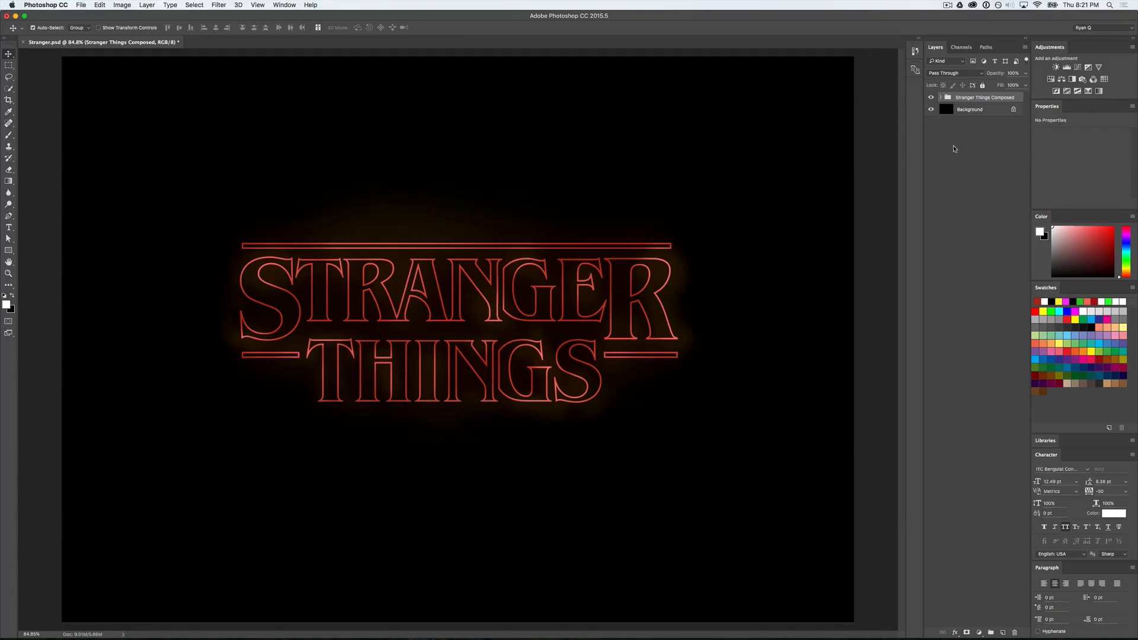
key("super+s")
right_click(968, 99)
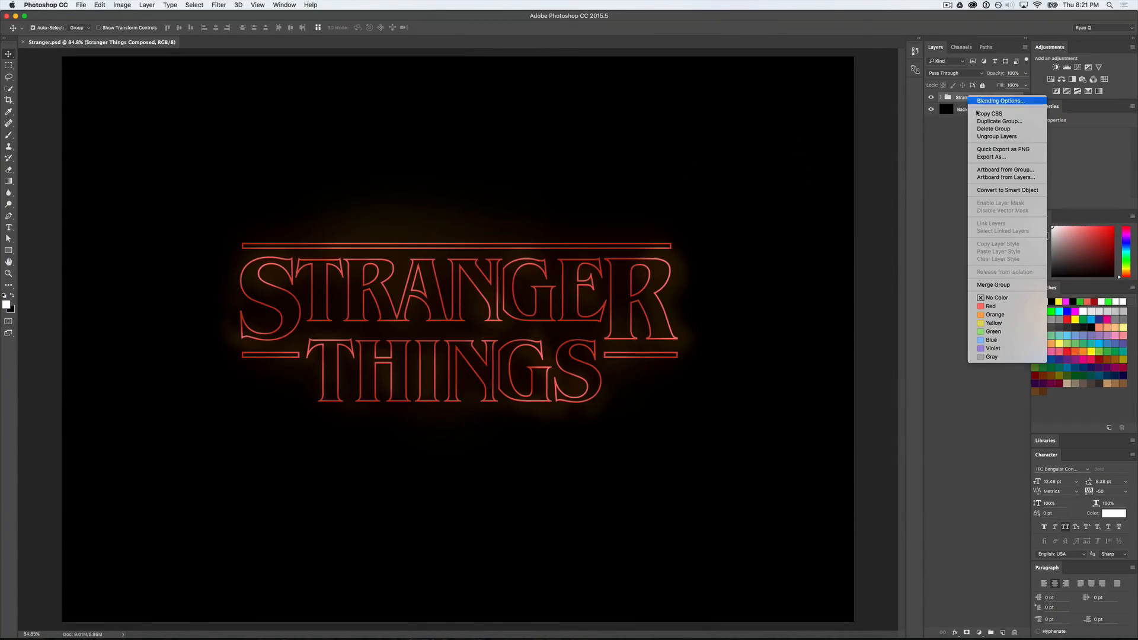
left_click(991, 191)
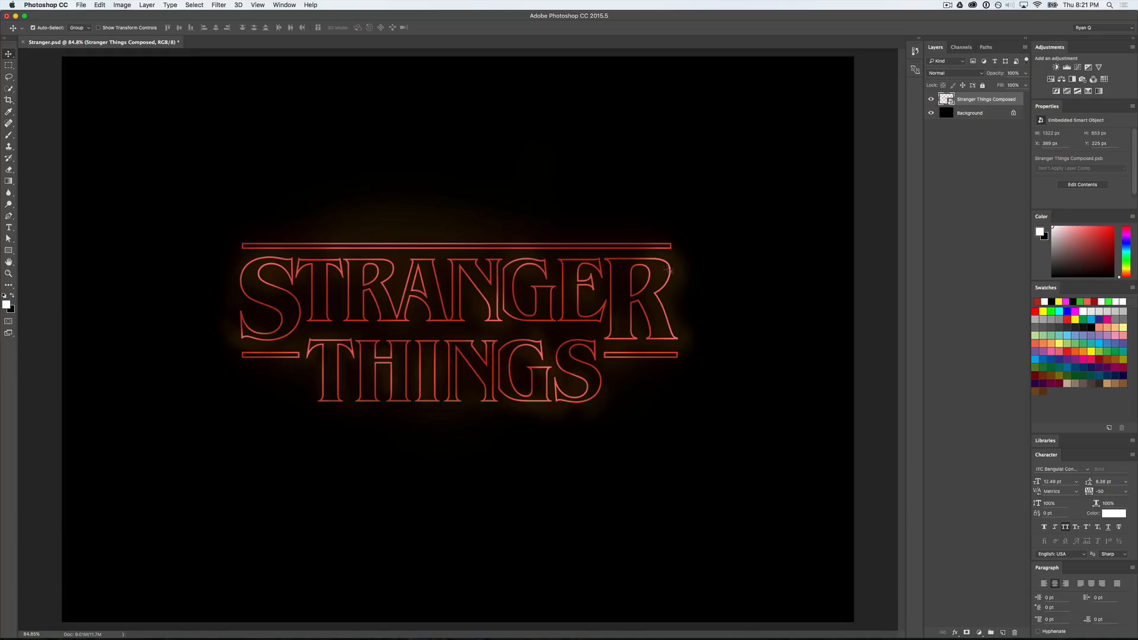
Step: Examine the edge sharpness of the STRANGER and THINGS outlines at several magnifications
scroll(554, 347, "up", 10)
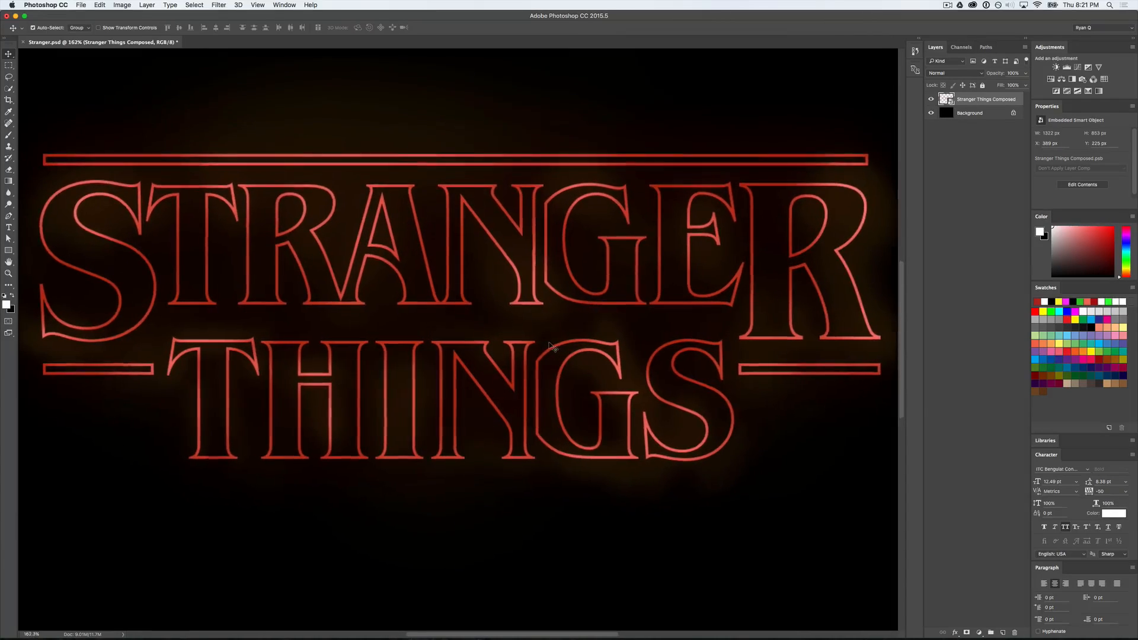
scroll(554, 349, "up", 5)
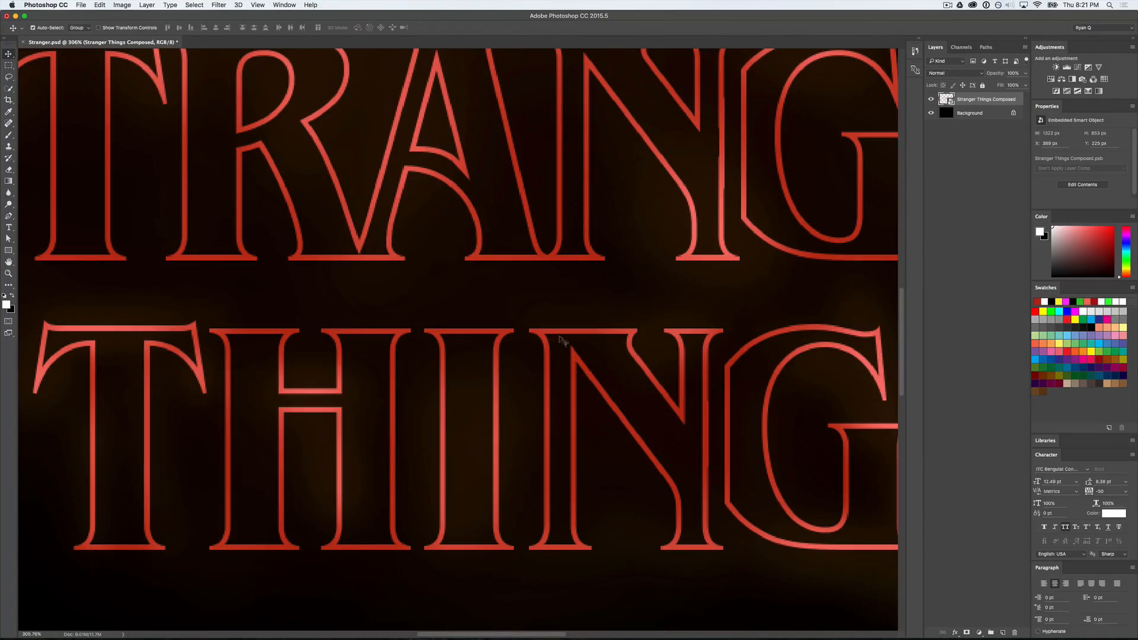
scroll(397, 274, "left", 4)
scroll(397, 274, "up", 3)
scroll(350, 277, "down", 10)
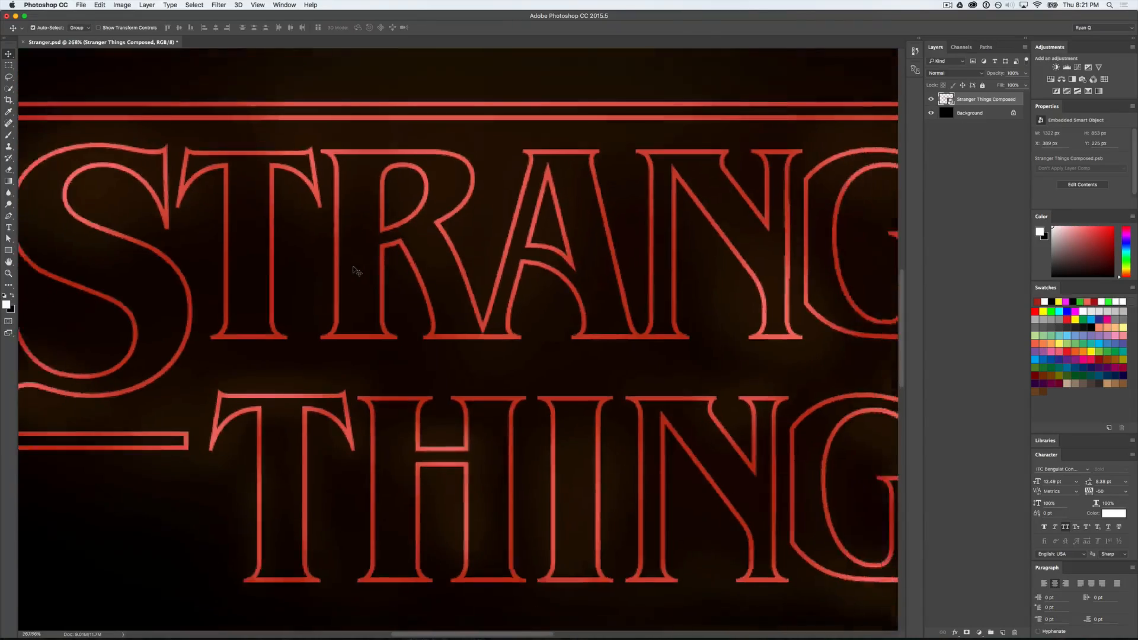
scroll(354, 270, "up", 10)
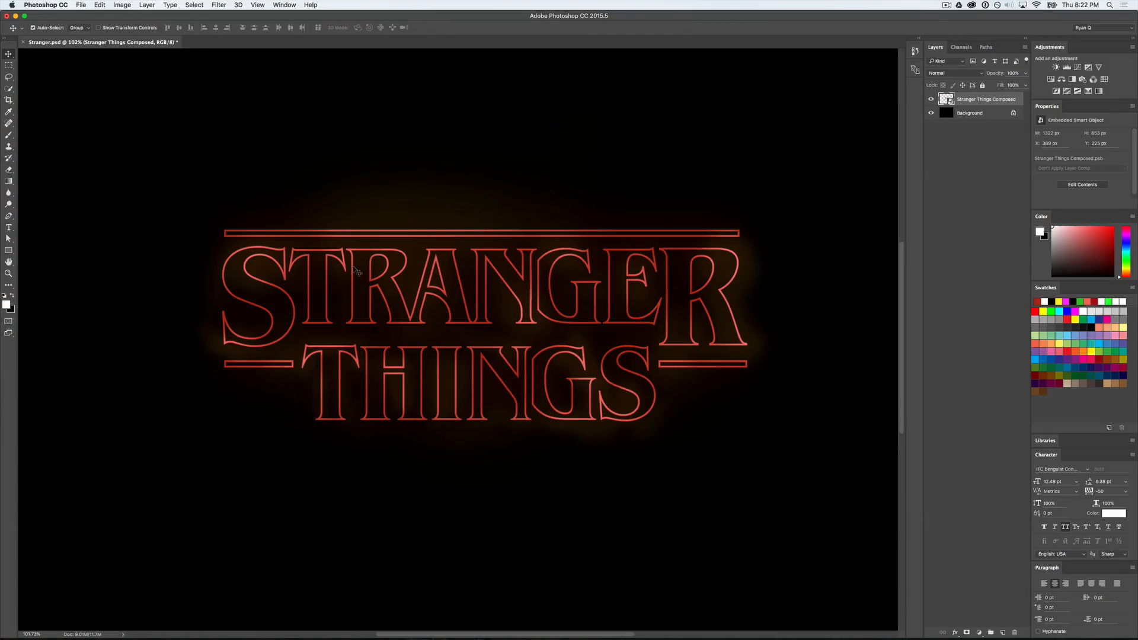
scroll(353, 270, "up", 10)
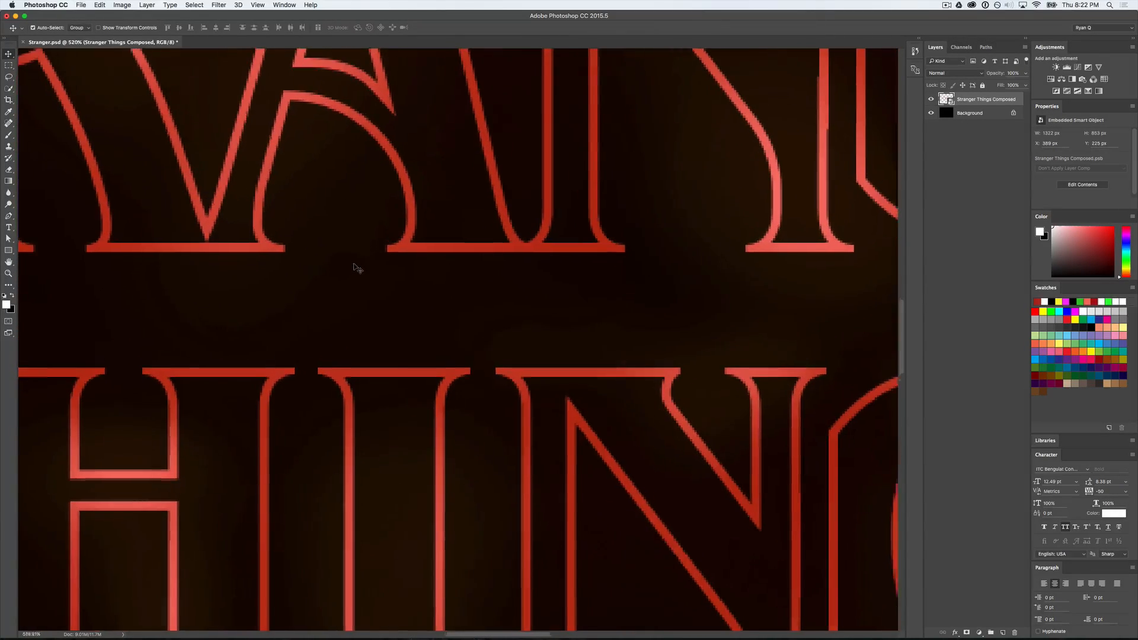
scroll(356, 268, "up", 2)
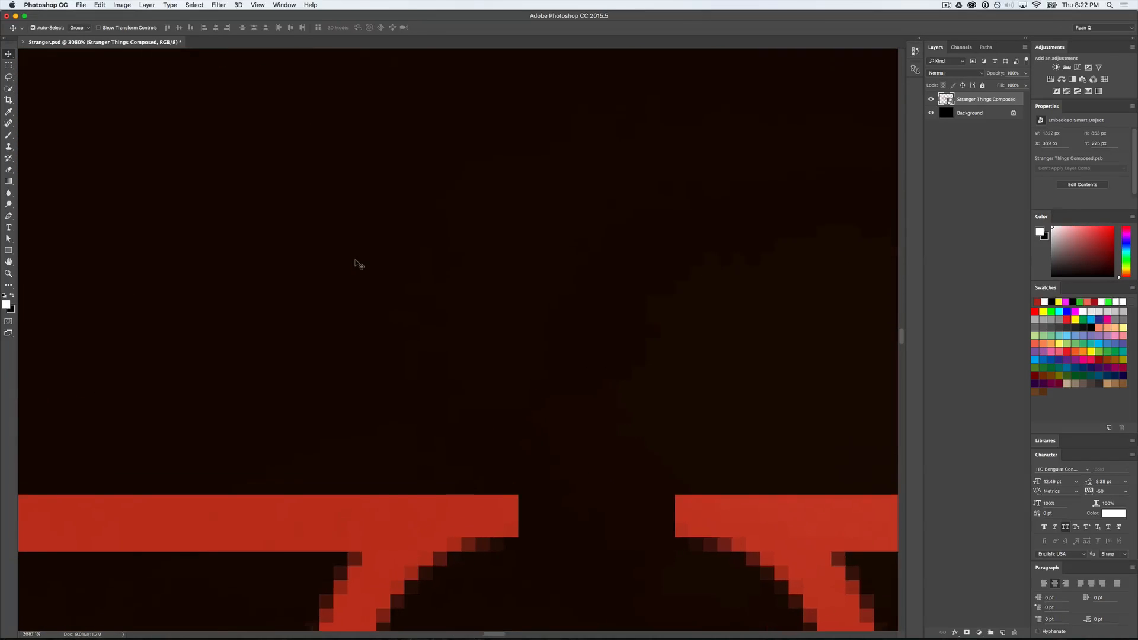
scroll(357, 266, "down", 3)
scroll(358, 264, "down", 6)
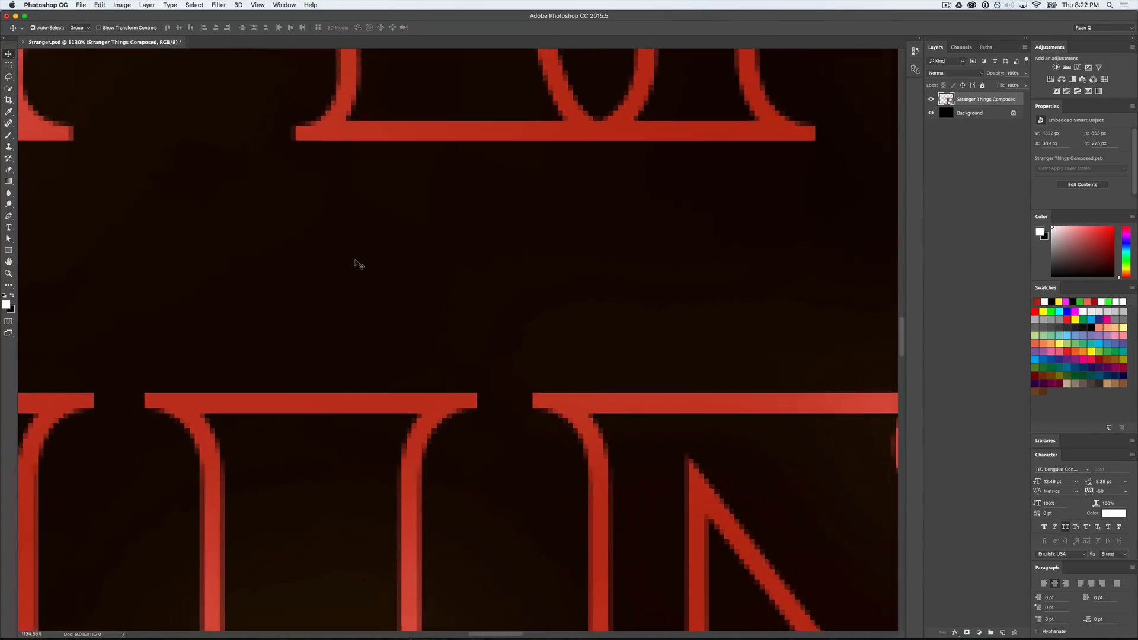
scroll(379, 263, "up", 4)
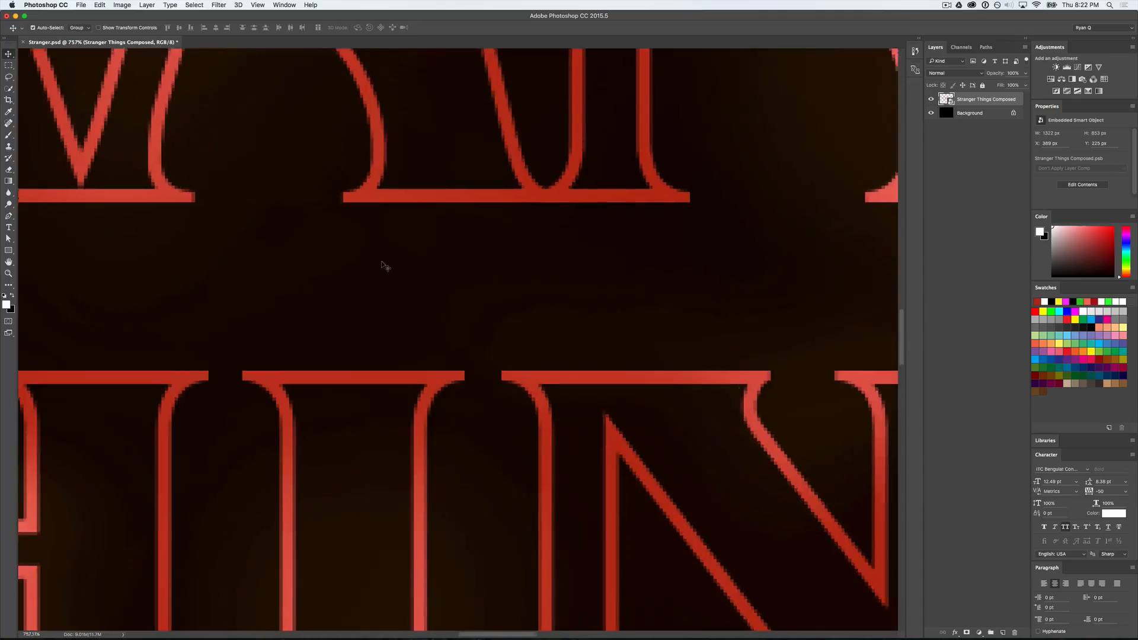
scroll(384, 265, "down", 3)
scroll(383, 265, "down", 1)
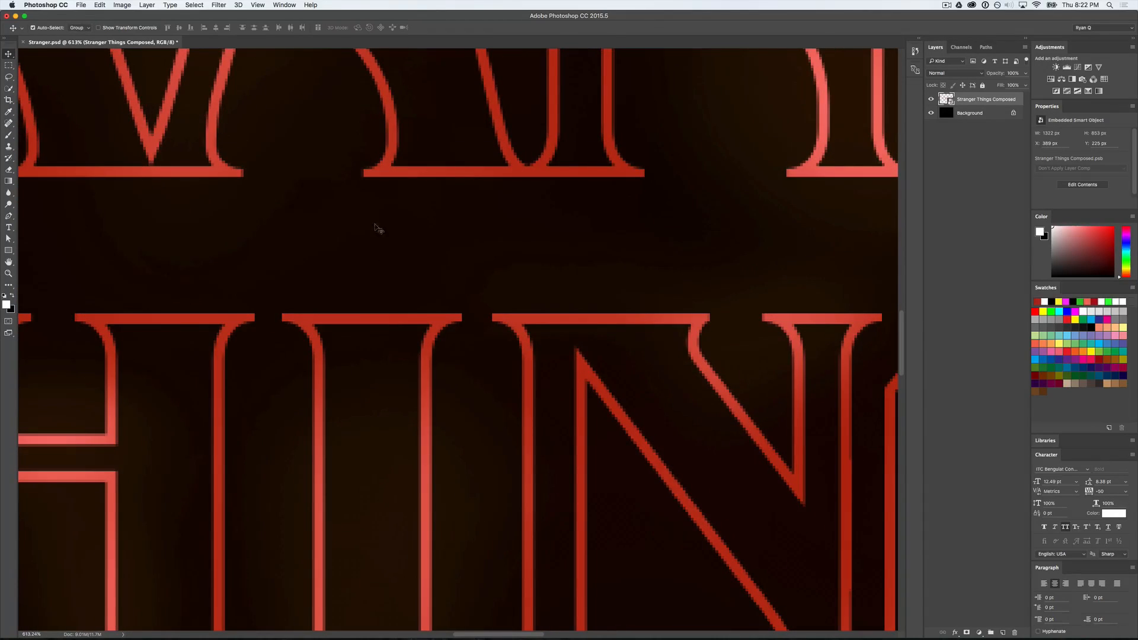
Step: Apply a Gaussian Blur with a 0.6 pixel radius to the Stranger Things Composed Smart Object
left_click(219, 4)
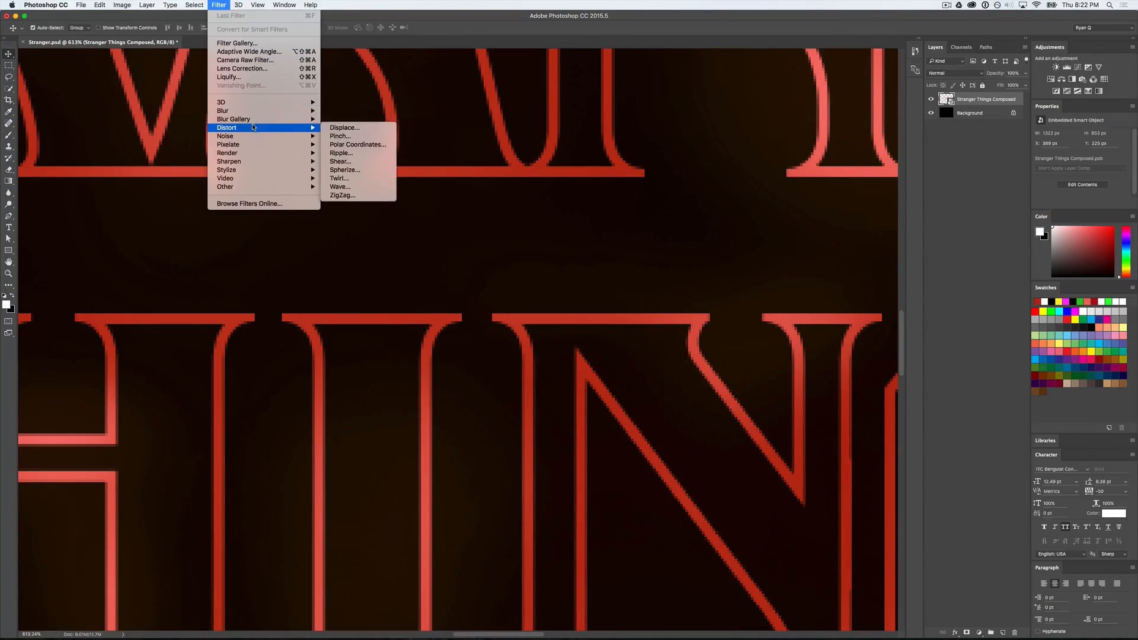
mouse_move(260, 163)
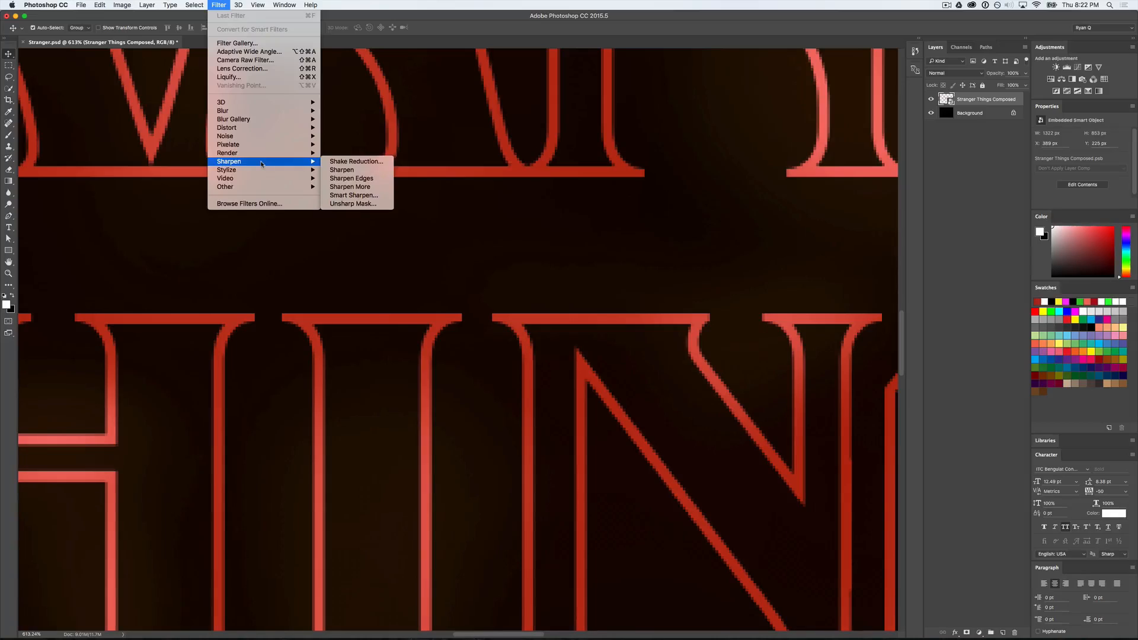
mouse_move(263, 111)
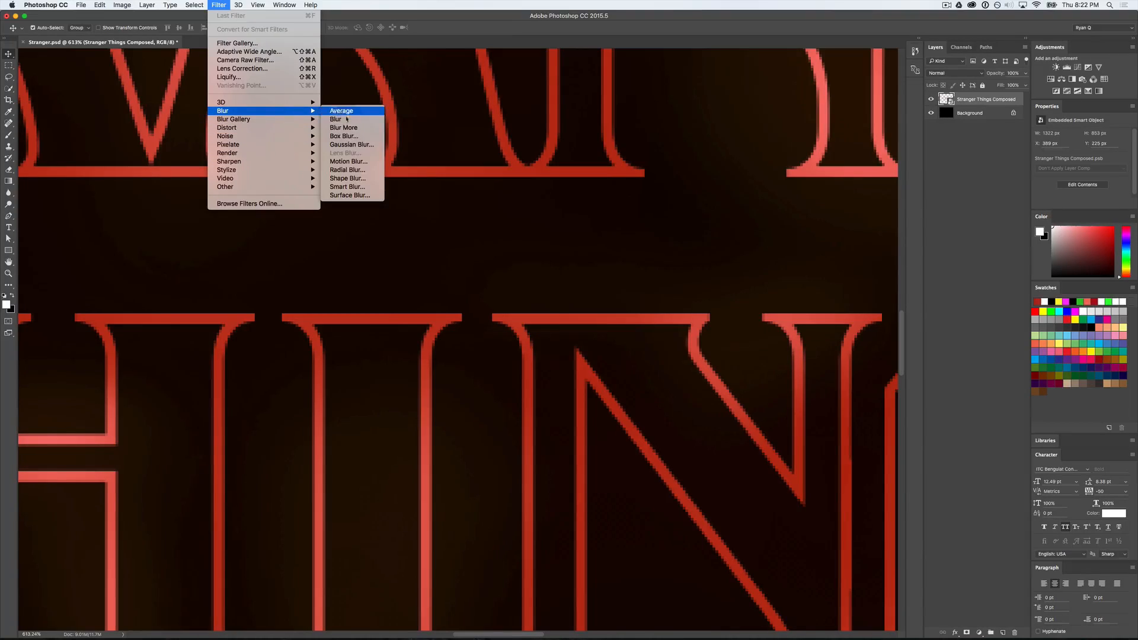
left_click(352, 144)
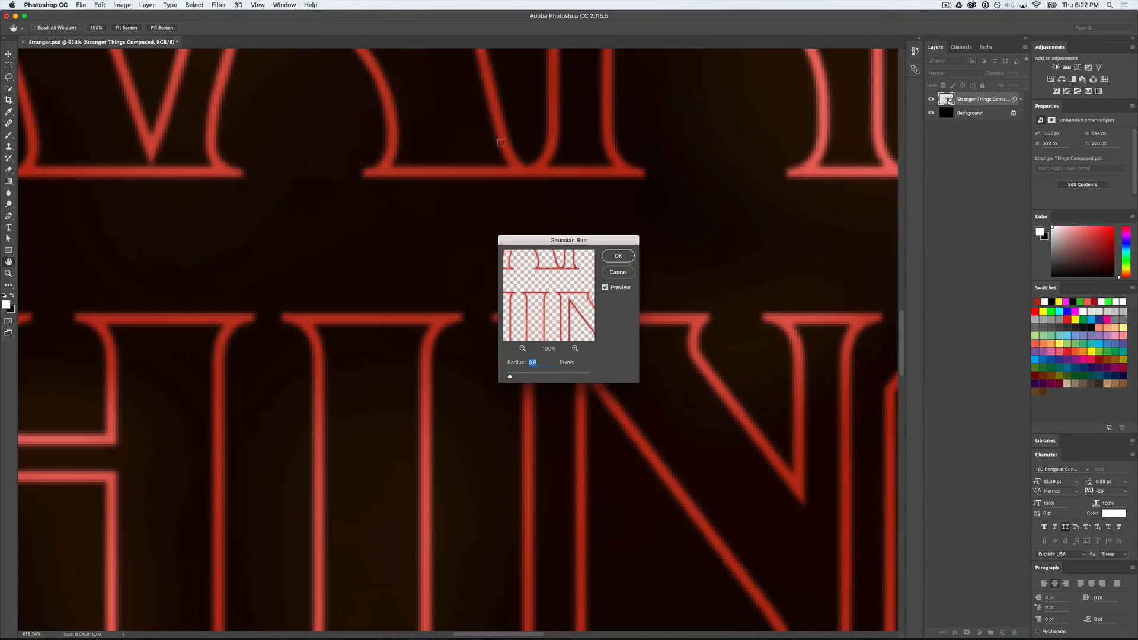
left_click_drag(533, 244, 645, 137)
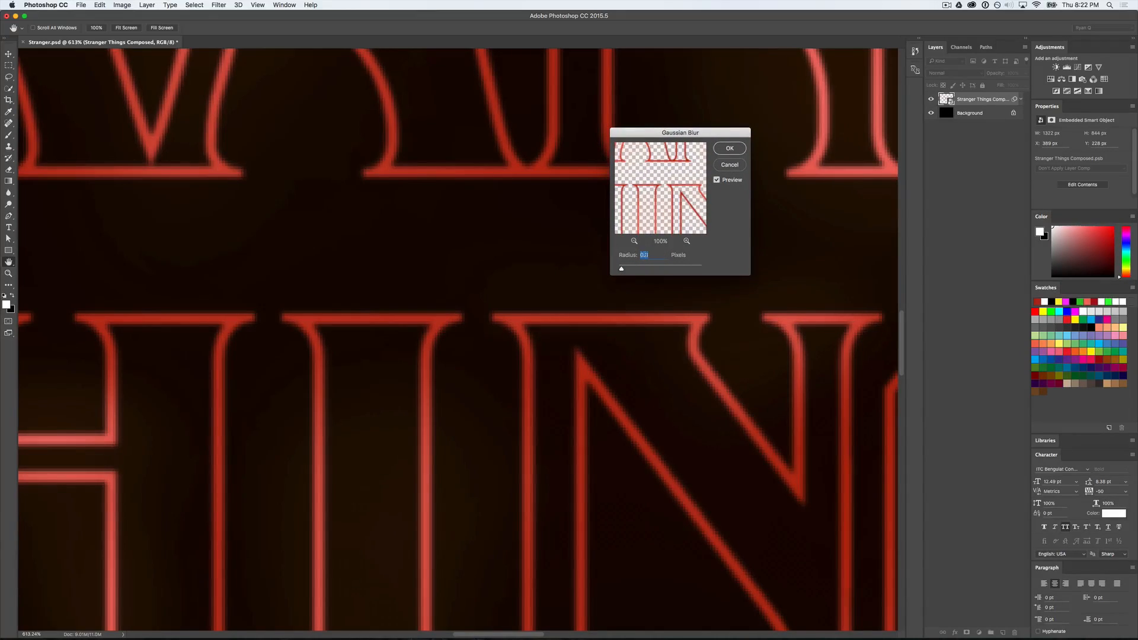
left_click_drag(708, 138, 708, 172)
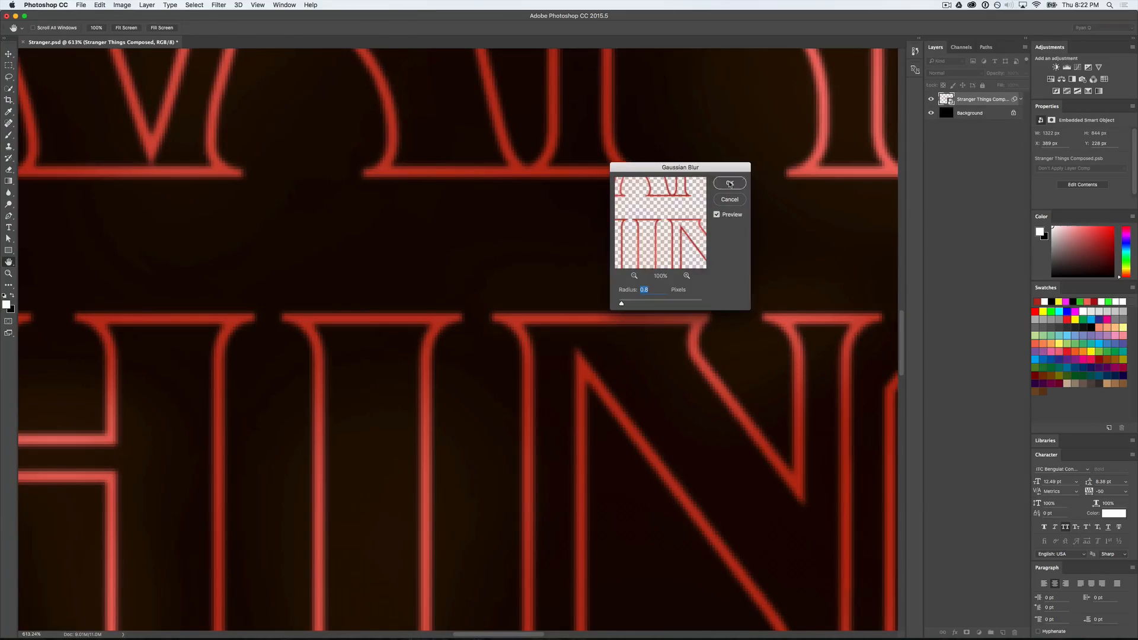
left_click(730, 184)
Step: Examine the softened letter and bar outlines at full view and at high magnification
key("super+0")
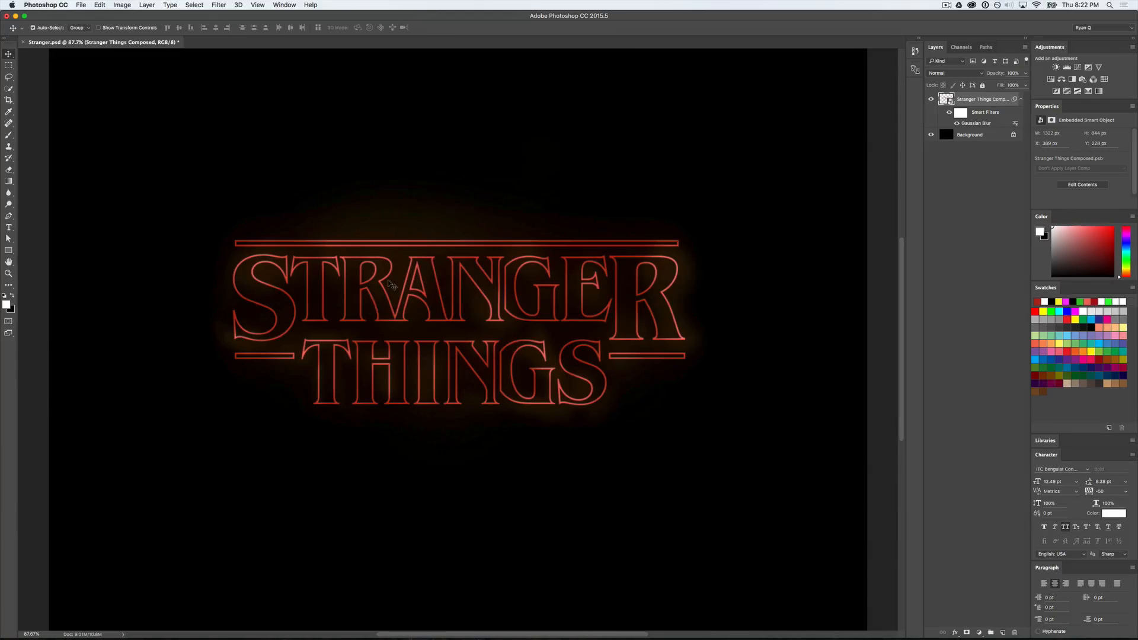
scroll(389, 284, "up", 10)
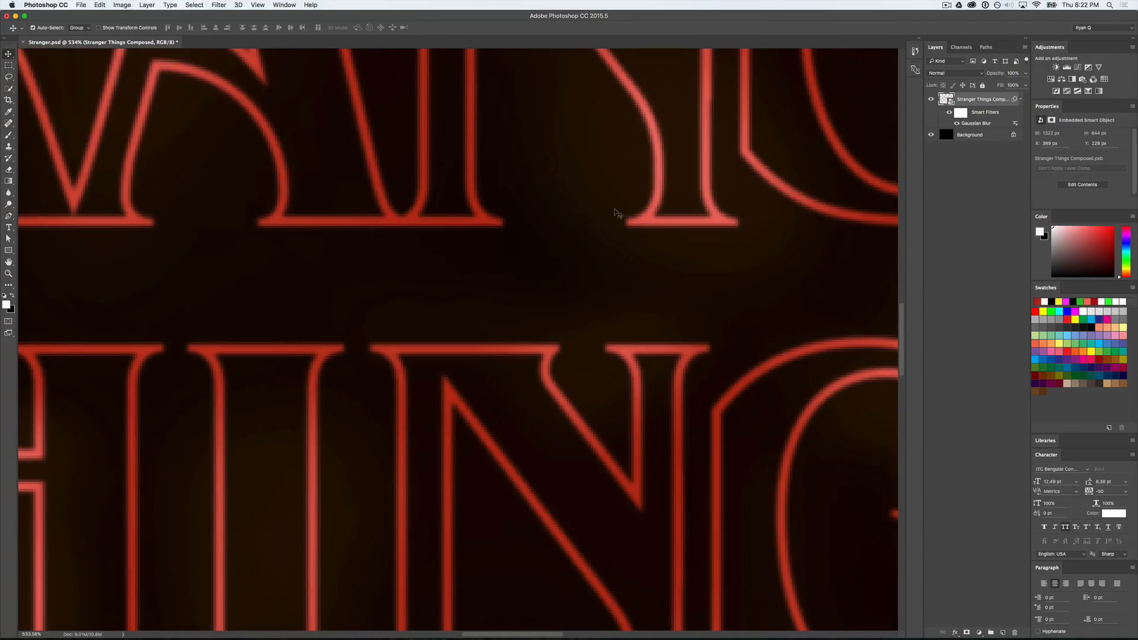
scroll(496, 268, "left", 10)
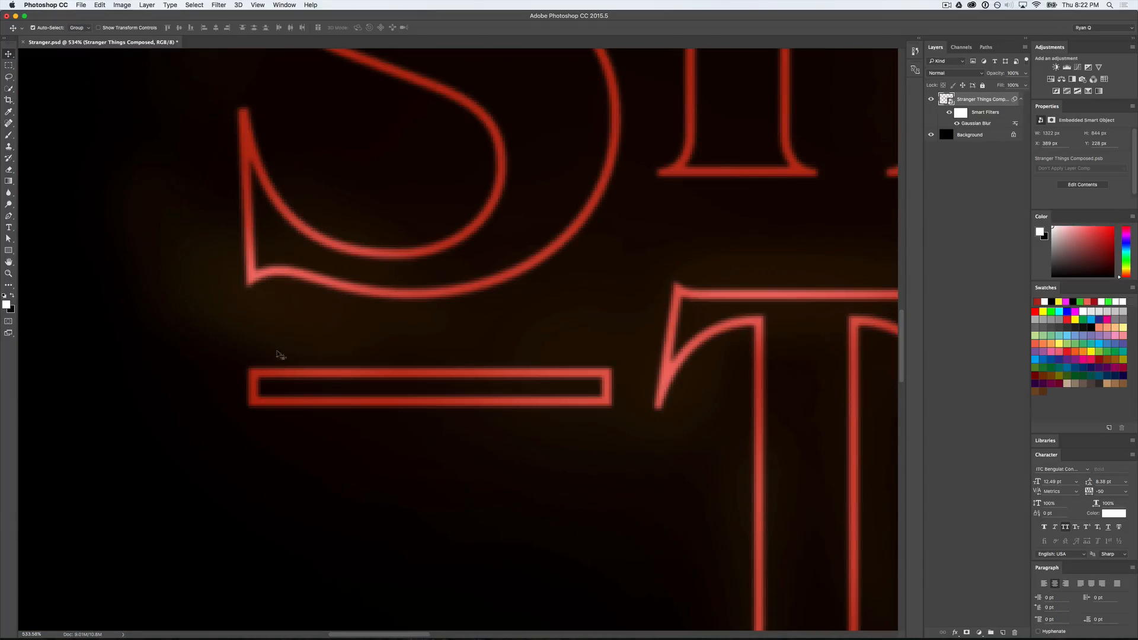
scroll(595, 345, "down", 6)
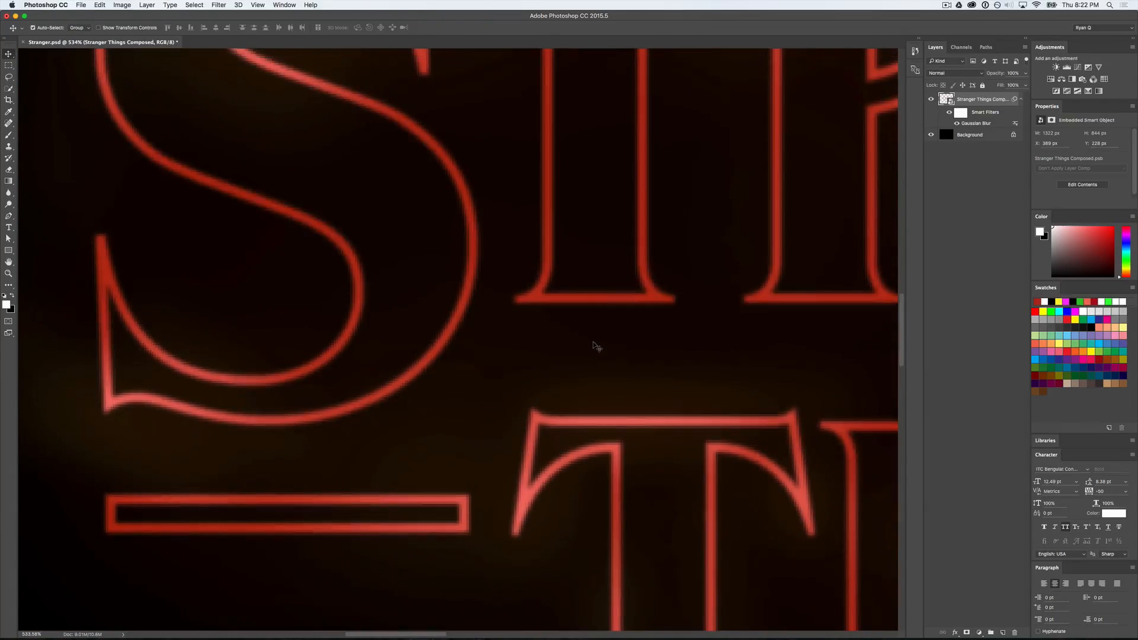
scroll(596, 346, "down", 3)
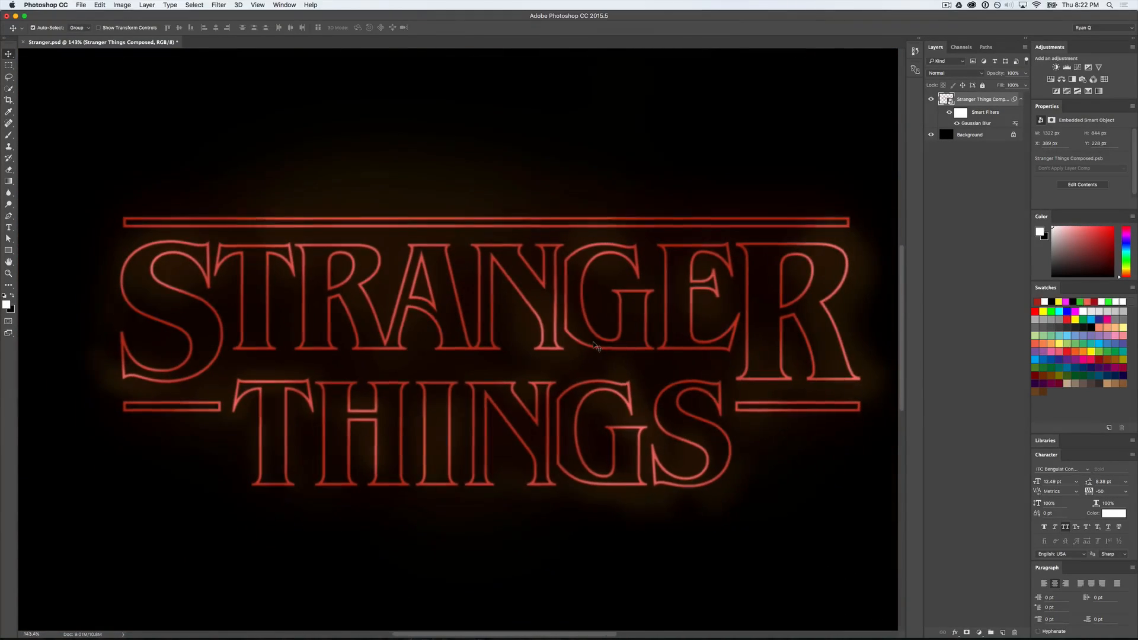
scroll(393, 357, "up", 11)
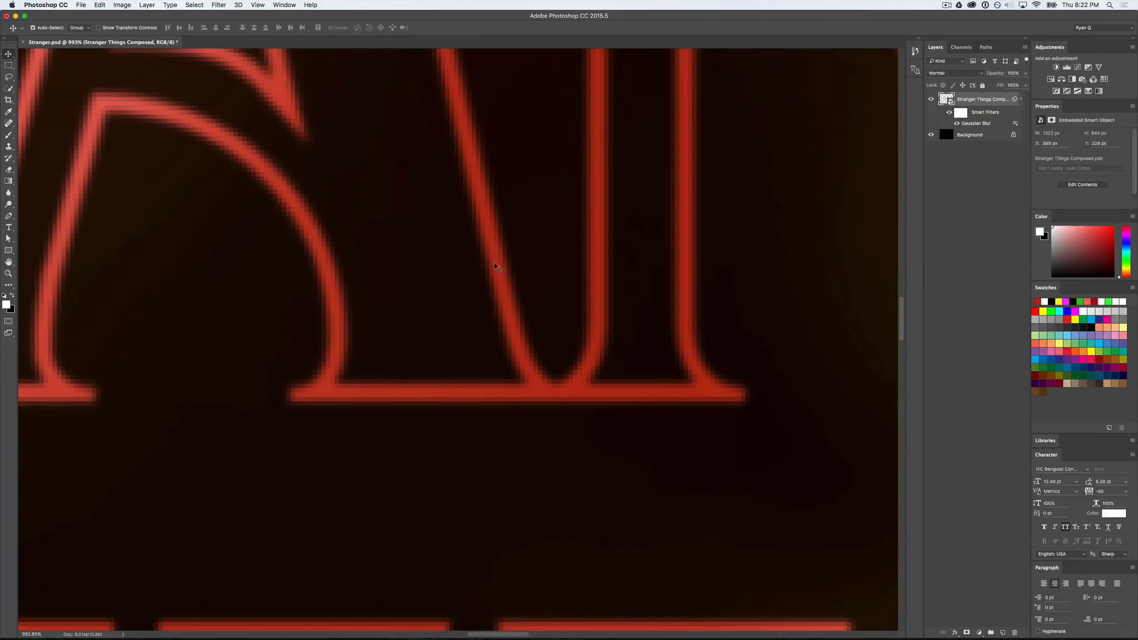
scroll(313, 257, "left", 8)
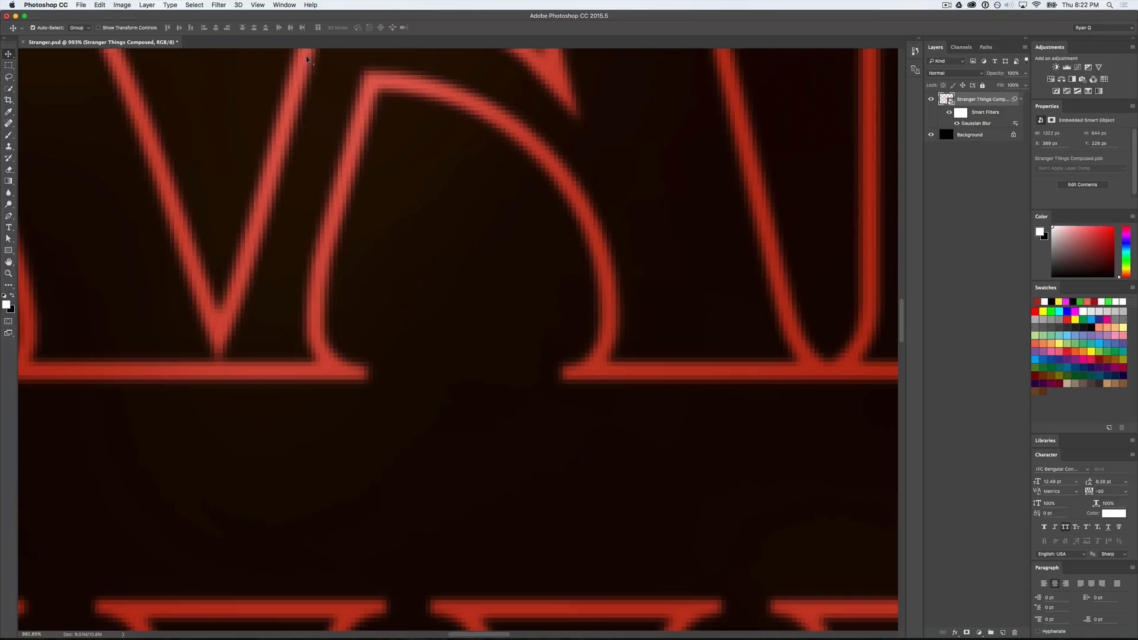
scroll(313, 81, "down", 2)
scroll(313, 81, "left", 2)
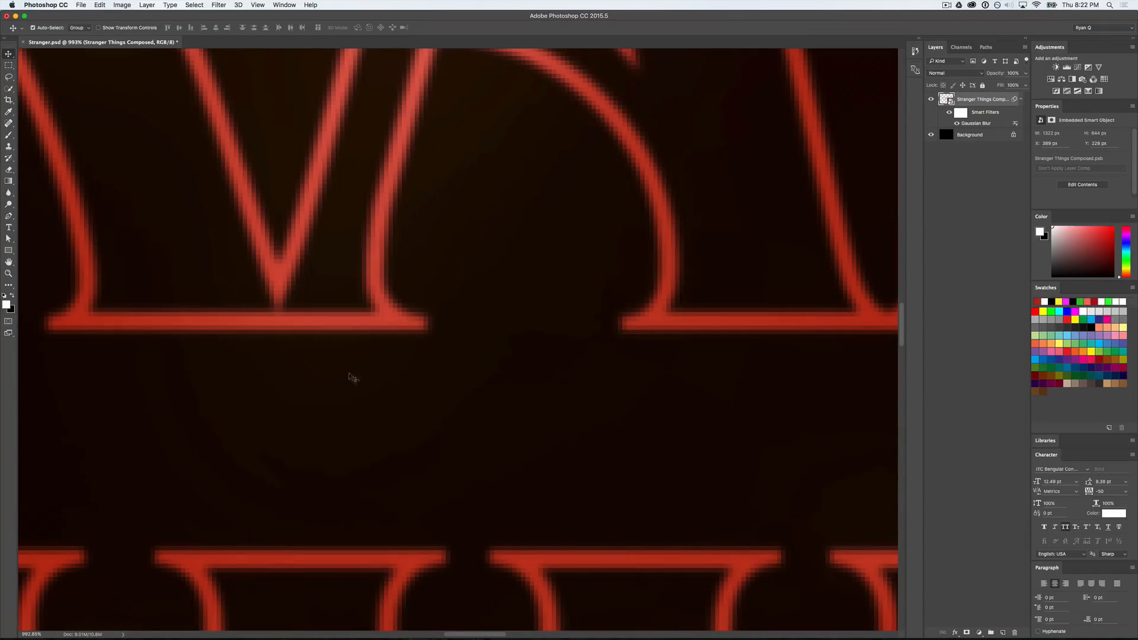
Step: Add a small amount of uniform, monochromatic noise to the Stranger Things Composed Smart Object with Add Noise
left_click(217, 5)
mouse_move(258, 136)
left_click(354, 136)
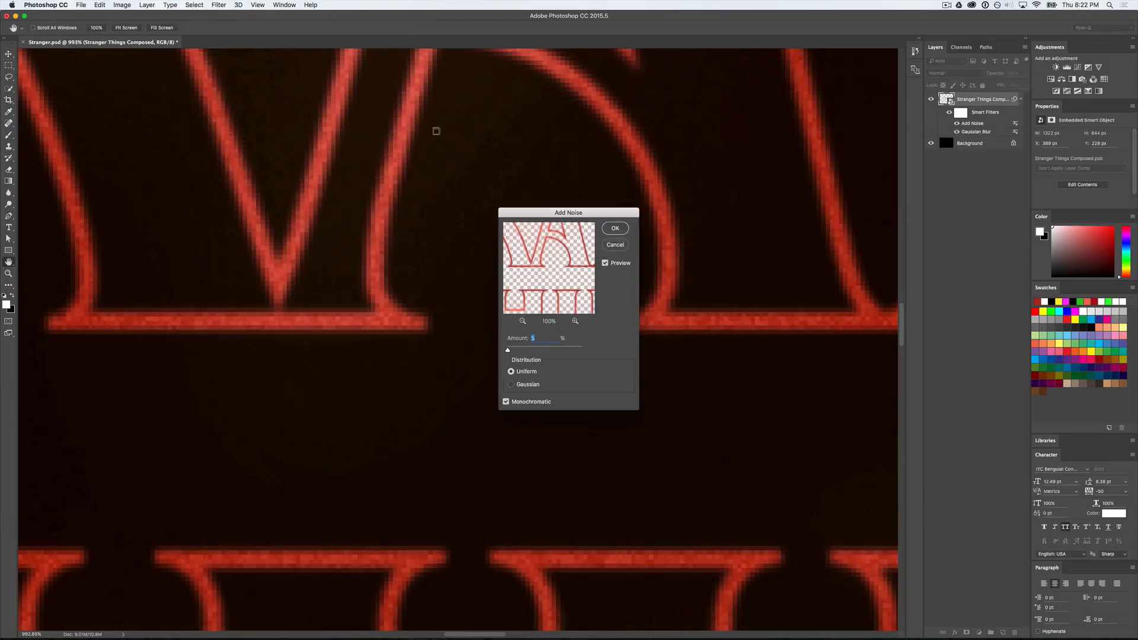
left_click_drag(570, 214, 706, 177)
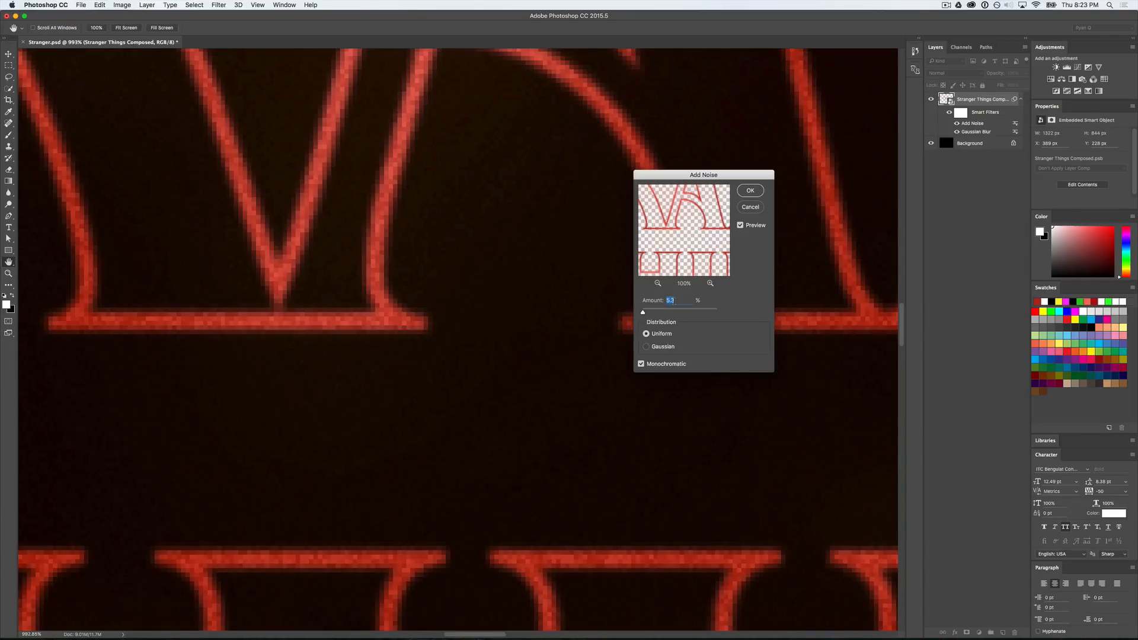
left_click(663, 312)
left_click_drag(663, 312, 643, 313)
left_click(750, 191)
Step: Inspect the noise texture on the lettering at actual size and at closer magnifications
key("super+1")
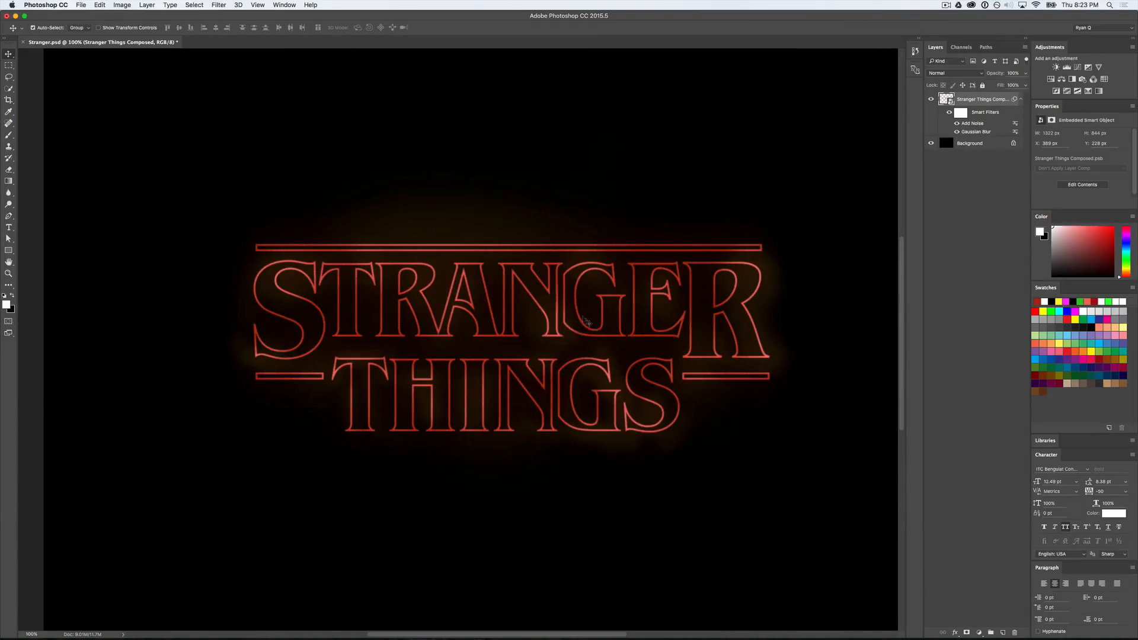
scroll(606, 298, "up", 10)
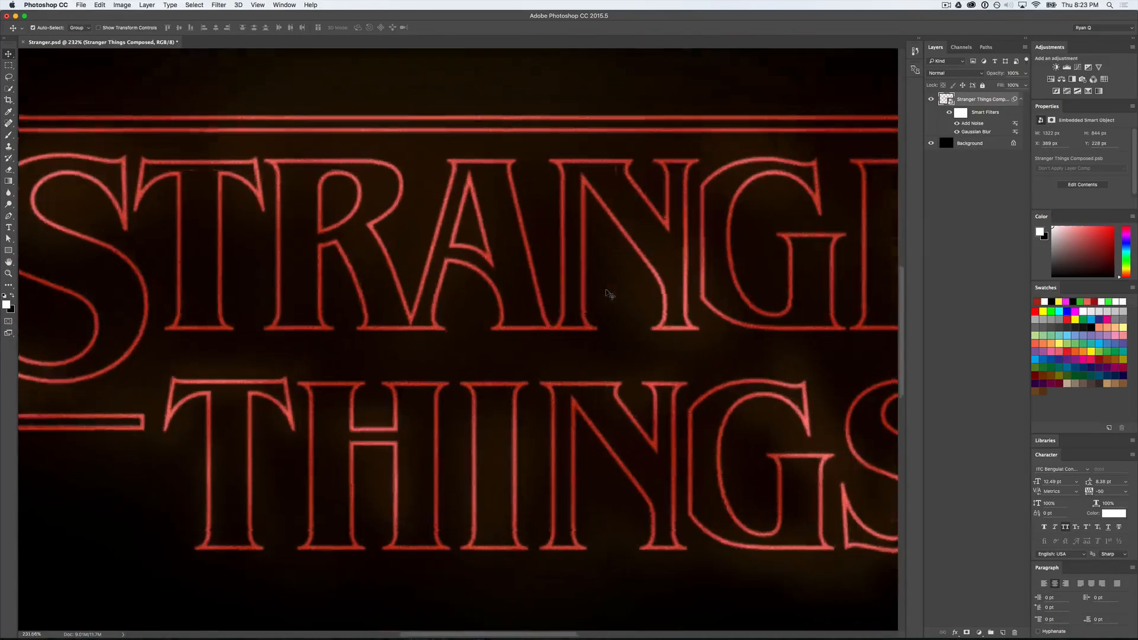
scroll(607, 293, "down", 1)
scroll(607, 292, "down", 3)
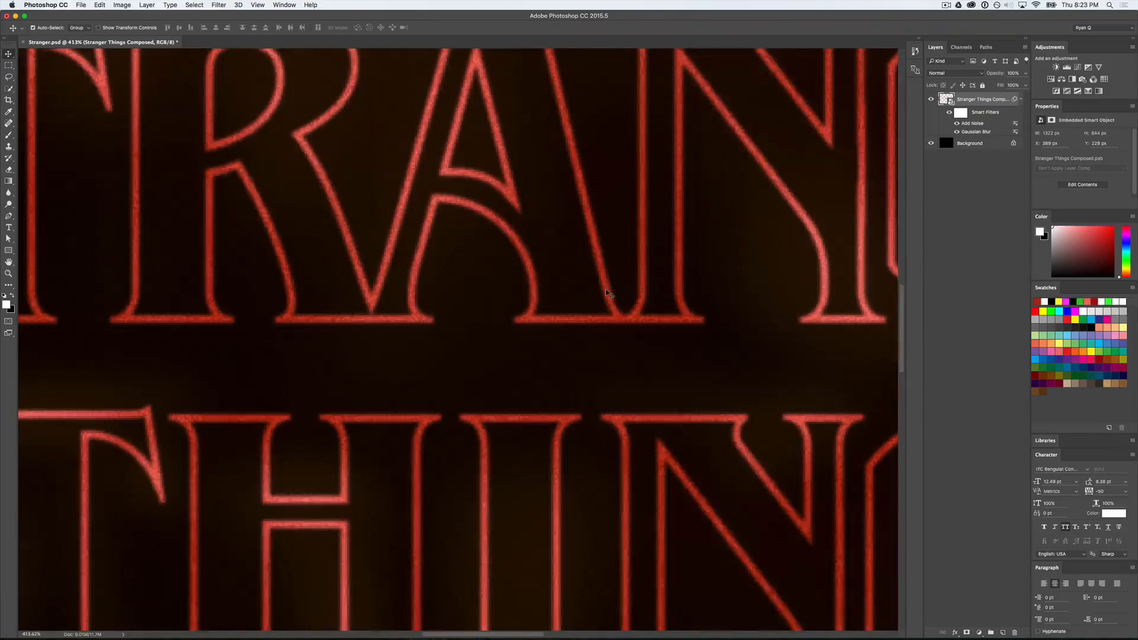
key("super+1")
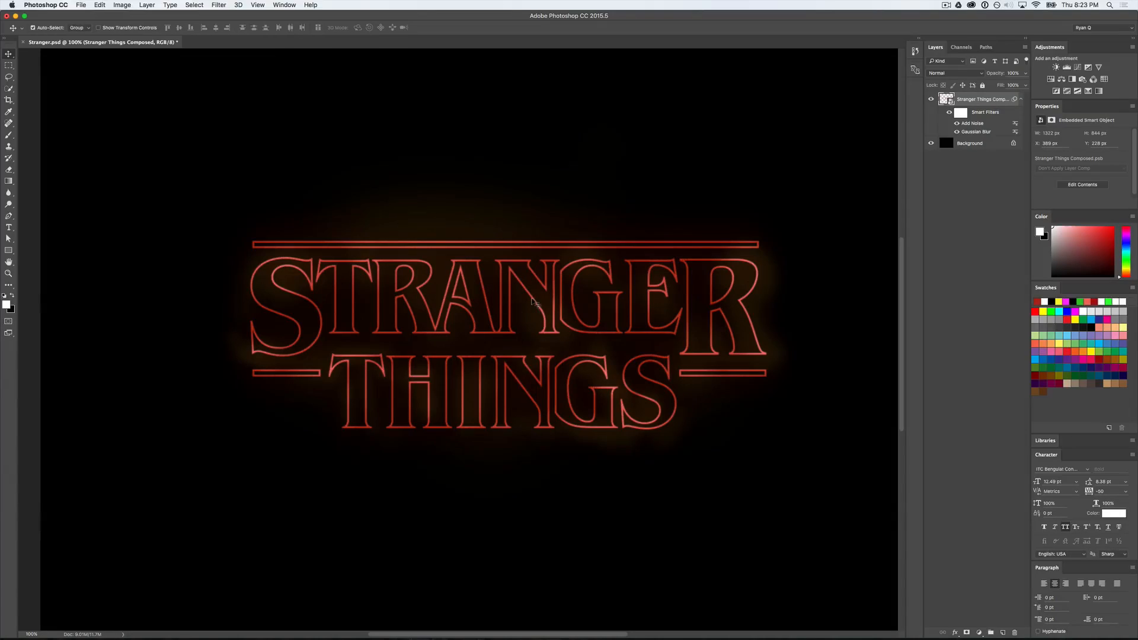
scroll(531, 375, "right", 2)
scroll(531, 374, "down", 1)
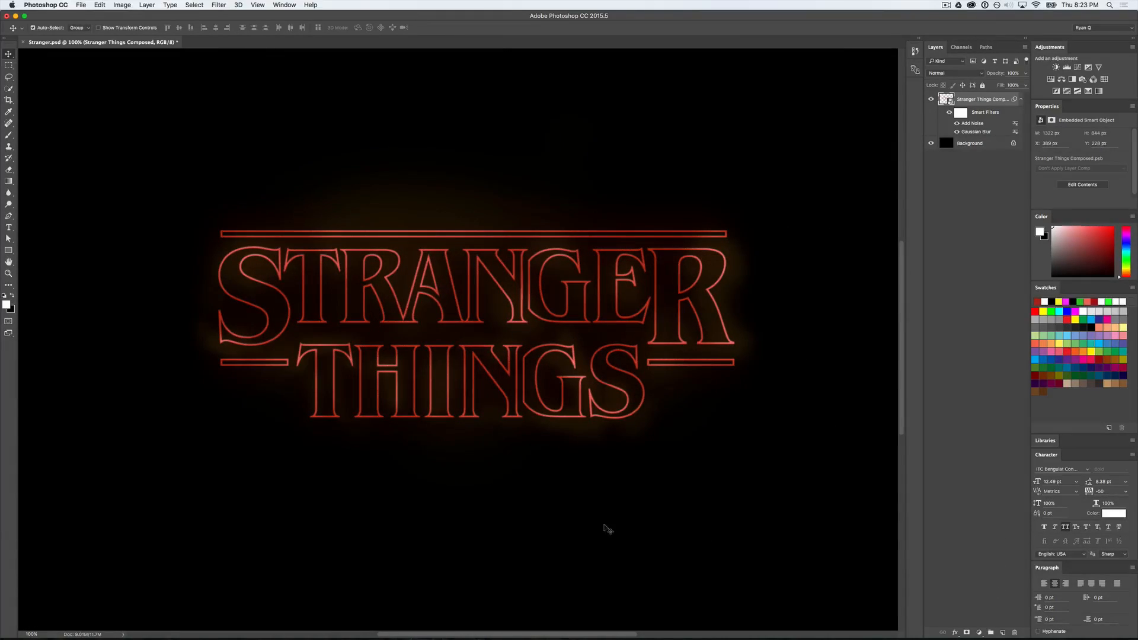
Step: Create a new layer above the Smart Object and choose the Brush tool with a smaller brush size
left_click(1003, 633)
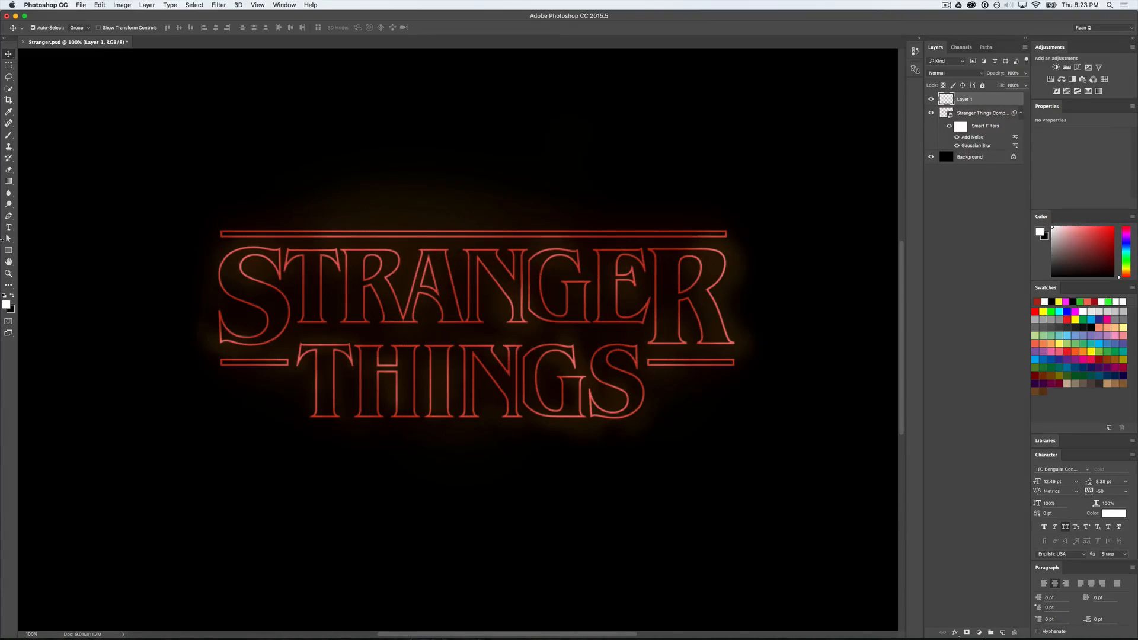
left_click(9, 136)
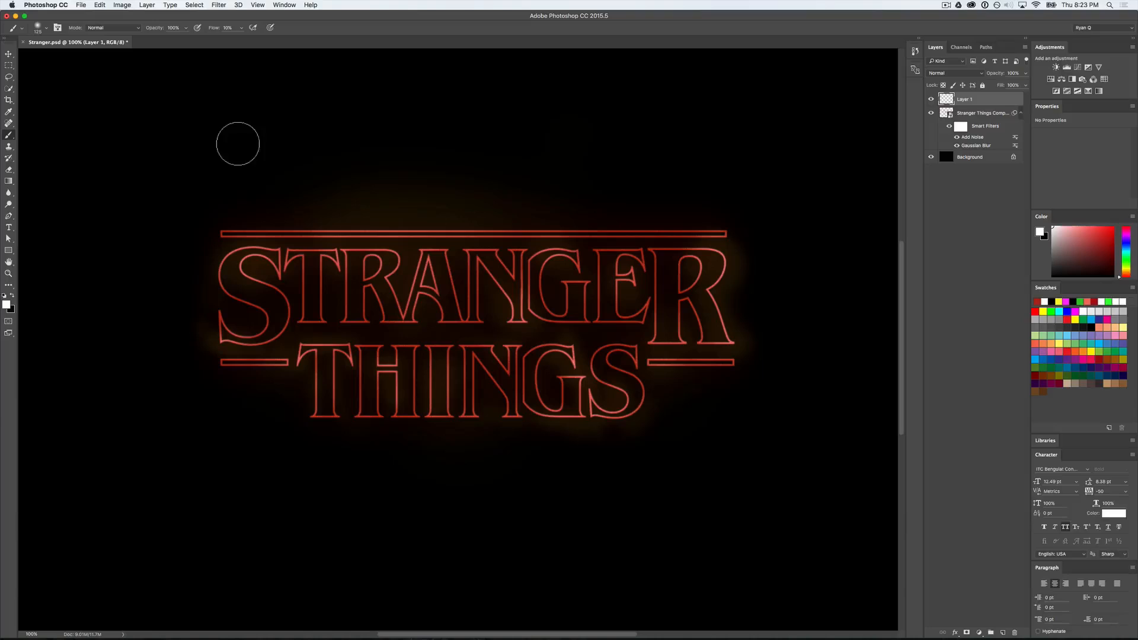
key("bracketleft")
key("bracketleft")
key("bracketleft")
key("bracketleft")
key("bracketleft")
Step: Set the foreground colour to bright orange, ff6a18
left_click(6, 305)
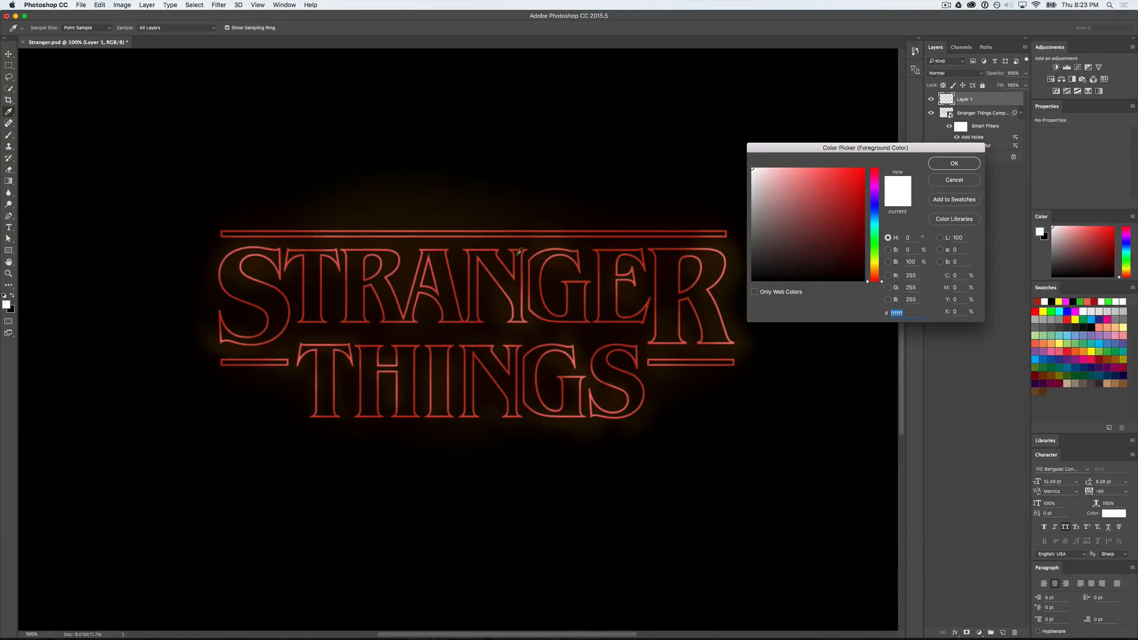
left_click_drag(856, 187, 841, 166)
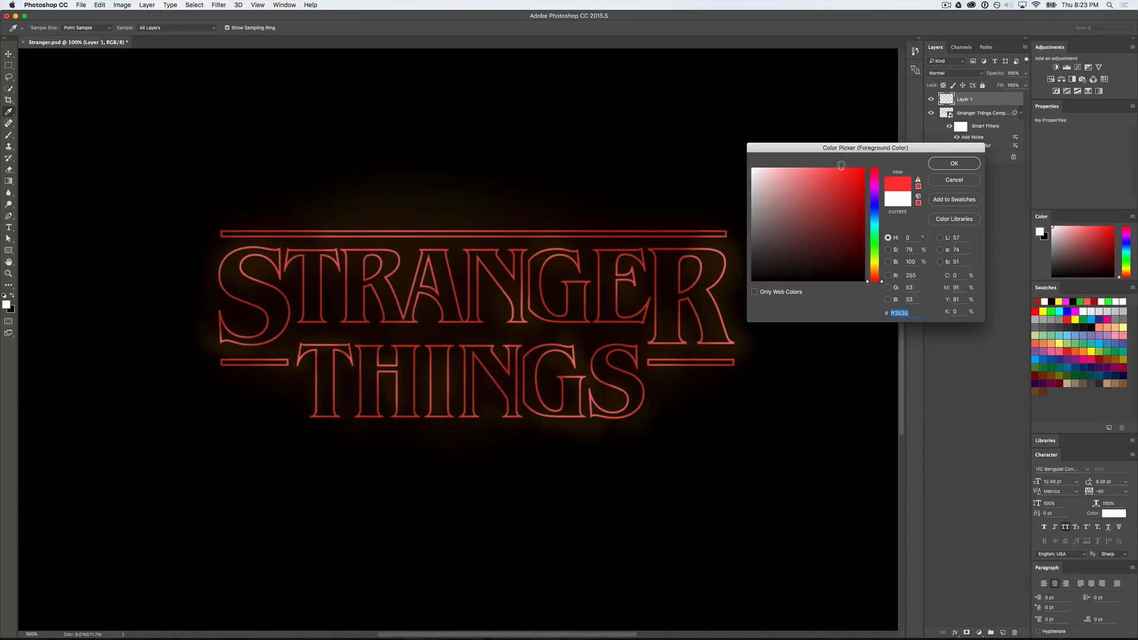
left_click(878, 279)
left_click_drag(876, 281, 879, 280)
left_click_drag(858, 177, 858, 191)
left_click_drag(878, 277, 880, 275)
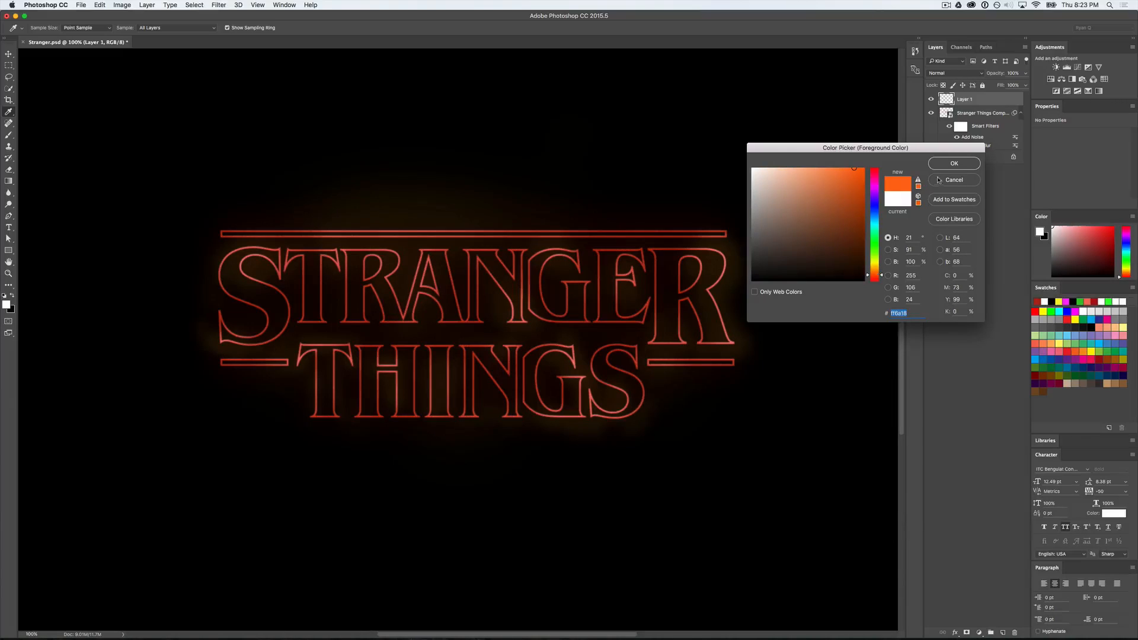
left_click(952, 164)
Step: Try orange glow strokes on the N and the top of the G in STRANGER, and undo them
key("b")
scroll(560, 243, "up", 5)
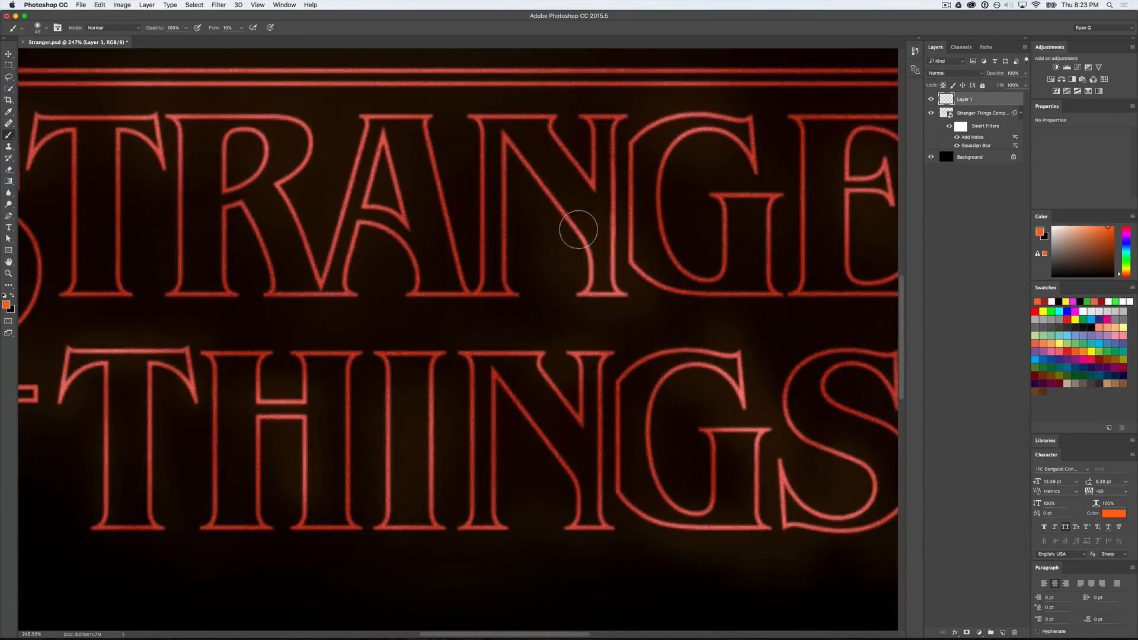
mouse_move(570, 231)
left_mouse_down()
mouse_move(587, 271)
mouse_move(568, 233)
left_mouse_up()
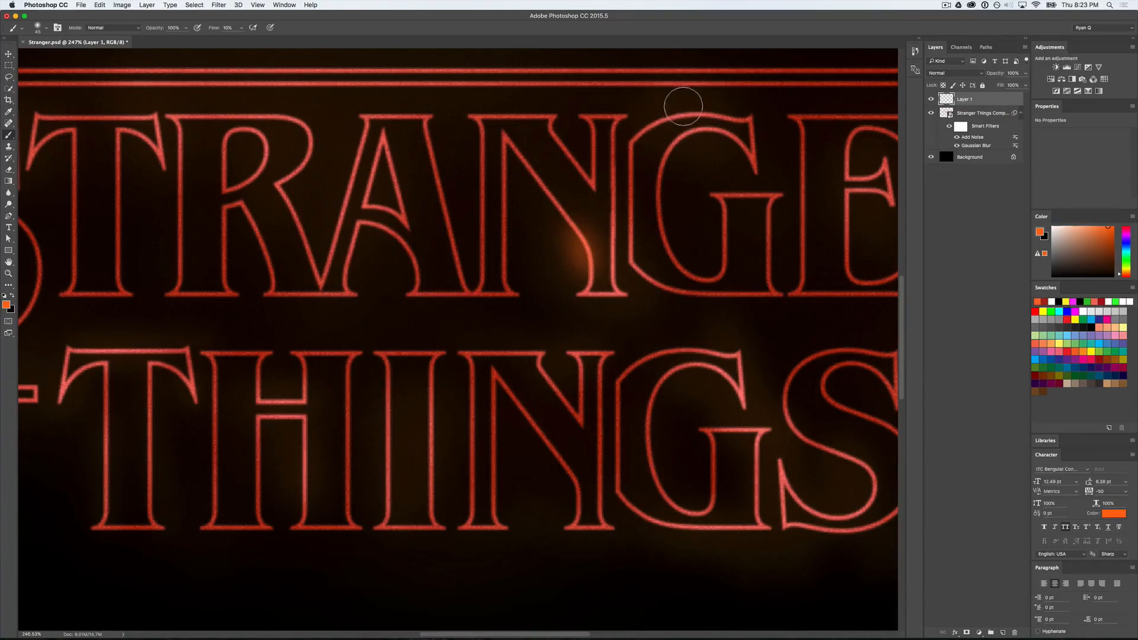
mouse_move(719, 112)
left_mouse_down()
mouse_move(691, 101)
mouse_move(737, 110)
left_mouse_up()
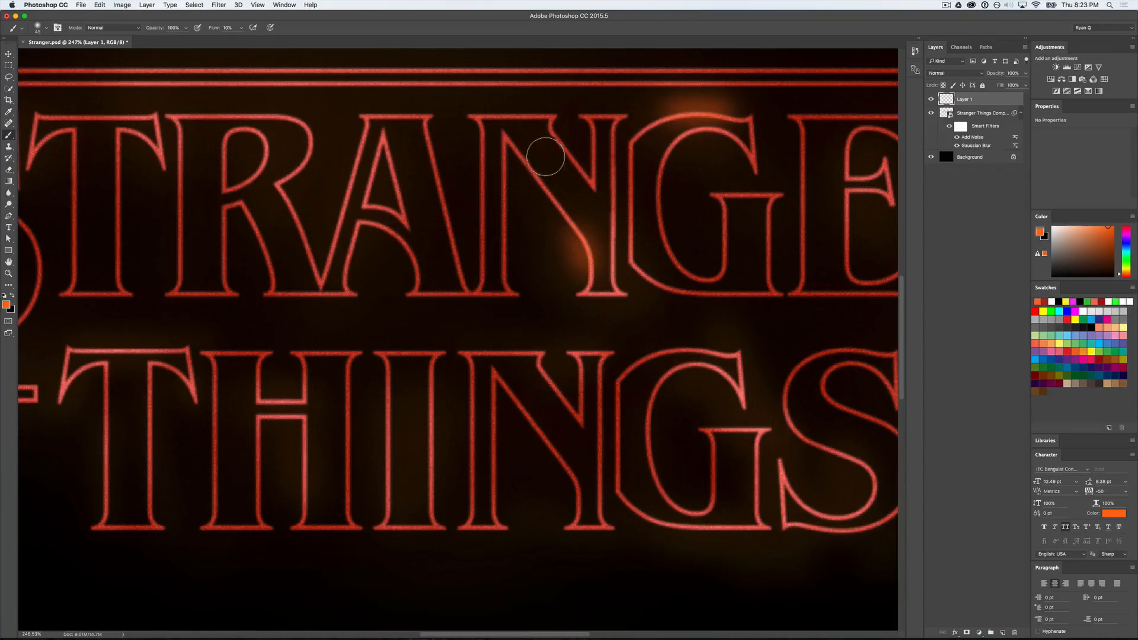
key("super+z")
key("super+z")
key("alt+super+z")
key("alt+super+z")
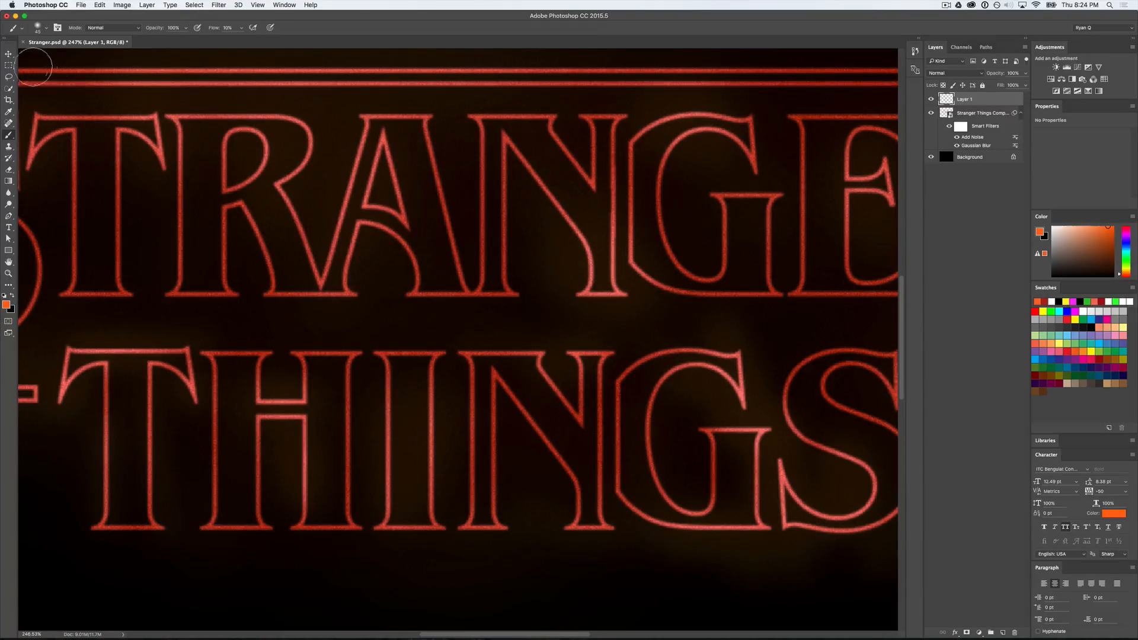
Step: Lower the Brush tool's flow to 3% and reduce the brush size further
key("m")
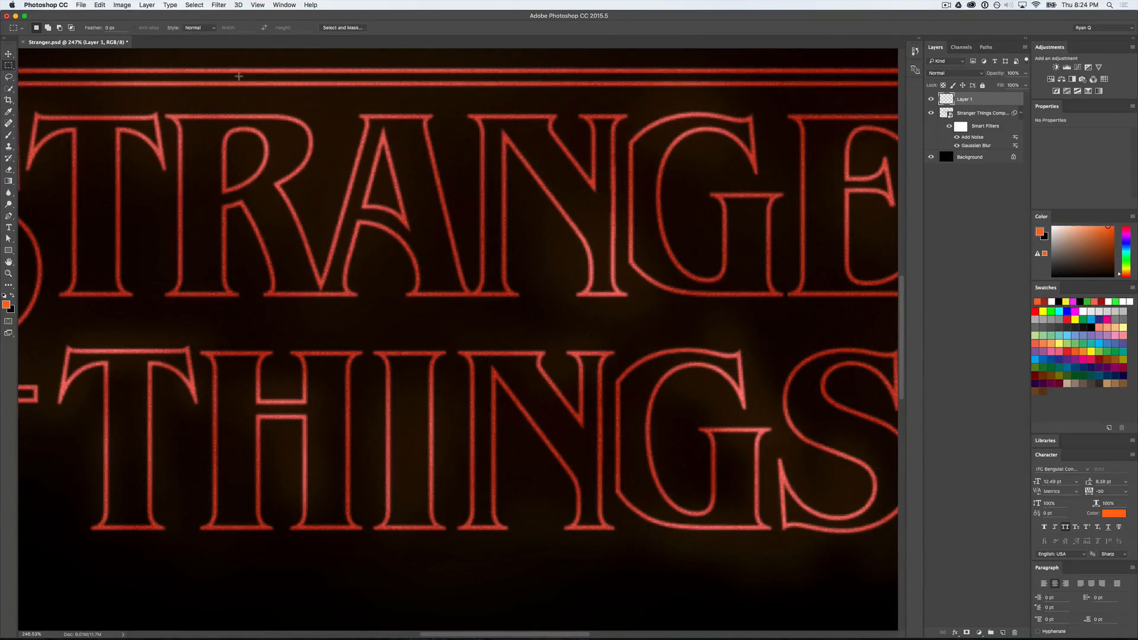
key("b")
left_click(236, 28)
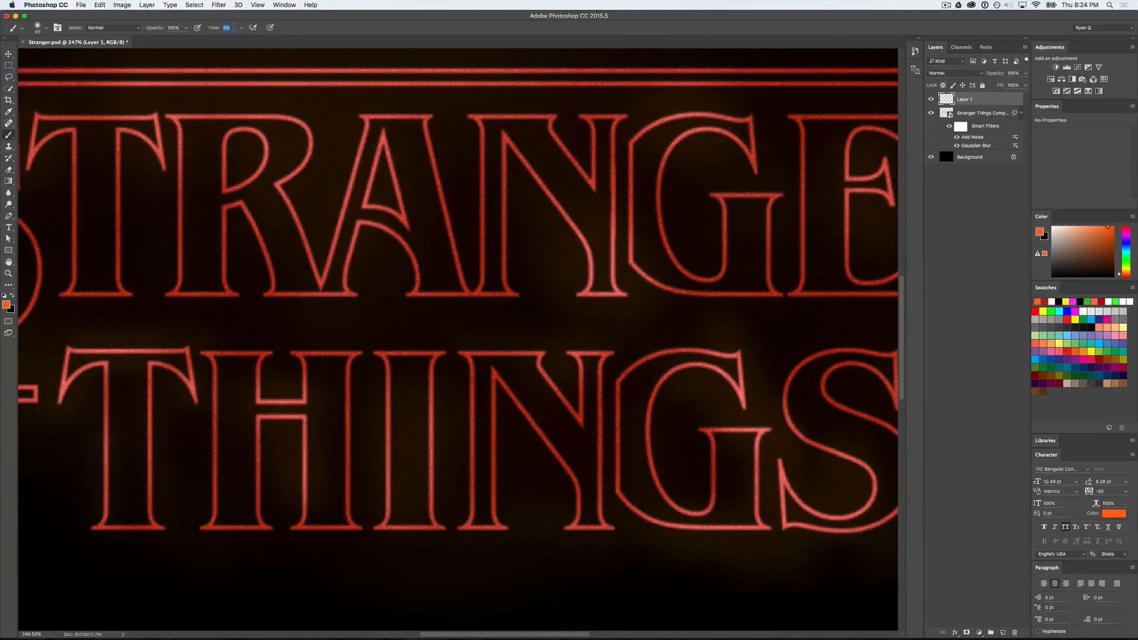
key("Down")
key("Return")
key("bracketleft")
key("bracketleft")
key("bracketleft")
Step: Paint soft orange glows on the top of the G and the base of the N in STRANGER, and on the H in THINGS
mouse_move(665, 120)
left_mouse_down()
mouse_move(677, 113)
mouse_move(655, 121)
left_mouse_up()
mouse_move(607, 226)
left_mouse_down()
mouse_move(608, 296)
mouse_move(609, 241)
mouse_move(574, 236)
mouse_move(595, 279)
mouse_move(584, 265)
mouse_move(579, 303)
mouse_move(584, 280)
mouse_move(579, 295)
mouse_move(644, 293)
mouse_move(586, 298)
mouse_move(627, 299)
left_mouse_up()
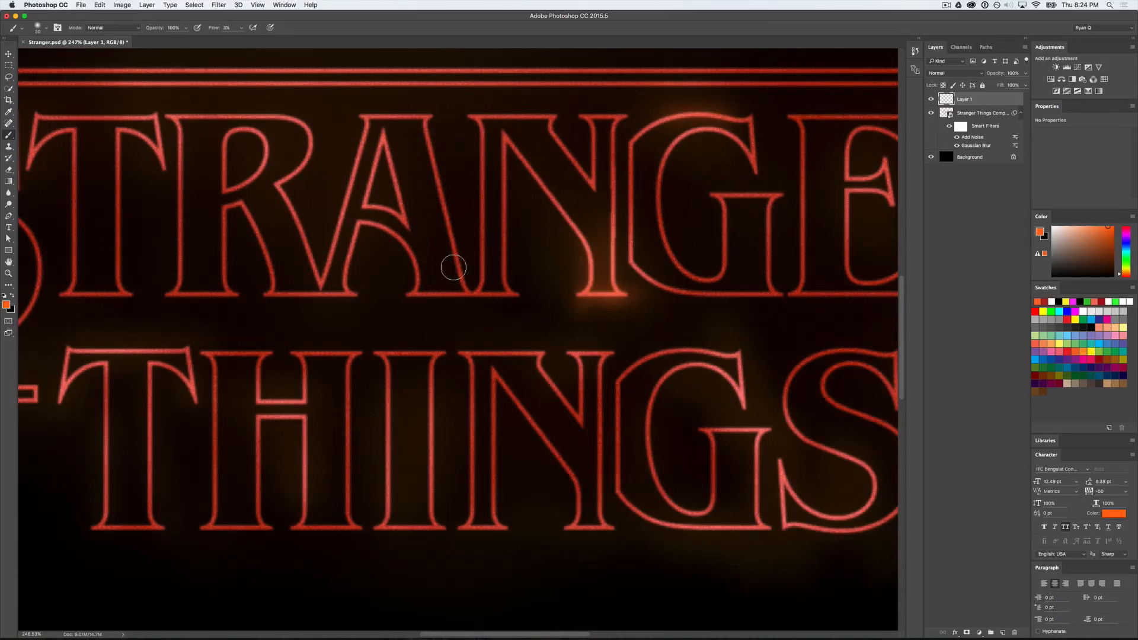
scroll(453, 268, "left", 5)
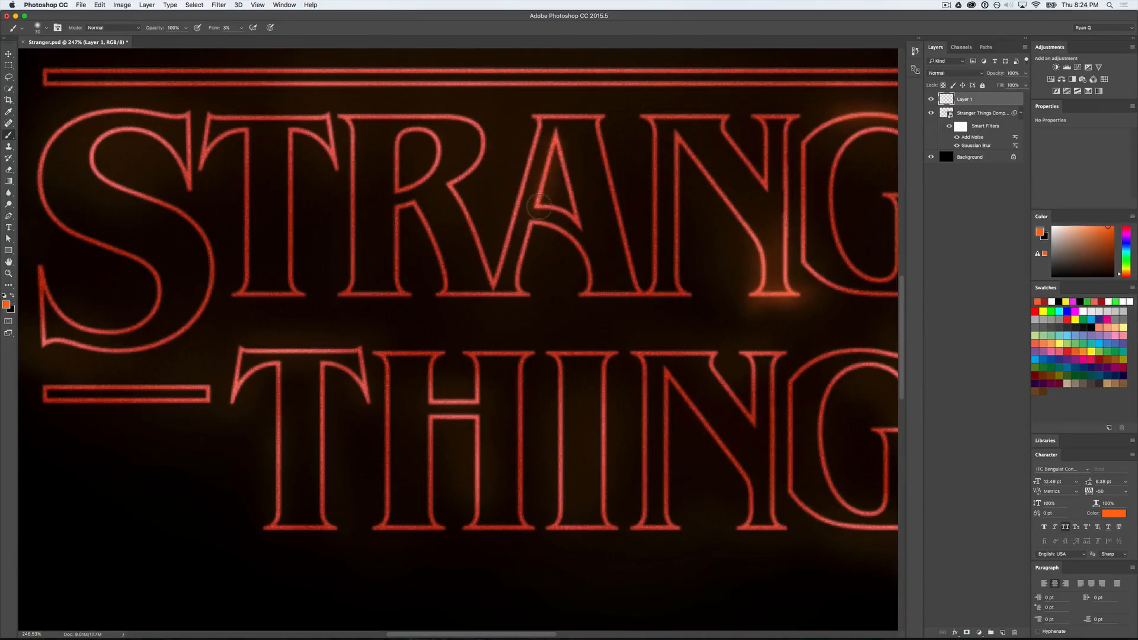
mouse_move(460, 419)
left_mouse_down()
mouse_move(476, 439)
mouse_move(475, 473)
mouse_move(481, 382)
left_mouse_up()
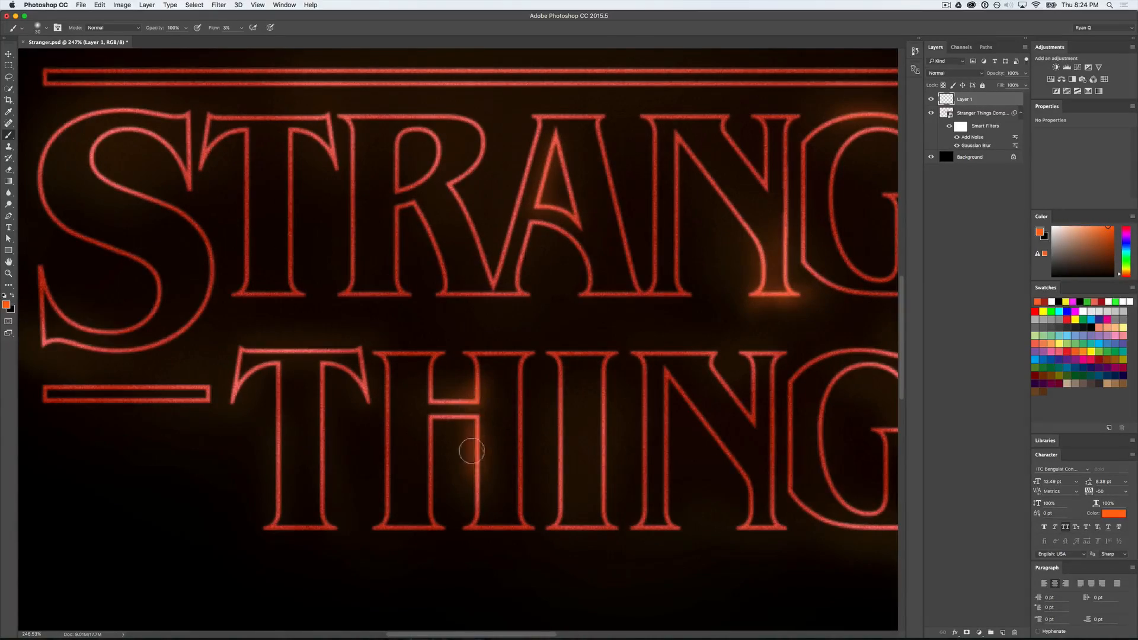
Step: Paint soft orange glows on the G's crossbar and the E in STRANGER, and between the G and S in THINGS
scroll(551, 486, "right", 5)
scroll(574, 481, "right", 4)
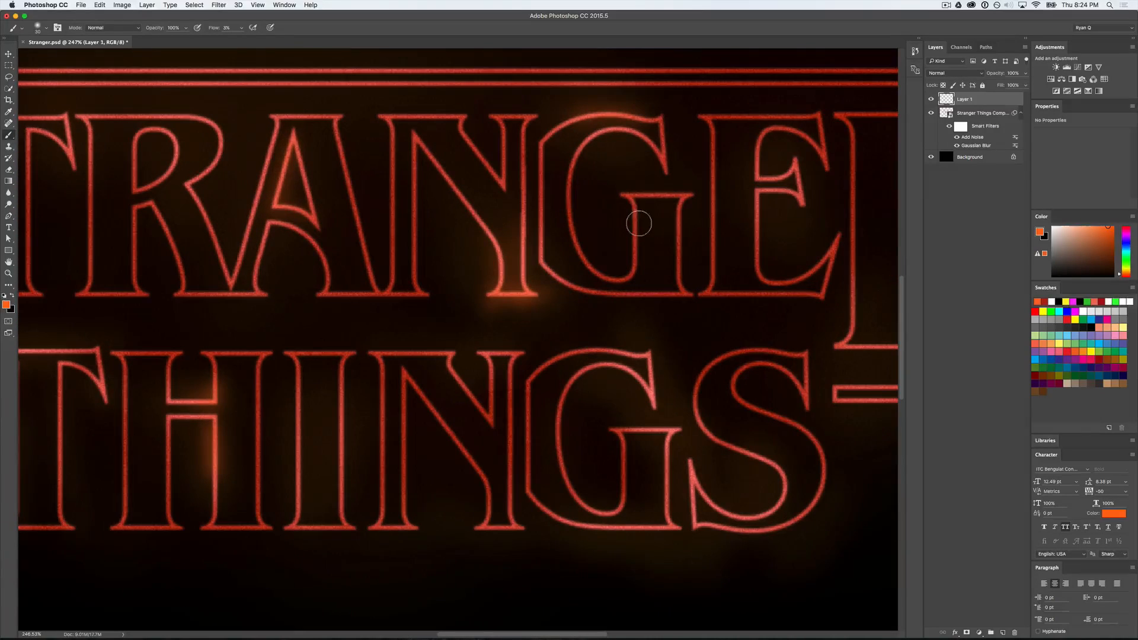
mouse_move(665, 234)
left_mouse_down()
mouse_move(623, 201)
mouse_move(639, 223)
mouse_move(622, 186)
mouse_move(639, 220)
left_mouse_up()
mouse_move(768, 180)
left_mouse_down()
mouse_move(788, 168)
mouse_move(769, 176)
mouse_move(796, 169)
mouse_move(811, 217)
left_mouse_up()
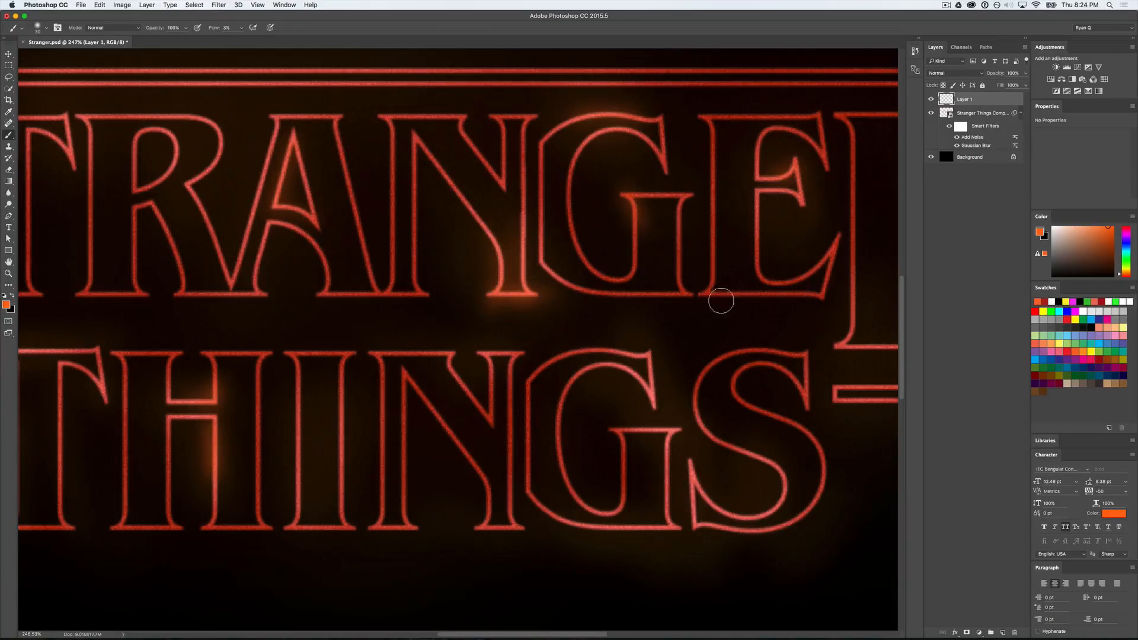
mouse_move(654, 396)
left_mouse_down()
mouse_move(643, 347)
mouse_move(649, 412)
mouse_move(595, 364)
mouse_move(648, 393)
mouse_move(648, 425)
mouse_move(682, 430)
mouse_move(657, 437)
mouse_move(679, 441)
mouse_move(667, 456)
mouse_move(691, 468)
mouse_move(691, 534)
mouse_move(689, 465)
mouse_move(676, 529)
mouse_move(609, 528)
mouse_move(693, 474)
left_mouse_up()
Step: Paint soft orange glows on the I and the top of the T in THINGS, and on the base and upper curve of the large S
scroll(538, 482, "left", 5)
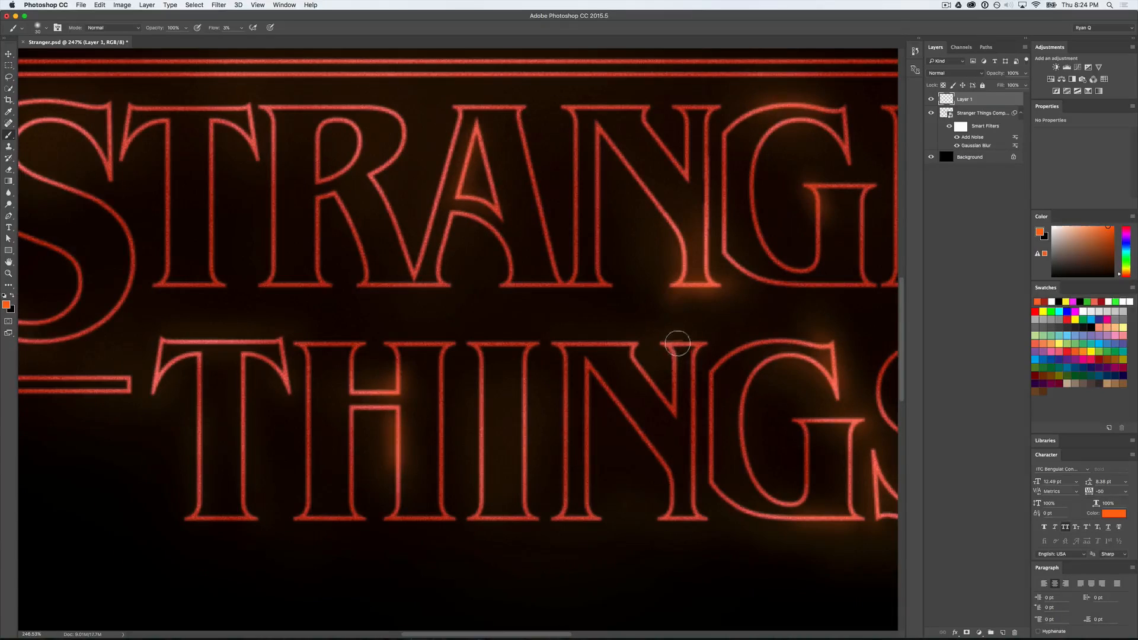
mouse_move(516, 447)
left_mouse_down()
mouse_move(523, 465)
mouse_move(533, 383)
mouse_move(479, 479)
left_mouse_up()
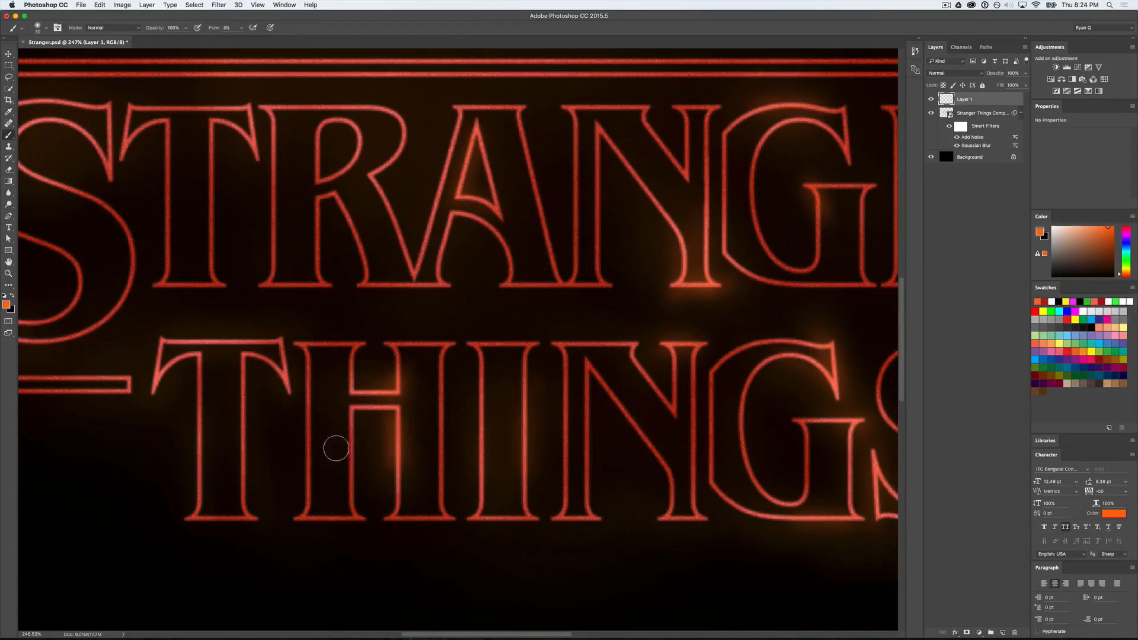
scroll(290, 401, "left", 5)
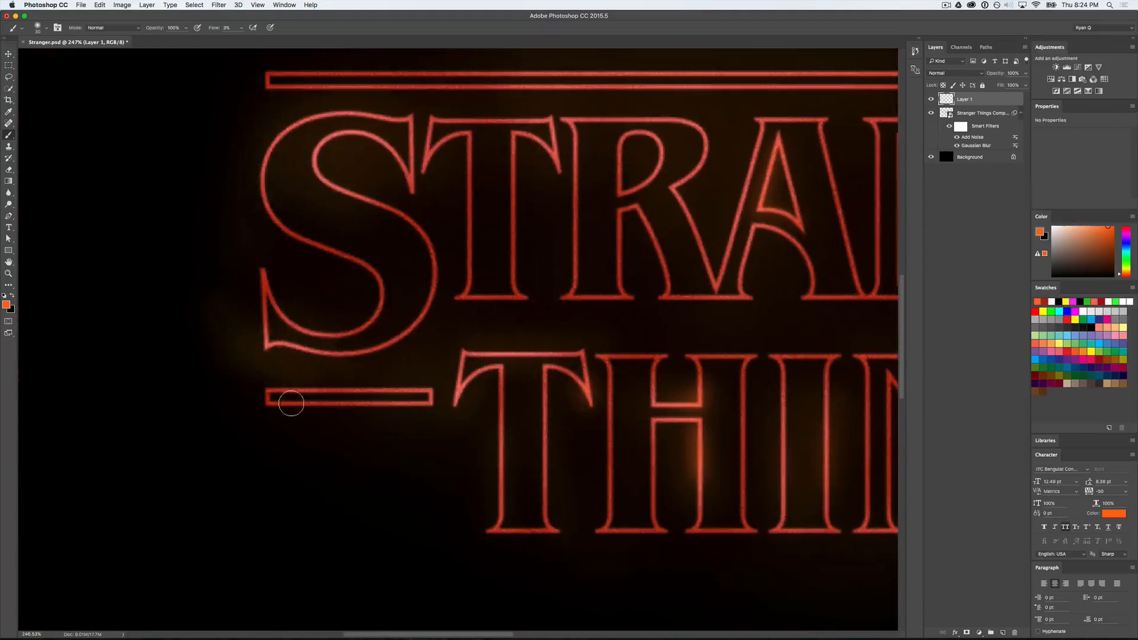
mouse_move(576, 357)
left_mouse_down()
mouse_move(473, 352)
mouse_move(454, 404)
mouse_move(483, 380)
mouse_move(445, 406)
left_mouse_up()
mouse_move(257, 353)
left_mouse_down()
mouse_move(263, 332)
mouse_move(264, 360)
mouse_move(288, 348)
mouse_move(312, 355)
mouse_move(254, 337)
mouse_move(310, 344)
mouse_move(294, 321)
mouse_move(334, 338)
left_mouse_up()
mouse_move(391, 165)
left_mouse_down()
mouse_move(378, 142)
mouse_move(323, 136)
mouse_move(321, 169)
mouse_move(343, 174)
mouse_move(320, 161)
mouse_move(357, 132)
mouse_move(372, 139)
mouse_move(335, 141)
mouse_move(326, 181)
mouse_move(388, 111)
mouse_move(402, 116)
mouse_move(313, 111)
mouse_move(295, 133)
left_mouse_up()
left_click_drag(374, 111, 308, 120)
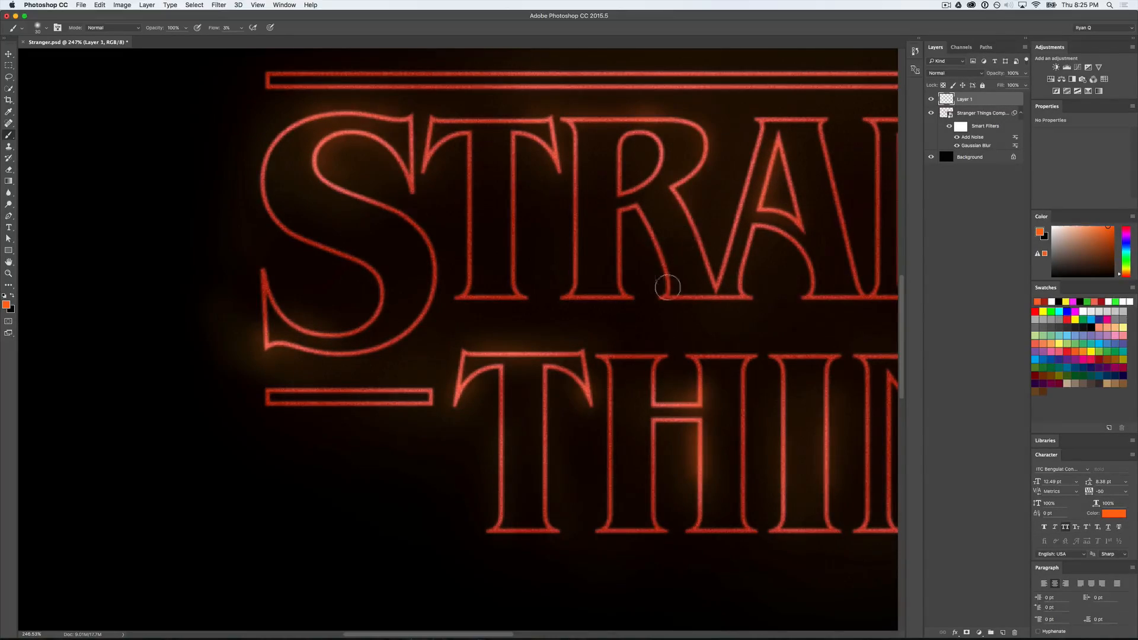
Step: Reduce the brush size two steps
scroll(680, 385, "down", 5)
scroll(682, 392, "down", 2)
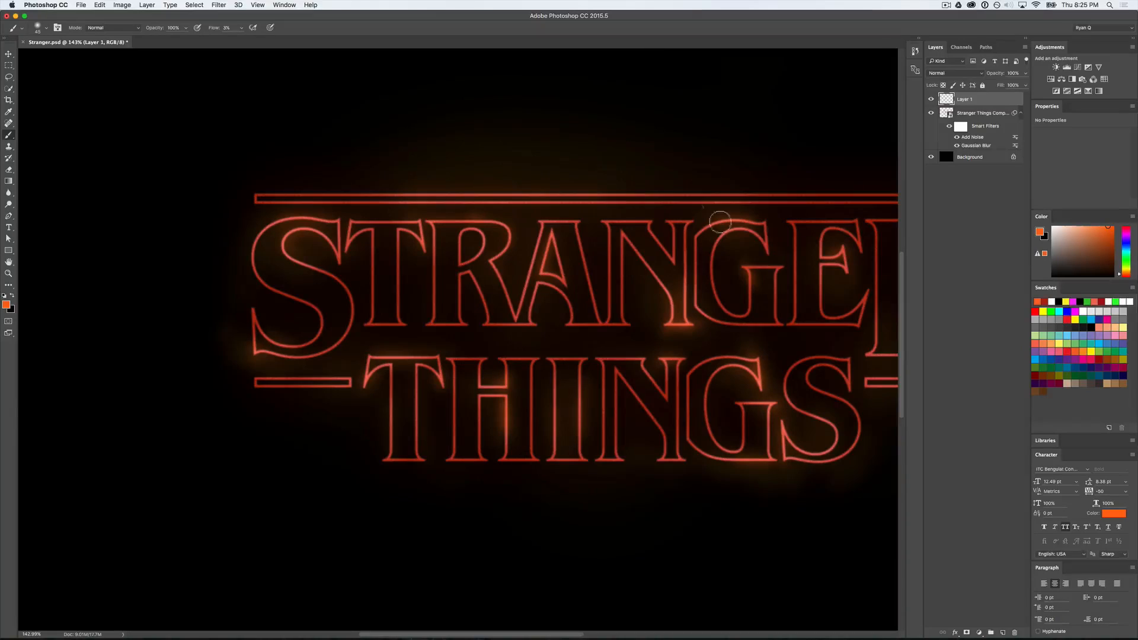
scroll(691, 208, "right", 5)
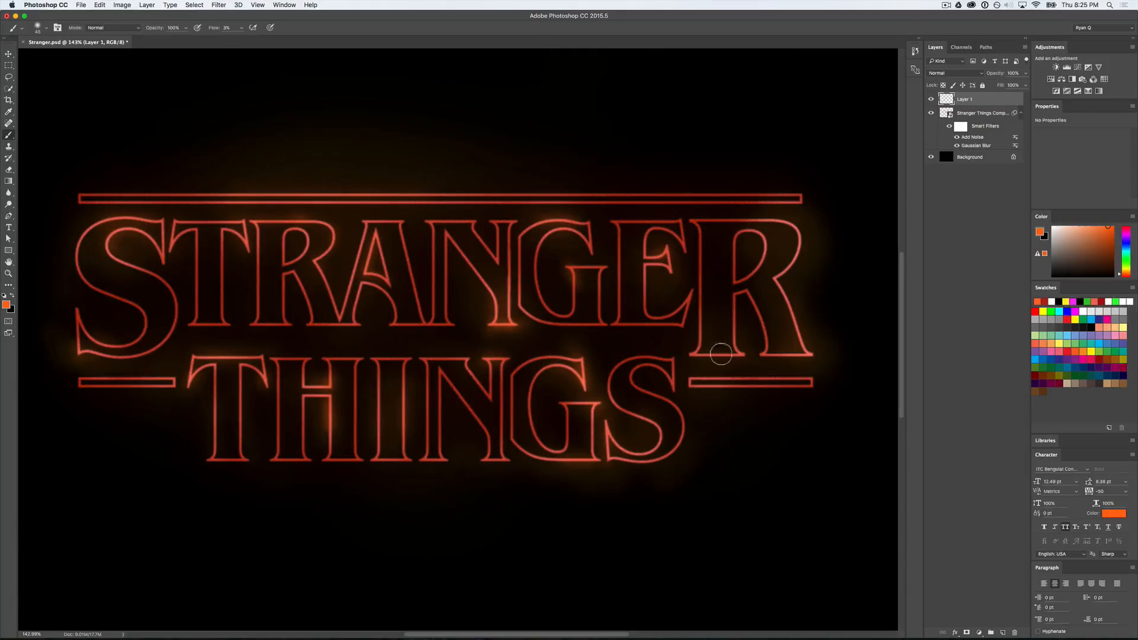
key("bracketleft")
key("bracketleft")
Step: Switch to the Move tool and set the glow layer's blend mode to Linear Dodge (Add)
key("super+0")
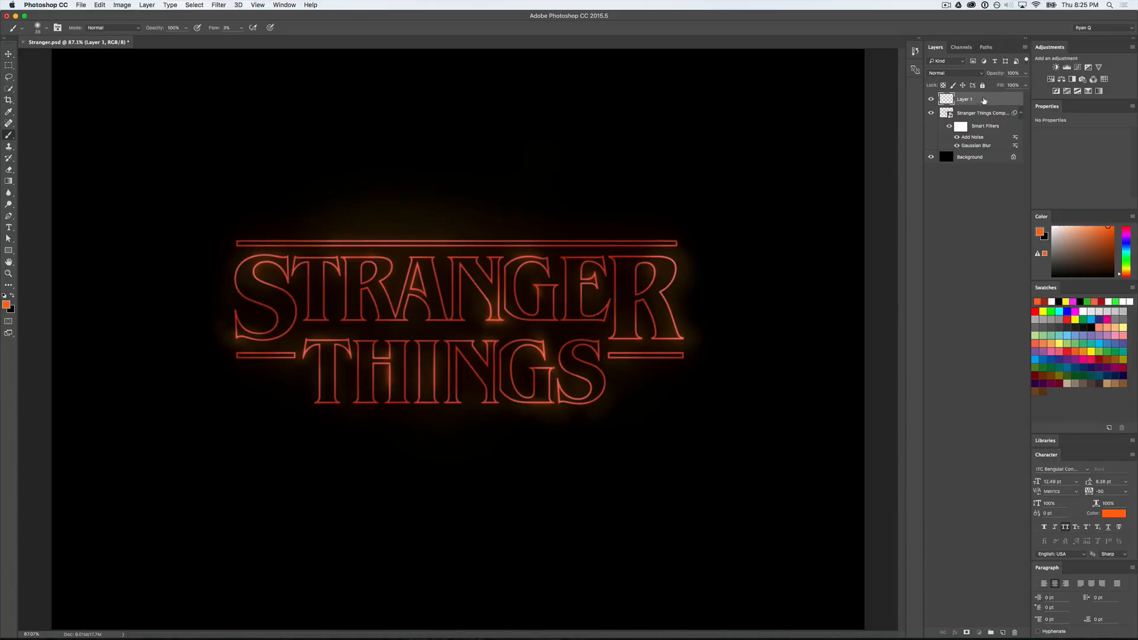
key("v")
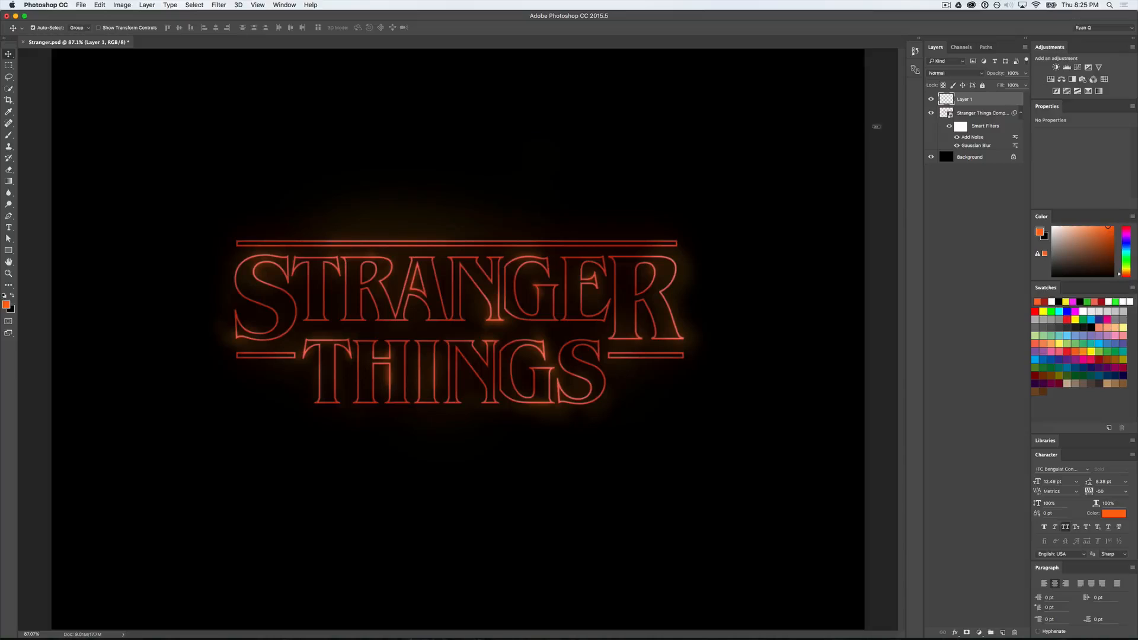
key("super+equal")
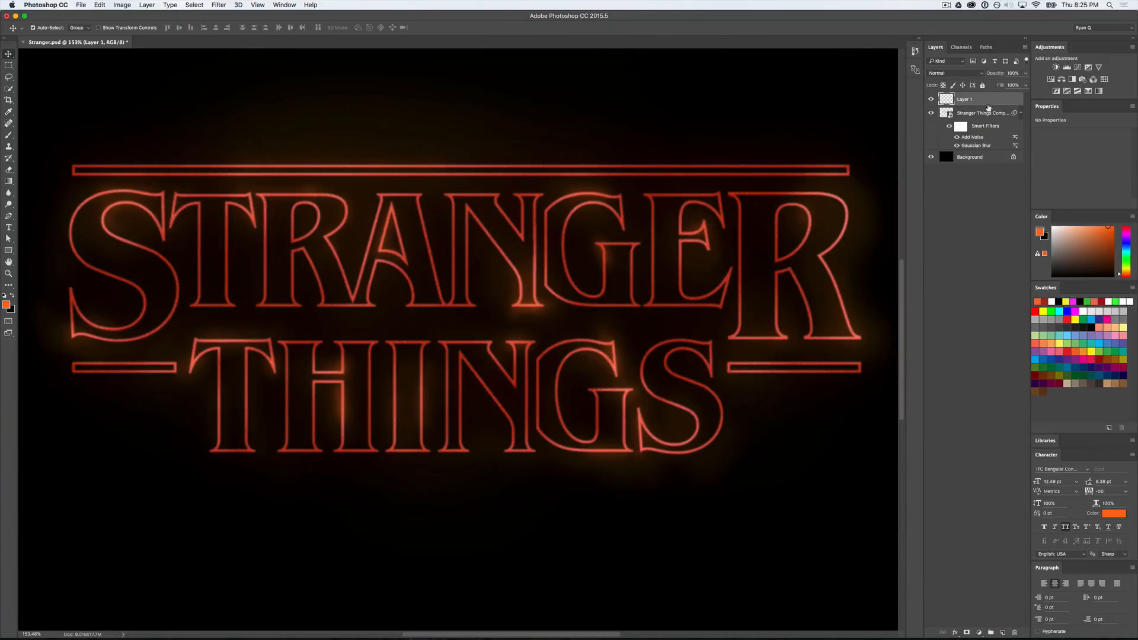
key("shift+equal")
key("shift+equal")
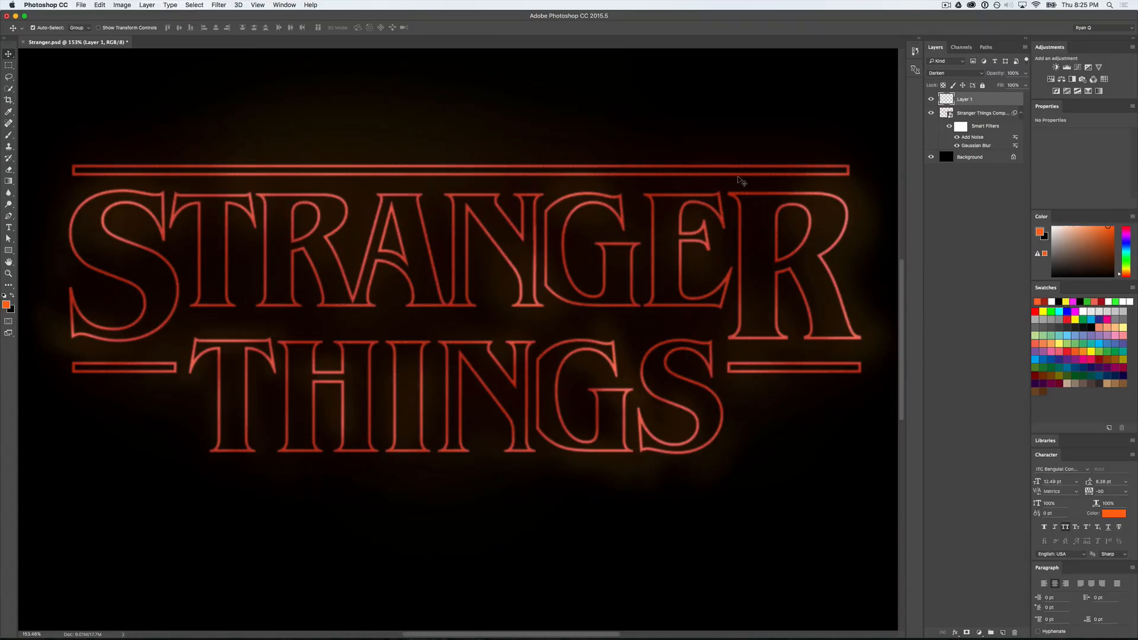
key("shift+equal")
key("shift+equal")
key("shift+equal")
key("shift+equal")
key("shift+equal")
key("shift+equal")
key("shift+equal")
key("shift+equal")
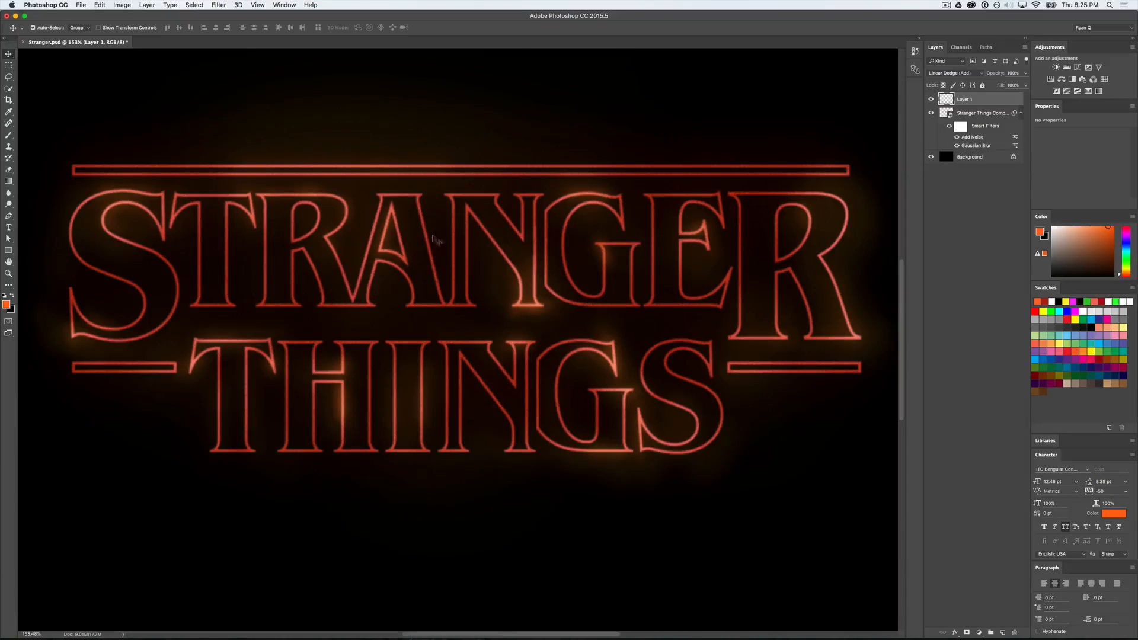
Step: Lower the glow layer's opacity to 80%
left_click(1013, 73)
key("shift+Down")
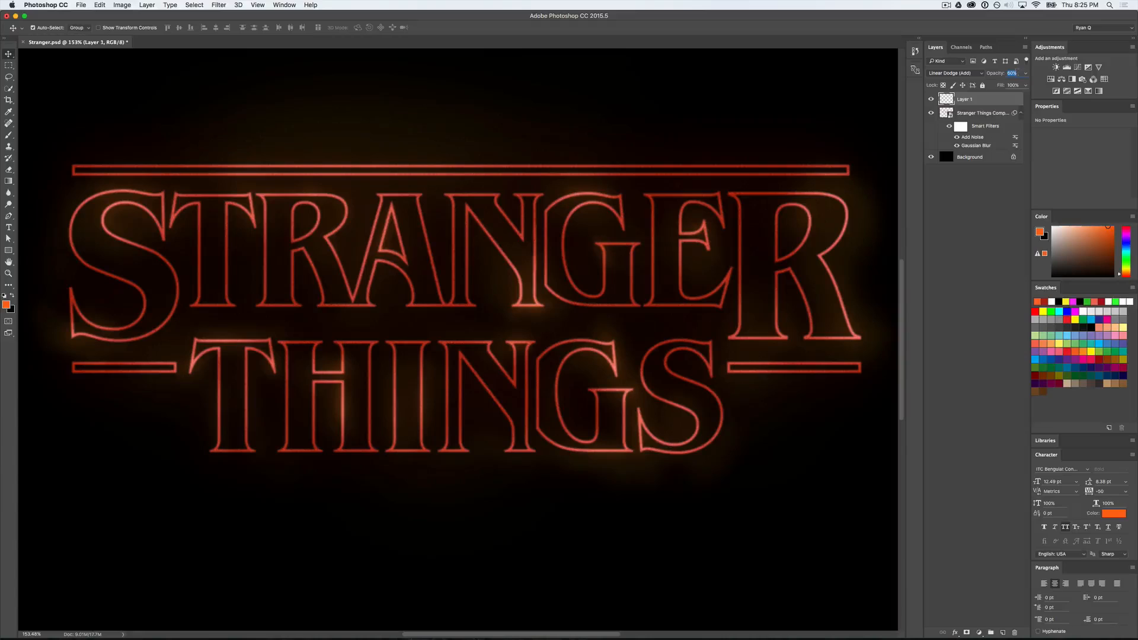
key("shift+Down")
key("super+minus")
key("super+minus")
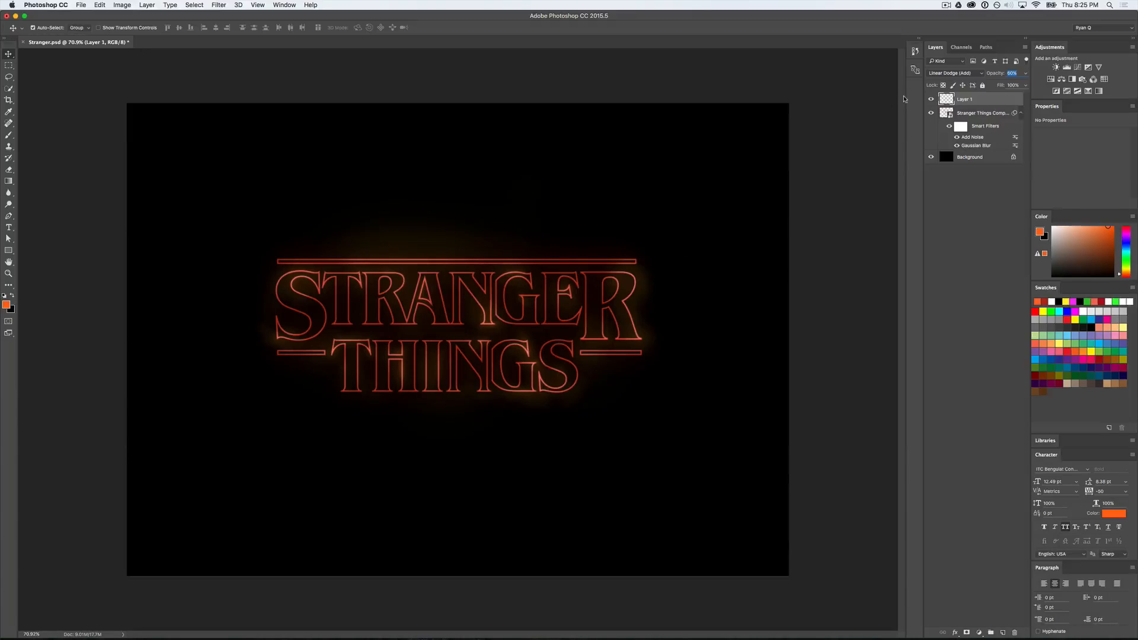
Step: Add a Color Overlay effect to the Stranger Things Smart Object and set its colour to red, ff2312
key("alt+bracketleft")
left_click(957, 632)
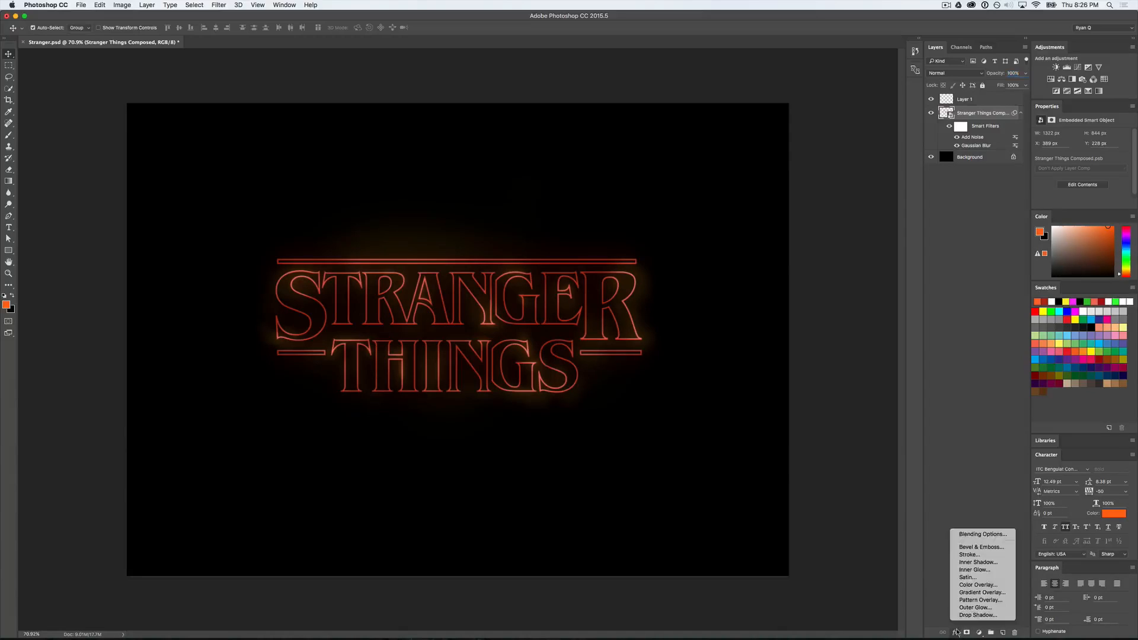
left_click(991, 585)
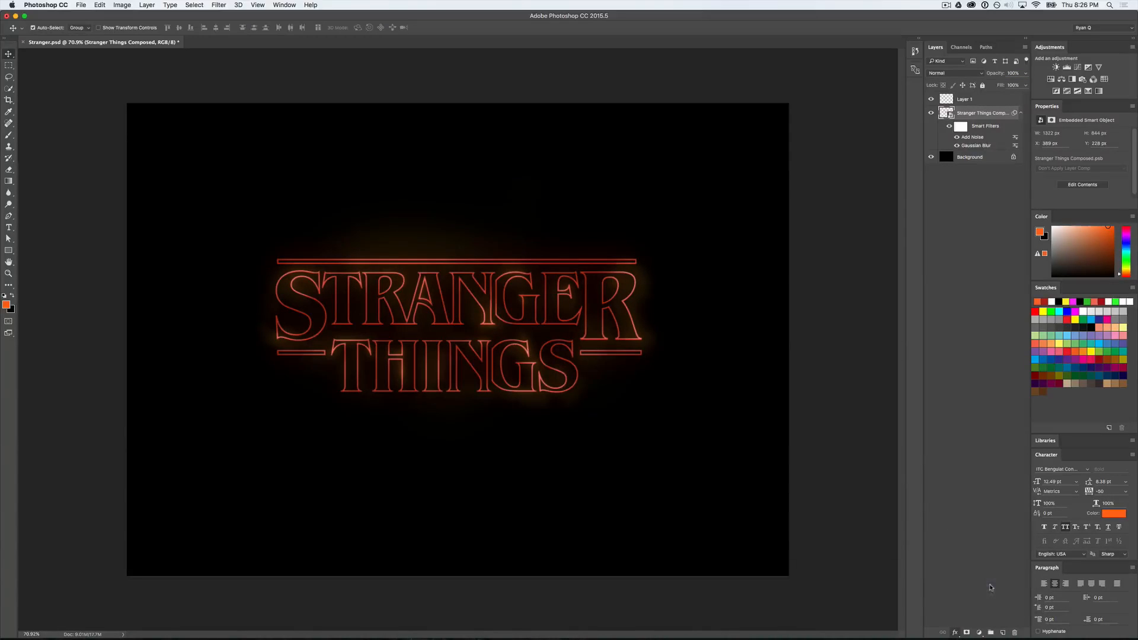
left_click(755, 365)
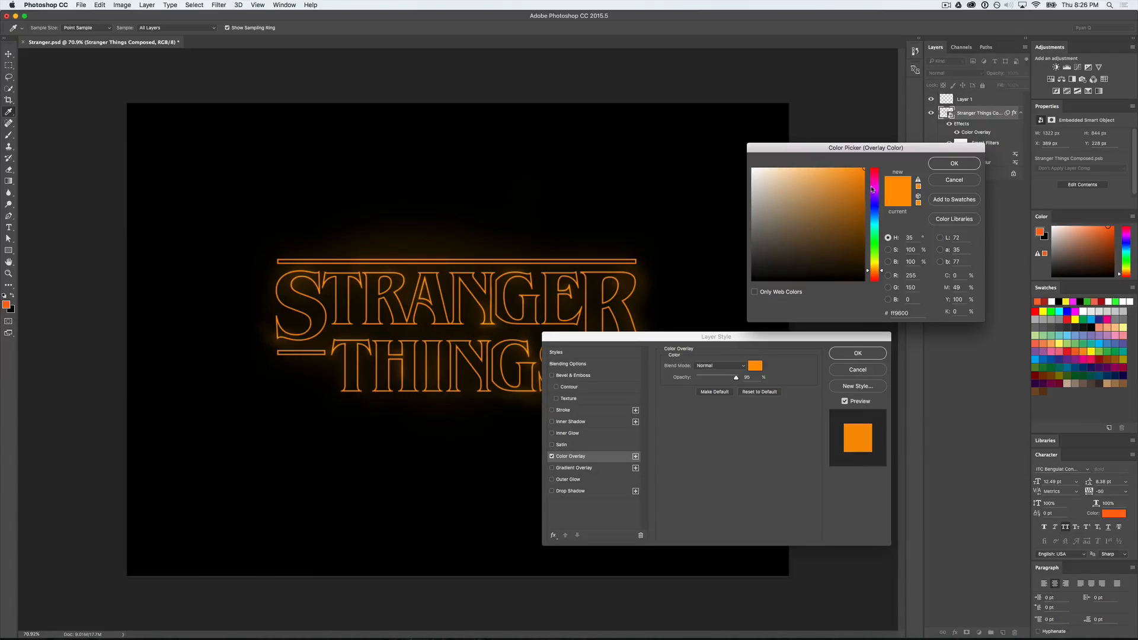
left_click_drag(879, 276, 879, 281)
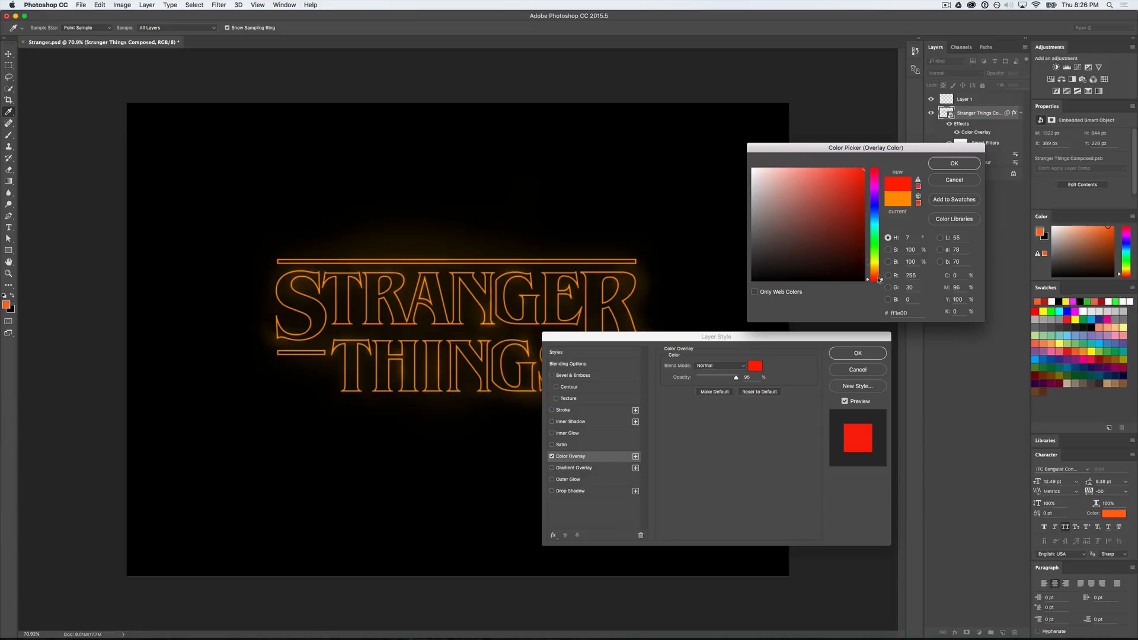
mouse_move(826, 213)
left_mouse_down()
mouse_move(830, 168)
mouse_move(856, 169)
left_mouse_up()
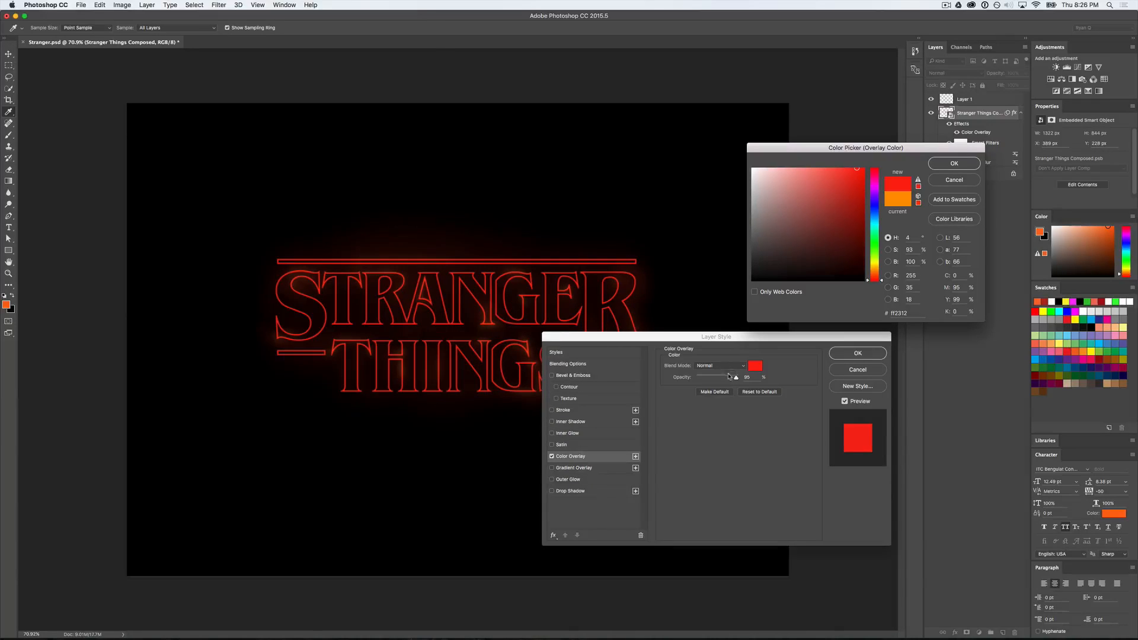
left_click_drag(751, 339, 750, 338)
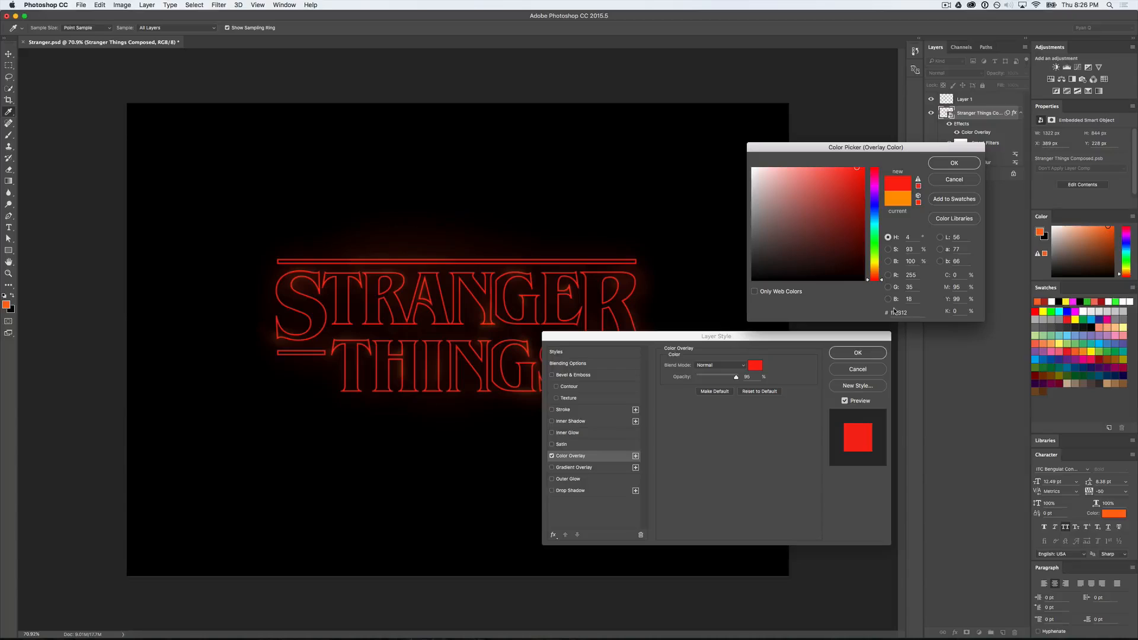
left_click(949, 162)
Step: Lower the Color Overlay's opacity so the red only tints the lettering, and apply the layer style
left_click_drag(777, 339, 908, 251)
left_click_drag(863, 289, 836, 290)
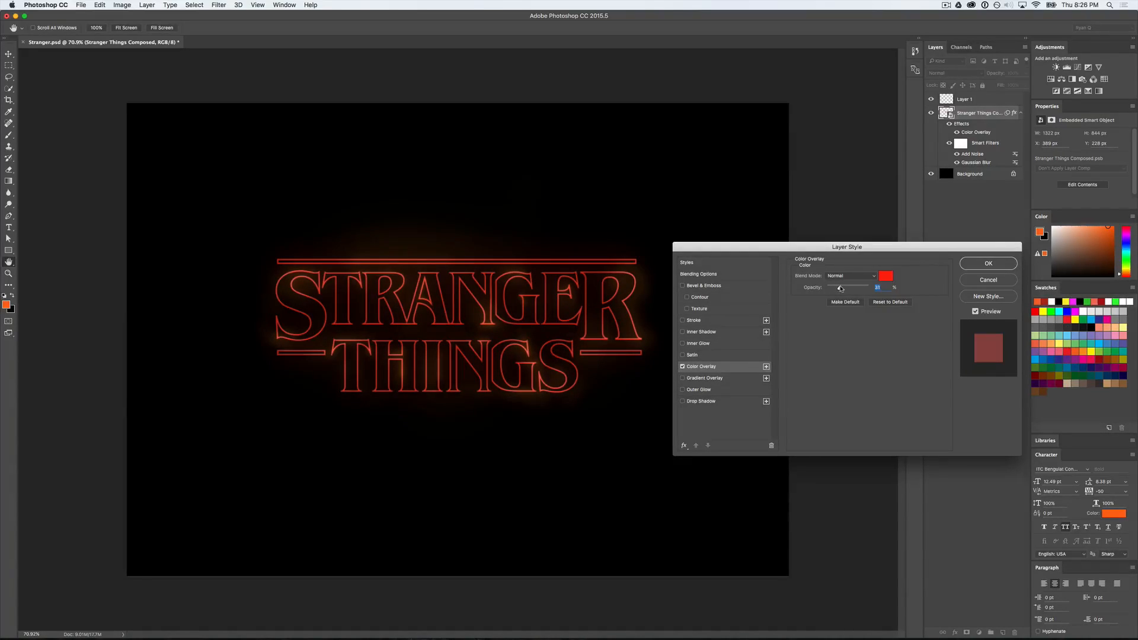
key("shift+Down")
left_click(978, 265)
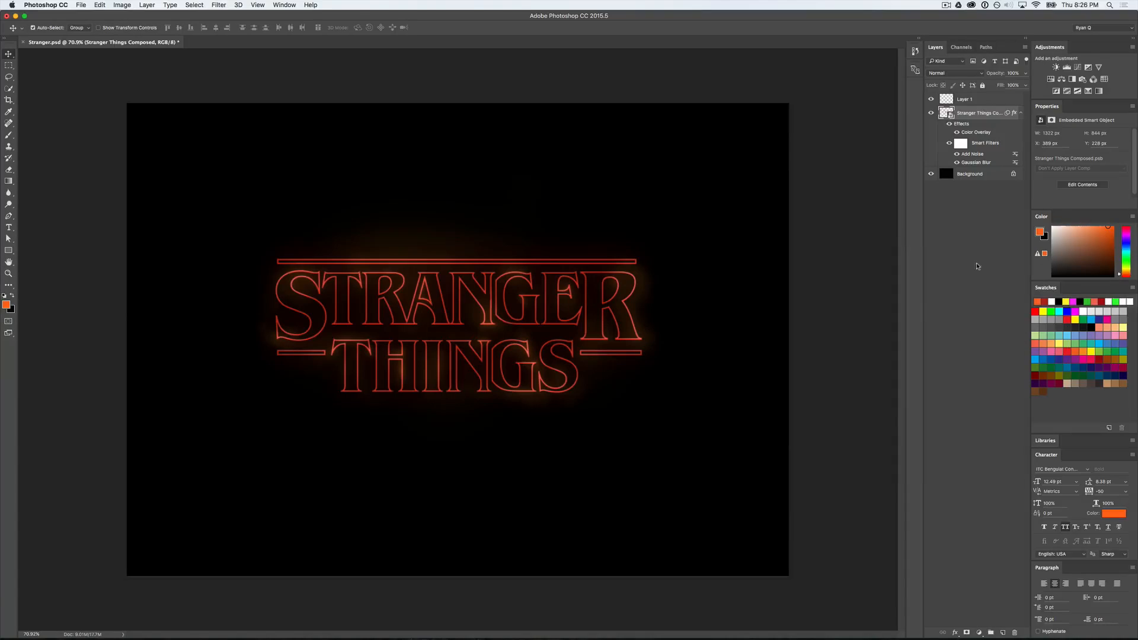
Step: Examine the logo's outlines, noise and glows up close and as a whole
scroll(782, 148, "down", 3)
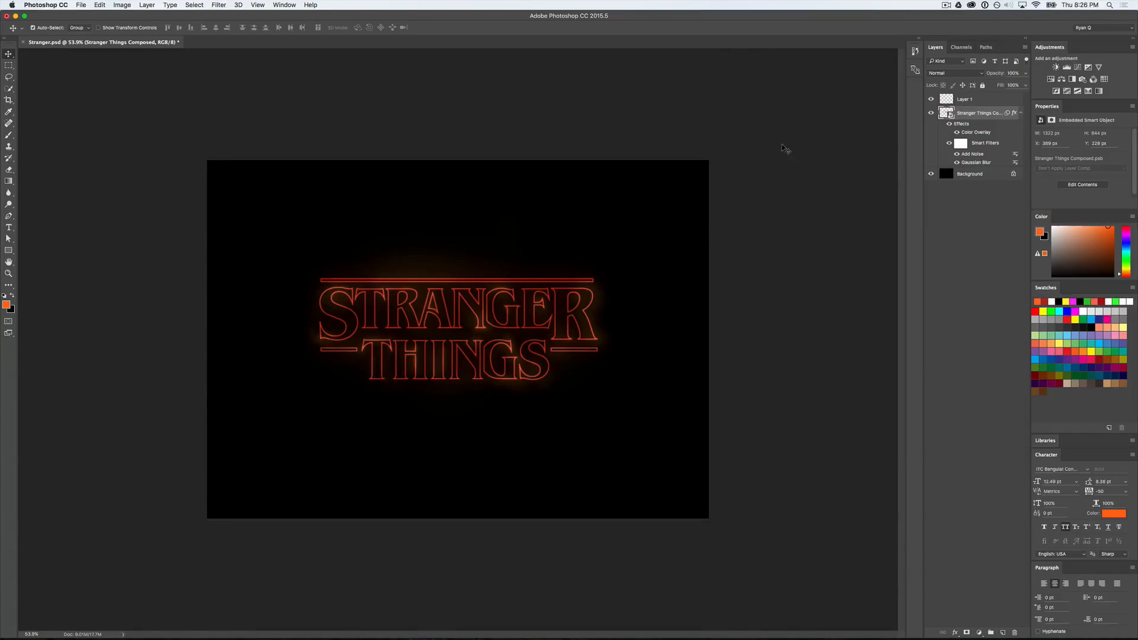
scroll(557, 330, "up", 10)
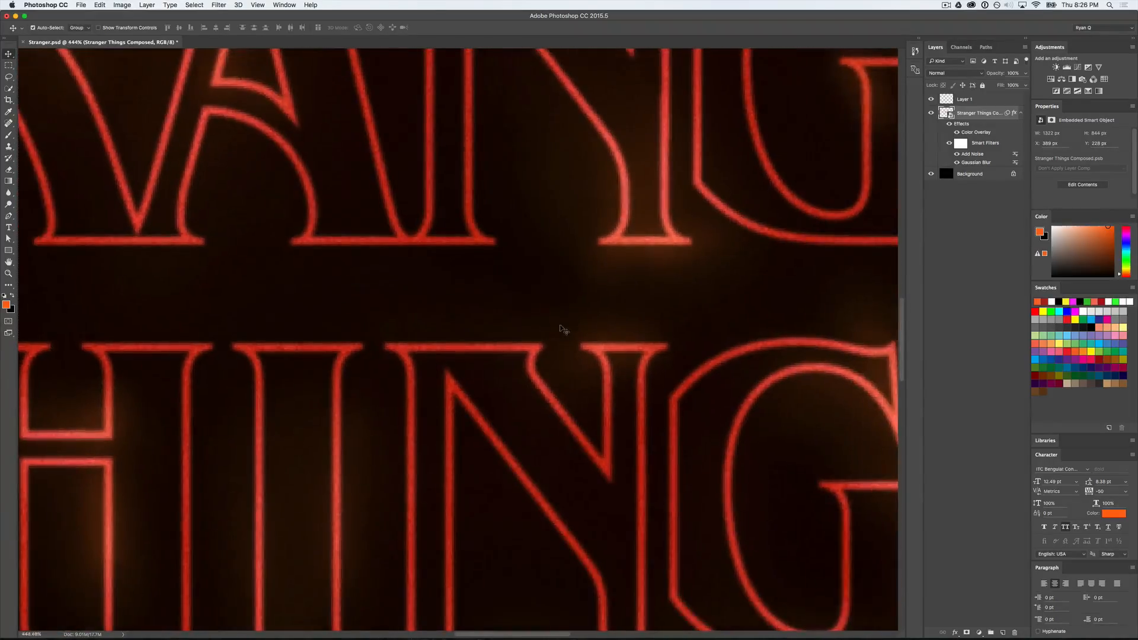
scroll(539, 330, "up", 3)
scroll(540, 333, "up", 3)
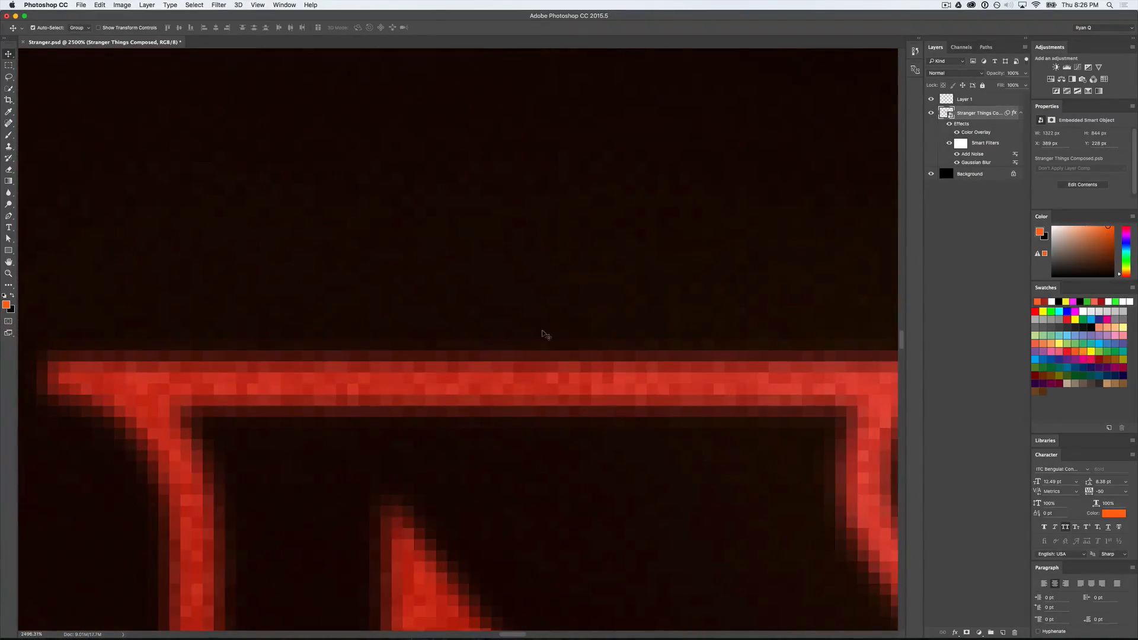
scroll(540, 342, "down", 10)
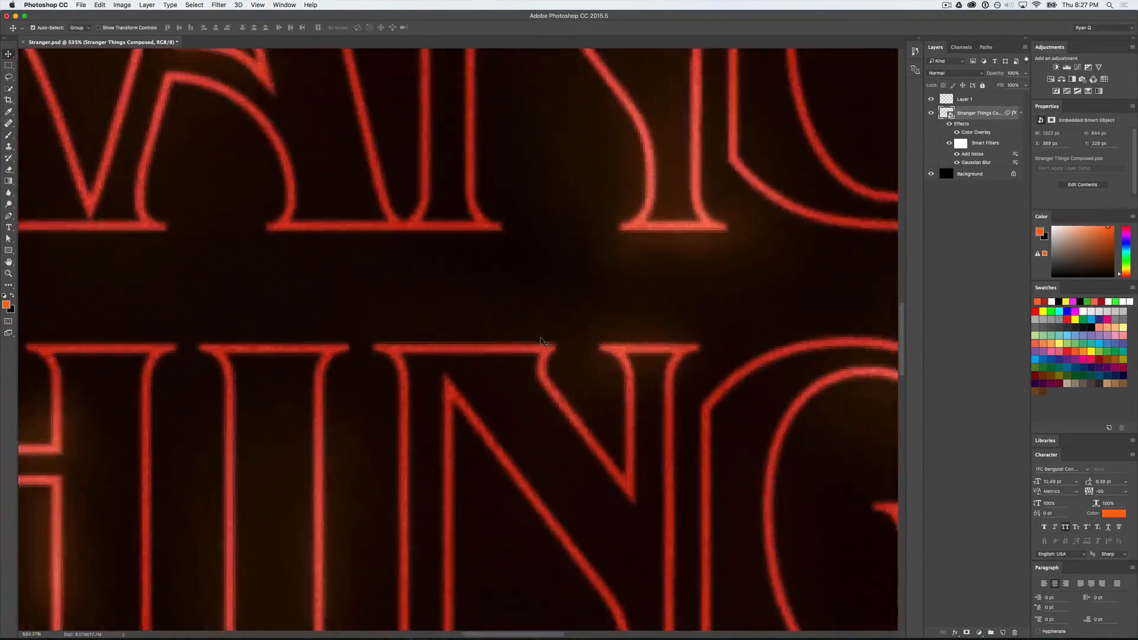
scroll(540, 342, "down", 5)
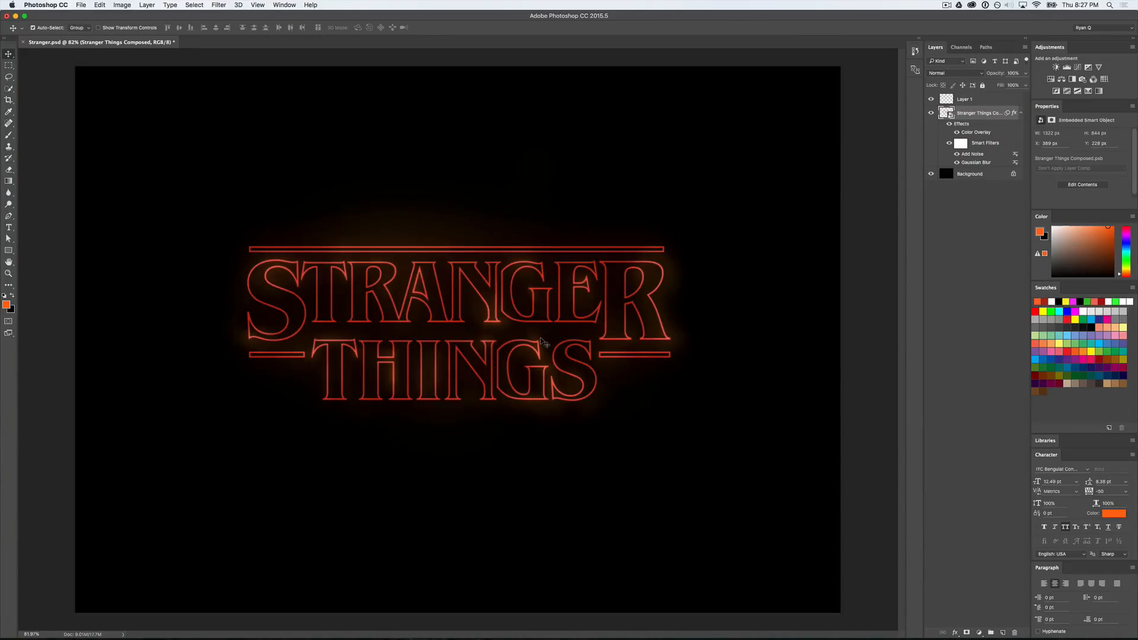
Step: Group the glow layer with the Smart Object and move the group slightly down on the canvas
left_click(986, 105)
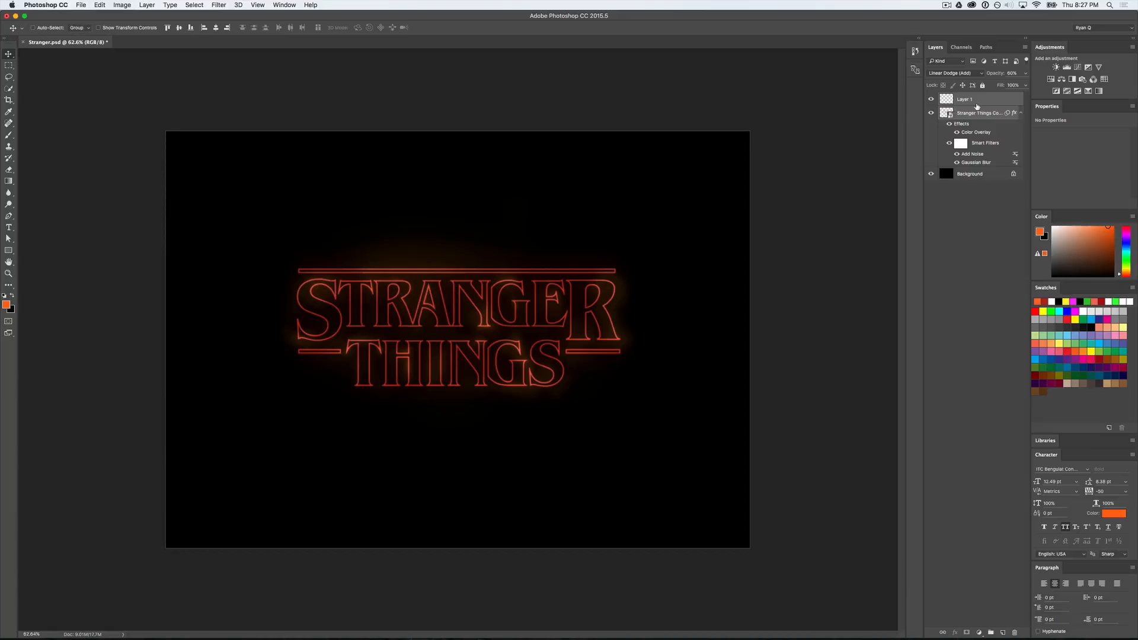
key("super+g")
mouse_move(618, 253)
left_mouse_down()
mouse_move(620, 297)
mouse_move(617, 261)
left_mouse_up()
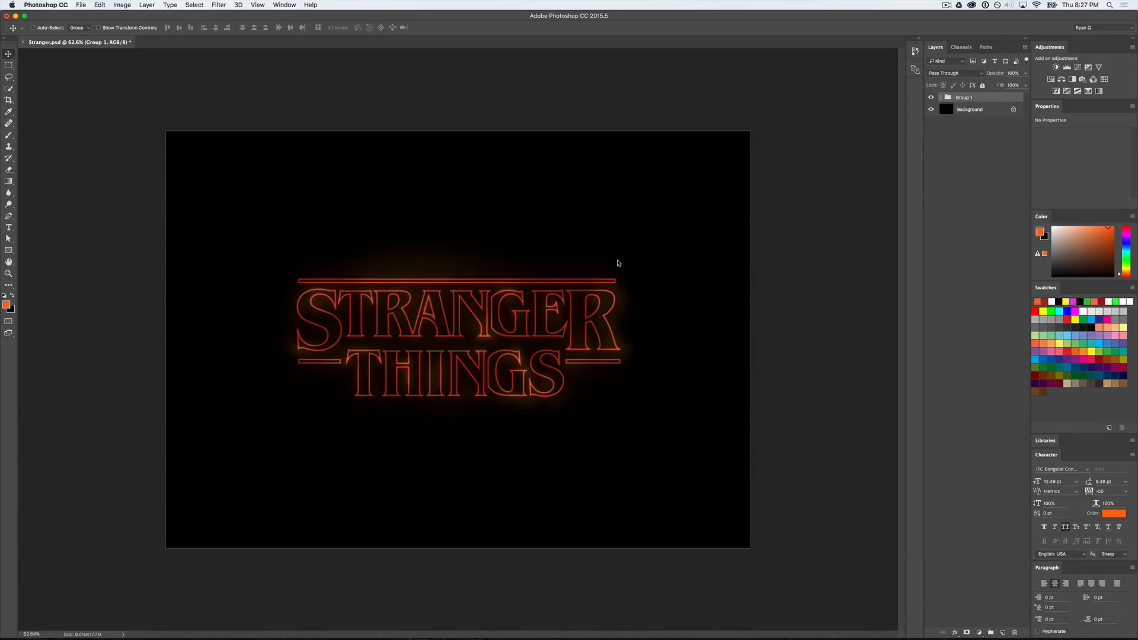
Step: Place the texture 08.jpg from the downloaded Lovely-imperfections-textures folder and scale it to cover the whole canvas
mouse_move(883, 638)
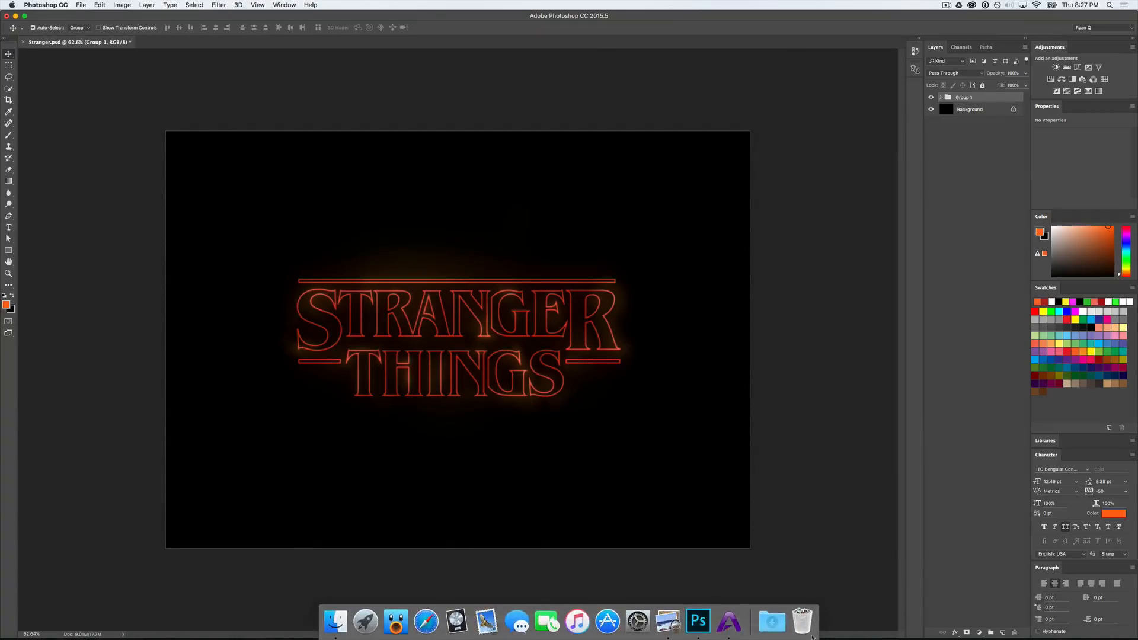
left_click(771, 621)
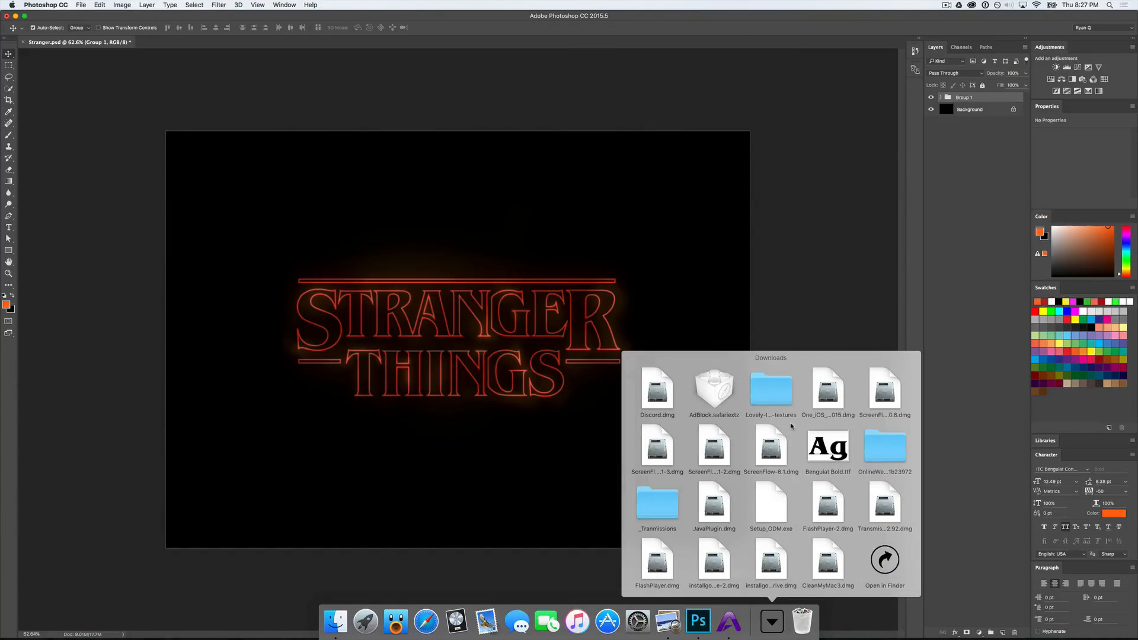
left_click(771, 391)
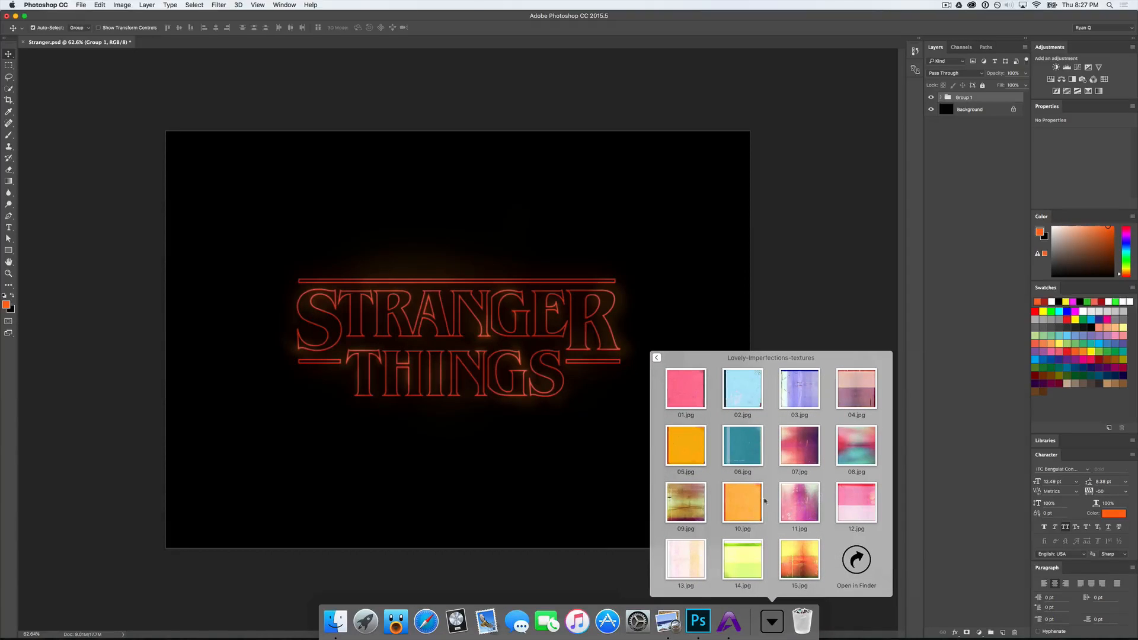
left_click_drag(860, 449, 469, 374)
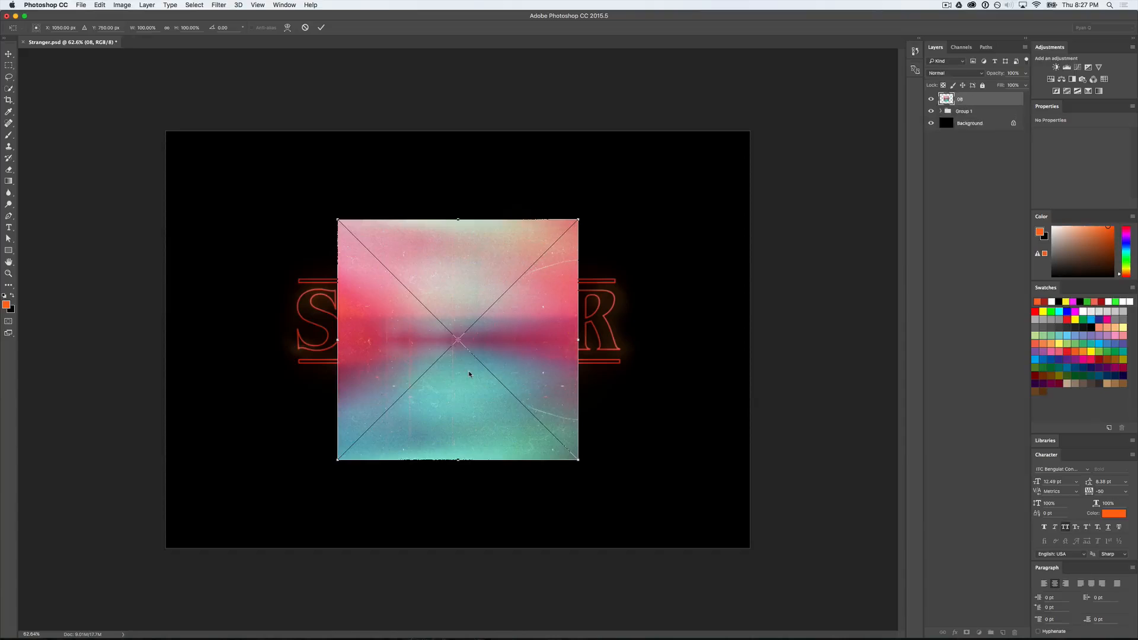
left_click_drag(579, 215, 774, 58)
key("Return")
Step: Move the texture layer below the logo group and set its blend mode to Luminosity
left_click_drag(988, 101, 979, 114)
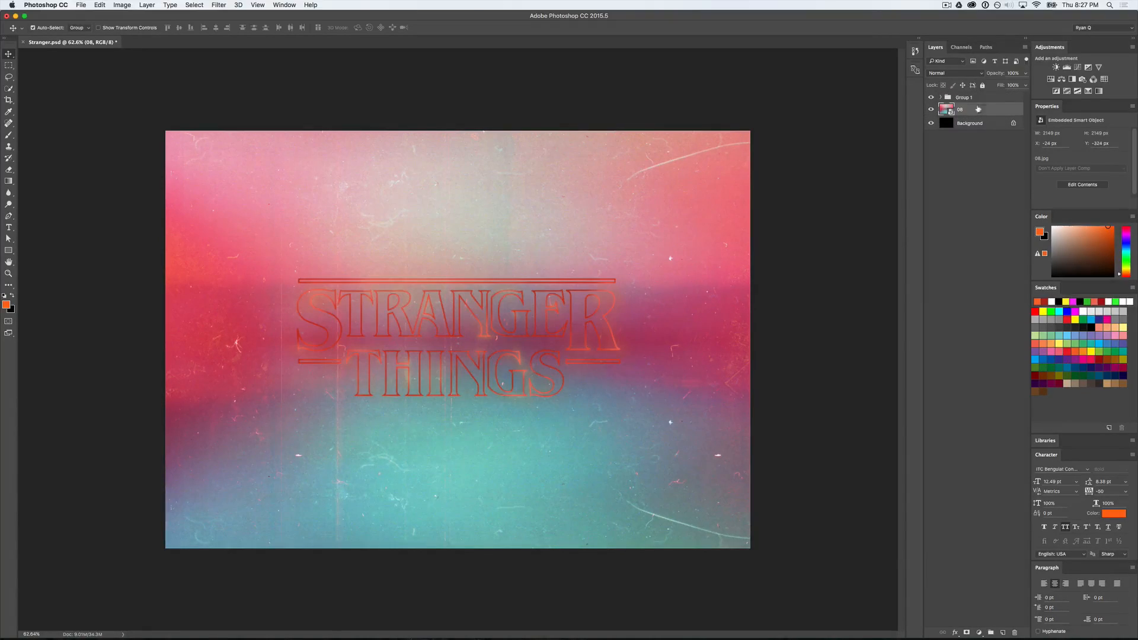
left_click(967, 77)
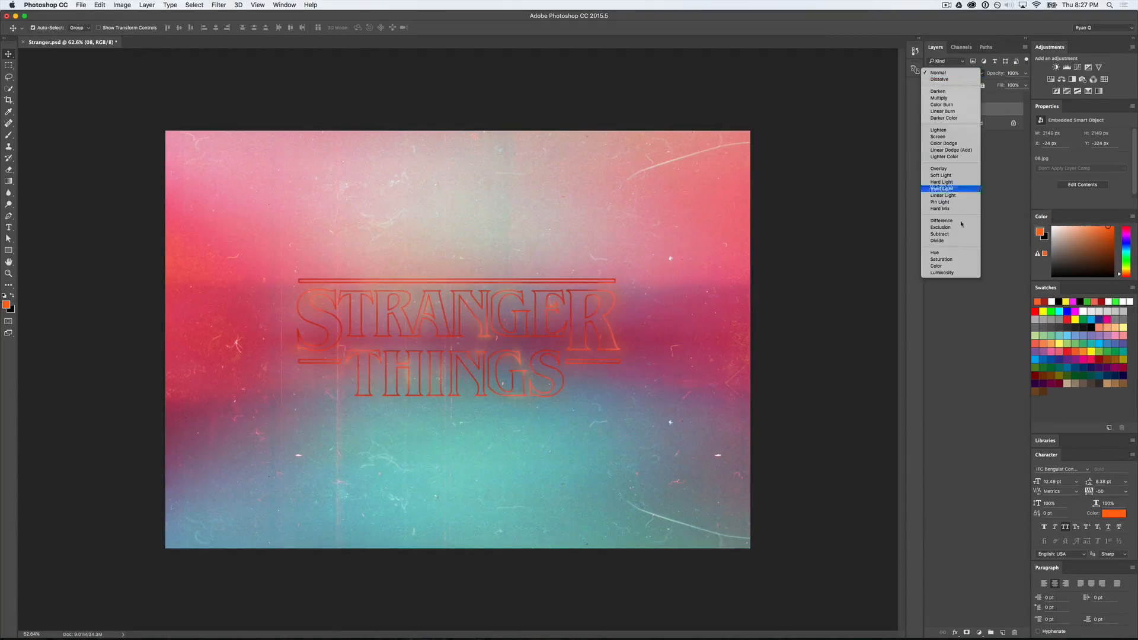
left_click(953, 274)
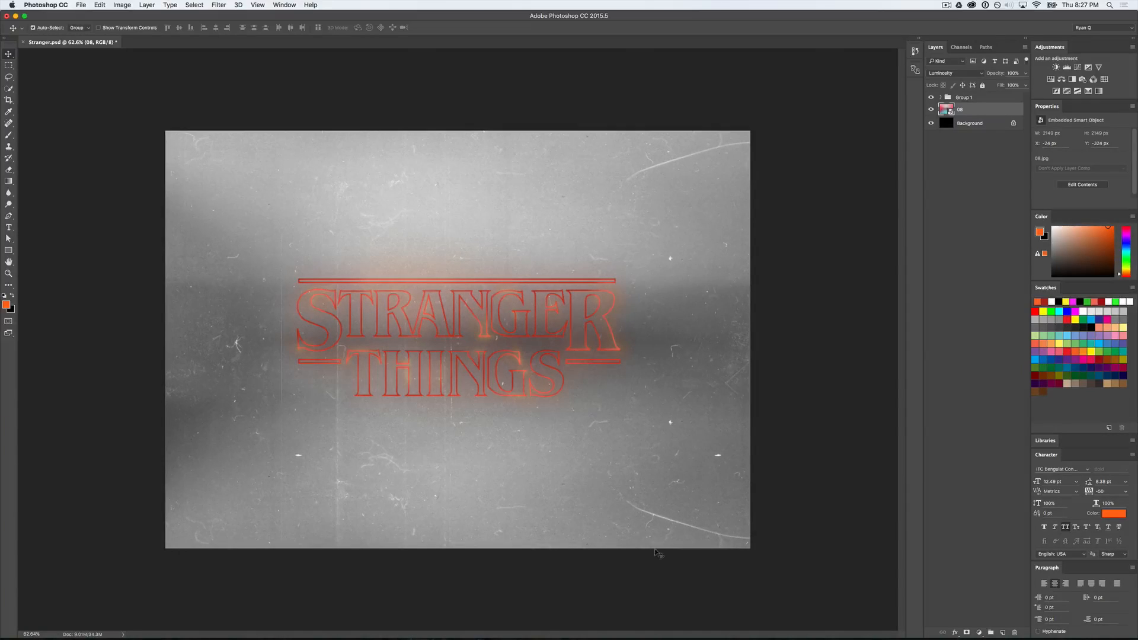
Step: Add a Levels adjustment above the texture, with input black at 144 and midtones at 0.26, to darken it
left_click(979, 633)
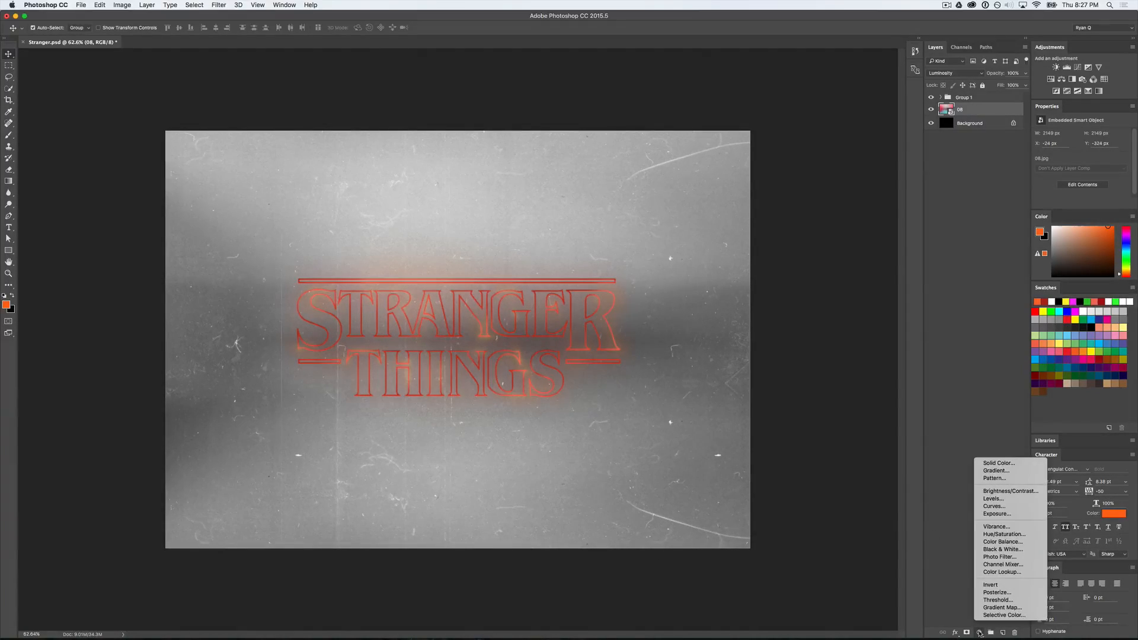
left_click(1023, 500)
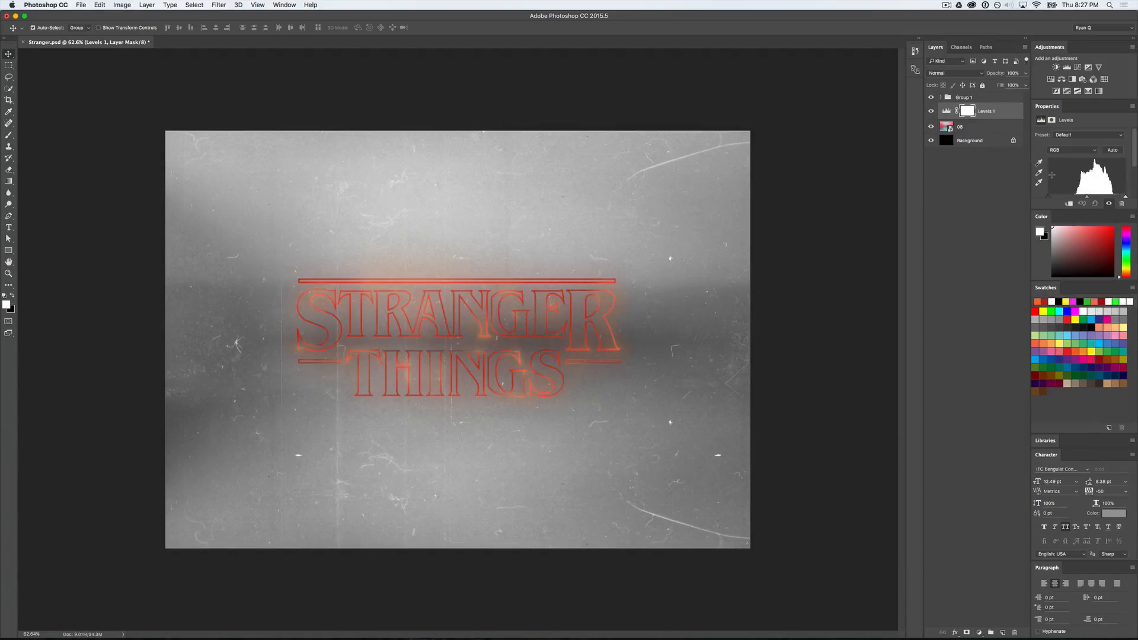
left_click_drag(1051, 210, 1050, 259)
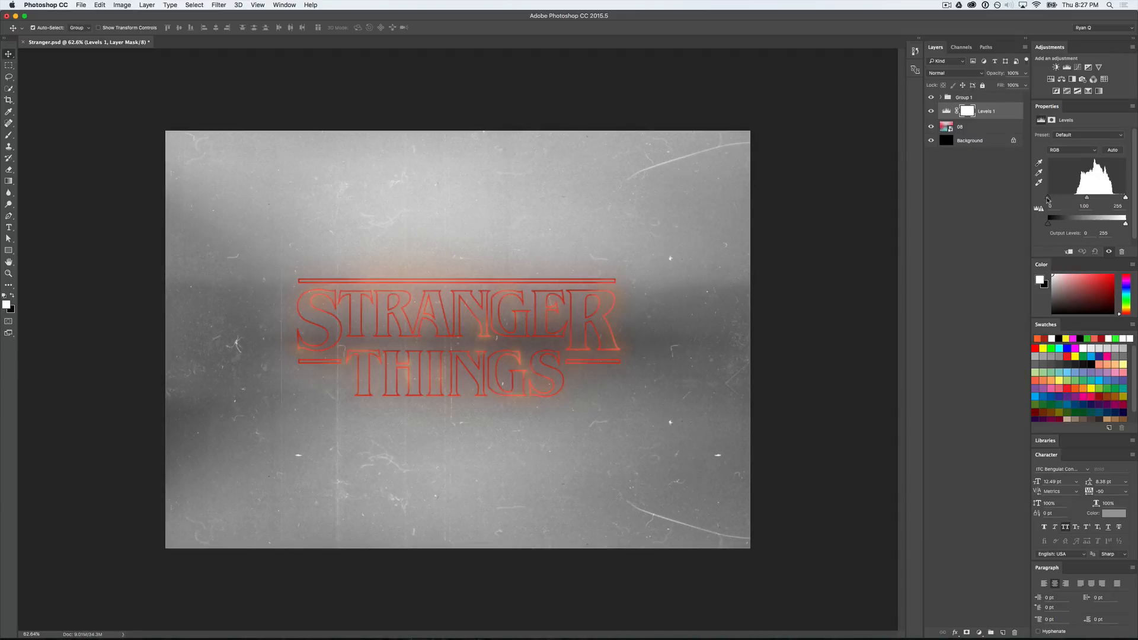
left_click_drag(1049, 198, 1121, 197)
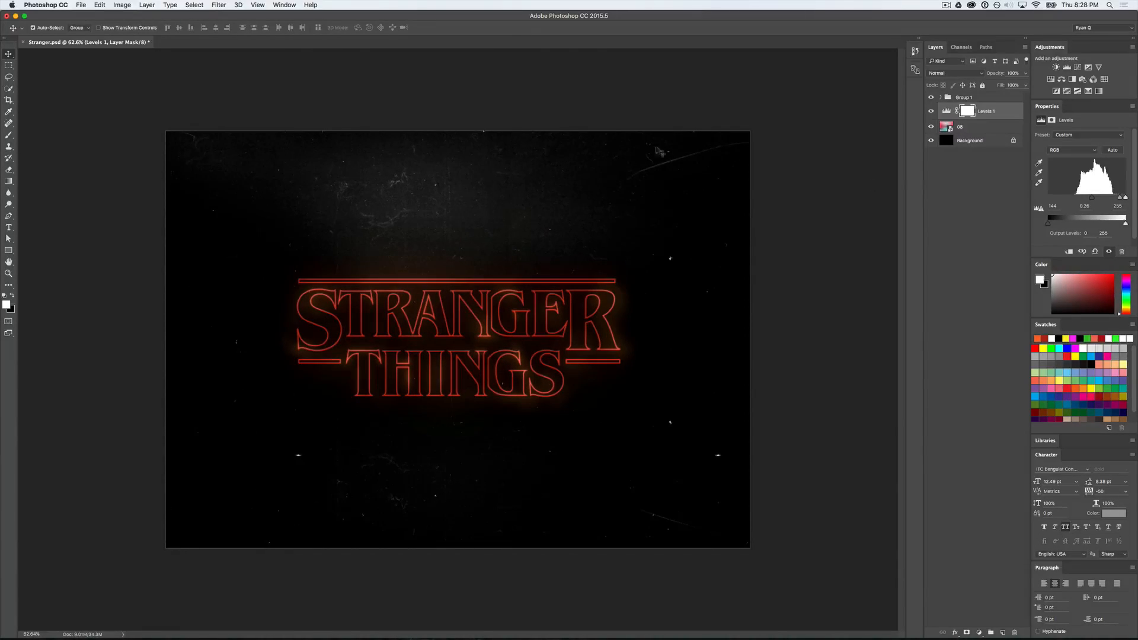
Step: Soften the texture by setting the Levels output white to 68 and the midtones to 0.35
scroll(627, 384, "up", 10)
scroll(626, 383, "down", 5)
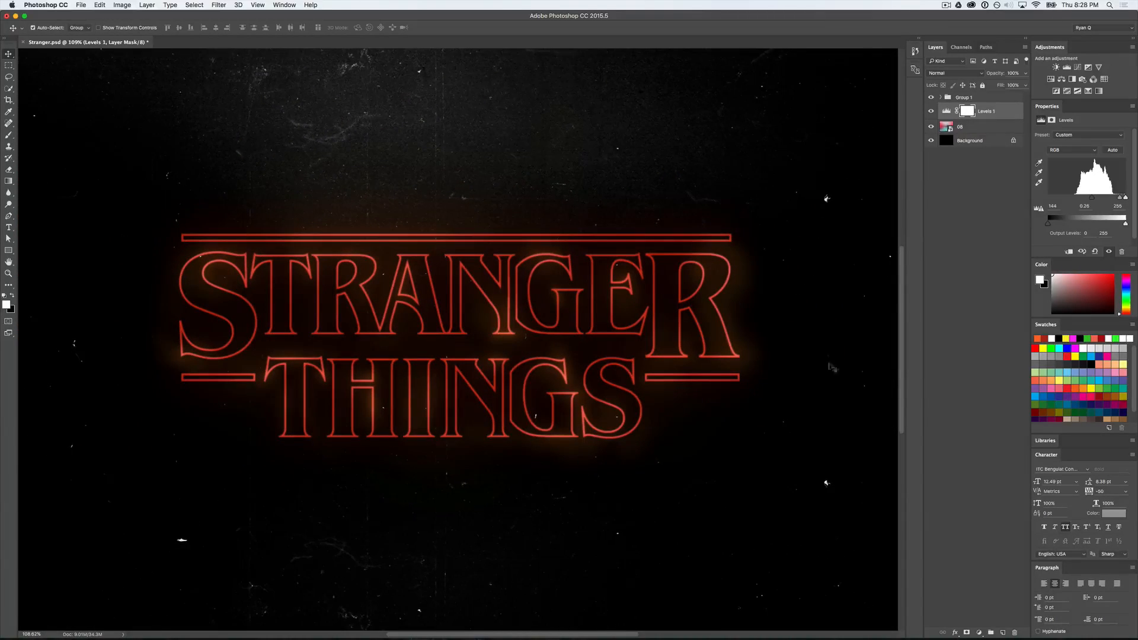
scroll(726, 320, "down", 3)
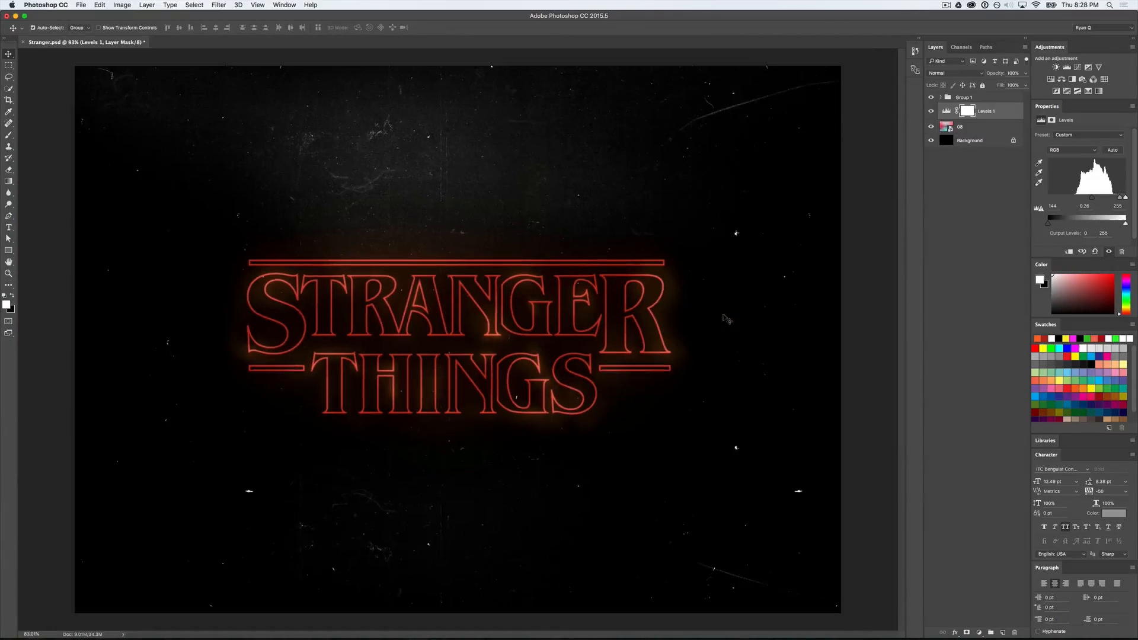
left_click_drag(1126, 225, 1076, 228)
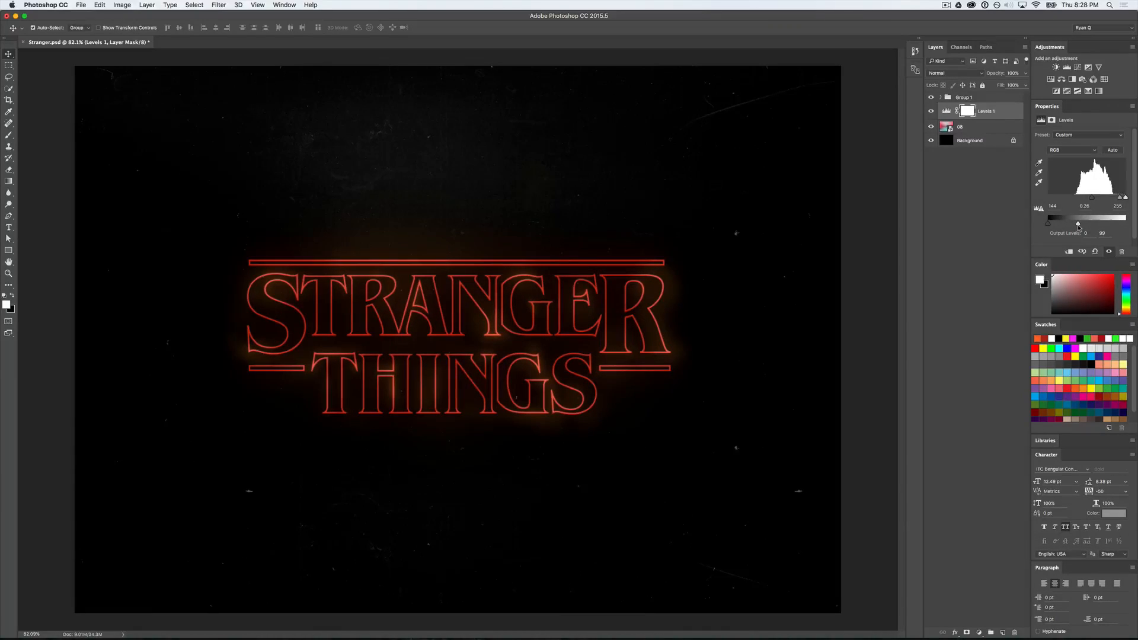
scroll(705, 355, "down", 3)
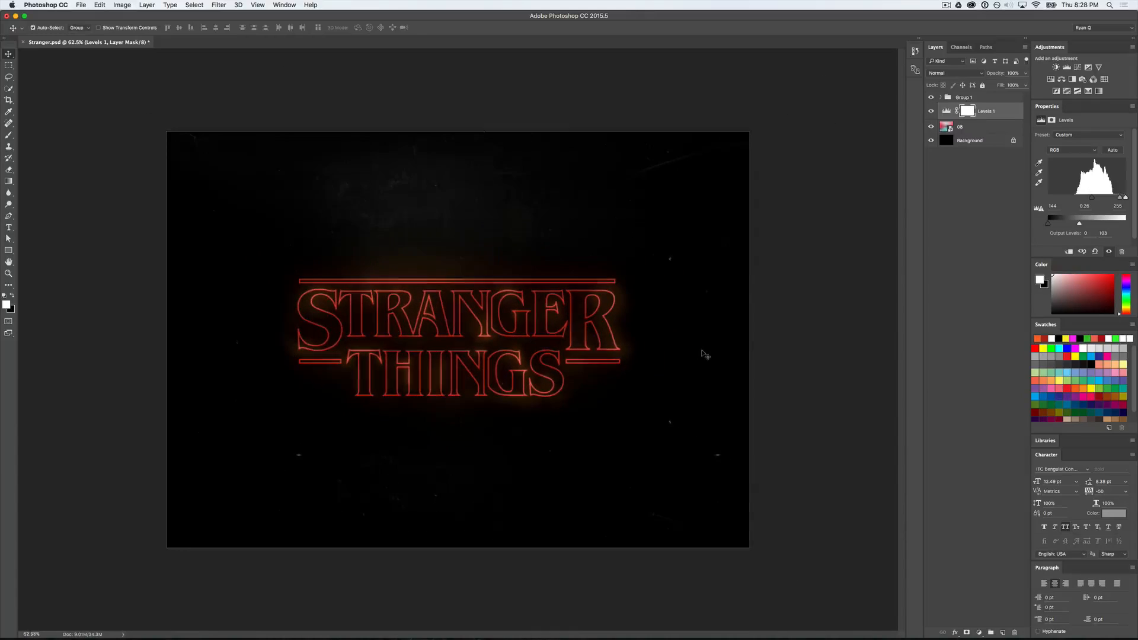
scroll(704, 354, "up", 6)
scroll(705, 354, "down", 1)
scroll(704, 353, "down", 3)
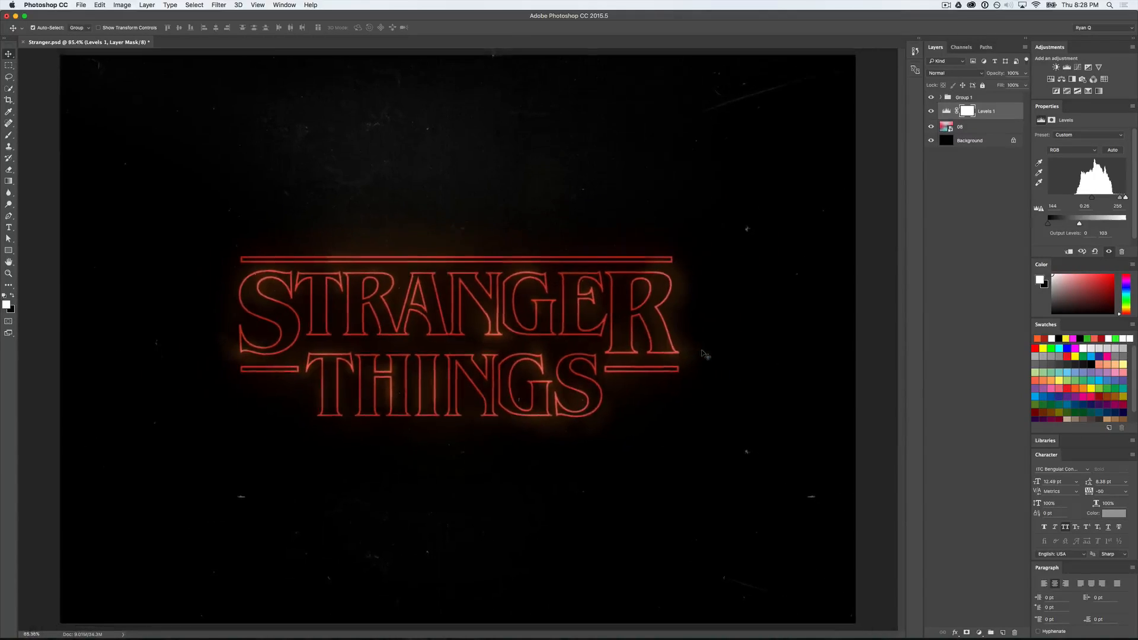
scroll(704, 353, "up", 1)
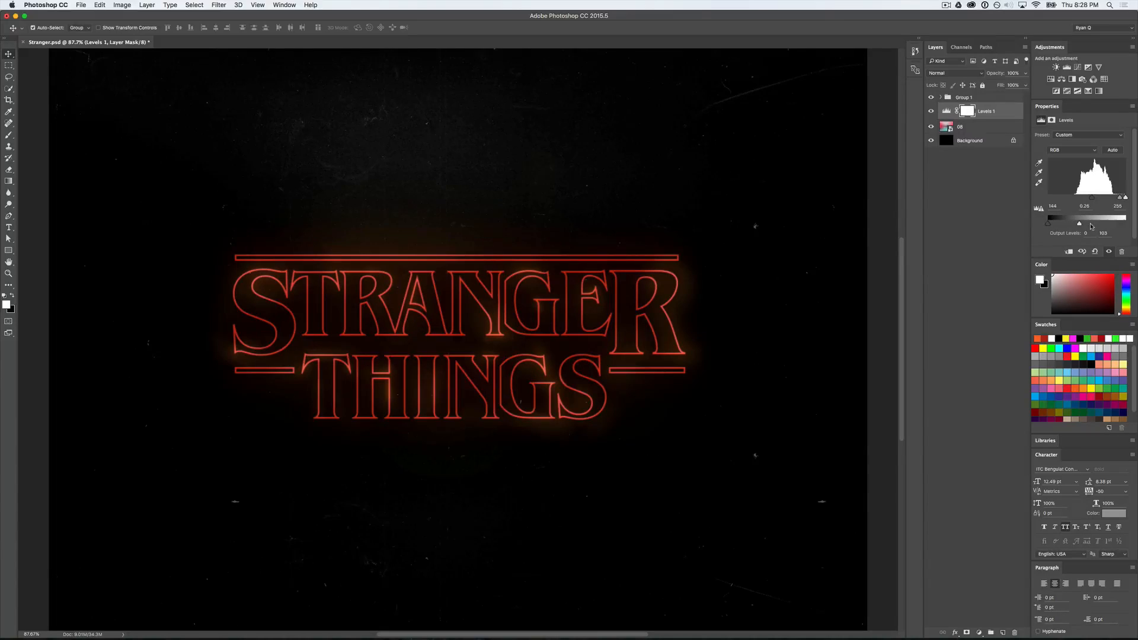
left_click_drag(1119, 198, 1069, 227)
left_click_drag(1117, 199, 1118, 200)
key("super+minus")
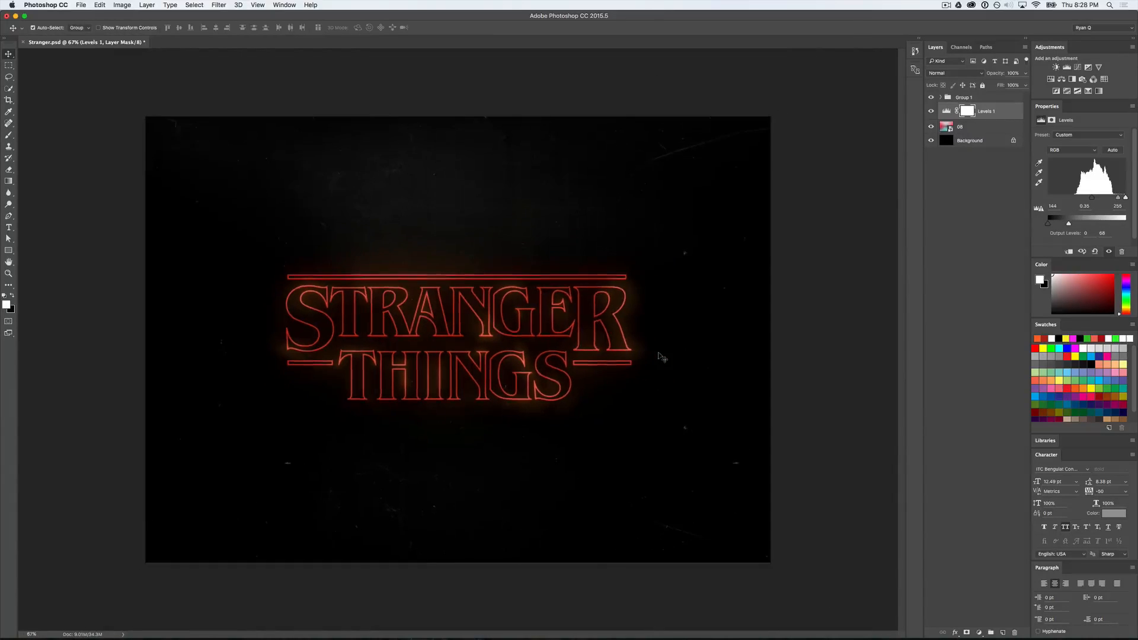
Step: Examine the texture's scratches and dust up close around the lettering and near the canvas edges
key("super+plus")
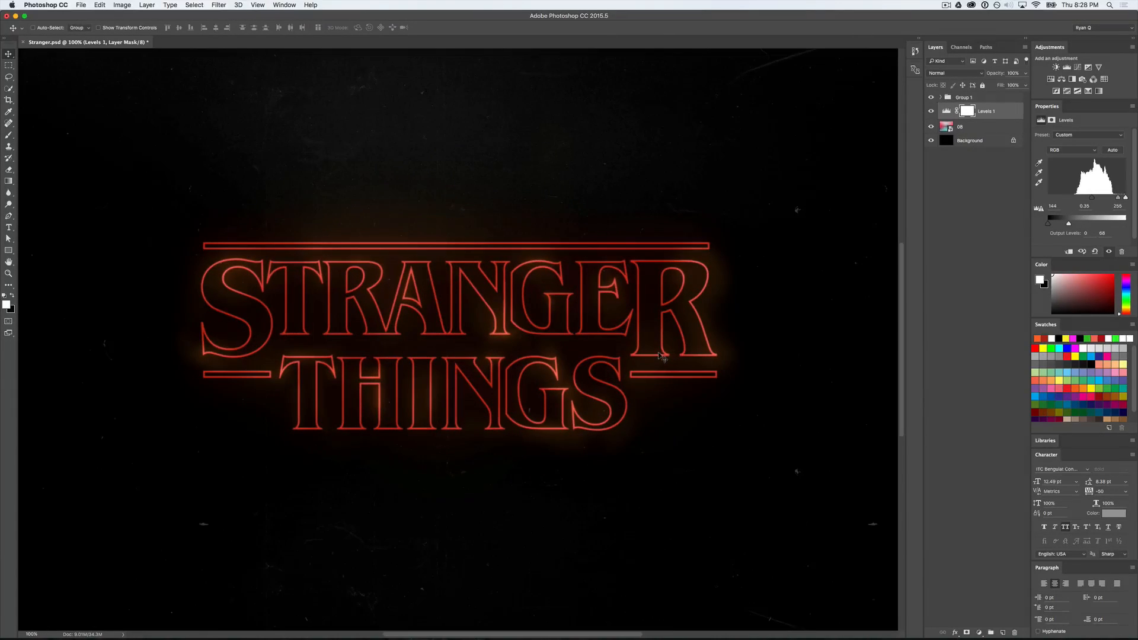
scroll(392, 194, "up", 4)
key("super+plus")
key("super+plus")
scroll(392, 193, "up", 3)
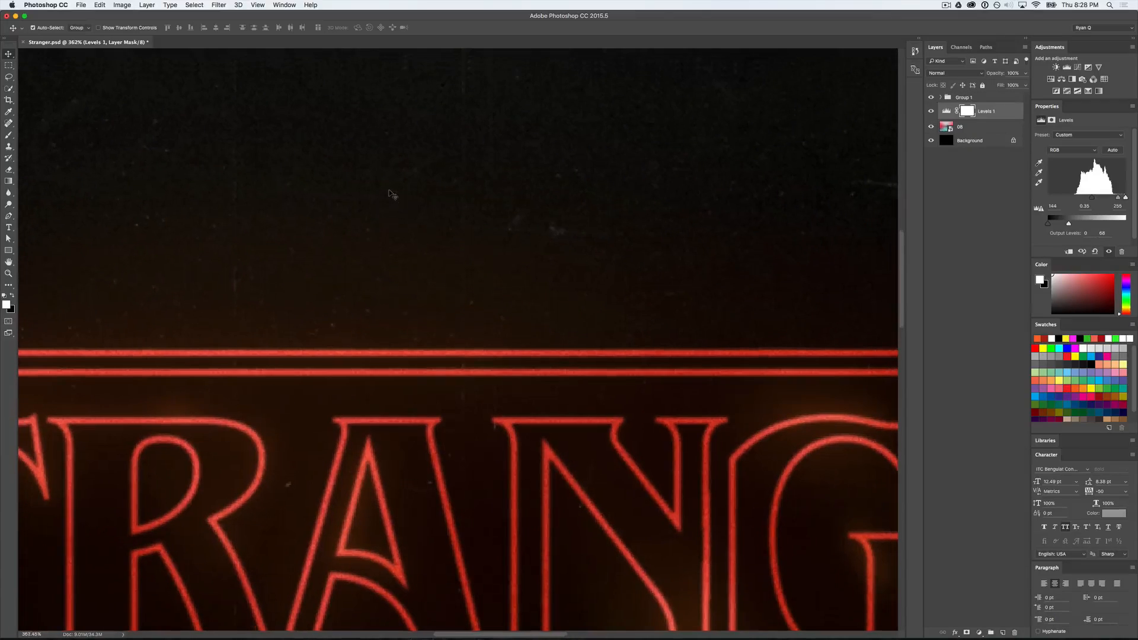
key("super+plus")
key("super+minus")
key("super+minus")
key("super+minus")
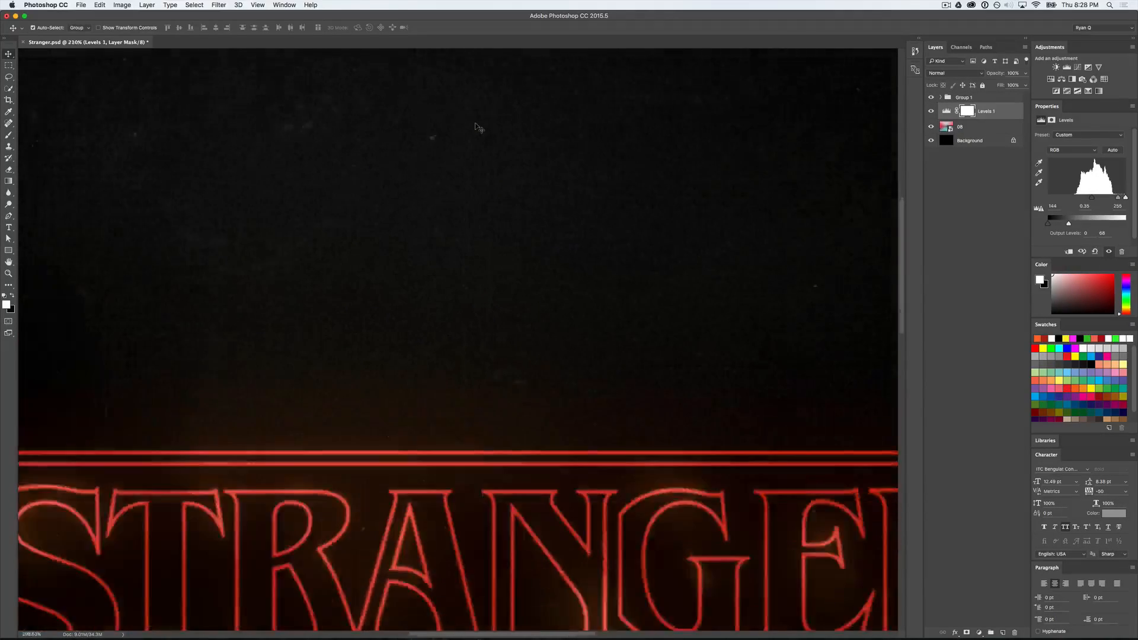
scroll(477, 127, "right", 8)
scroll(478, 126, "down", 3)
scroll(541, 323, "right", 5)
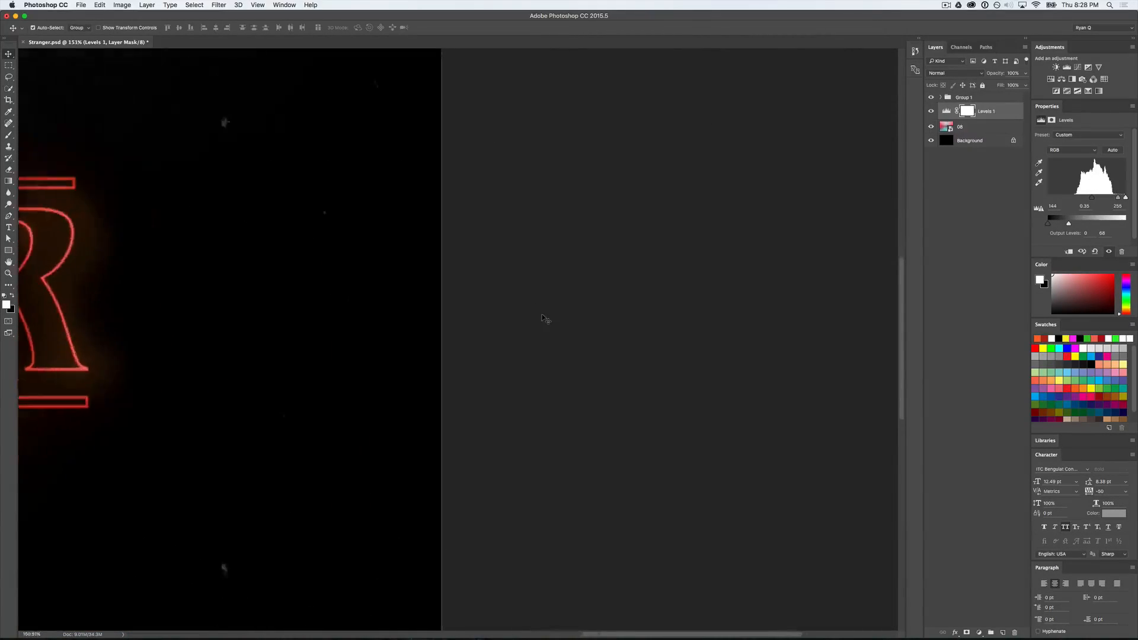
scroll(542, 322, "up", 5)
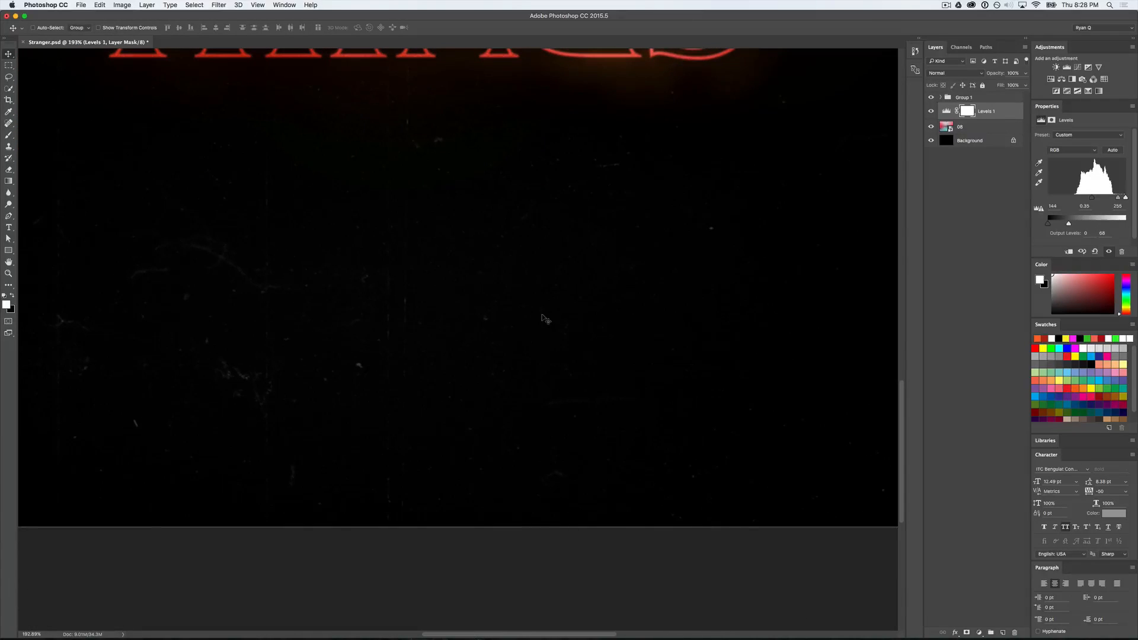
scroll(545, 319, "down", 4)
scroll(546, 319, "up", 5)
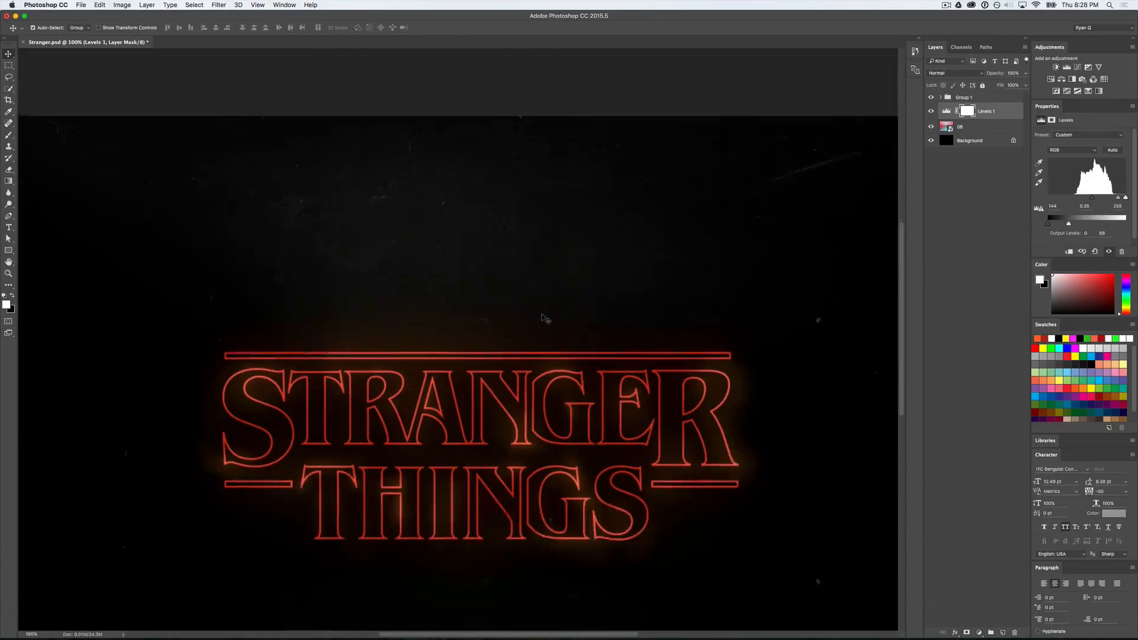
Step: Review the finished artwork as a whole with the interface hidden and restored, and inspect the lettering up close
key("Tab")
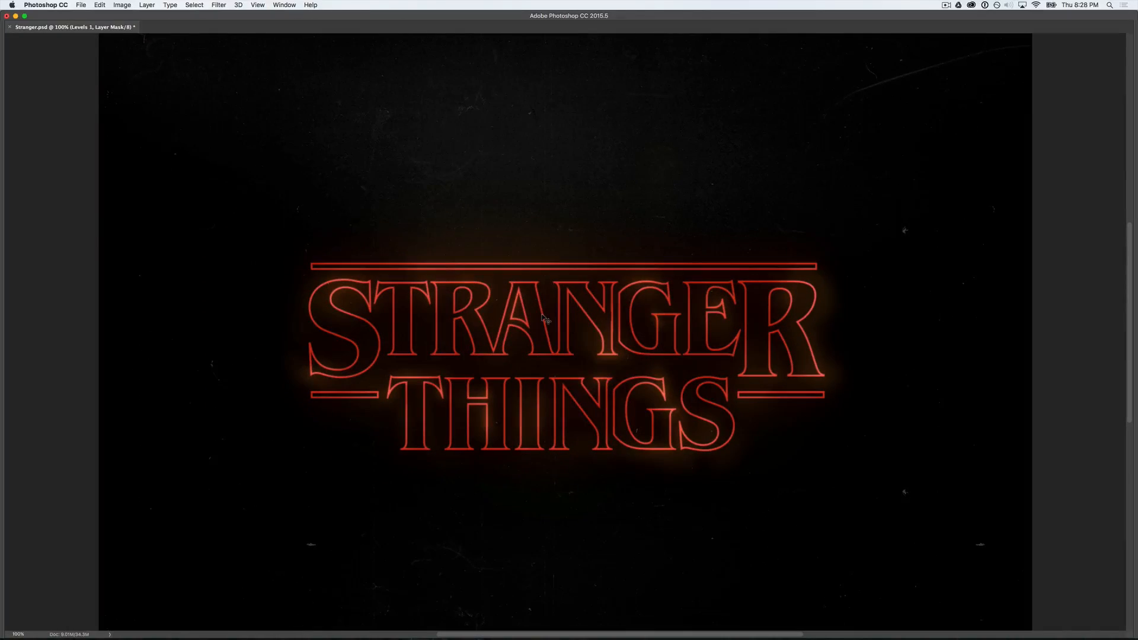
scroll(546, 319, "down", 3)
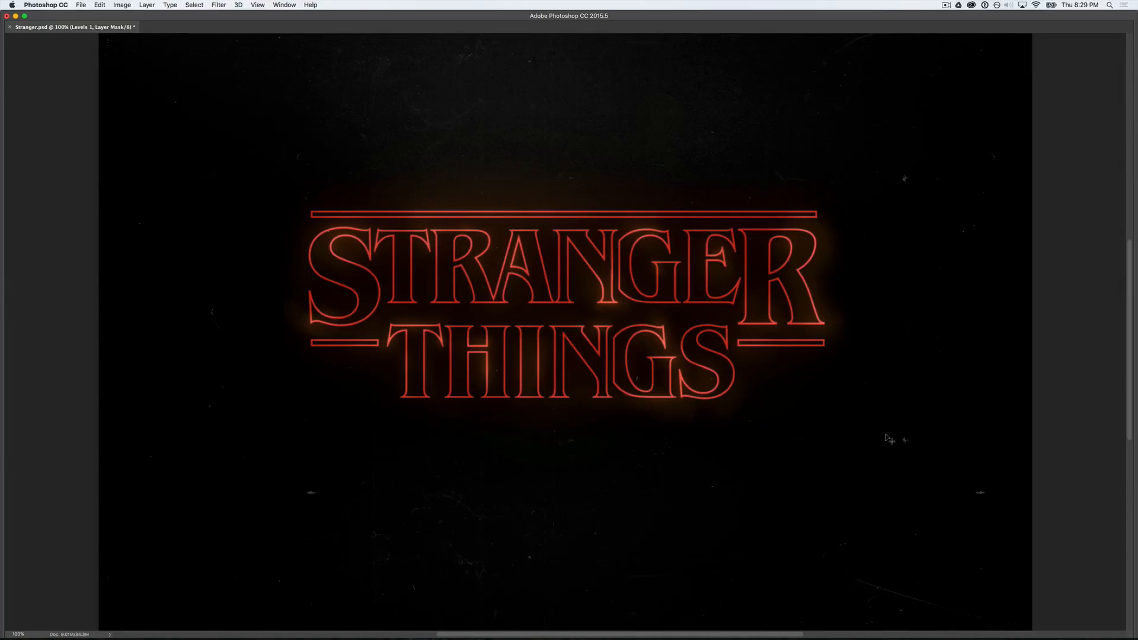
key("Tab")
scroll(638, 423, "down", 8)
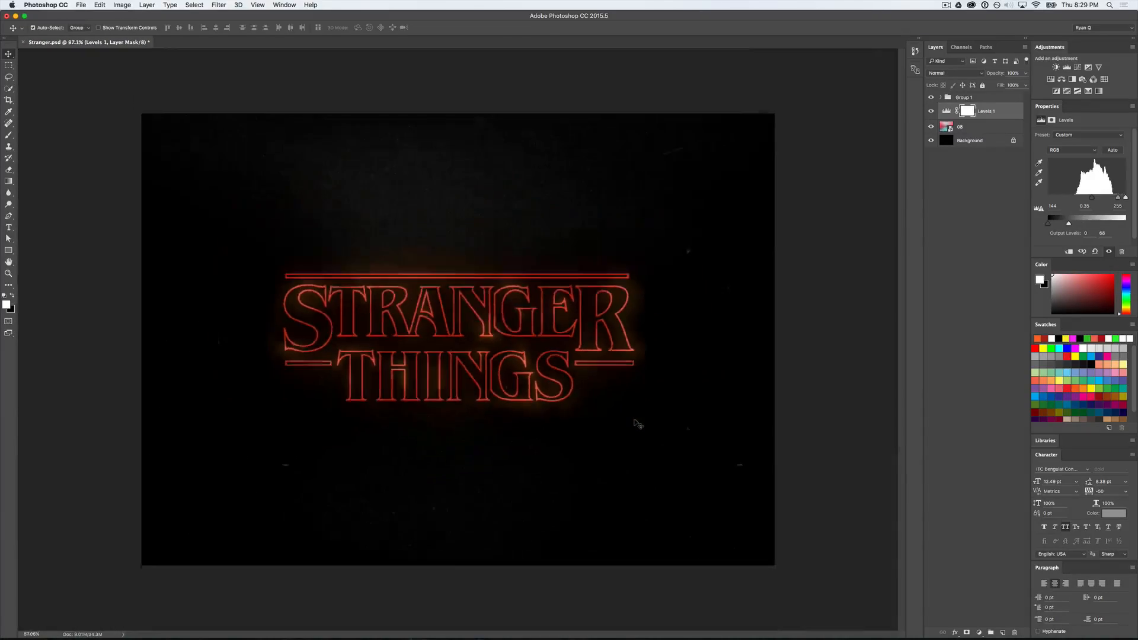
scroll(637, 423, "up", 7)
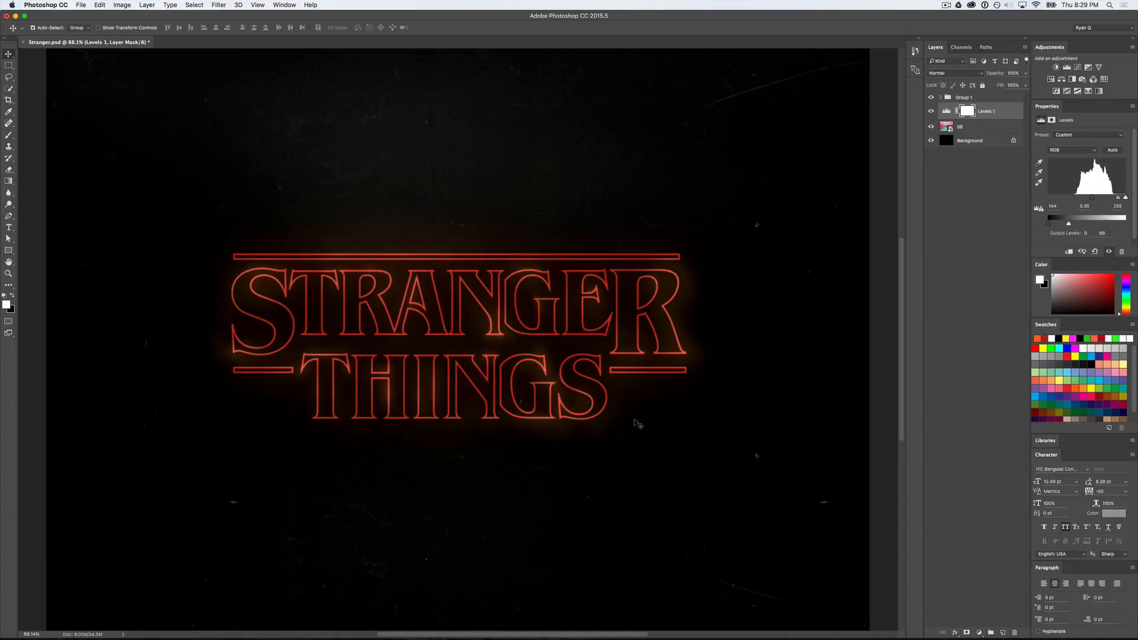
key("t")
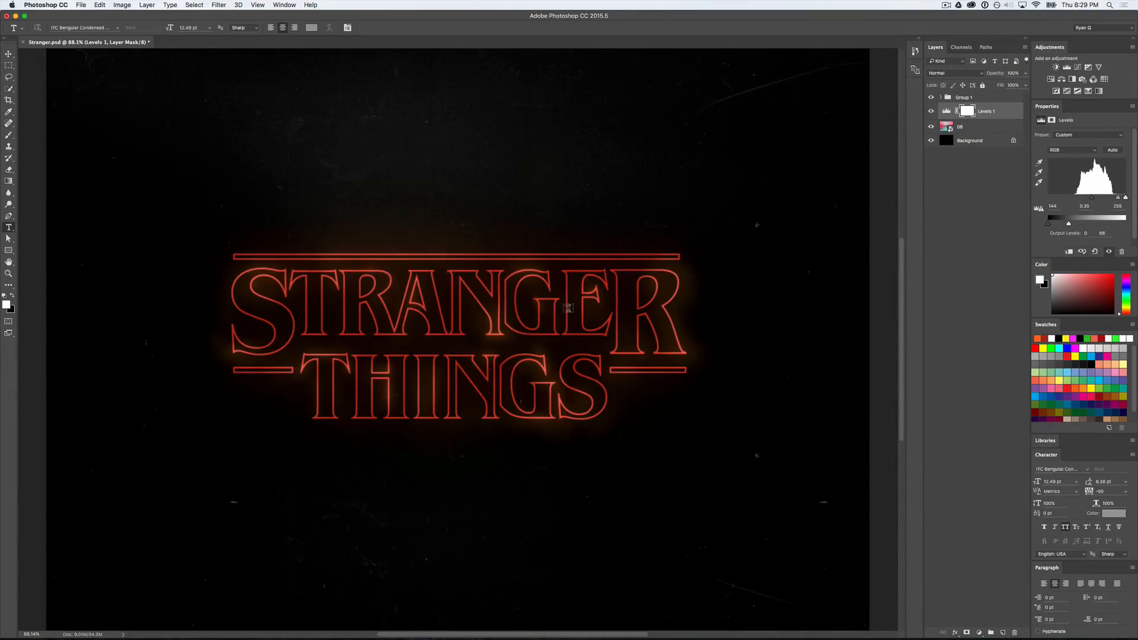
key("v")
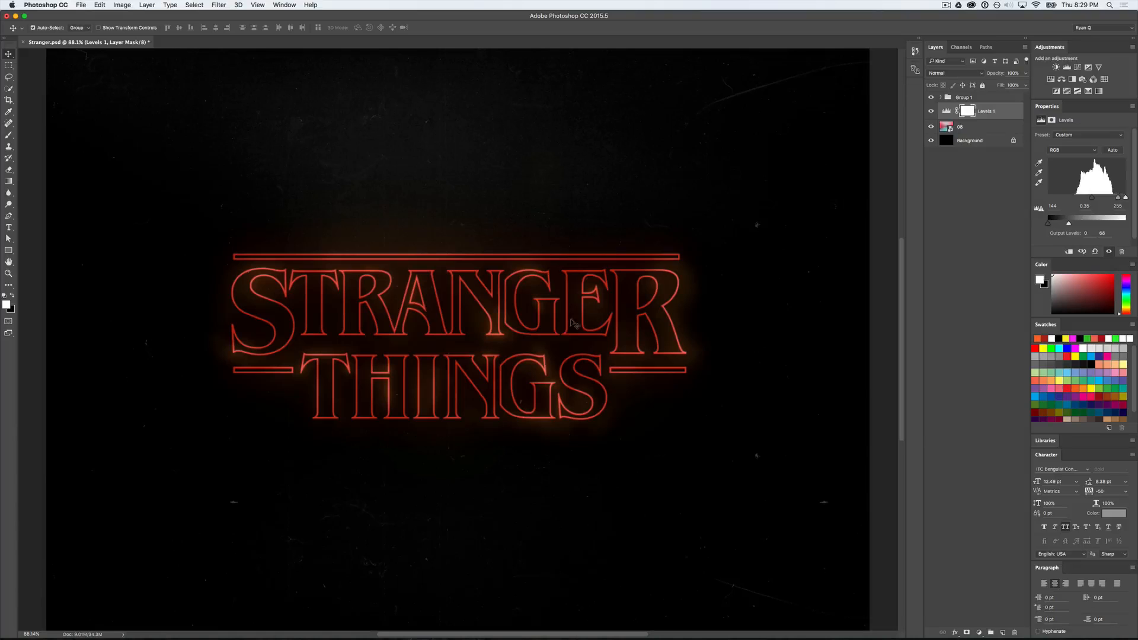
key("super+equal")
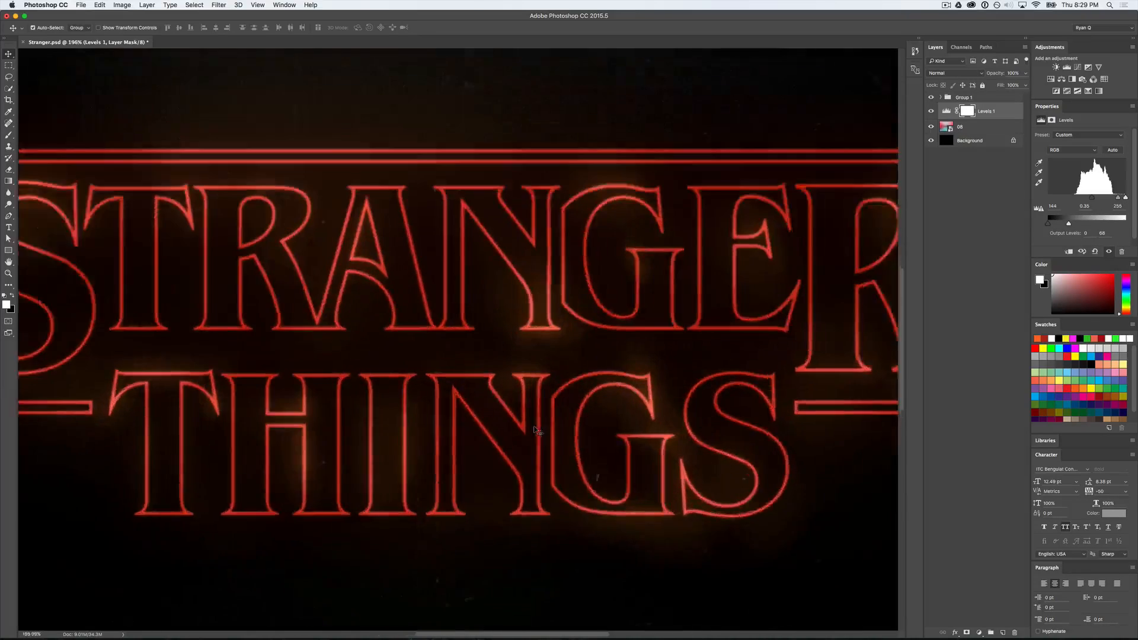
scroll(487, 390, "down", 5)
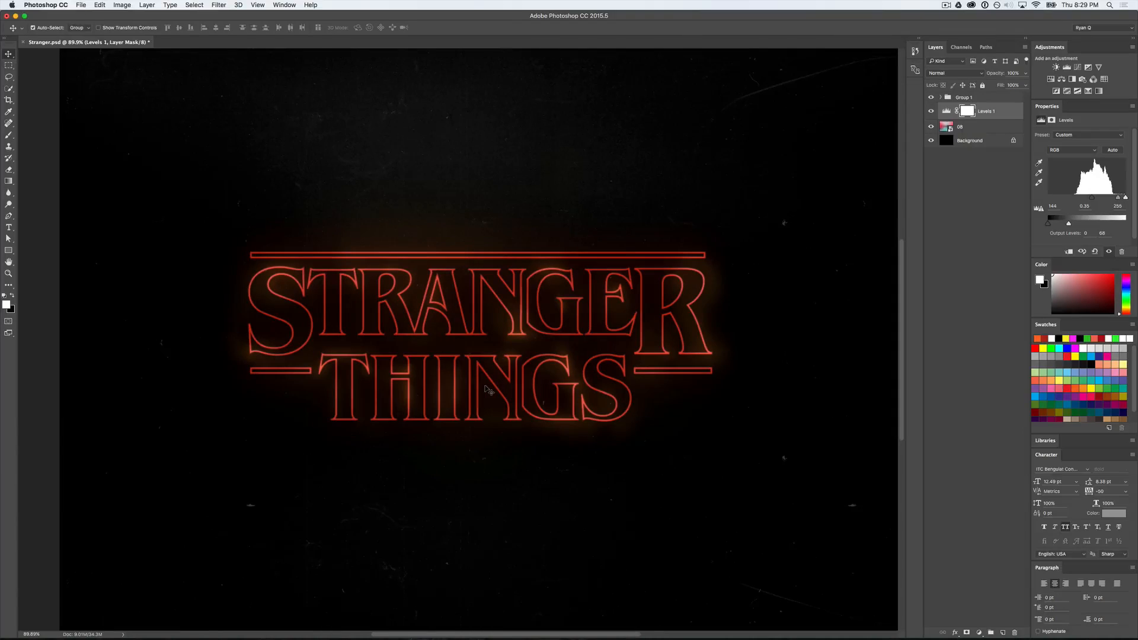
scroll(487, 390, "down", 2)
scroll(487, 389, "up", 1)
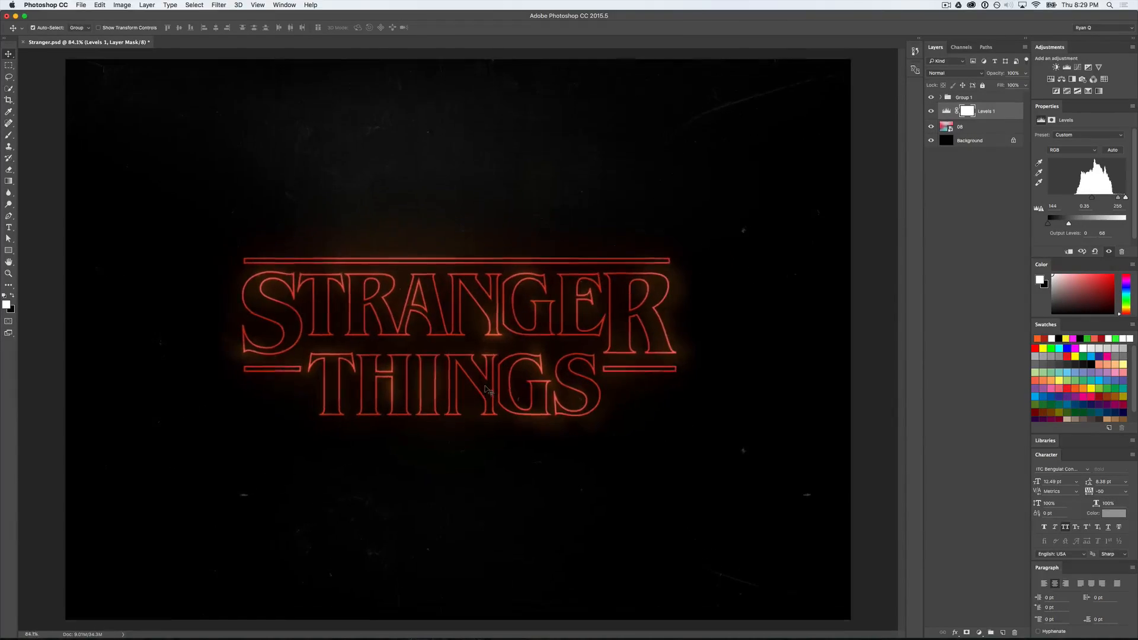